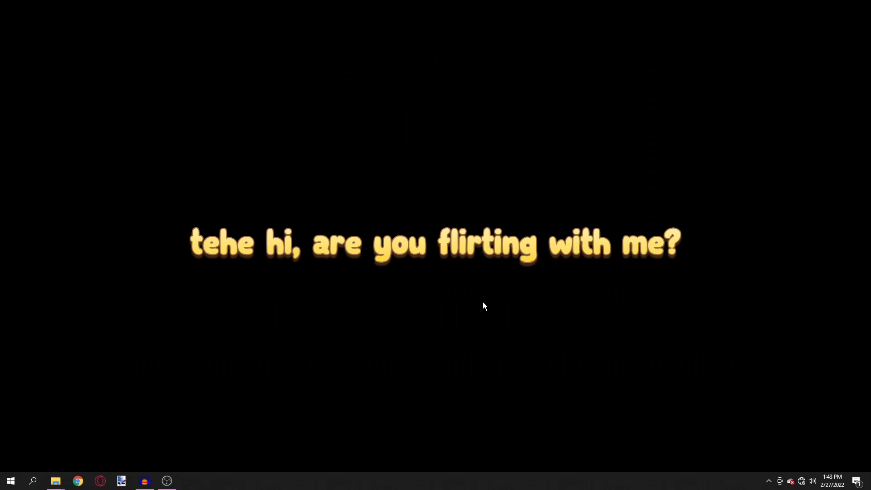
right_click(320, 357)
click(335, 255)
right_click(437, 322)
click(459, 347)
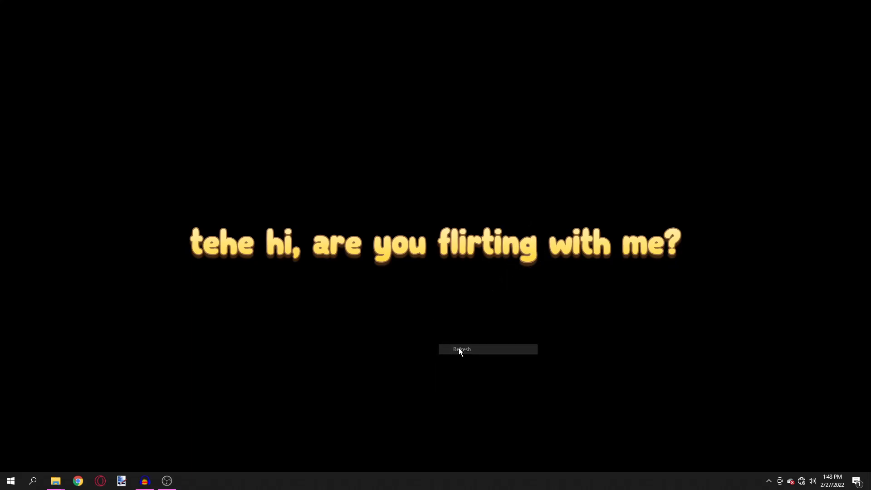
right_click(339, 319)
click(359, 335)
- Switch to Minecraft, open the Speedway world, return to first-person view and select the empty third hotbar slot
click(32, 480)
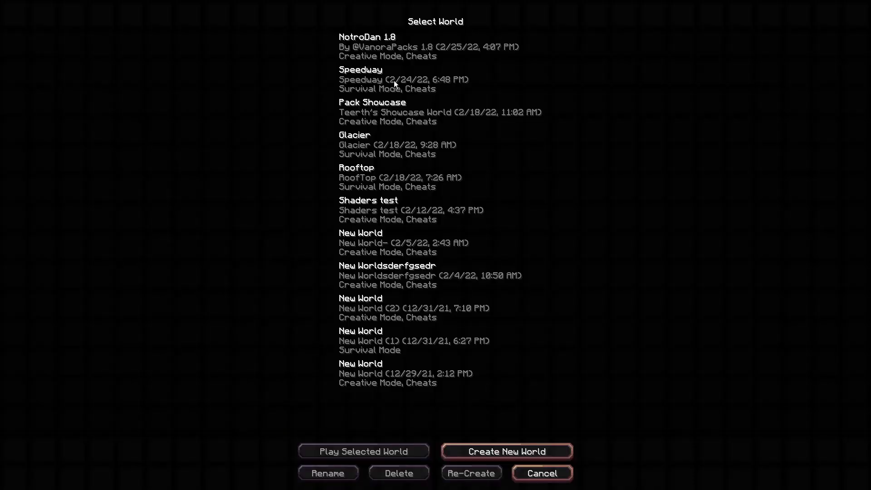
double_click(393, 82)
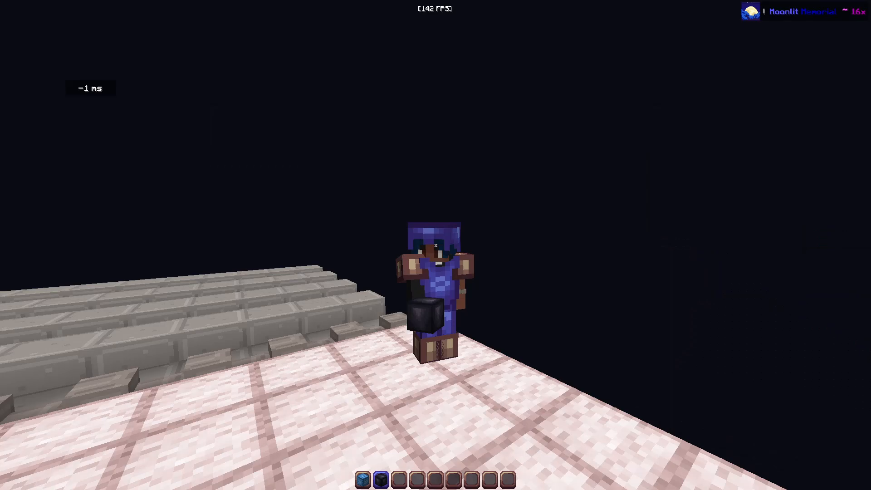
key(F5)
key(3)
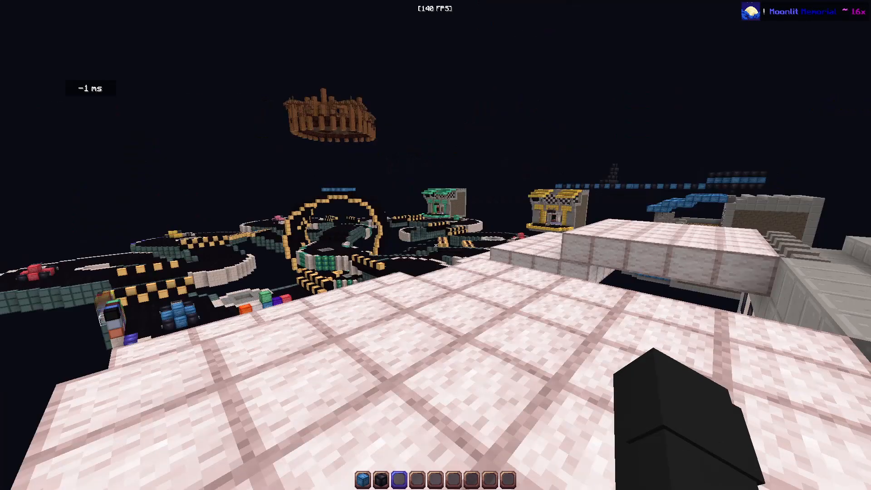
- Examine the armoured character in front-facing third-person view and in the inventory, finishing in first-person view
key(F5)
key(F5)
key(e)
key(e)
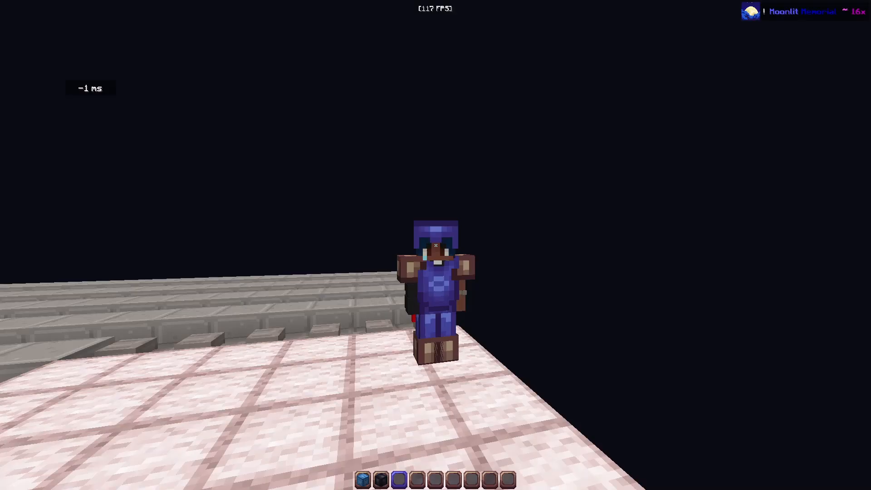
key(F5)
key(F5)
key(F5)
key(F5)
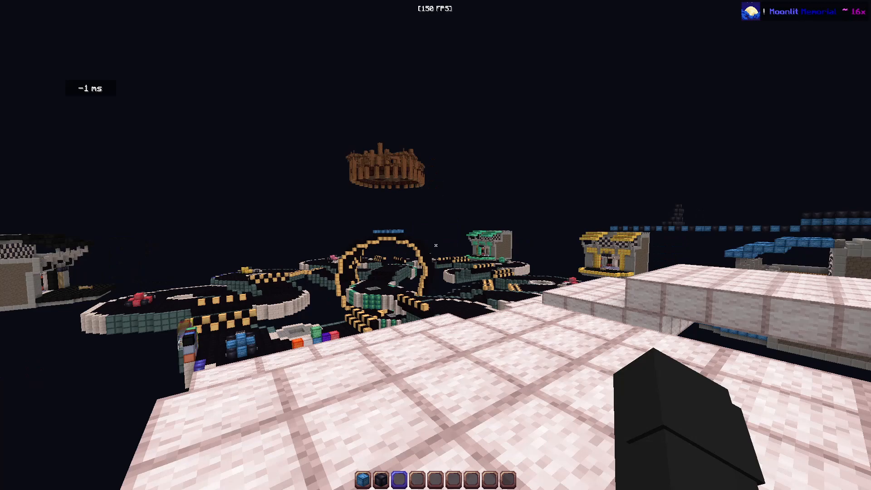
key(F5)
key(F5)
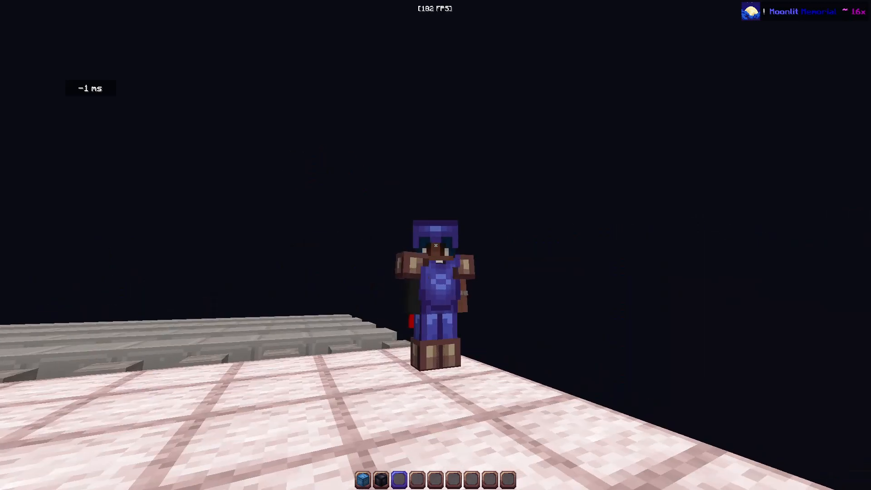
key(F5)
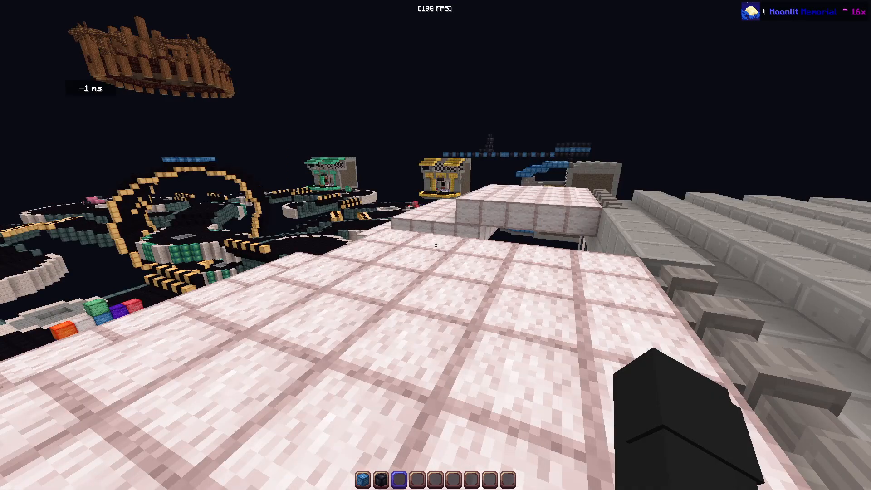
- Take off the character's armour and replace the active Moonlit Memorial resource pack with Energy Junkie
key(e)
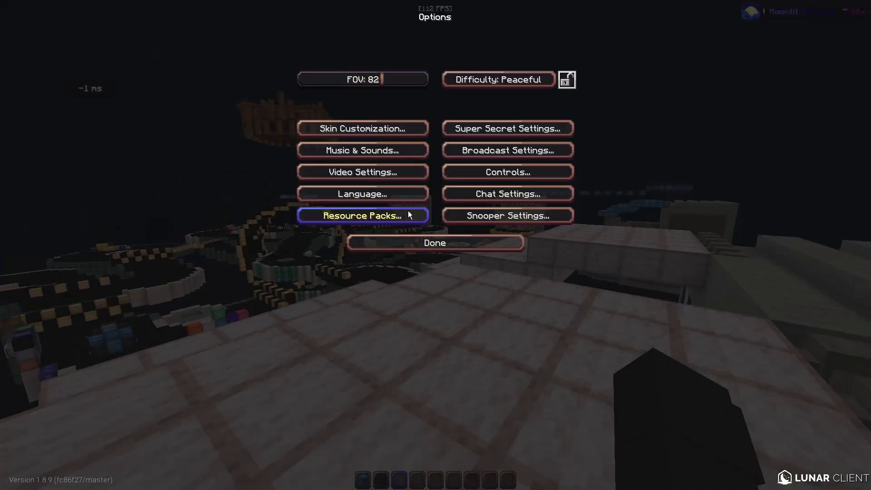
click(408, 215)
scroll(380, 276, up, 1)
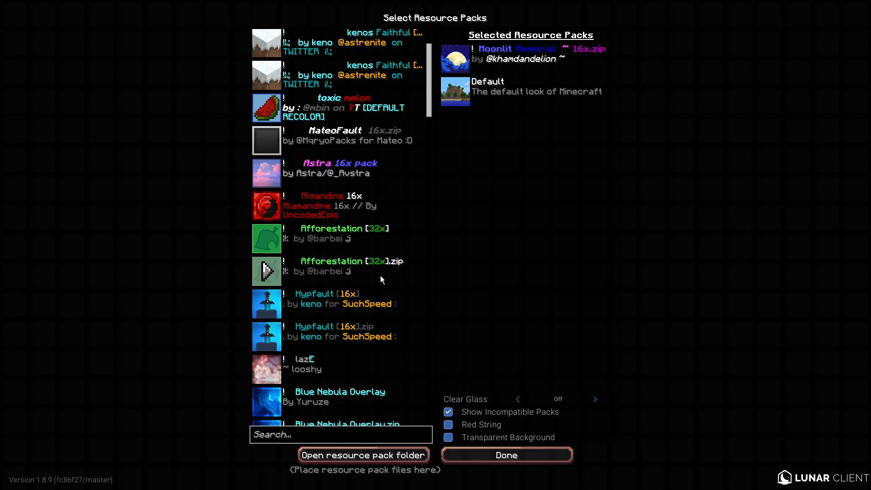
scroll(380, 276, down, 5)
scroll(379, 276, down, 5)
scroll(379, 276, down, 5)
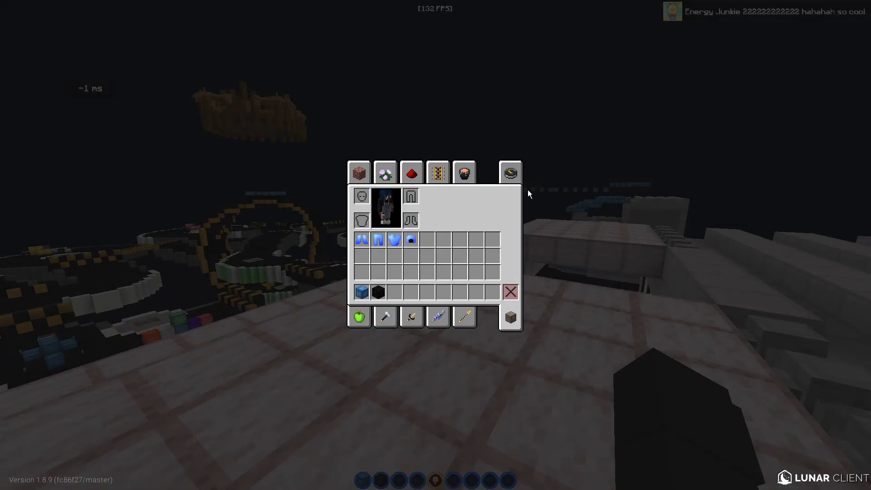
- Search the creative items for "sw" and put the diamond sword in the first hotbar slot in place of the blocks
click(510, 173)
text(sw)
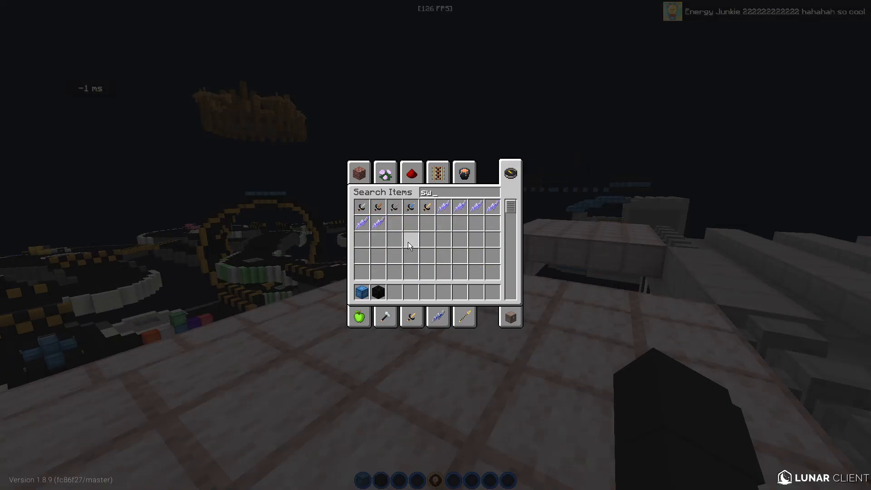
click(411, 207)
click(362, 292)
click(375, 268)
key(e)
- Check the character holding the sword in front-facing third-person view
key(F5)
key(F5)
key(F5)
key(F5)
key(F5)
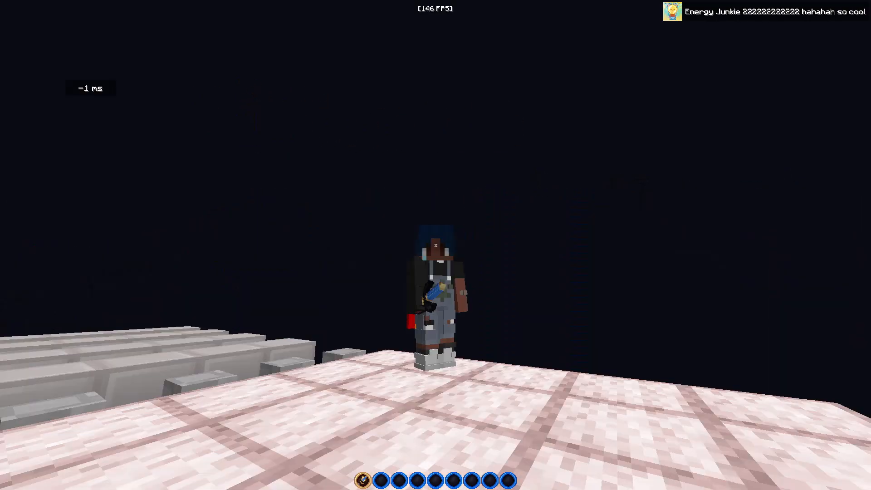
key(F5)
- Try a lower field of view and check the character from the front in third-person view
key(Escape)
click(393, 202)
drag(382, 79, 344, 79)
key(Escape)
key(F5)
key(F5)
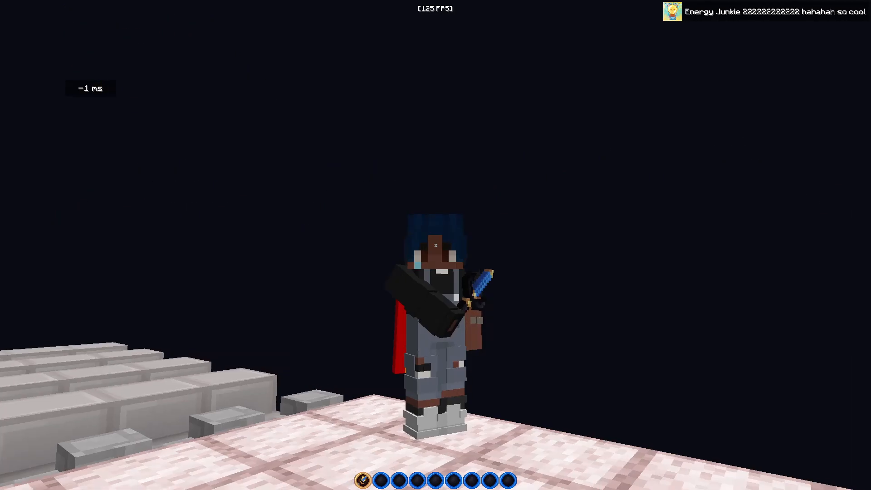
key(F5)
key(F5)
key(F5)
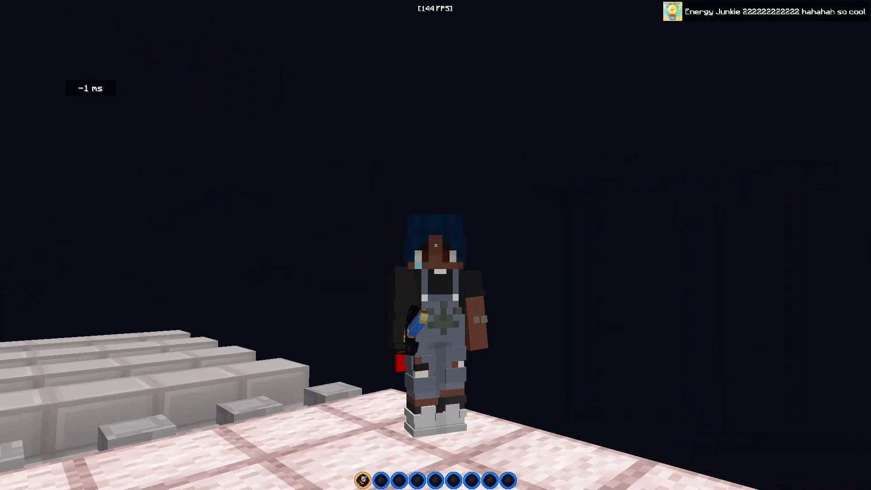
key(F5)
- Set the game's field of view to 50
key(Escape)
click(407, 206)
drag(339, 83, 330, 80)
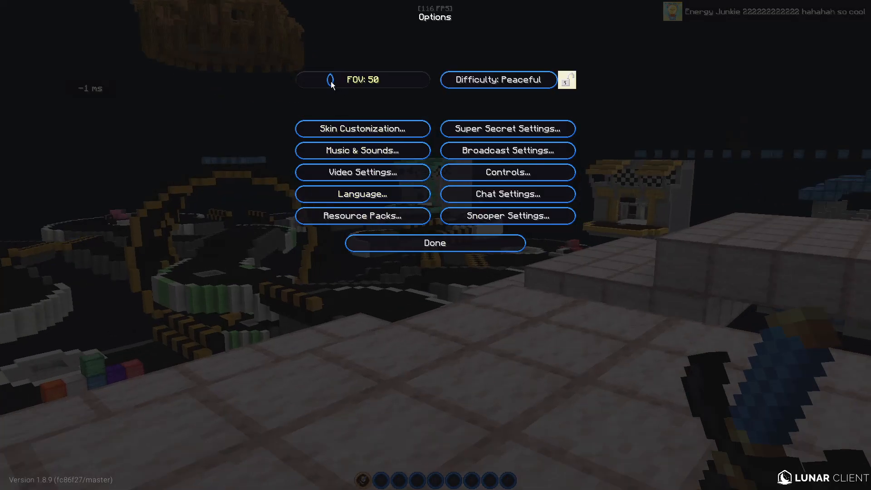
key(Escape)
- Show the character in front-facing third-person view with the HUD hidden
key(F5)
key(F5)
key(F5)
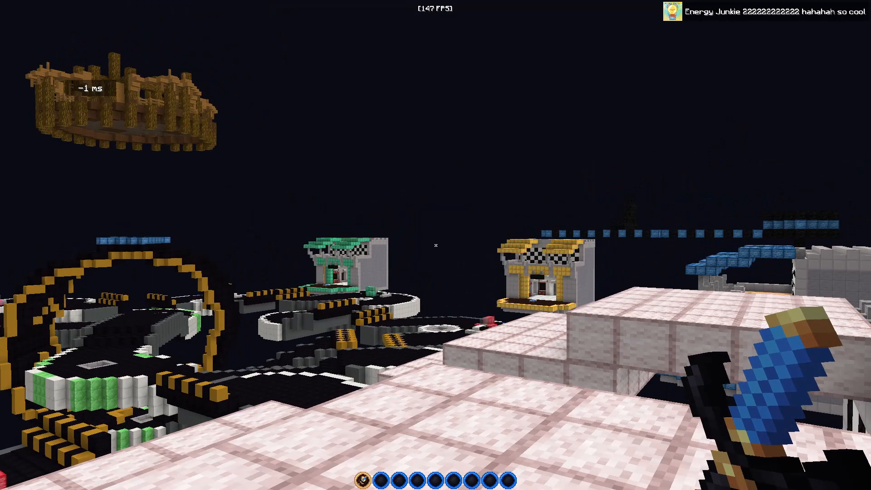
key(F5)
key(F5)
key(F1)
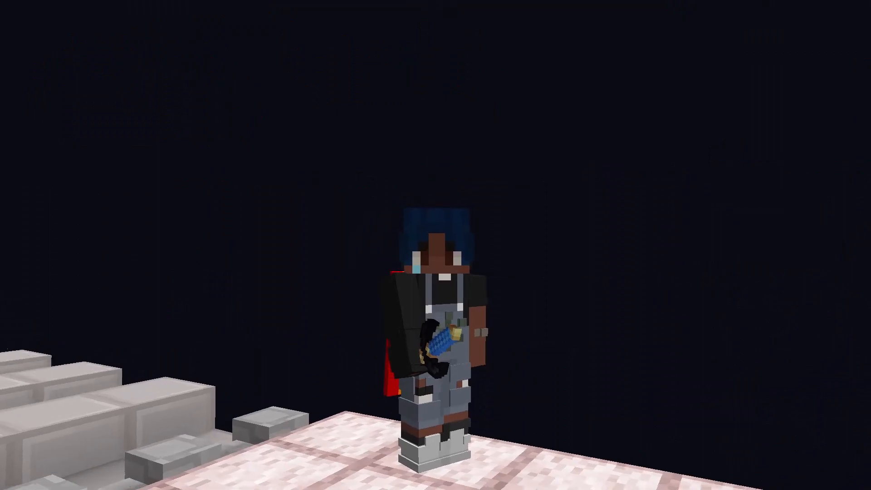
- Narrow the field of view further to frame the character's upper body from the front
key(Escape)
key(Escape)
key(F5)
key(F5)
key(F5)
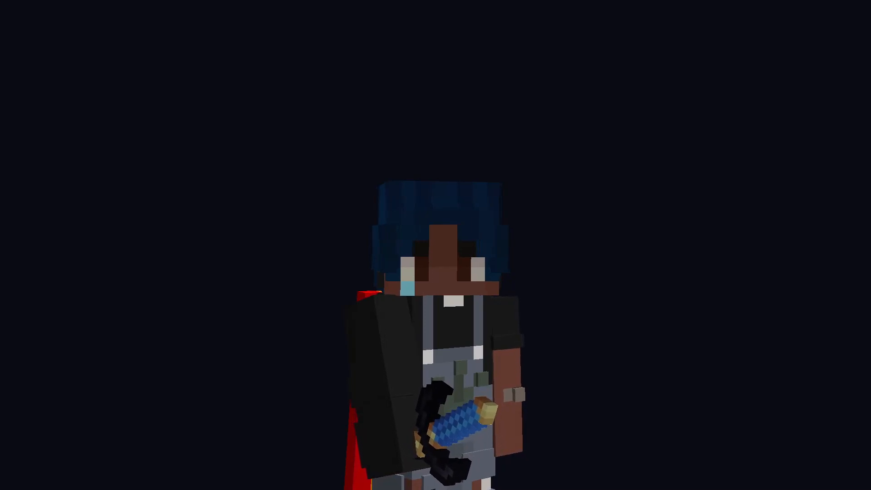
key(F5)
- Unequip the rainbow cloak in the client's cosmetics and show the character from the front with the HUD hidden
key(F1)
key(Shift_R)
click(497, 245)
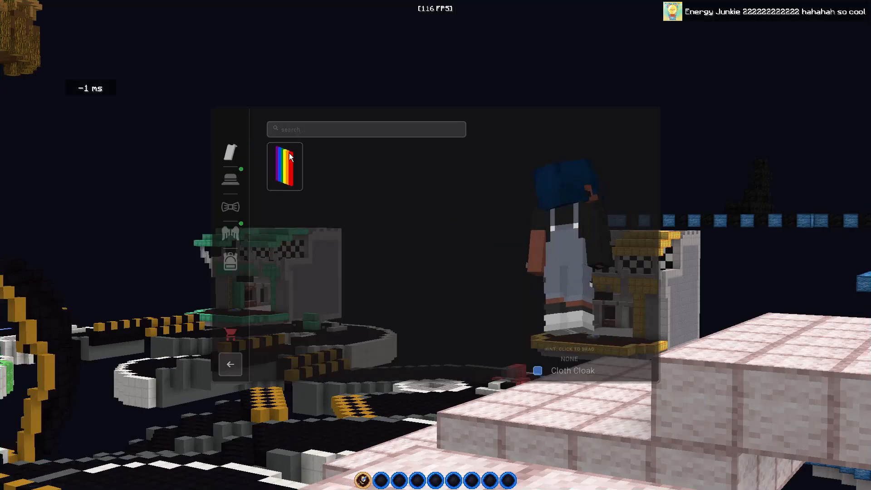
key(Escape)
key(F1)
key(F5)
key(F5)
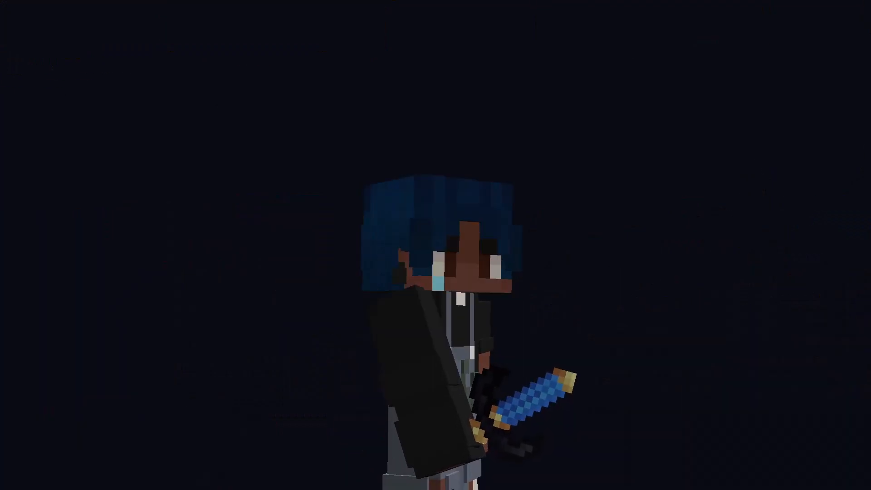
- Restore the HUD and cycle through the camera perspectives
key(F1)
key(F5)
key(F5)
key(F5)
key(F5)
key(Escape)
key(Escape)
key(t)
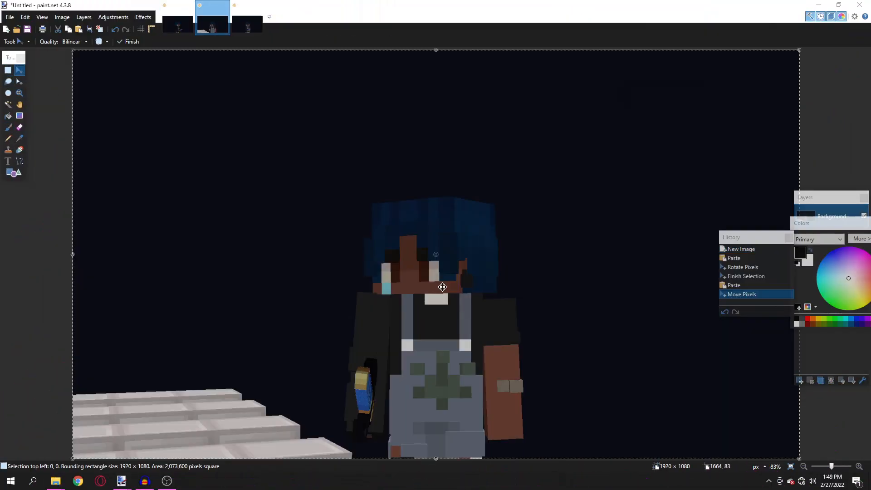
- Switch to paint.net and review the three pasted character screenshots, ending on the third image
scroll(651, 381, down, 3)
scroll(689, 404, up, 3)
key(s)
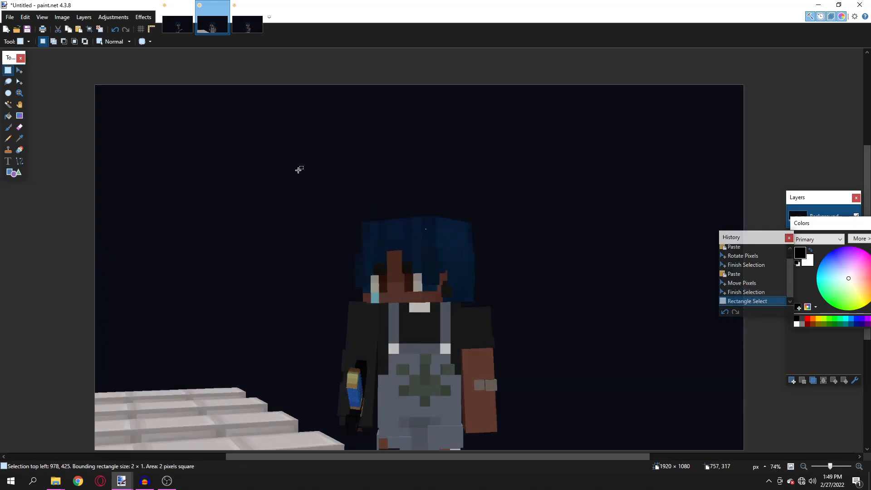
click(175, 27)
click(327, 112)
scroll(327, 112, down, 3)
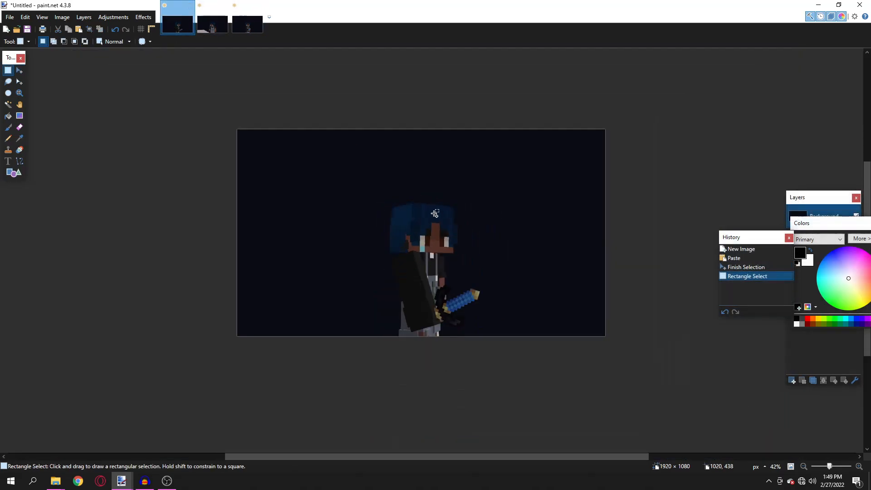
scroll(327, 112, up, 2)
click(240, 22)
click(367, 236)
scroll(367, 236, down, 1)
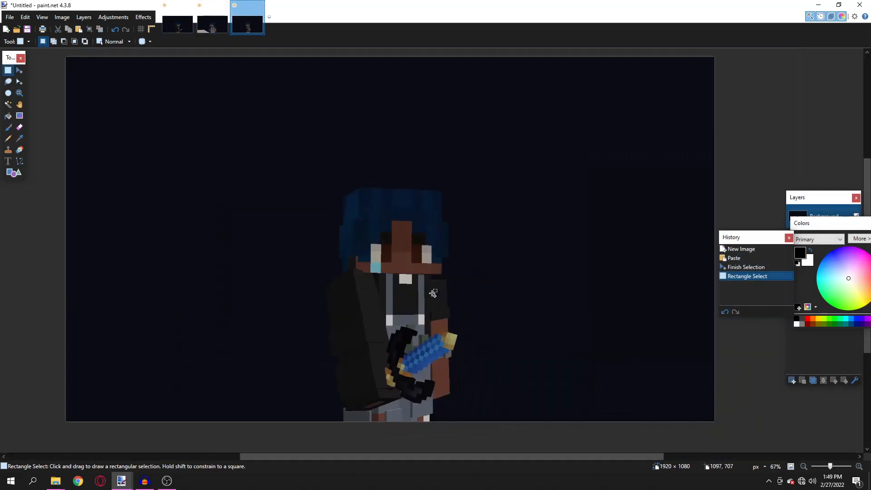
- Try a Magic Wand selection of the third image's dark background at 12% tolerance, and clear the selection
click(8, 104)
click(418, 153)
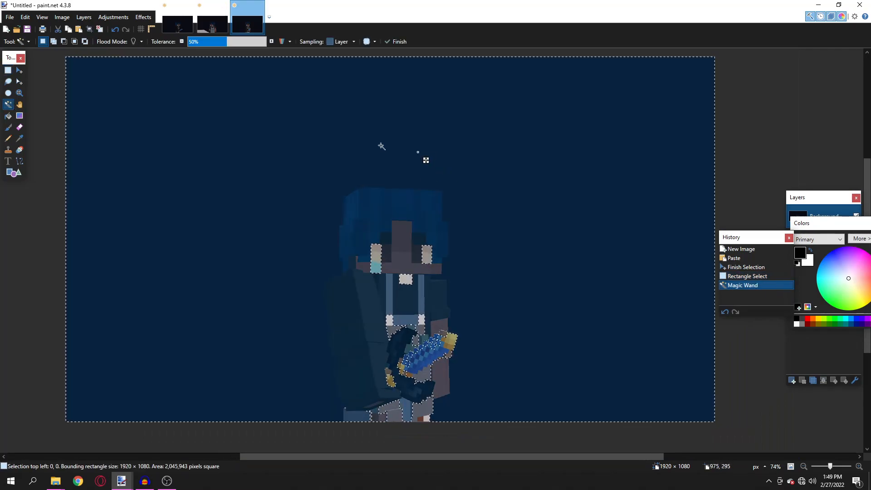
click(197, 41)
scroll(414, 268, up, 2)
scroll(414, 267, down, 4)
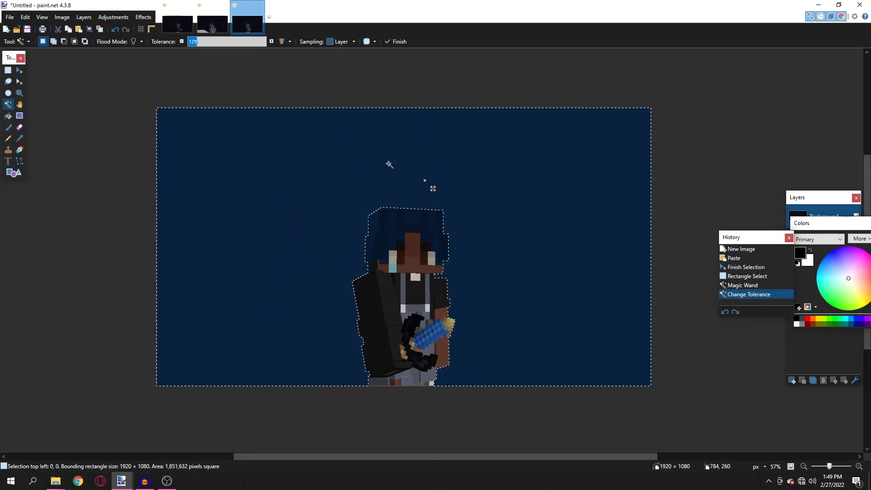
key(s)
key(ctrl+d)
- Reselect the dark background around the character with the Magic Wand at 12% tolerance
scroll(472, 286, up, 2)
key(s)
key(s)
key(s)
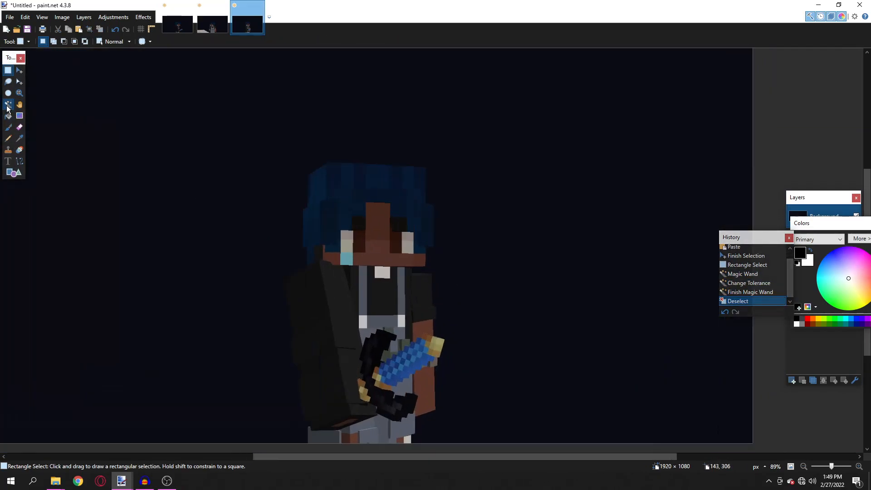
scroll(443, 253, up, 4)
scroll(376, 285, down, 6)
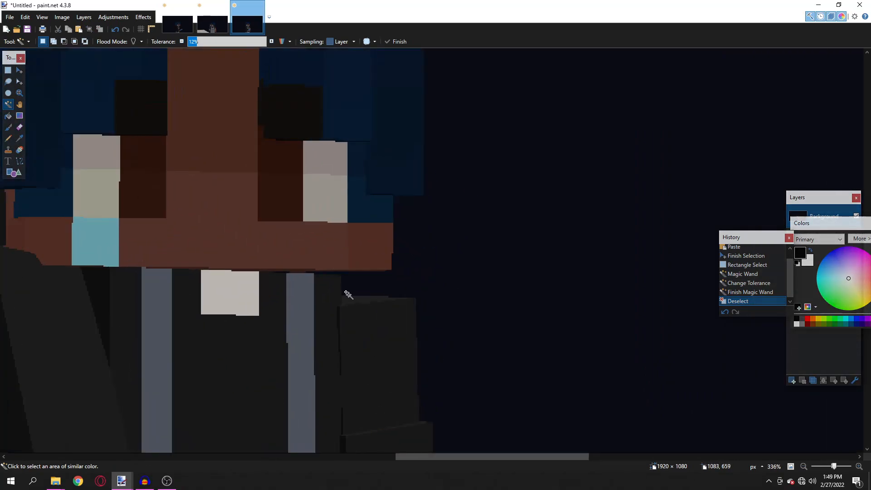
scroll(480, 261, down, 2)
scroll(462, 222, up, 2)
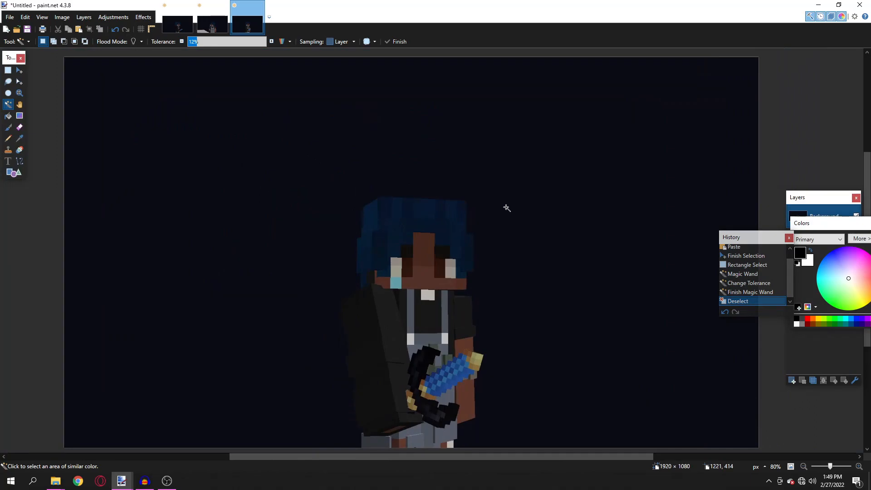
click(512, 191)
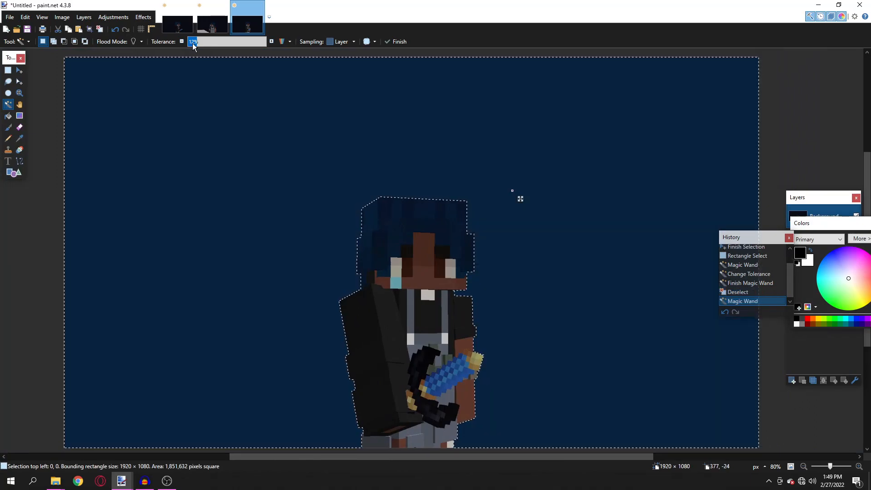
- Try cutting out the background with the Magic Wand tolerance raised to 50%, and undo the cut
drag(215, 41, 227, 44)
click(227, 45)
key(ctrl+x)
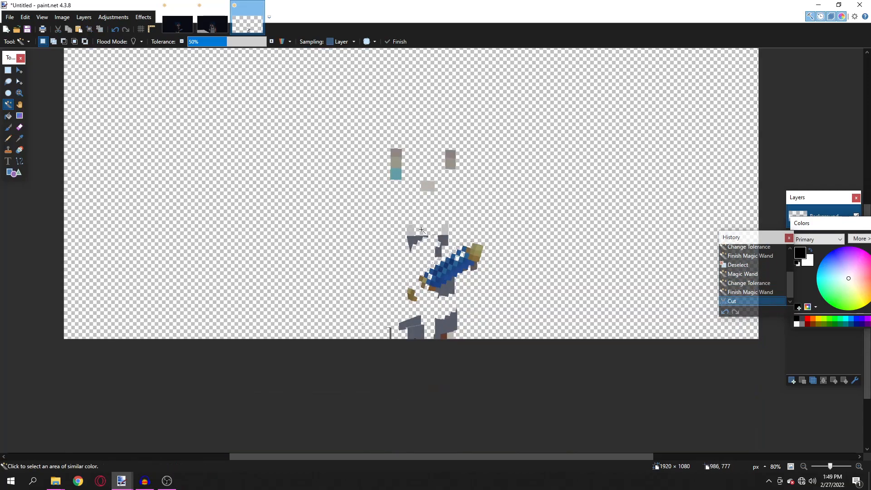
key(ctrl+z)
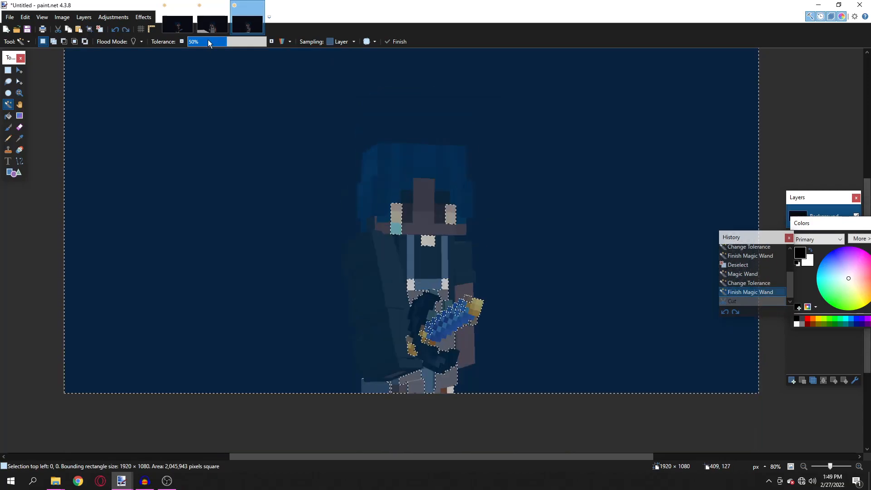
- Select the dark background with the Magic Wand at 9% tolerance and inspect the selection edge along the character's arm
click(200, 42)
drag(200, 42, 195, 42)
click(339, 255)
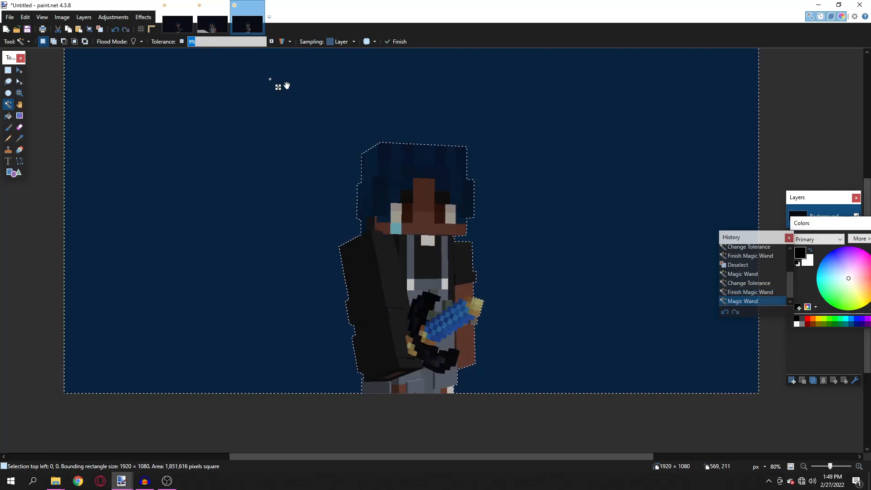
scroll(340, 255, up, 2)
scroll(339, 255, up, 12)
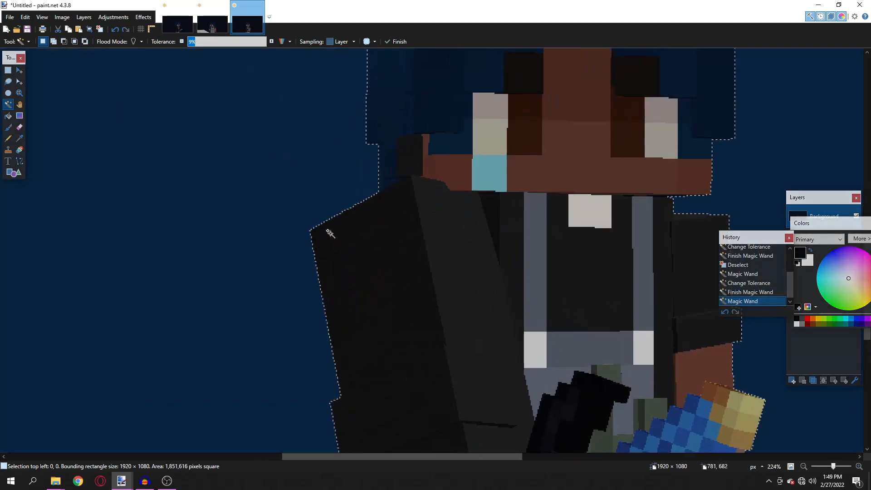
- Cut away the selected dark background around the character and check the cutout's edges
scroll(295, 234, down, 12)
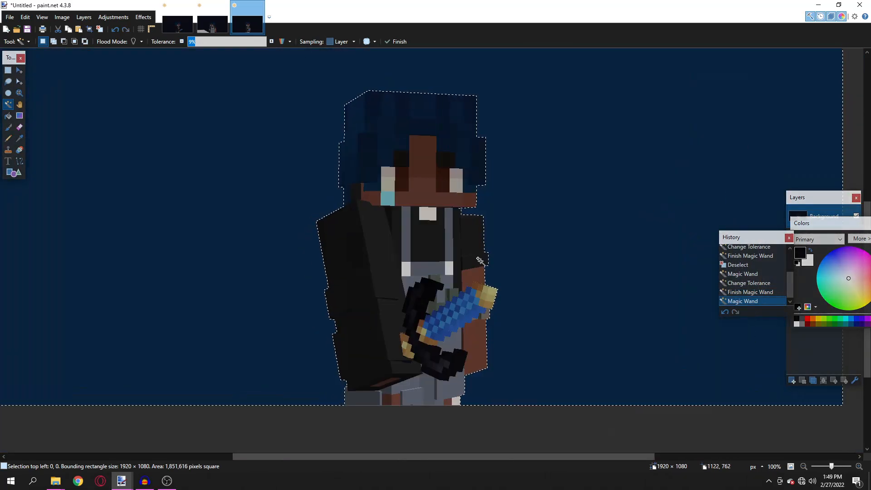
key(ctrl+x)
scroll(477, 260, down, 3)
key(s)
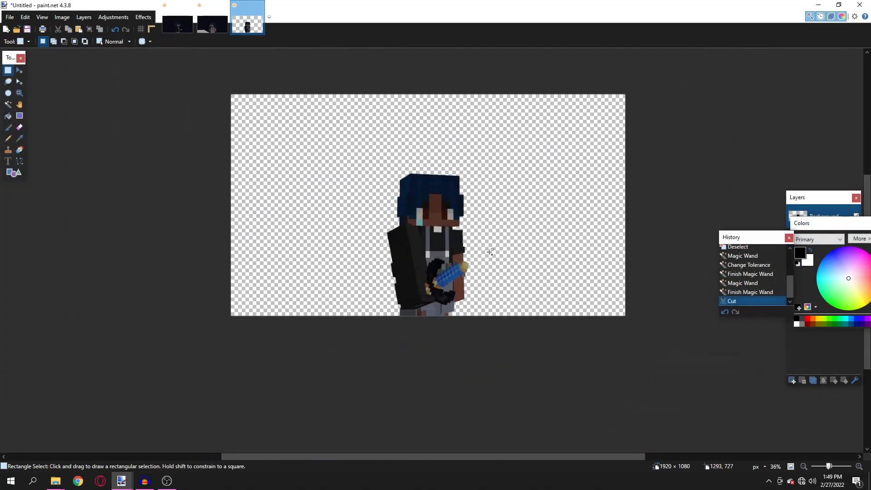
scroll(444, 292, up, 4)
scroll(444, 291, up, 4)
scroll(436, 220, down, 6)
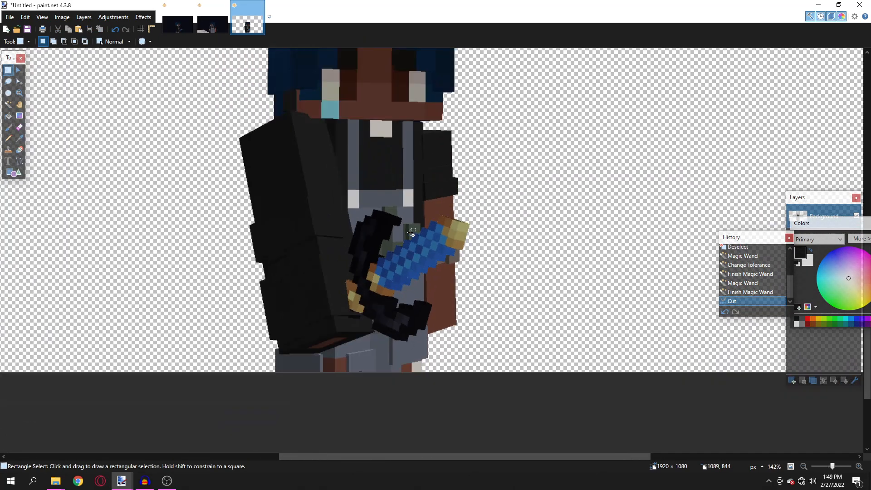
- Select the entire image for moving its pixels and set the resampling quality to Nearest Neighbor
scroll(436, 220, down, 1)
key(ctrl+a)
key(m)
click(72, 42)
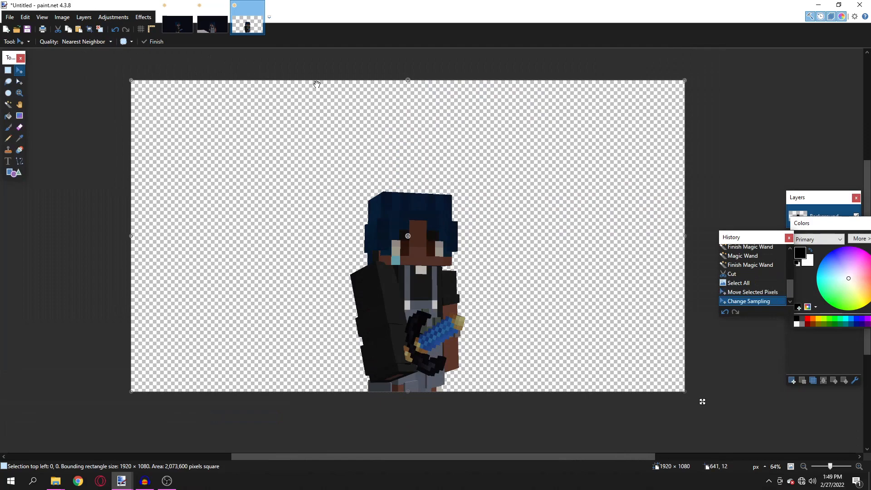
scroll(459, 163, down, 2)
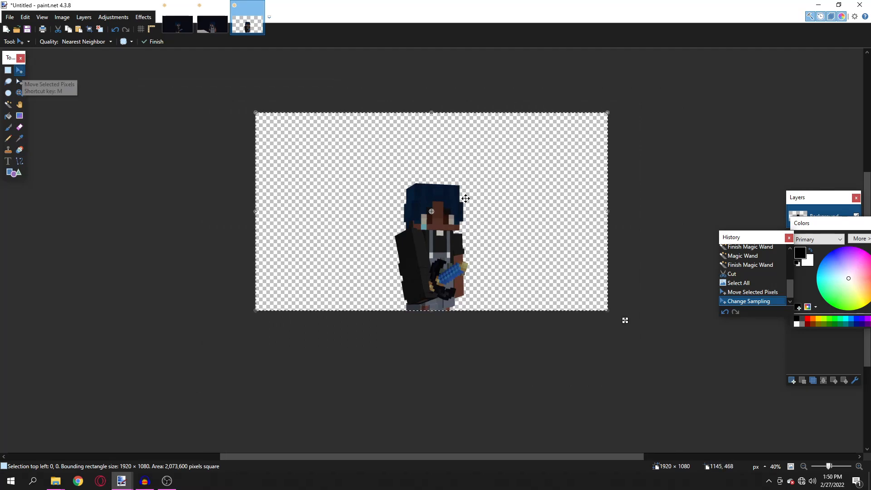
drag(466, 199, 453, 209)
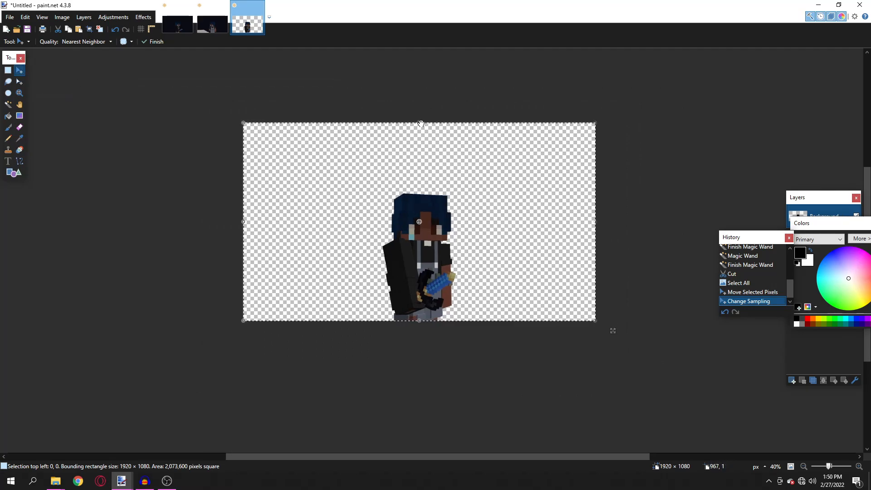
scroll(421, 124, down, 2)
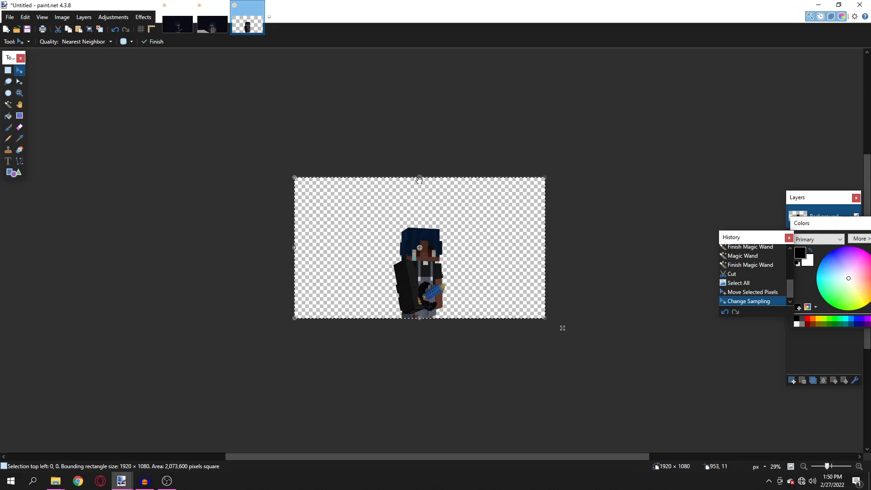
scroll(420, 180, up, 3)
scroll(420, 179, down, 2)
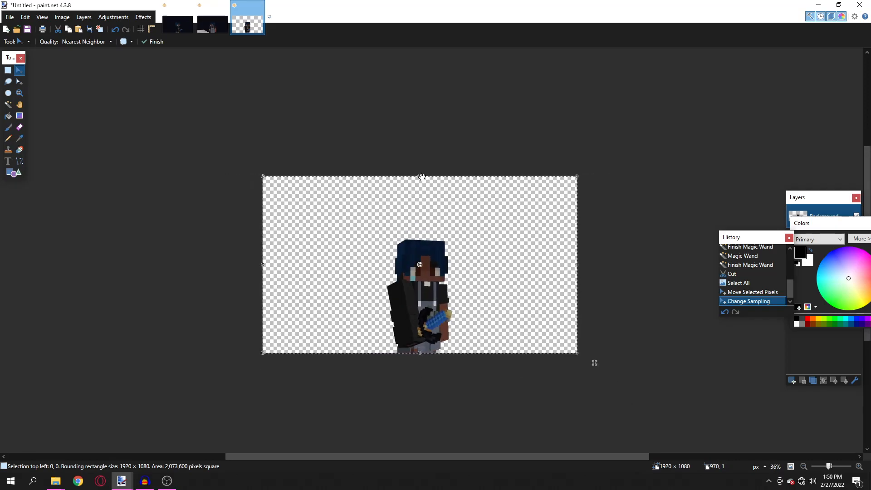
- Try enlarging the character to about 2846 × 1601 px with Nearest Neighbor resampling, and undo the resize
drag(421, 178, 417, 74)
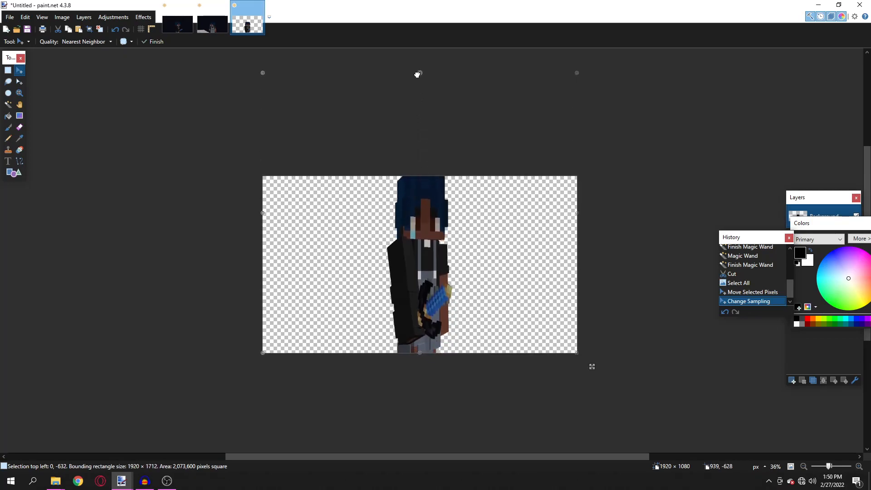
mouse_move(417, 74)
mouse_down()
mouse_move(421, 176)
mouse_move(422, 91)
mouse_up()
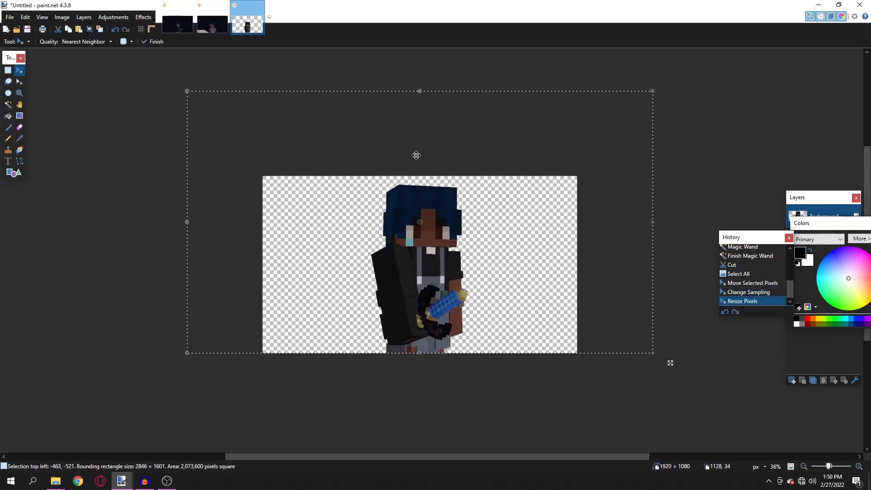
scroll(416, 156, up, 3)
scroll(433, 180, down, 2)
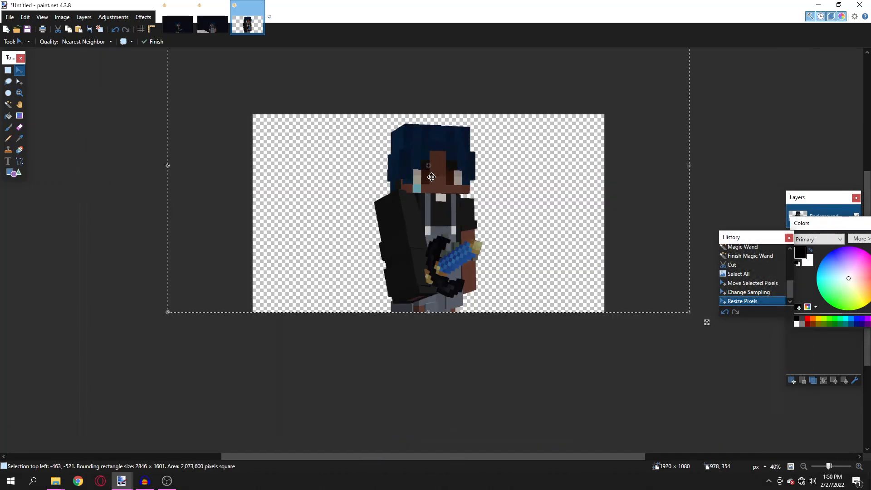
key(ctrl+z)
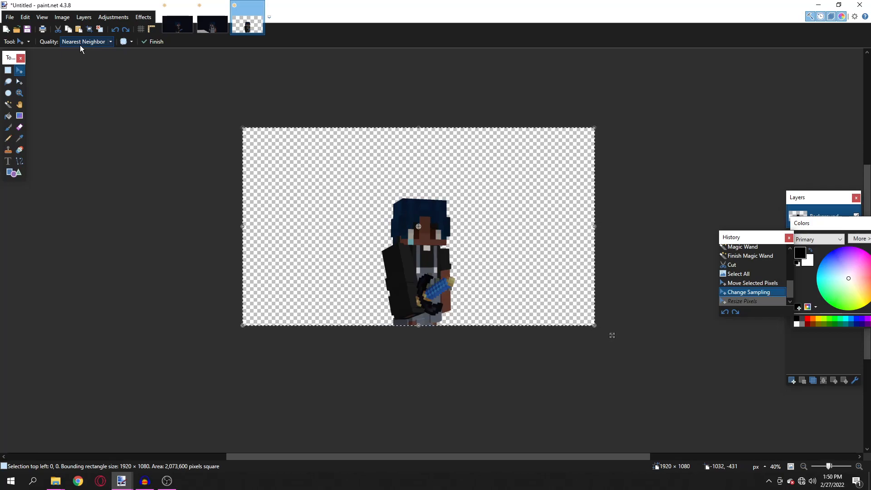
- Try enlarging the character to about 2932 × 1649 px with Bilinear resampling and inspect the pixel edges on the face
scroll(79, 44, down, 1)
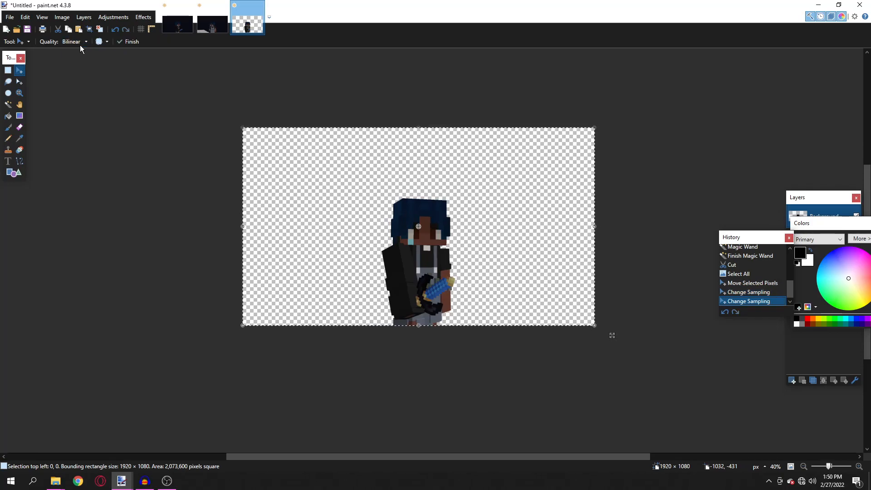
drag(418, 128, 427, 29)
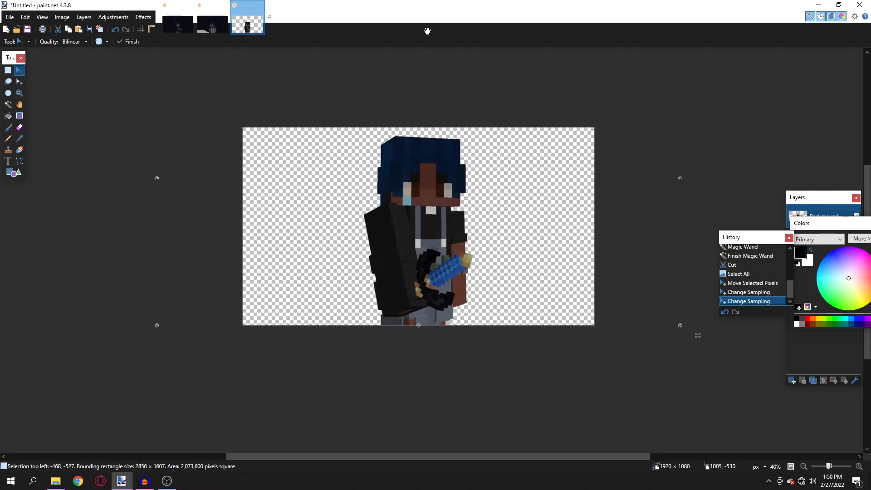
scroll(434, 212, up, 5)
scroll(434, 212, up, 14)
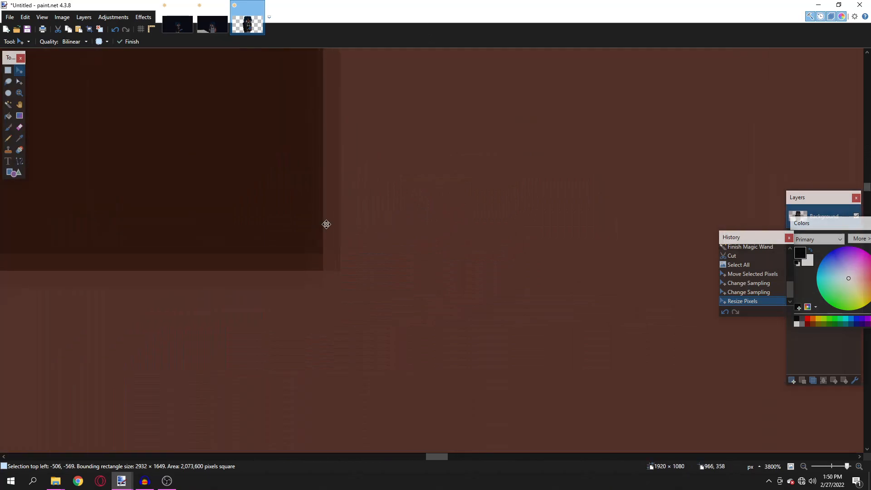
scroll(331, 189, down, 4)
scroll(330, 193, down, 2)
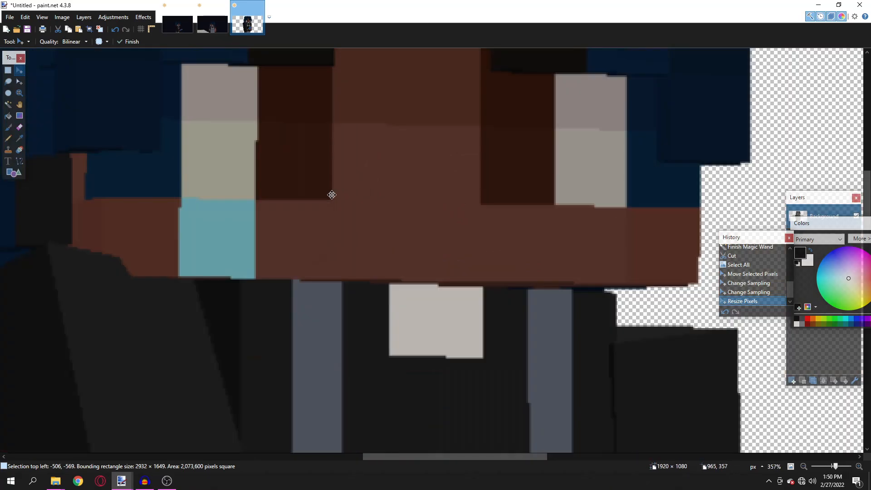
scroll(196, 214, up, 4)
scroll(376, 220, down, 8)
scroll(376, 220, down, 8)
scroll(377, 179, up, 1)
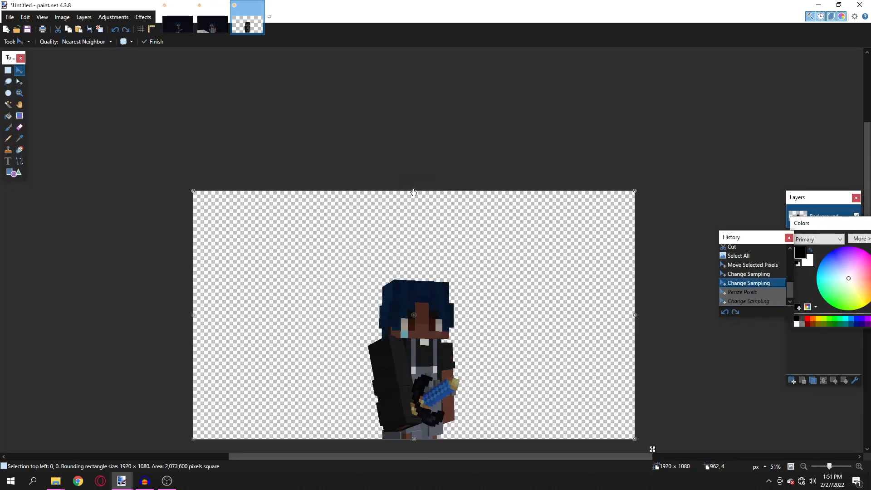
- Enlarge the character upward from the canvas's lower edge to about 2930 × 1648 px with Nearest Neighbor resampling and inspect the face's pixel edges
drag(414, 192, 417, 161)
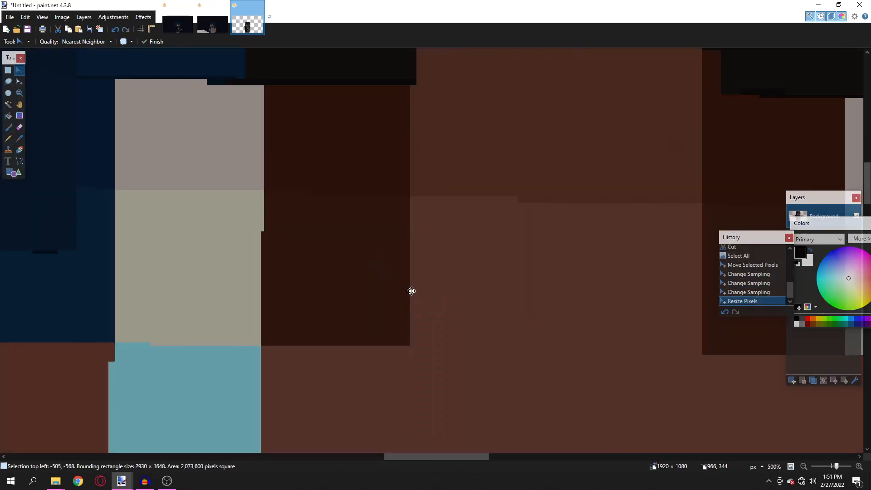
scroll(411, 291, down, 5)
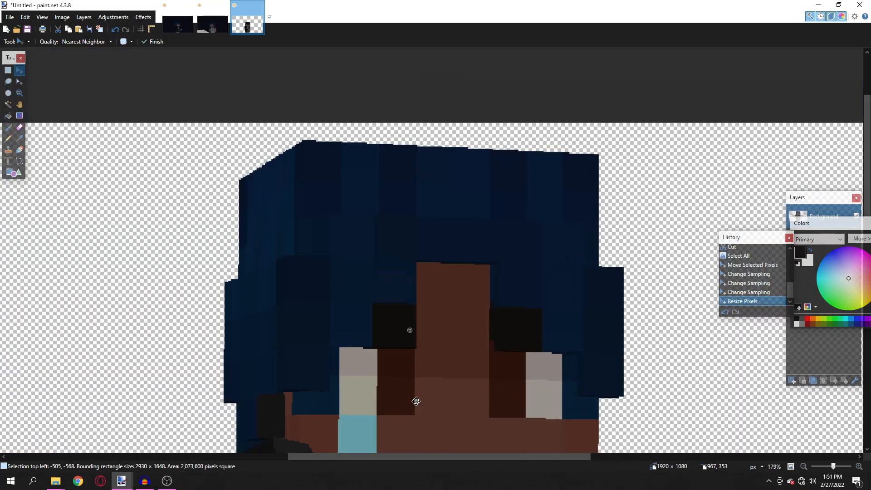
scroll(415, 401, up, 5)
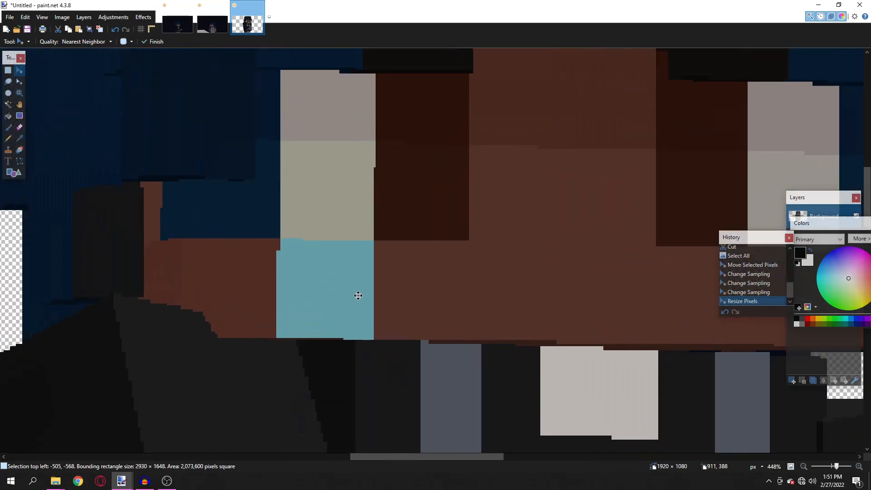
scroll(403, 137, down, 10)
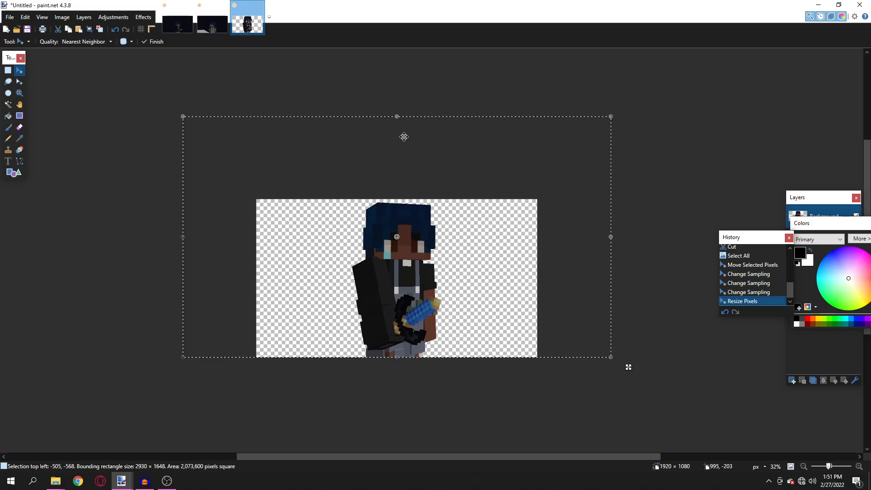
scroll(400, 93, up, 3)
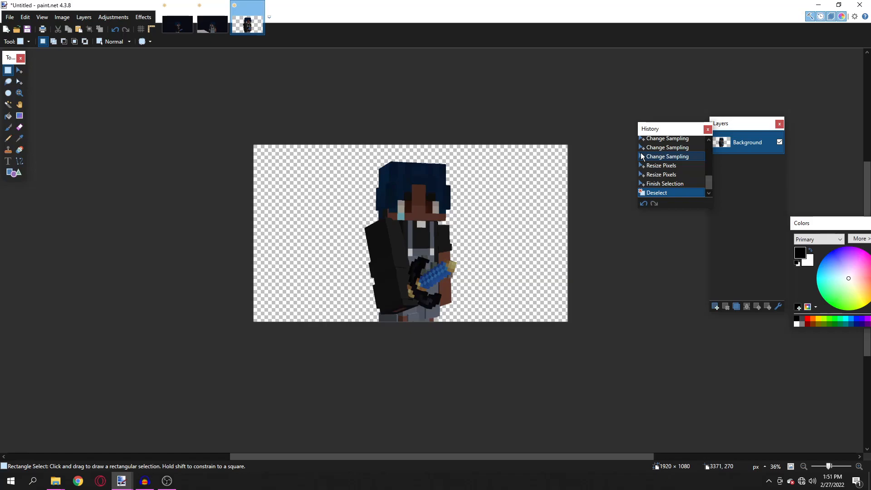
- Switch to File Explorer and open the screenshots folder inside .minecraft
click(56, 481)
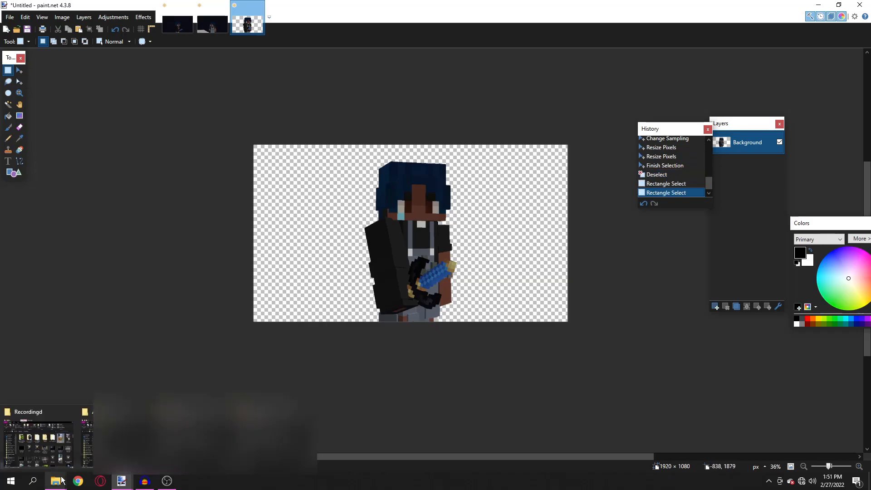
click(60, 446)
click(54, 176)
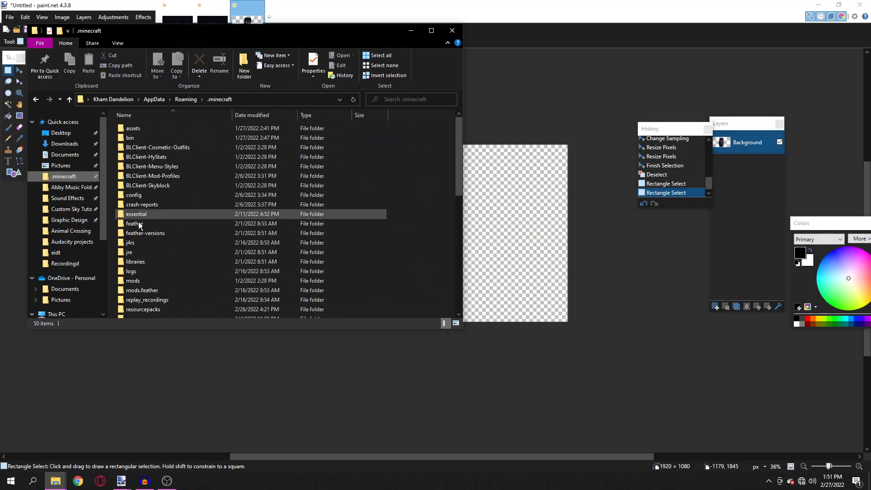
scroll(149, 229, down, 5)
double_click(161, 223)
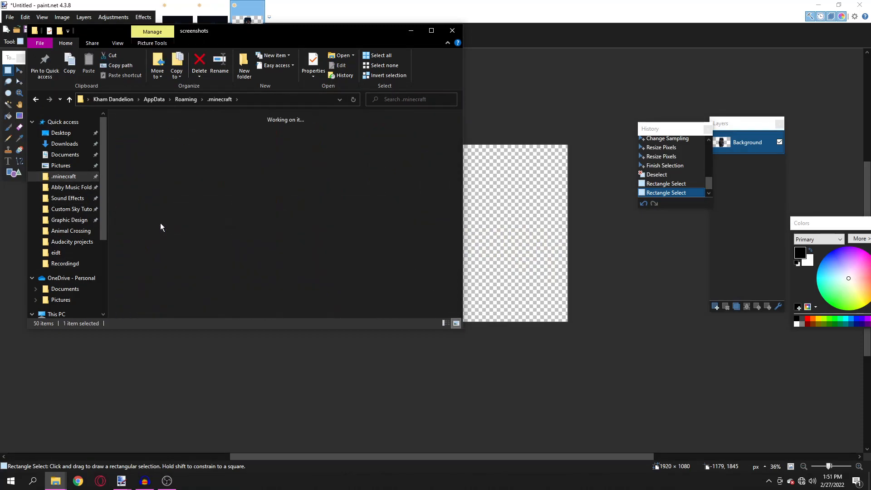
- Find the starry-sky screenshot 2022-02-13_22.53.03 and import it into the paint.net character image as a new layer
drag(459, 129, 458, 281)
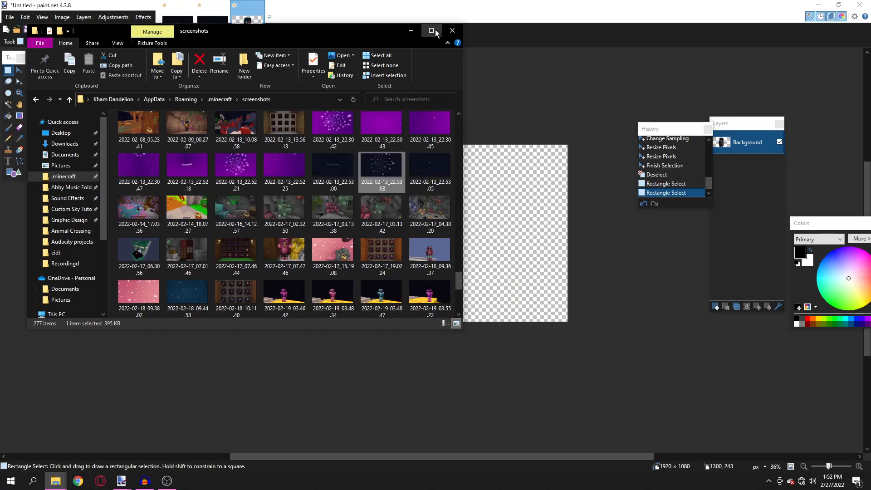
click(432, 31)
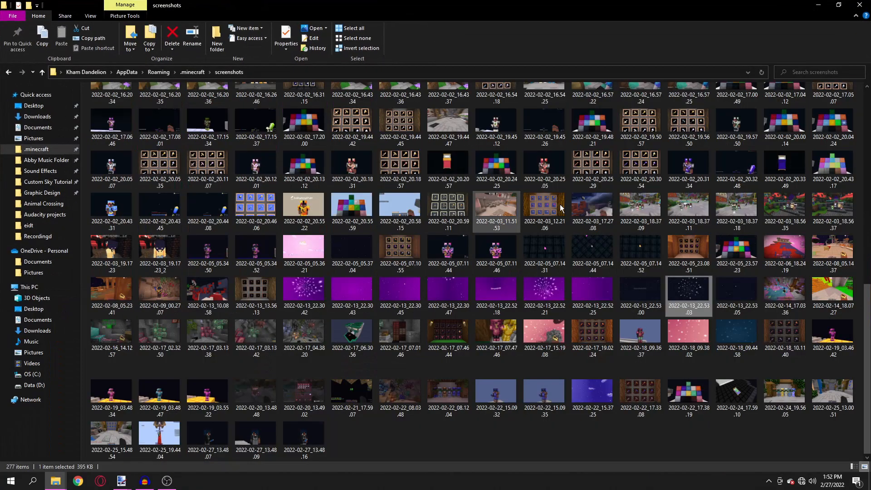
scroll(702, 298, up, 4)
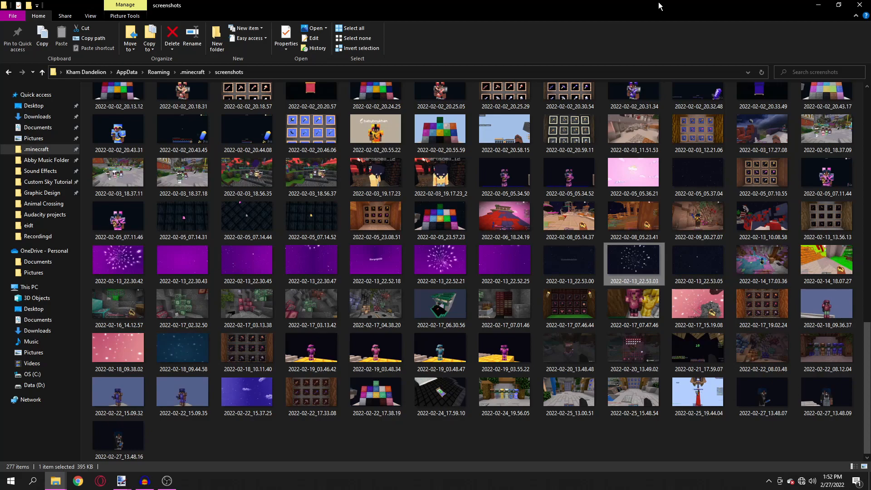
mouse_move(657, 8)
mouse_down()
mouse_move(649, 50)
mouse_move(458, 78)
mouse_up()
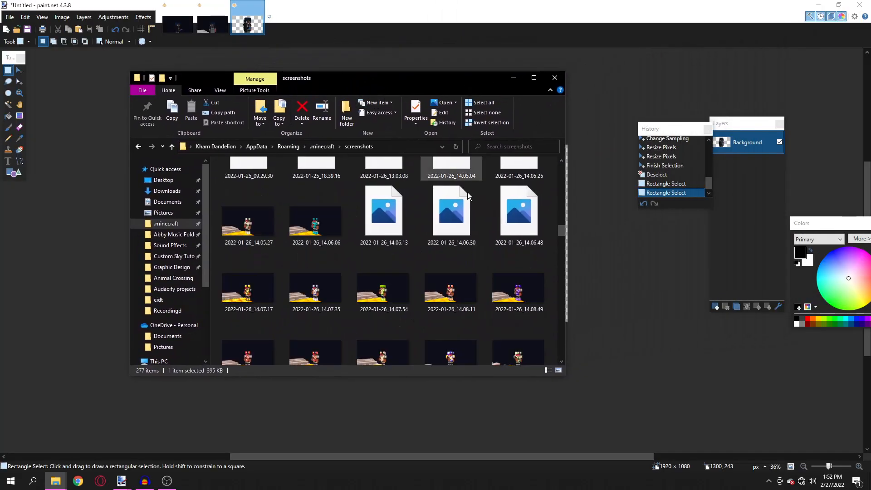
scroll(452, 289, down, 5)
scroll(452, 289, up, 5)
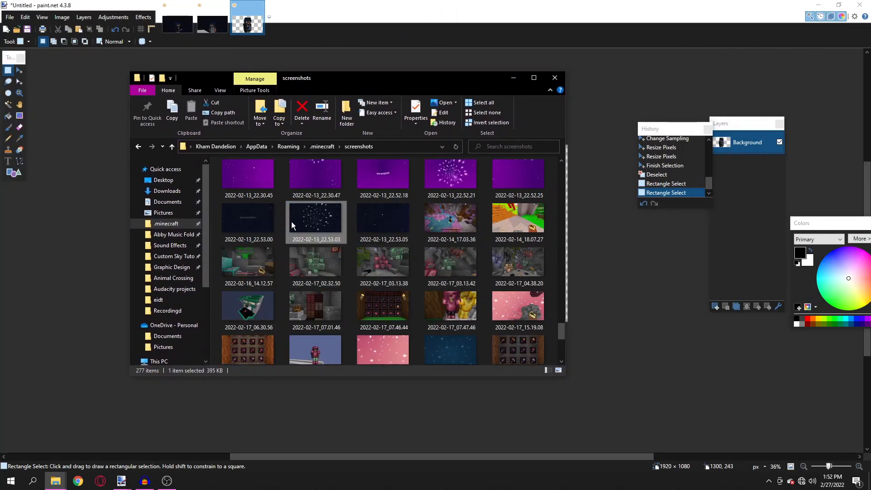
drag(597, 265, 654, 256)
click(415, 271)
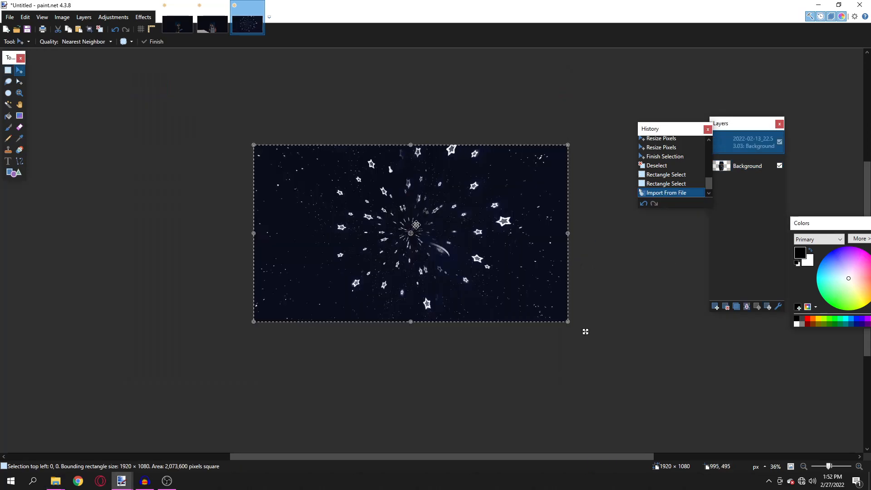
- Move the starry-sky layer beneath the character layer and clear the selection
drag(738, 168, 738, 140)
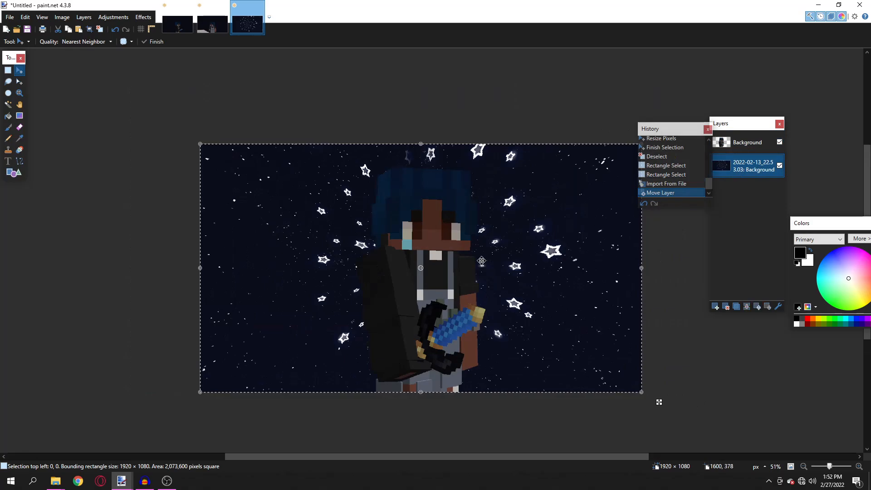
scroll(440, 277, up, 2)
scroll(440, 278, down, 3)
key(s)
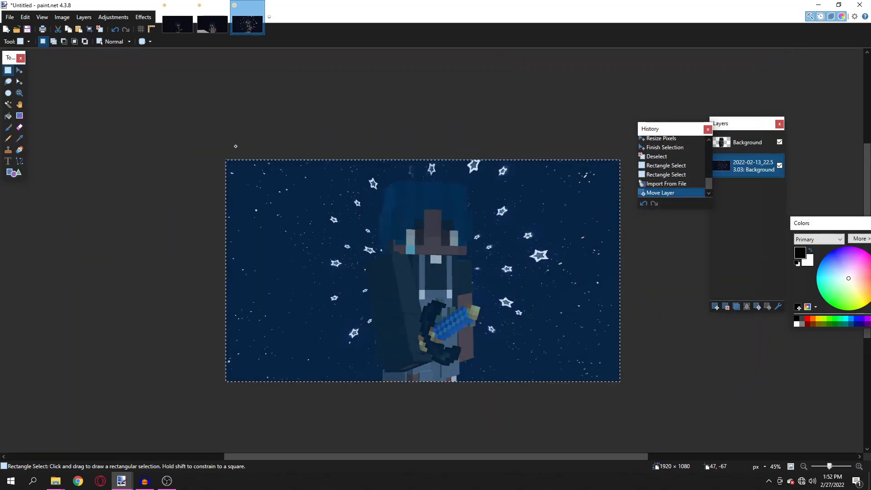
key(ctrl+d)
scroll(408, 212, up, 2)
scroll(408, 211, down, 1)
scroll(410, 211, down, 3)
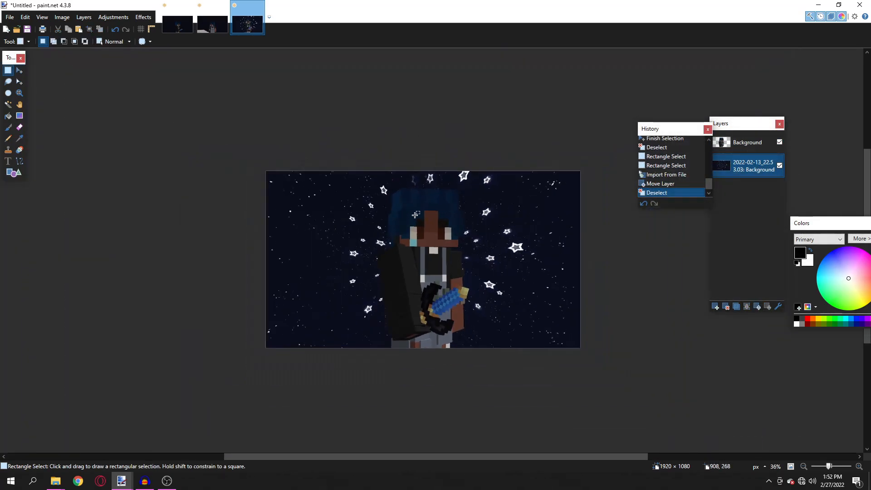
scroll(346, 236, up, 3)
drag(246, 86, 576, 428)
click(542, 378)
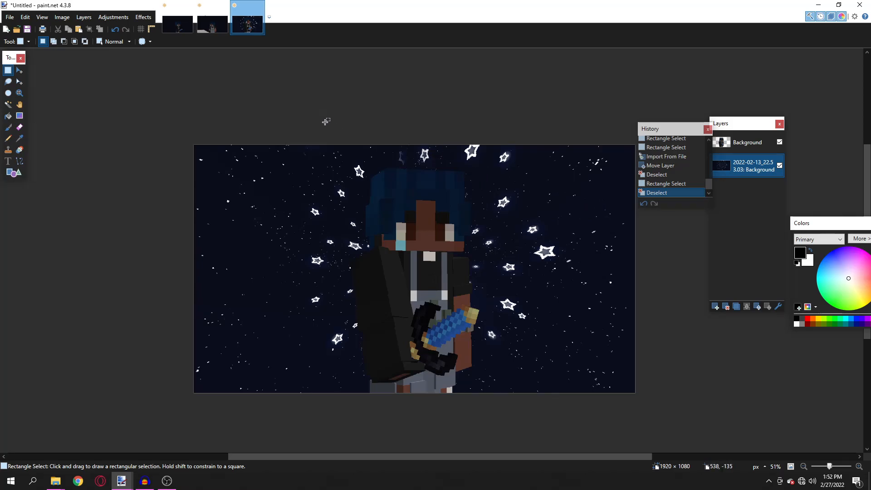
- Try a Gaussian Blur with radius 23 on the starry-sky layer, check the look, and undo the blur
click(144, 18)
mouse_move(155, 37)
click(232, 51)
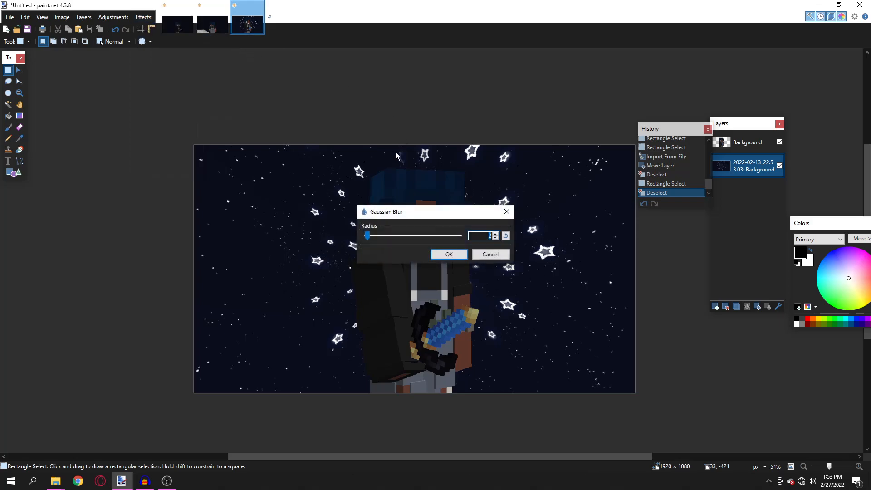
drag(433, 211, 536, 200)
drag(471, 228, 480, 225)
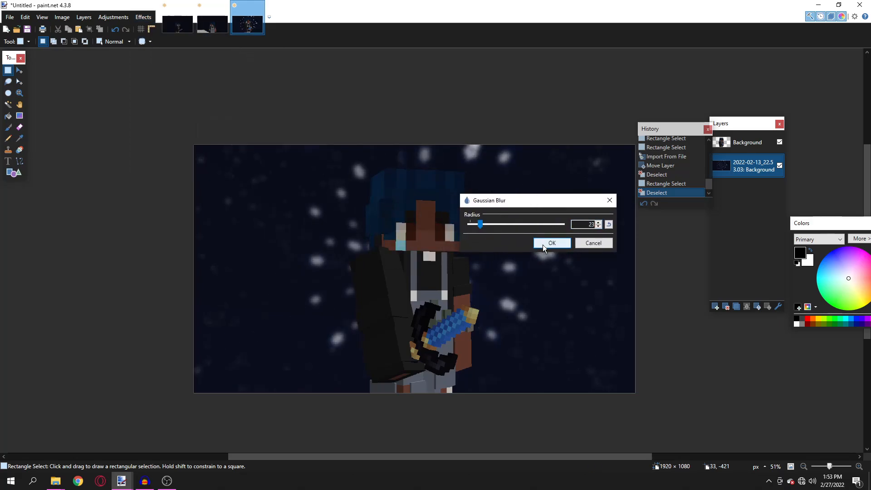
click(552, 243)
scroll(440, 264, down, 2)
scroll(482, 214, up, 3)
scroll(414, 269, down, 2)
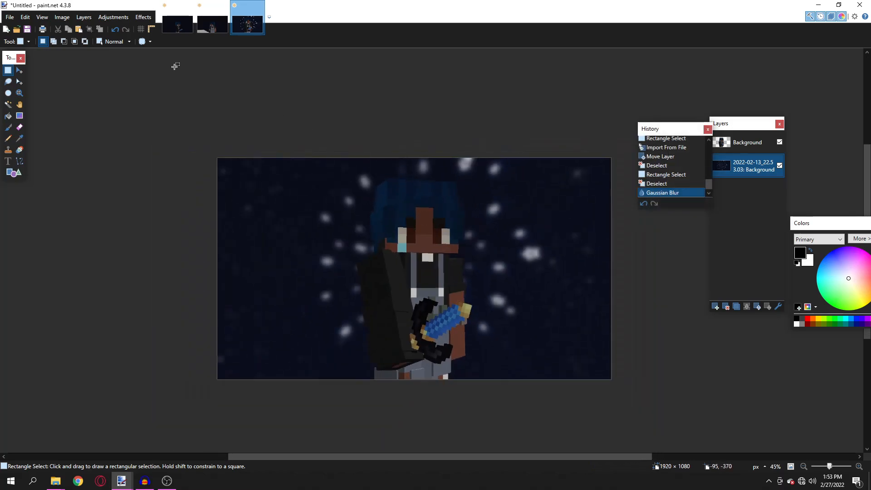
key(ctrl+z)
- Apply a Gaussian Blur with radius 33 to the starry-sky layer and inspect the character against it
click(143, 17)
mouse_move(182, 52)
click(272, 72)
drag(375, 233, 579, 252)
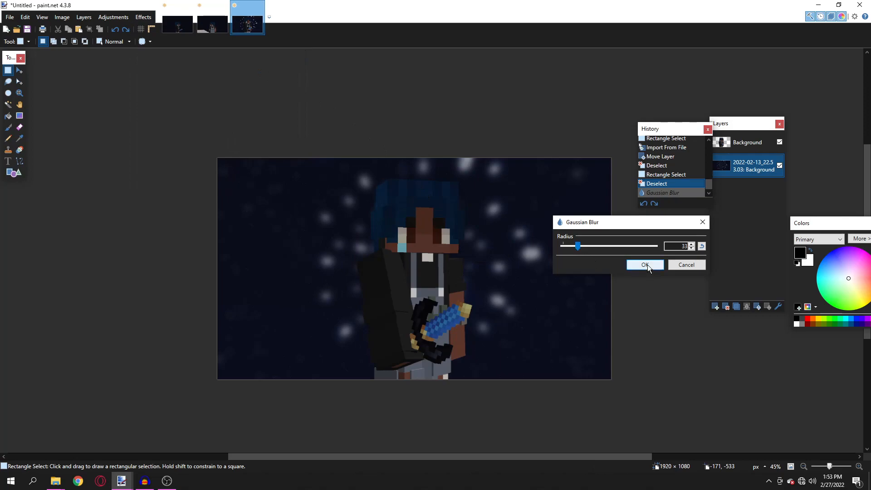
click(645, 264)
scroll(435, 314, up, 1)
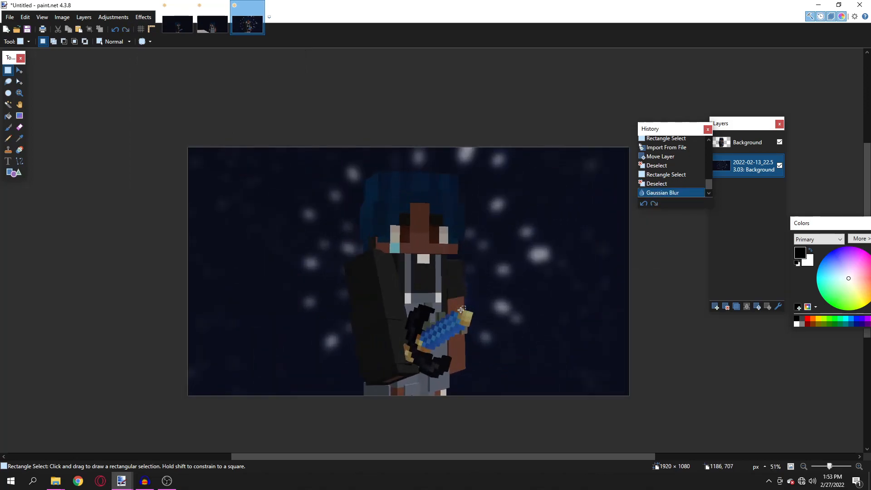
scroll(461, 309, up, 1)
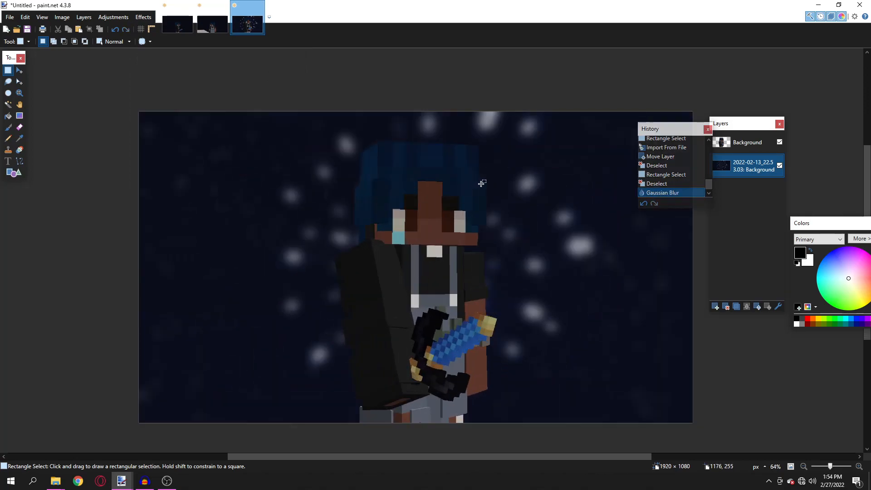
- Duplicate the character layer and make the lower copy active
click(747, 142)
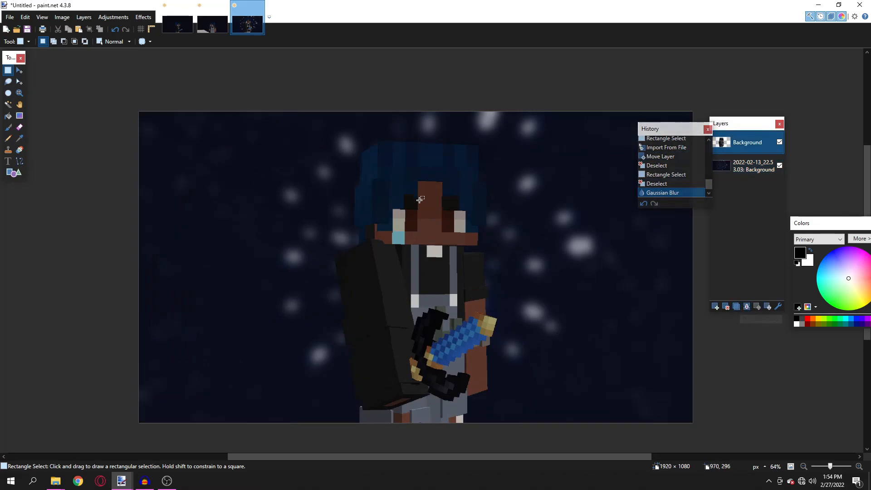
drag(347, 148, 553, 424)
drag(515, 383, 517, 386)
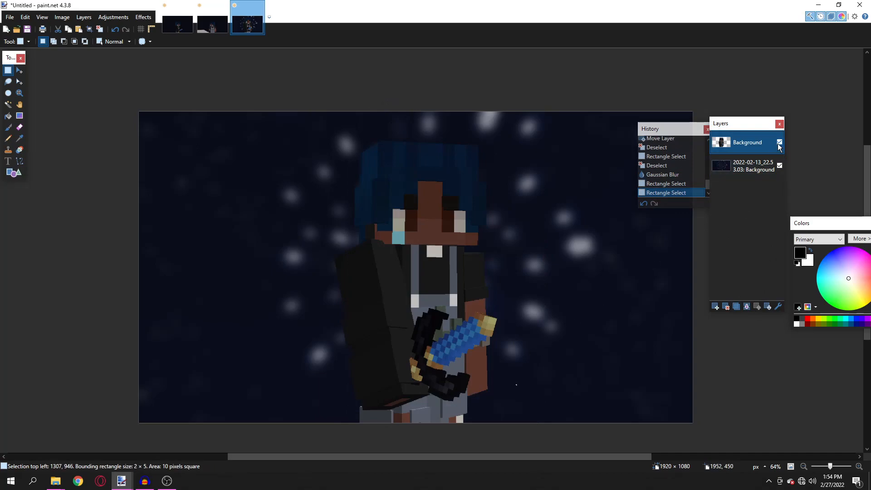
click(737, 309)
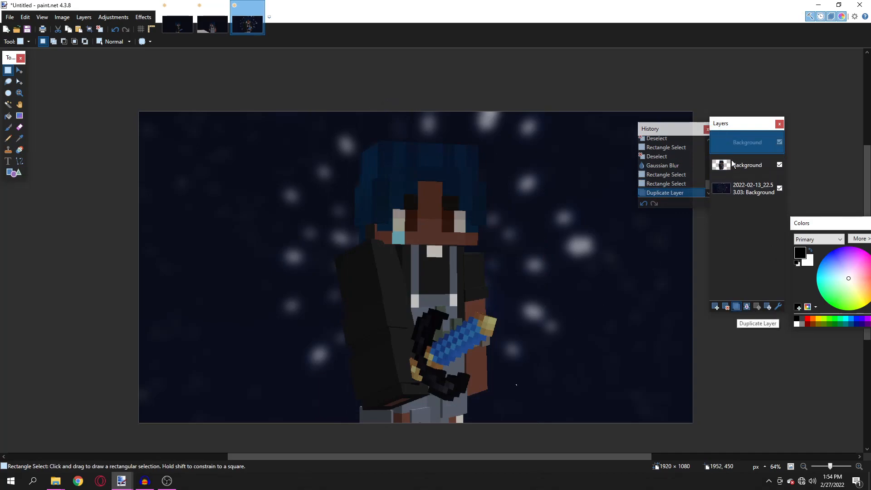
click(740, 170)
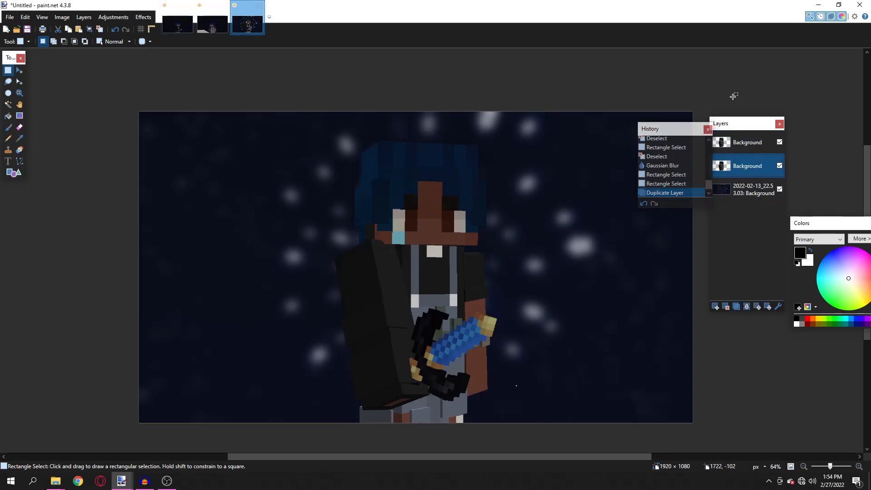
click(143, 16)
mouse_move(195, 54)
click(261, 65)
drag(455, 205, 571, 211)
click(609, 254)
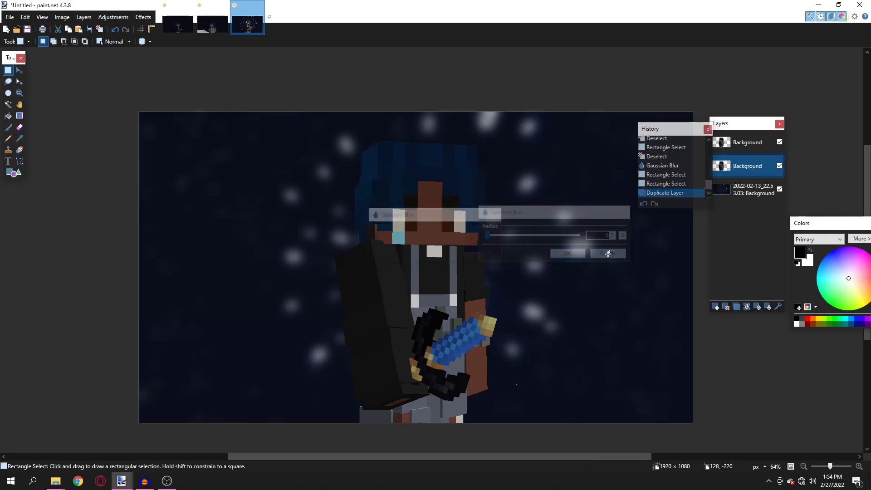
drag(543, 198, 519, 123)
- Apply a Gaussian Blur with radius 22 to the lower character copy
click(143, 17)
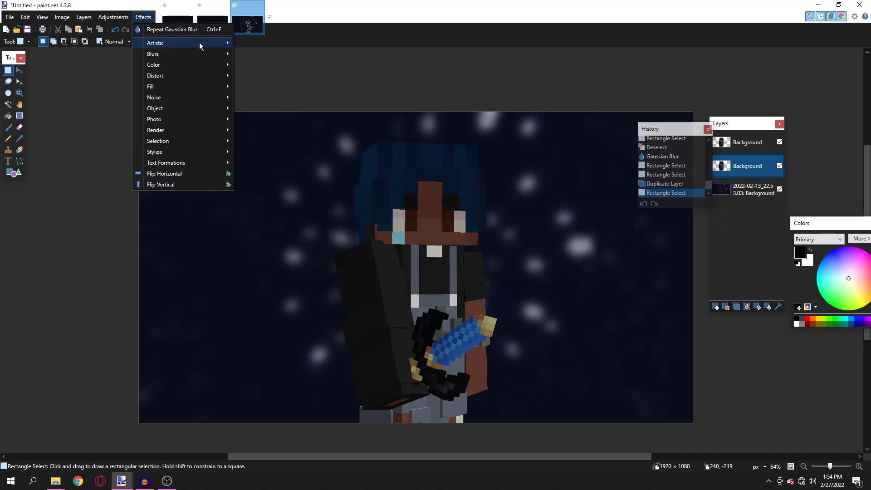
mouse_move(200, 53)
click(261, 65)
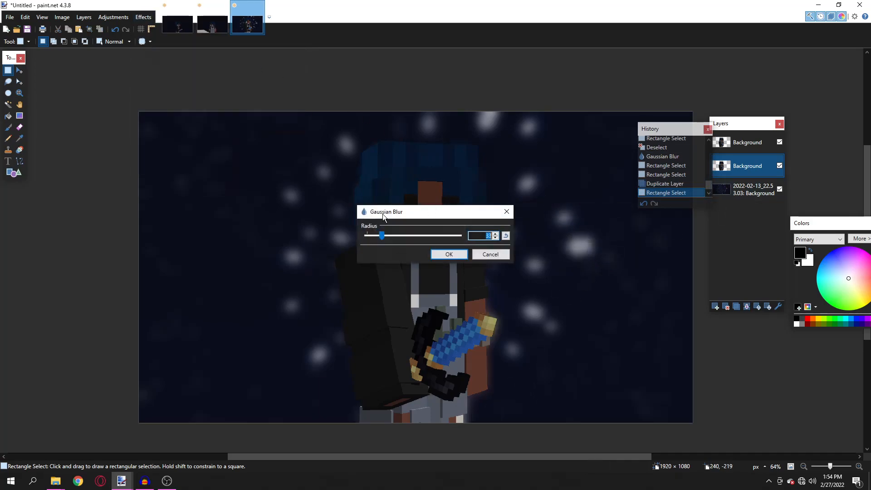
drag(394, 212, 561, 210)
mouse_move(544, 238)
mouse_down()
mouse_move(532, 238)
mouse_move(555, 238)
mouse_move(521, 239)
mouse_move(599, 234)
mouse_move(542, 237)
mouse_up()
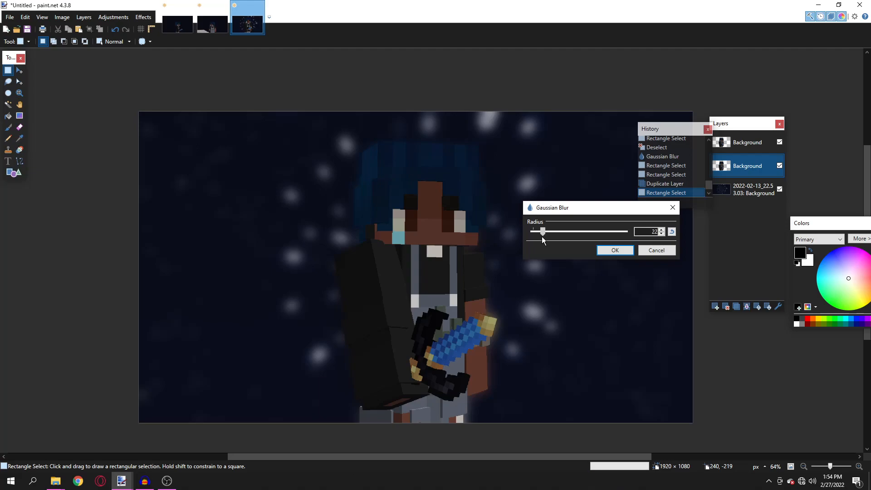
click(616, 251)
- Try the Glow effect on the blurred character copy, inspect its edges, and delete that layer
click(143, 17)
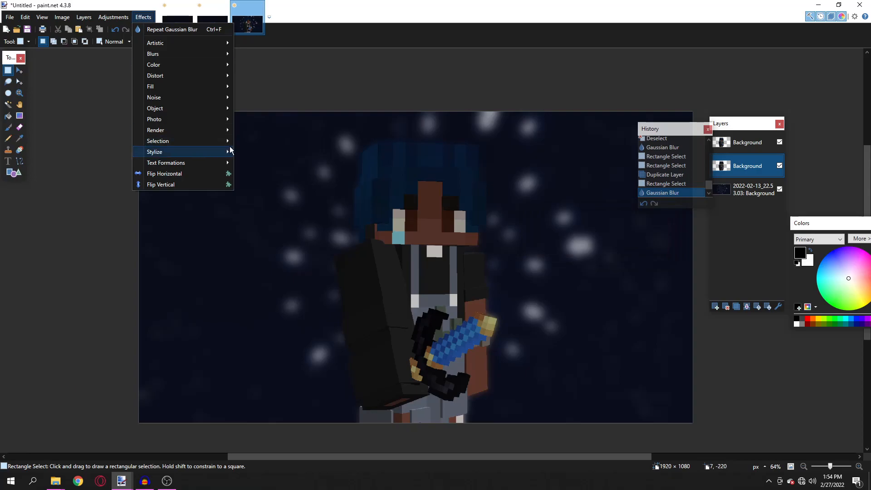
mouse_move(214, 118)
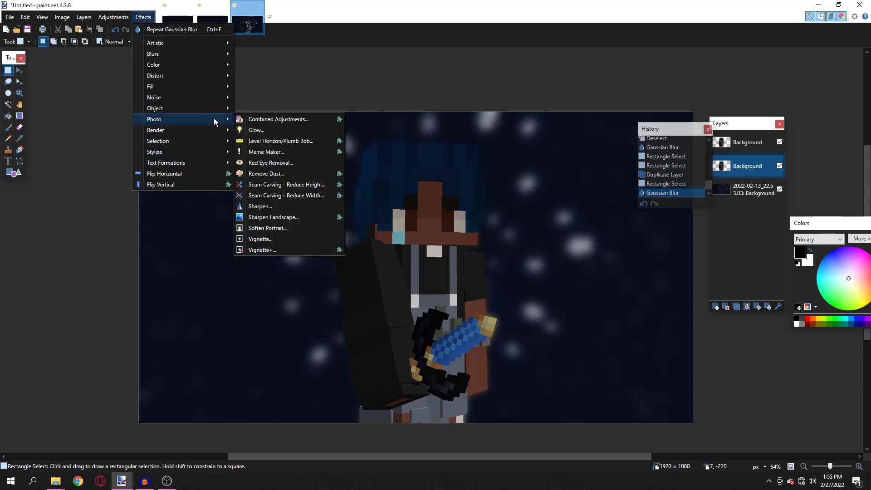
click(254, 129)
click(450, 277)
scroll(519, 332, up, 5)
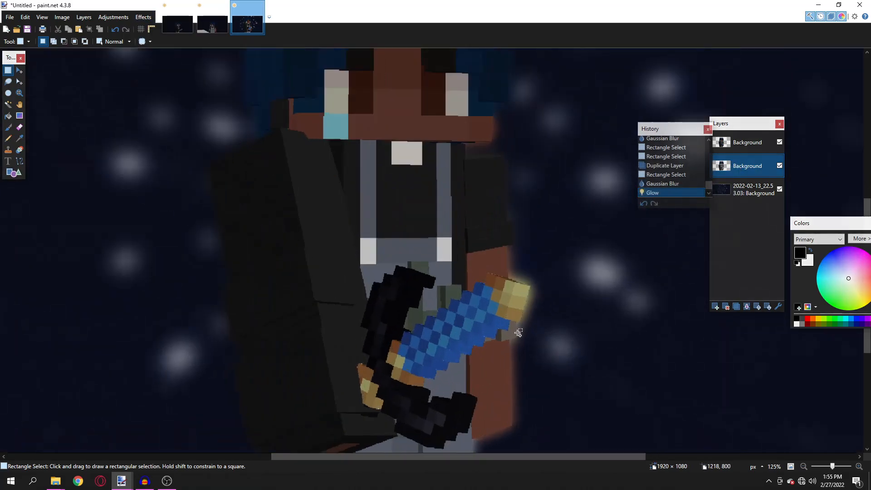
scroll(488, 353, down, 6)
scroll(461, 272, up, 2)
scroll(544, 295, down, 1)
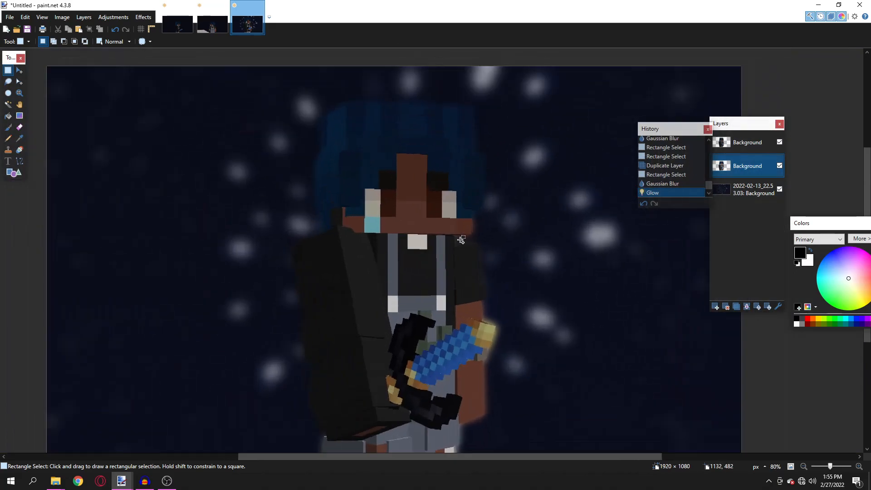
click(727, 307)
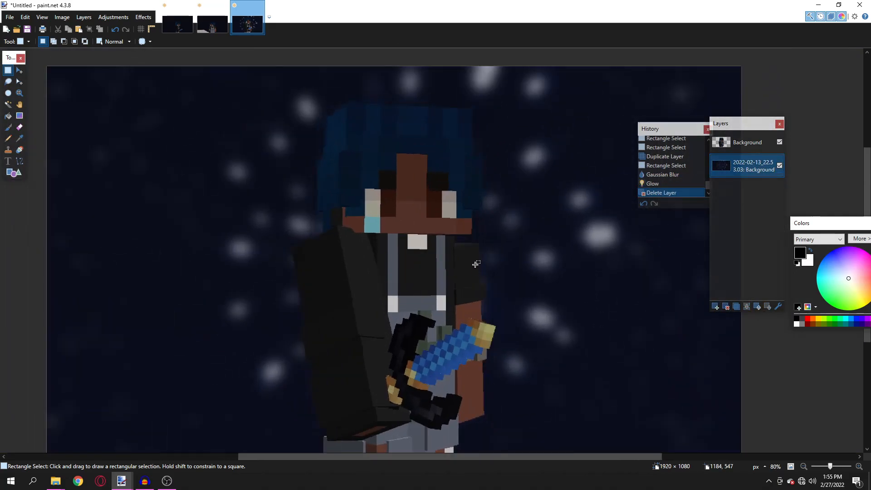
- Duplicate the remaining character layer and darken the lower copy with a Hue / Saturation adjustment
click(746, 145)
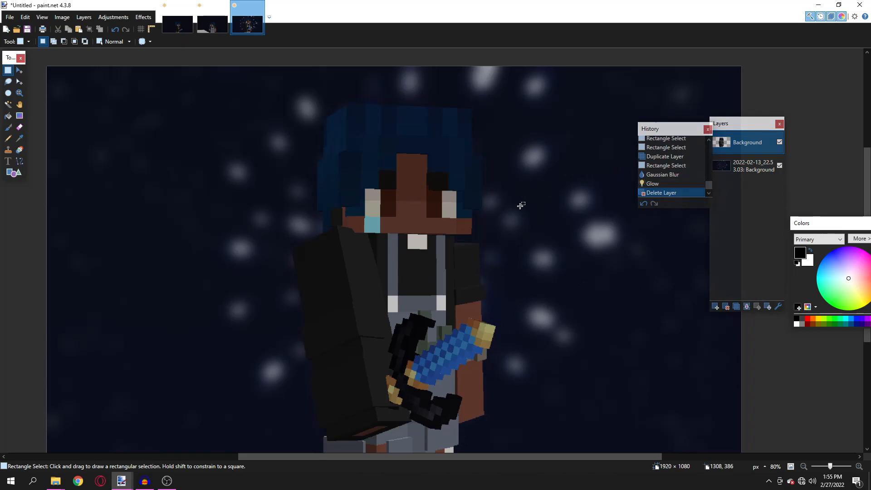
click(736, 307)
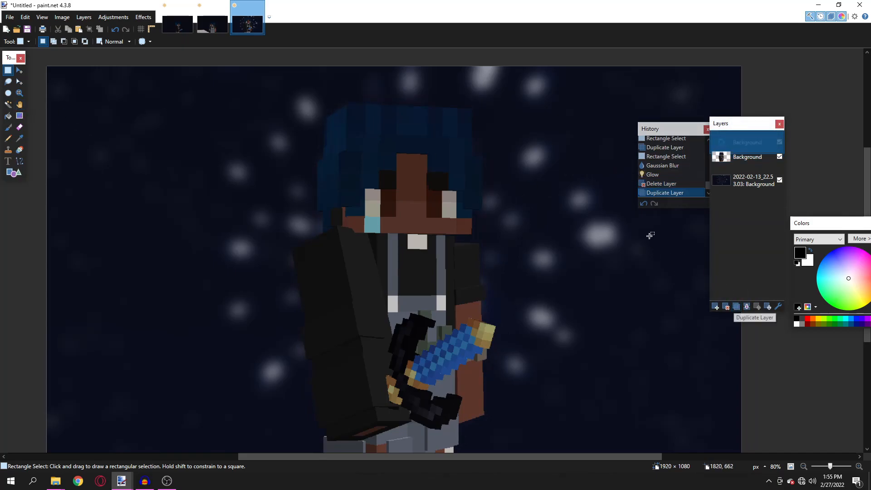
click(727, 165)
click(113, 17)
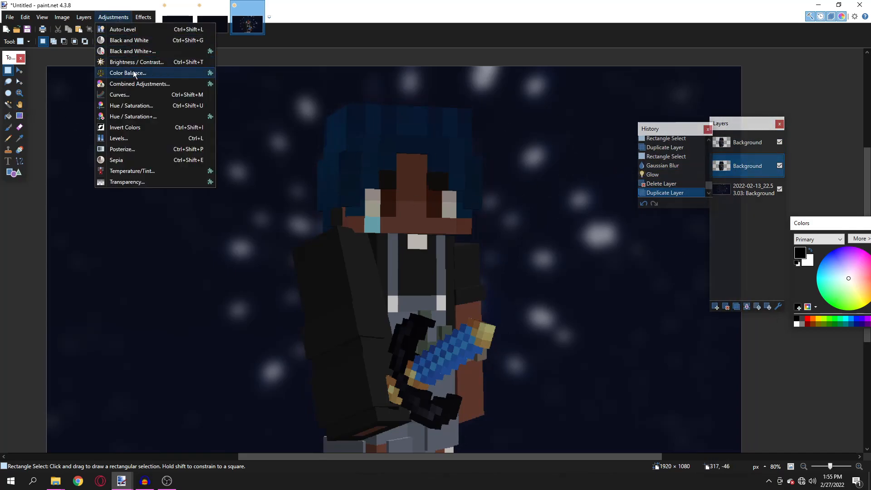
click(126, 105)
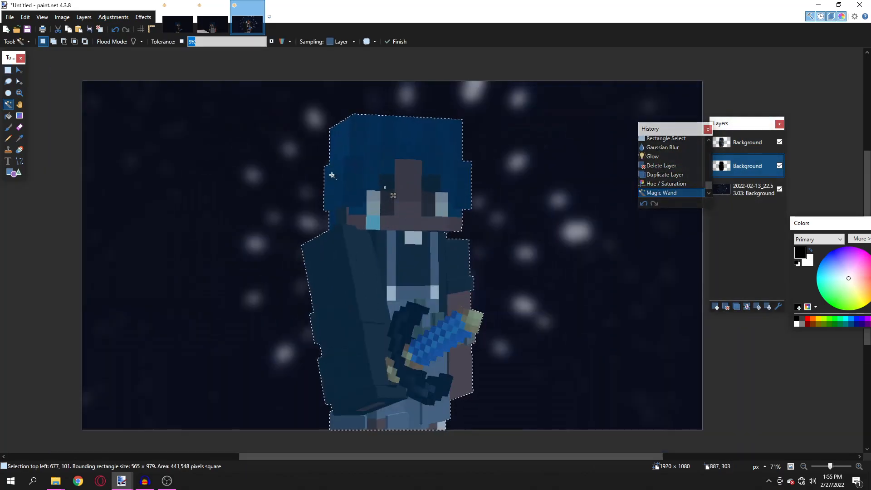
- Select the character's silhouette on the lower copy with the Magic Wand and add a new empty layer at the top of the stack
click(743, 168)
click(393, 173)
click(716, 307)
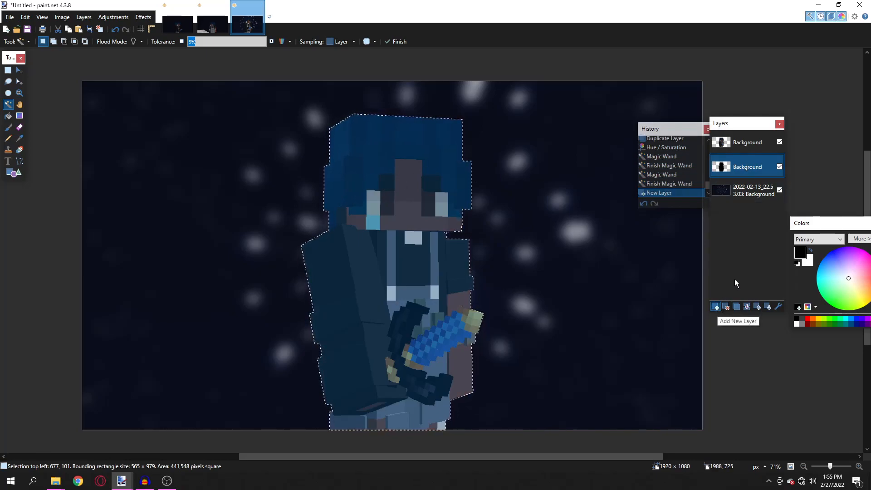
drag(738, 169, 738, 142)
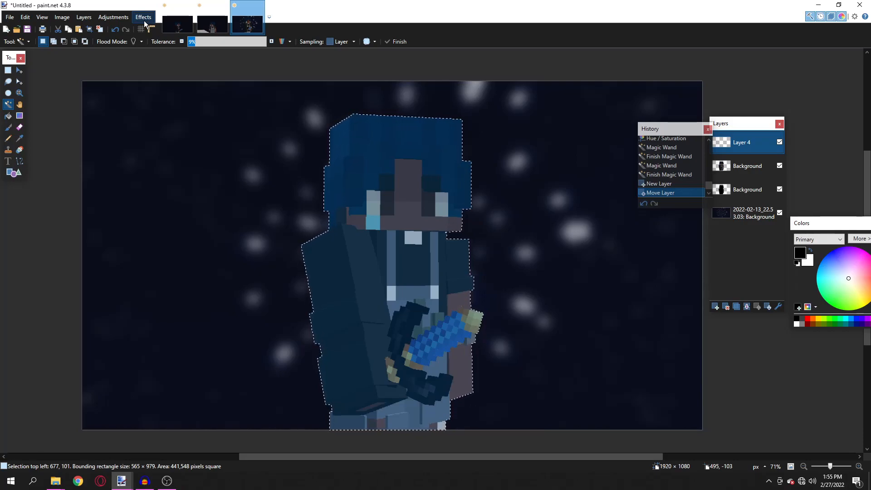
- Apply Selection Inner Shadow to Layer 4 with angle -90, length 61, blur radius 35, strength 0.80 and colour RGB 61, 57, 150
click(144, 20)
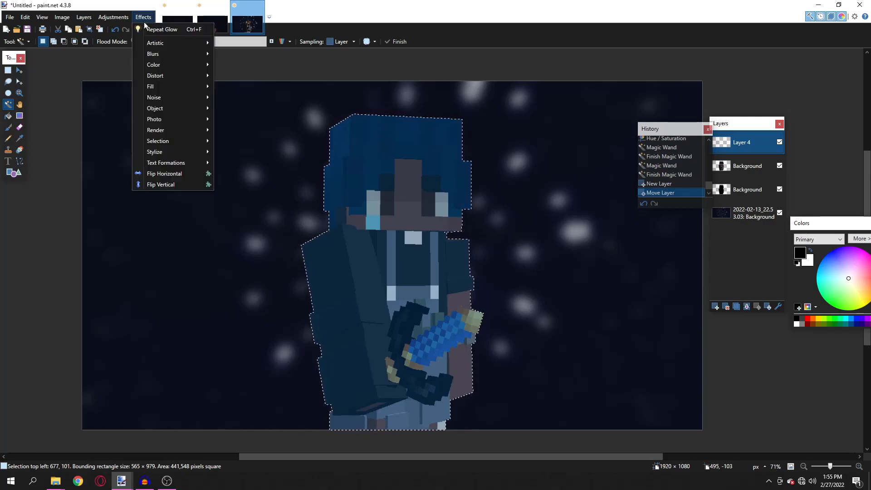
mouse_move(185, 140)
click(241, 172)
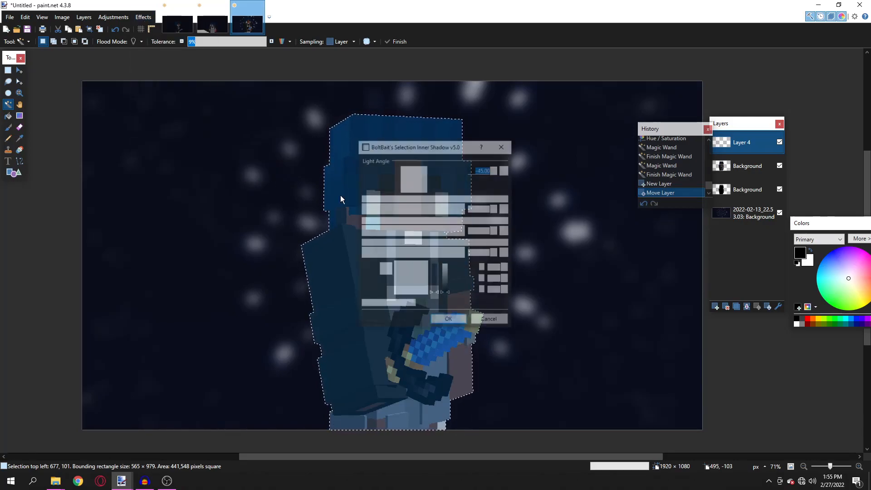
drag(603, 145, 691, 127)
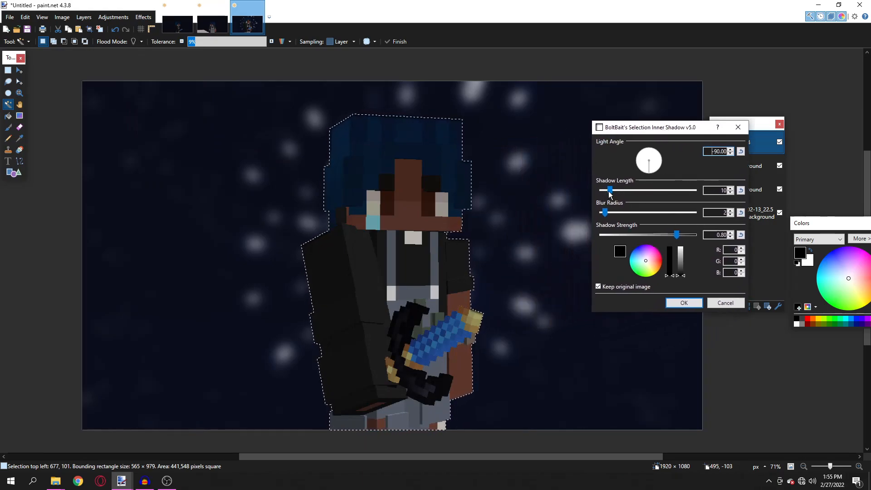
drag(609, 193, 644, 190)
drag(604, 212, 642, 212)
drag(657, 127, 674, 131)
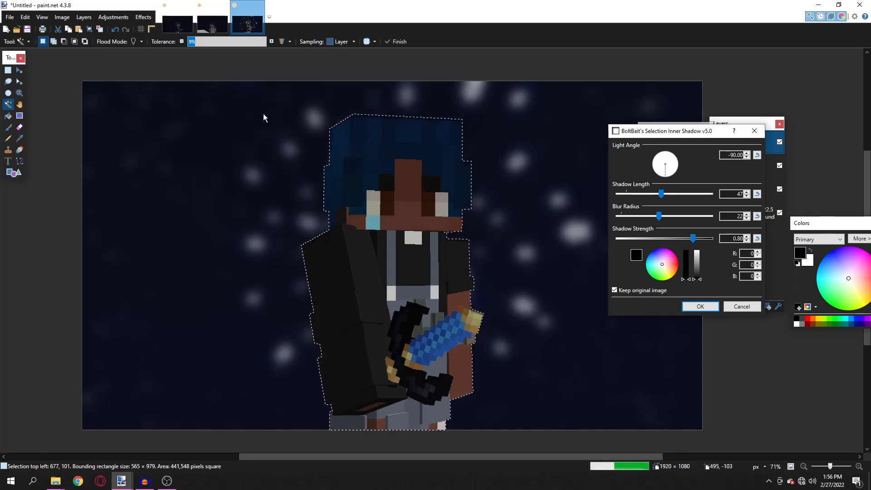
drag(664, 267, 689, 265)
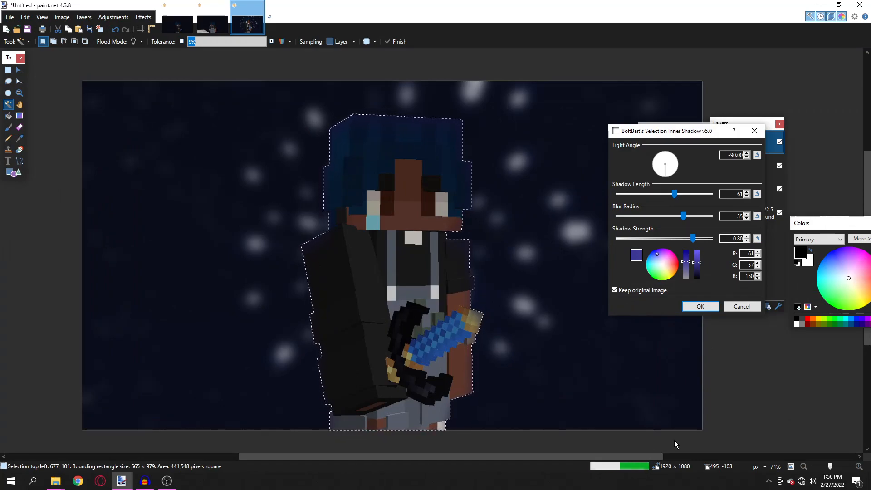
click(700, 306)
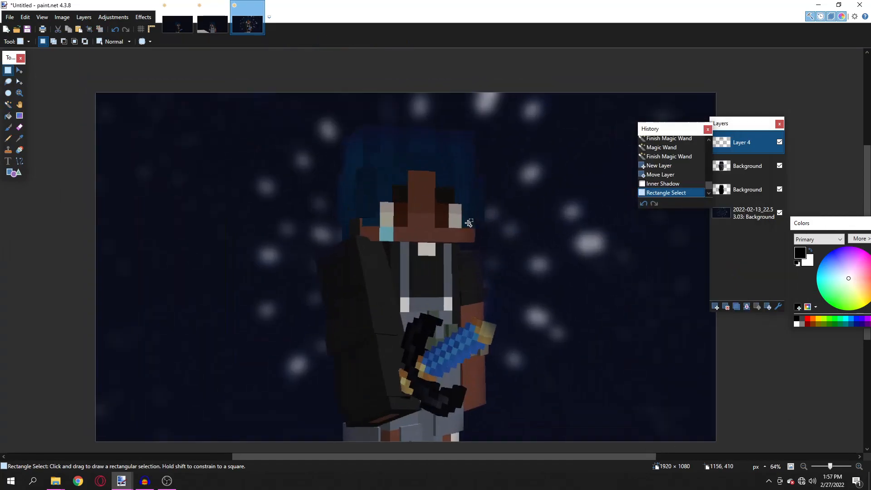
scroll(288, 107, down, 1)
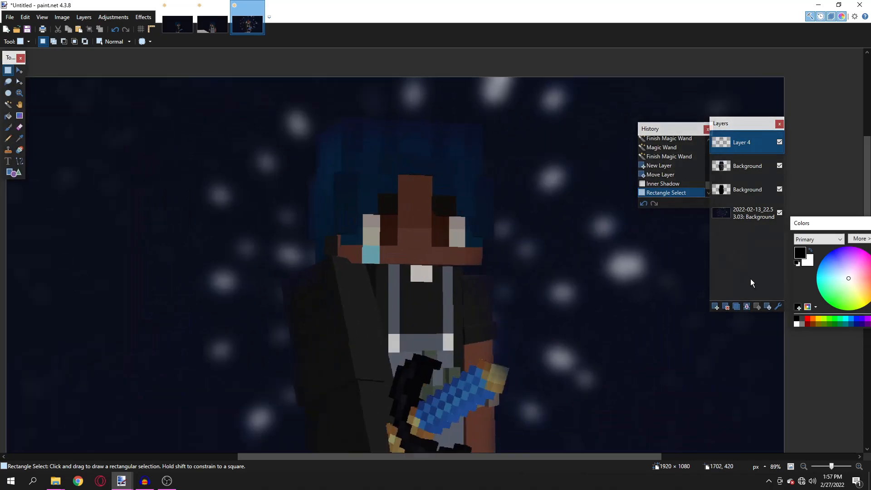
double_click(725, 141)
click(413, 243)
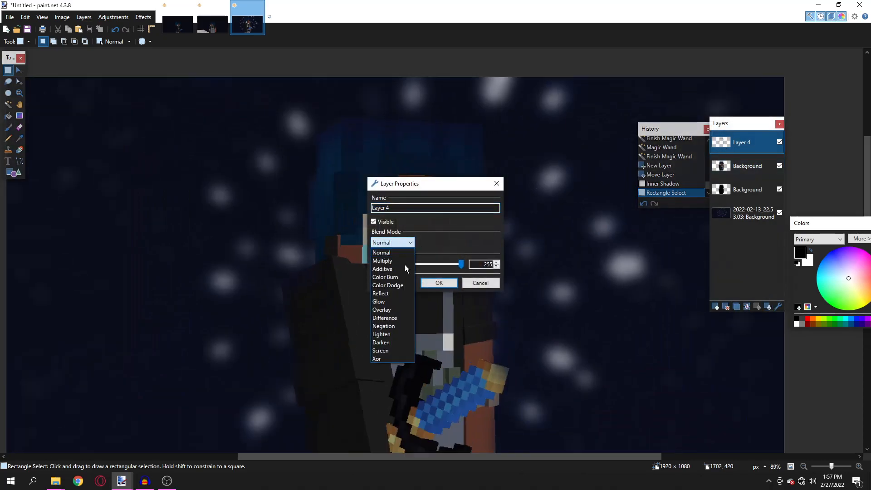
click(404, 256)
click(479, 283)
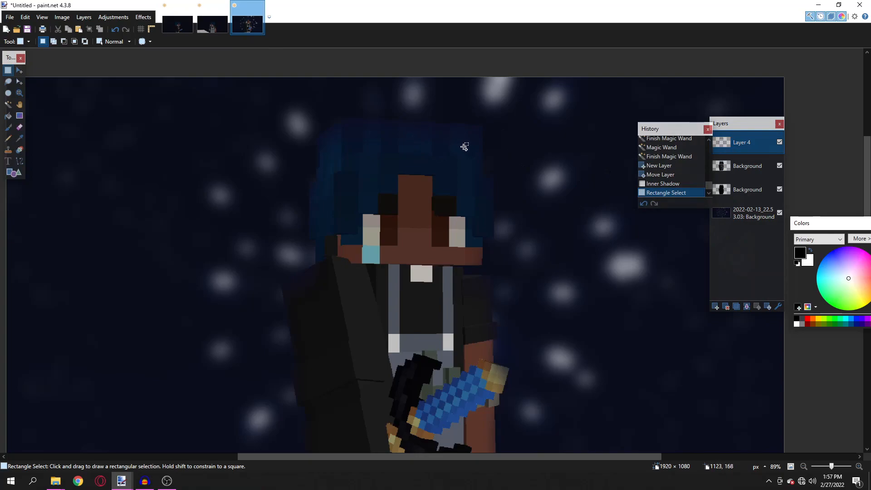
- Set Layer 4's blend mode to Overlay
scroll(463, 145, down, 1)
double_click(760, 146)
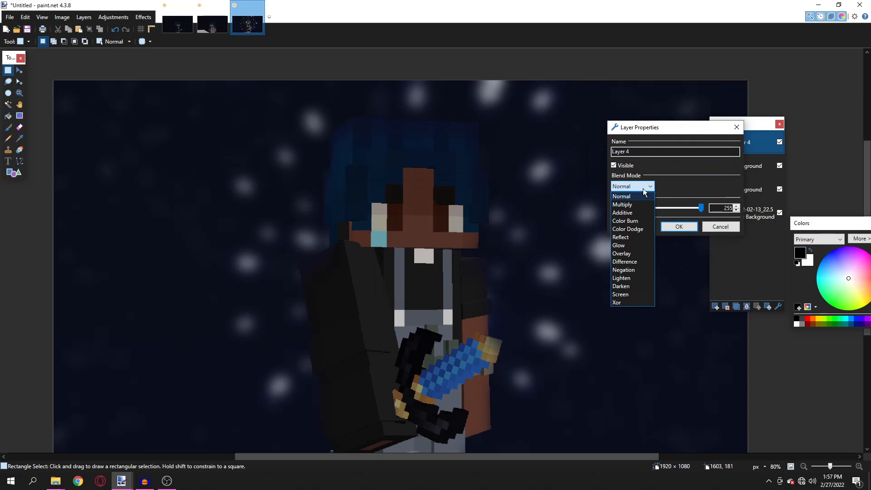
click(629, 281)
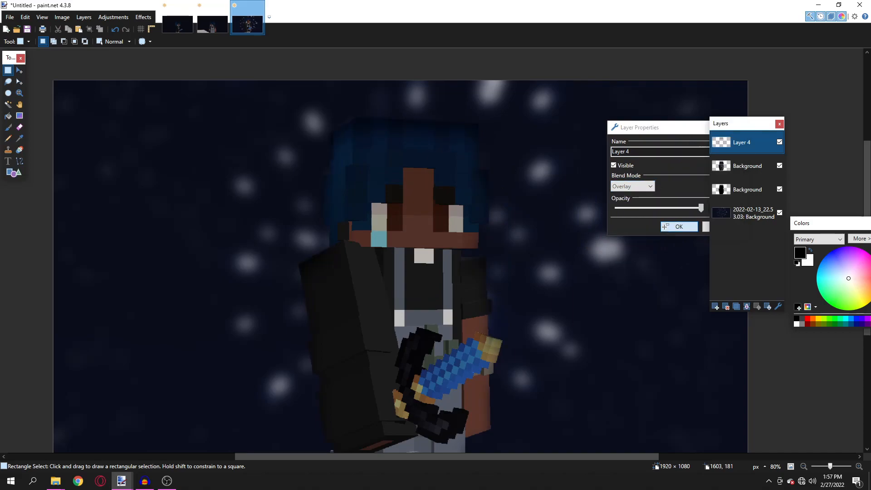
click(678, 226)
- Try duplicating the Overlay shadow layer to strengthen the edge shading, and undo the duplicate
click(735, 306)
scroll(466, 228, down, 2)
key(ctrl+z)
scroll(465, 228, up, 2)
scroll(454, 233, down, 3)
scroll(473, 225, up, 3)
scroll(473, 225, up, 2)
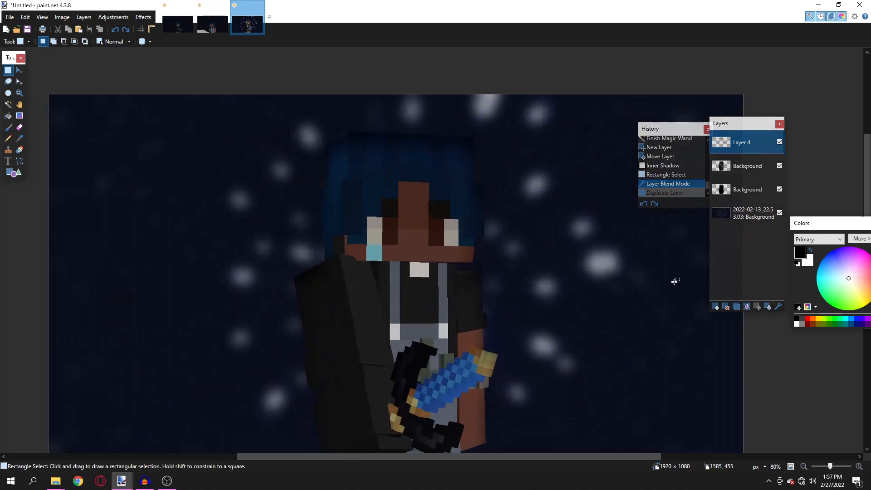
click(736, 307)
scroll(553, 277, down, 1)
scroll(553, 278, down, 1)
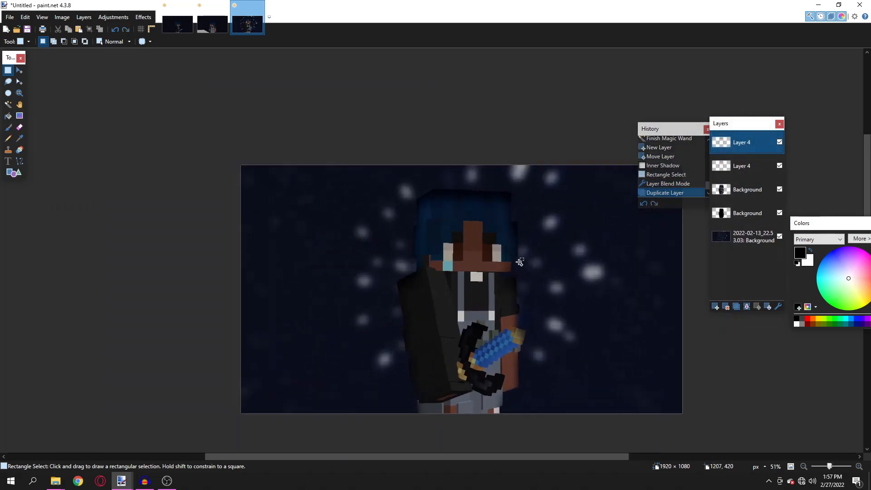
scroll(510, 255, up, 2)
scroll(499, 247, down, 3)
scroll(488, 238, down, 3)
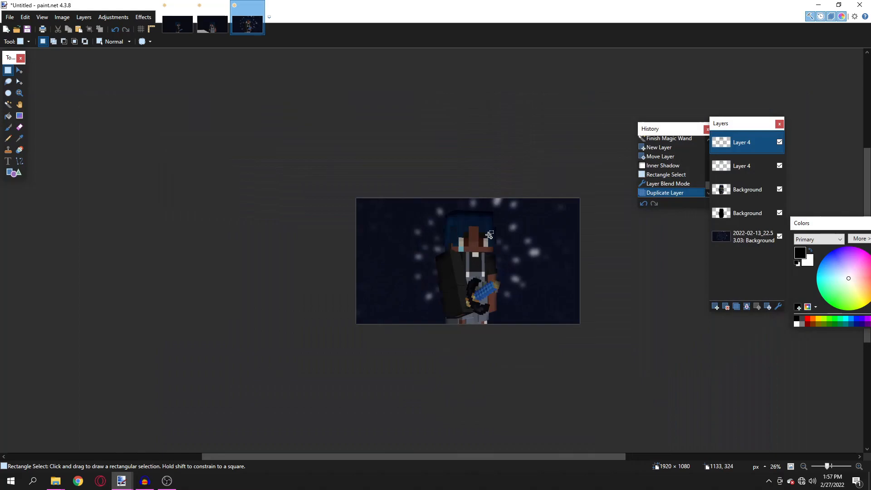
key(ctrl+z)
scroll(472, 254, up, 4)
scroll(462, 268, down, 1)
scroll(462, 268, up, 1)
scroll(462, 267, down, 1)
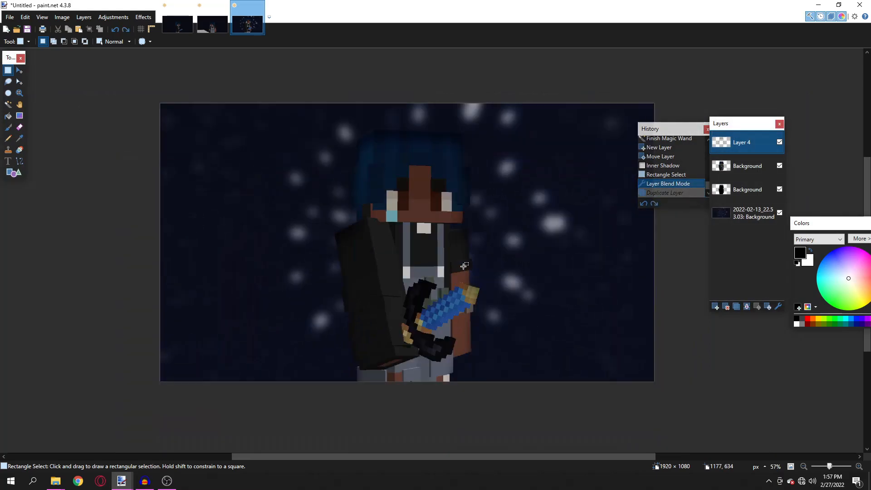
- Lower Layer 4's opacity to 114
key(F4)
drag(463, 178, 651, 166)
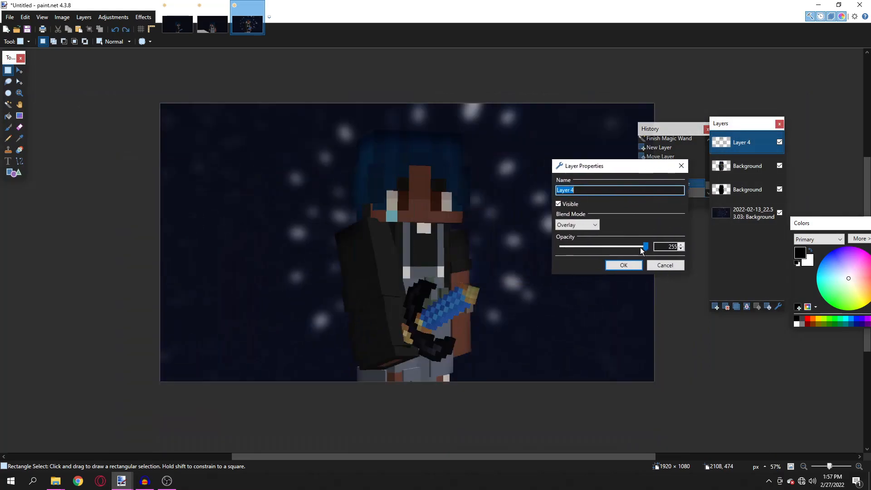
drag(603, 249, 507, 250)
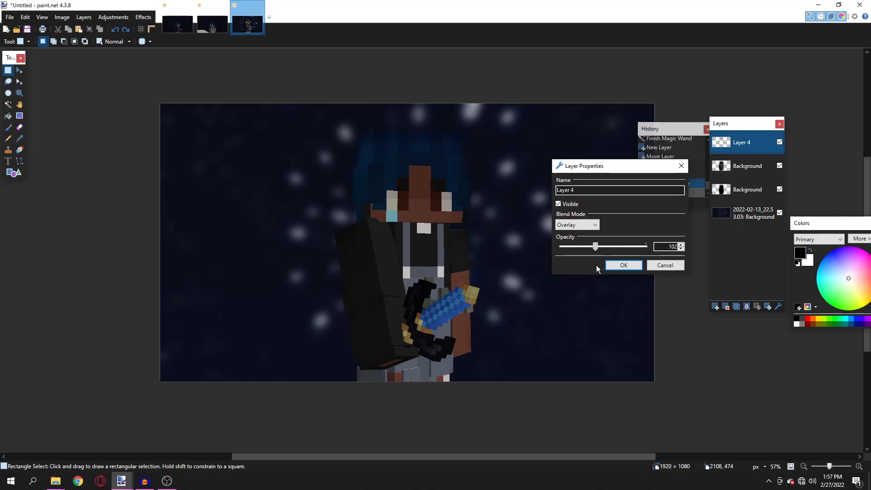
click(622, 265)
- Duplicate Layer 4 with an adjusted opacity and merge both shadow layers down into the character layer
click(736, 306)
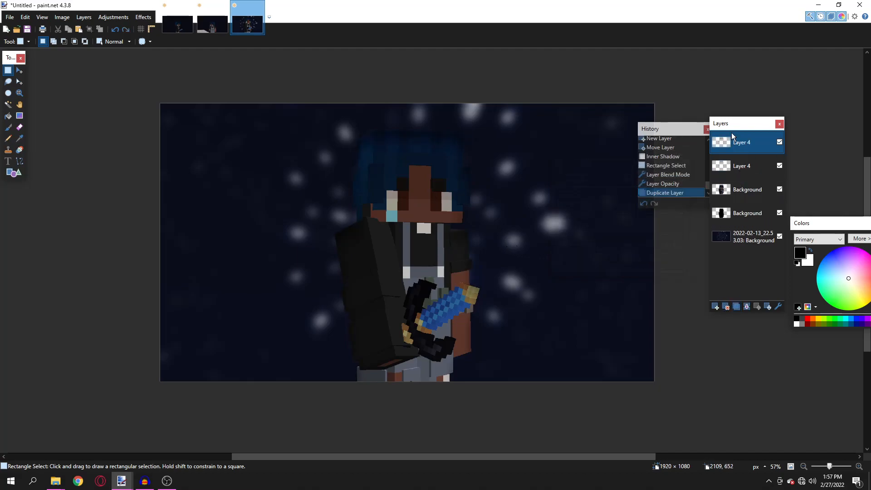
double_click(735, 145)
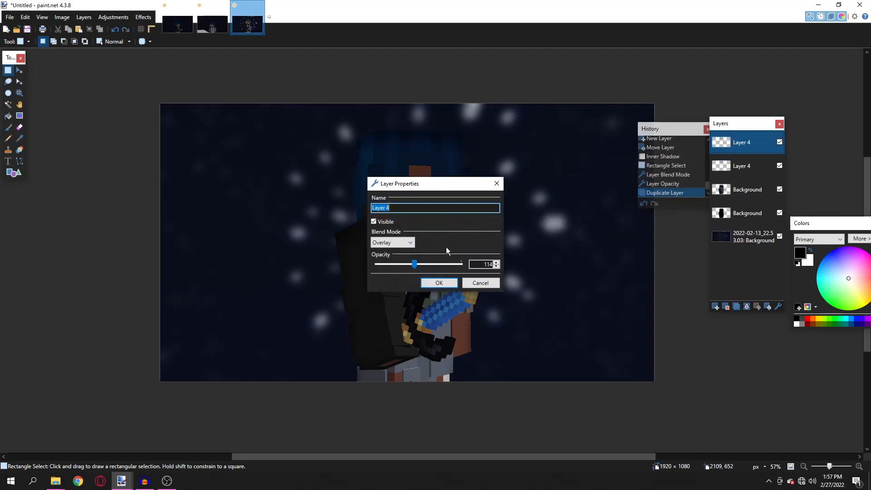
click(439, 282)
scroll(505, 234, down, 1)
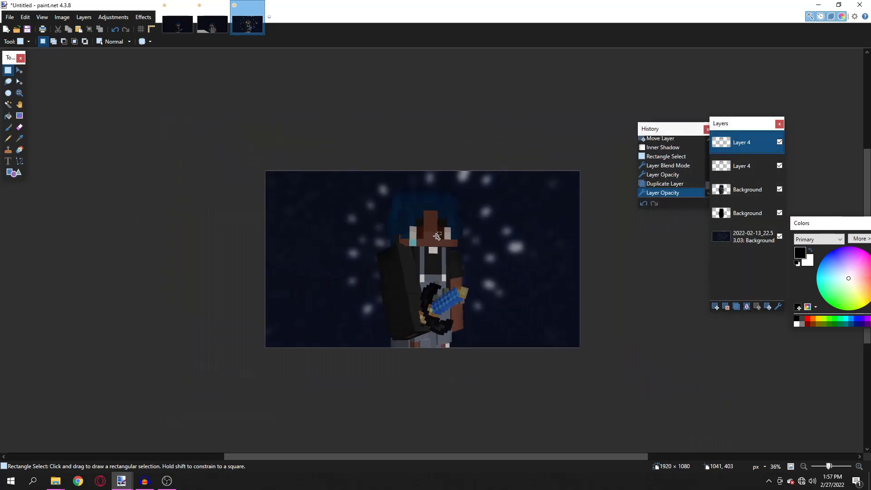
click(747, 307)
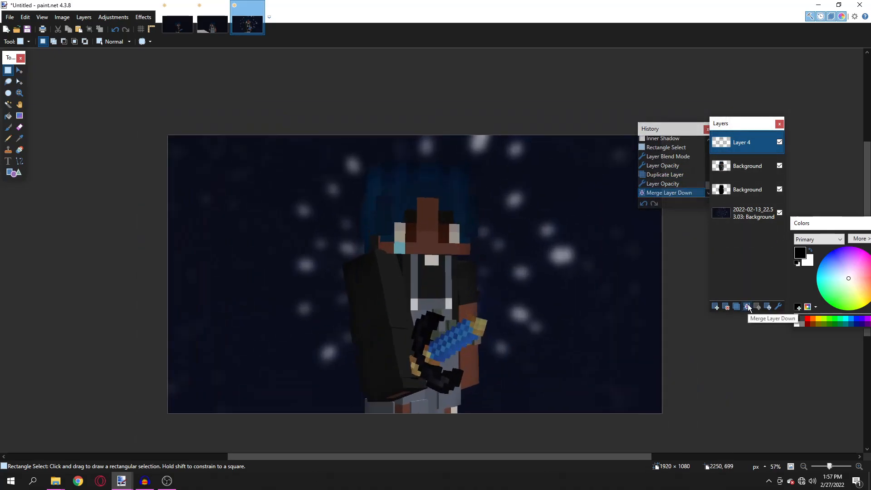
click(747, 307)
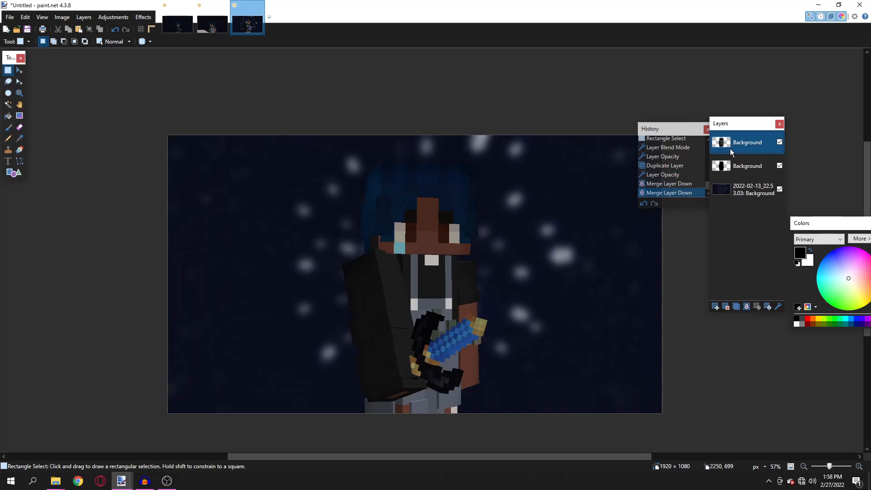
- Duplicate the shaded character layer and apply Gaussian Blur and Glow with brightness 10 and contrast 10 to the lower copy
click(736, 307)
click(730, 169)
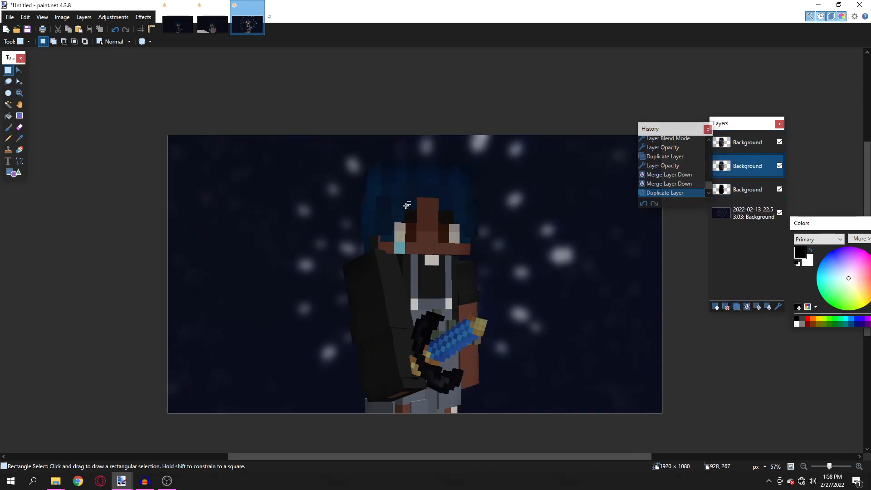
scroll(340, 130, up, 2)
scroll(455, 182, down, 1)
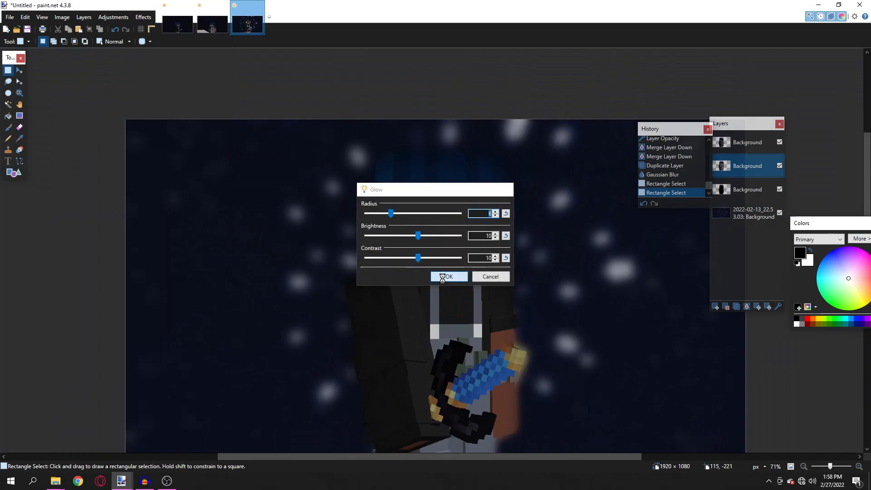
click(443, 278)
scroll(454, 258, down, 2)
scroll(464, 254, up, 4)
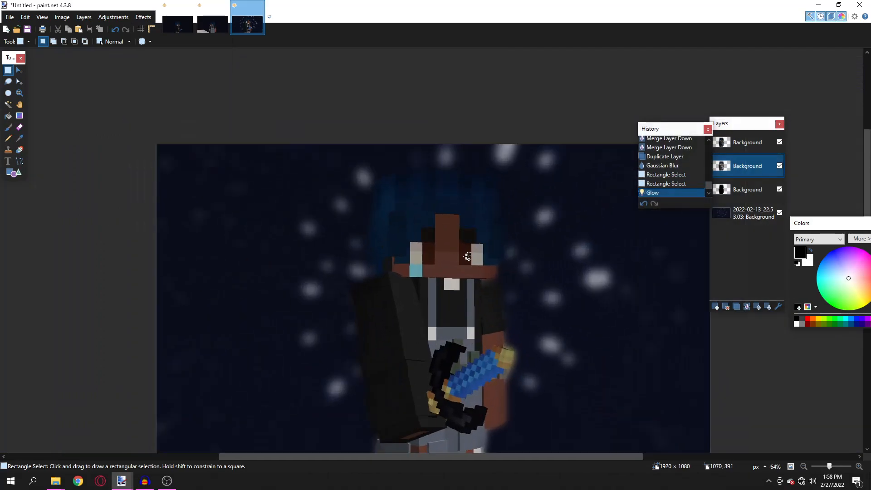
- Brighten the blurred character copy with a Hue / Saturation adjustment so it forms a glow around the silhouette
click(119, 27)
click(126, 28)
click(124, 16)
click(156, 105)
drag(474, 187, 787, 178)
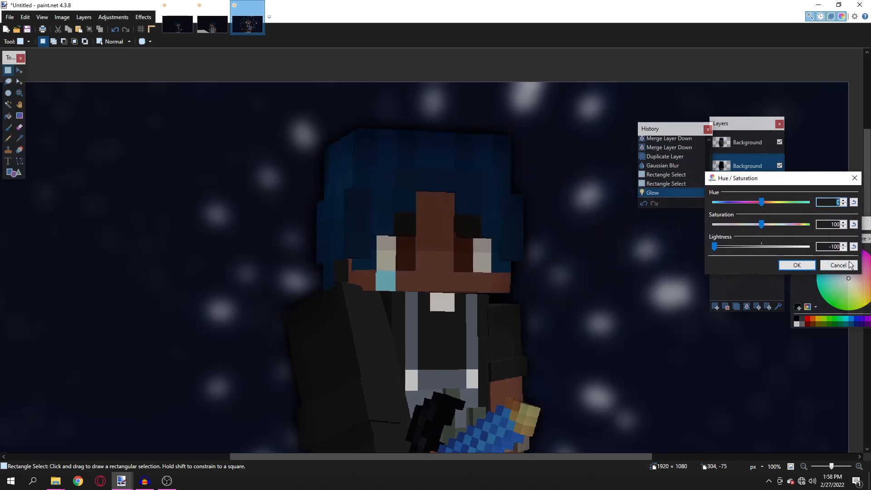
click(853, 246)
drag(765, 226, 766, 249)
click(797, 266)
- Duplicate the brightened glow layer to intensify the glow around the character
scroll(474, 297, down, 7)
scroll(477, 310, up, 3)
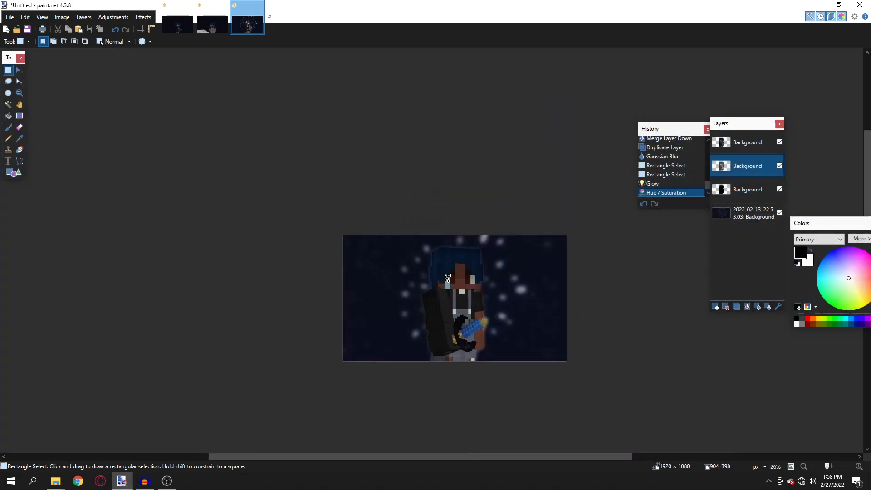
scroll(479, 307, down, 5)
scroll(480, 306, up, 5)
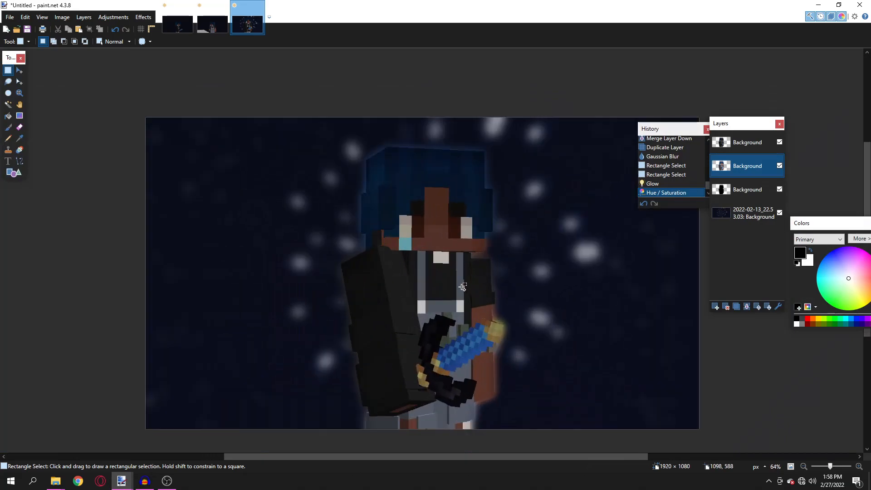
scroll(373, 269, up, 2)
scroll(374, 270, down, 4)
scroll(374, 270, up, 2)
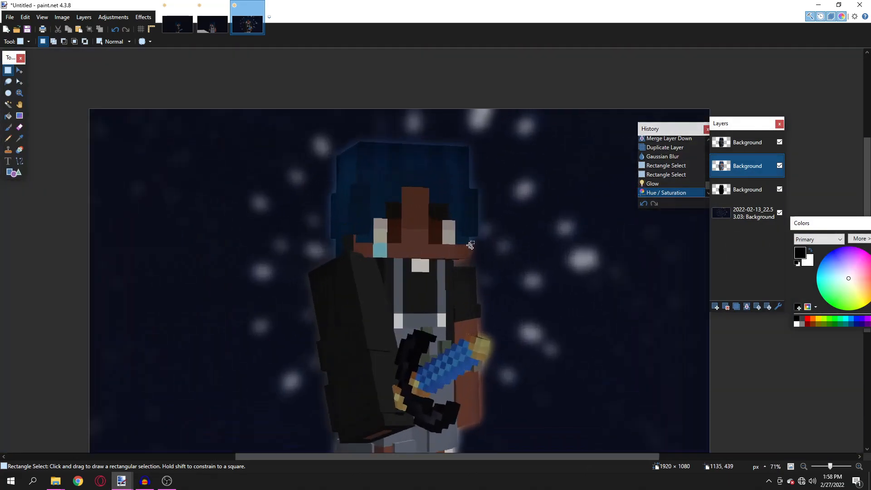
click(738, 307)
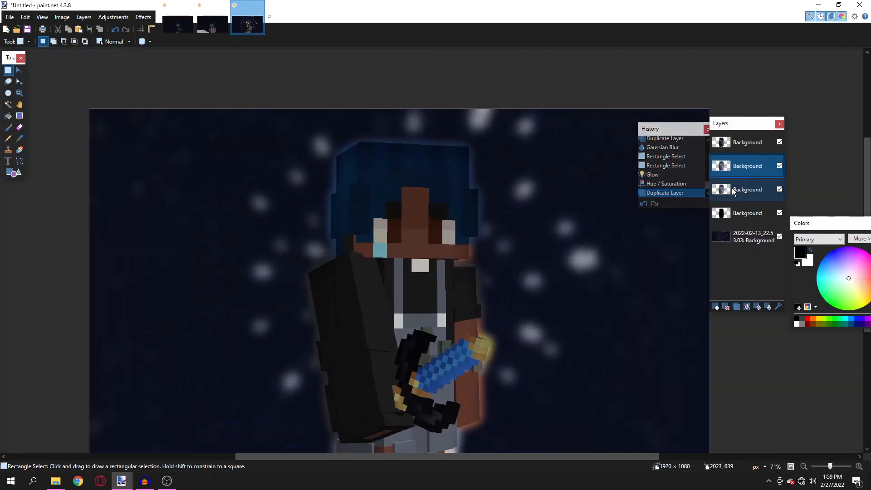
- Try different blend modes, including Overlay, on the upper glow copy
double_click(731, 188)
click(469, 281)
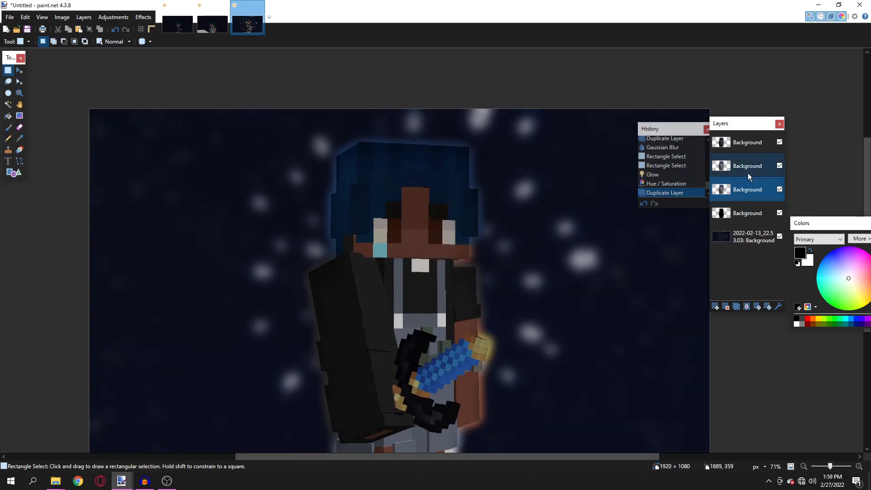
double_click(747, 172)
click(410, 244)
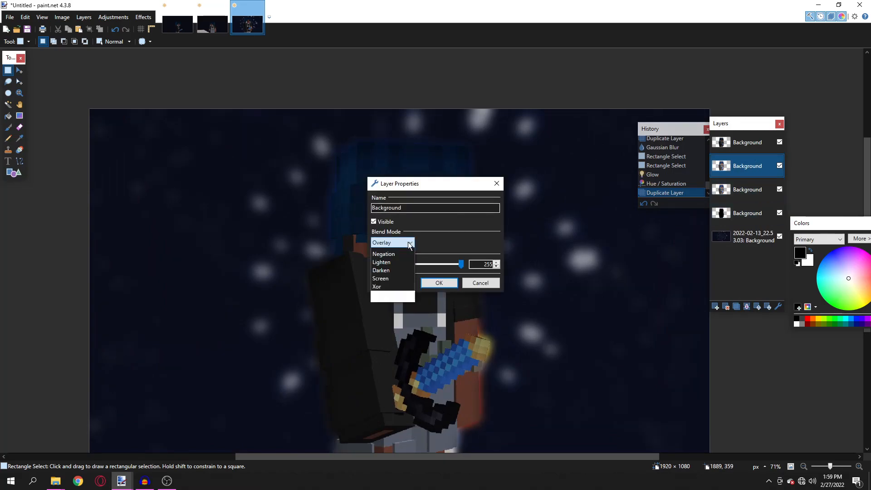
click(403, 260)
click(402, 242)
click(403, 252)
click(474, 283)
- Duplicate the top character layer and turn the lower copy black with a Hue / Saturation adjustment
scroll(497, 296, down, 4)
scroll(497, 296, up, 4)
click(742, 143)
click(736, 307)
click(747, 165)
click(114, 17)
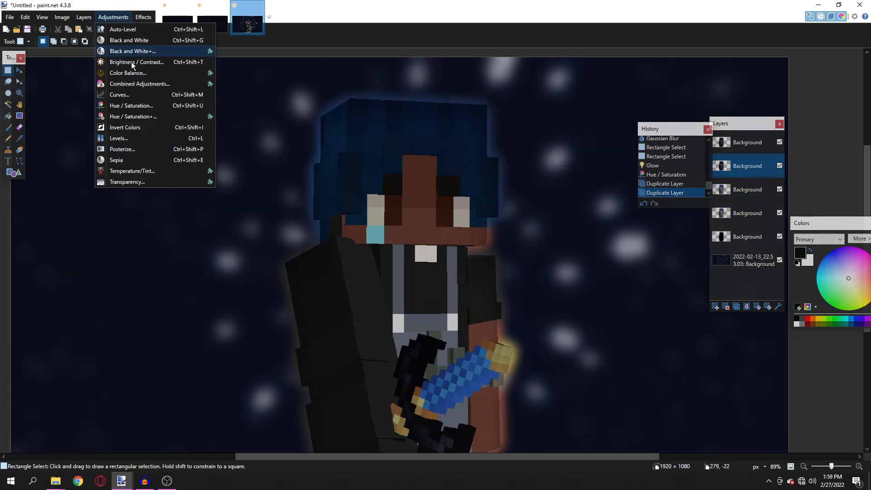
click(128, 106)
click(445, 276)
- Offset the whole black copy 10 px right and 10 px down behind the character as a drop shadow
key(m)
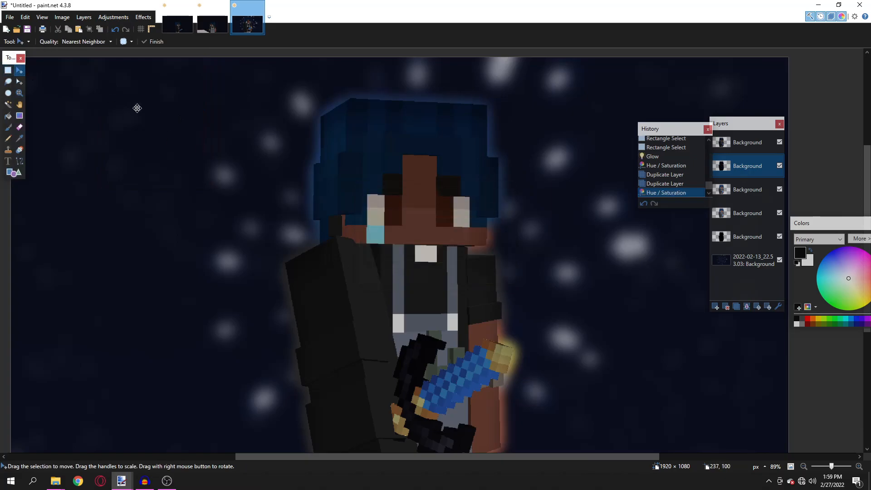
key(ctrl+a)
scroll(399, 206, down, 2)
click(398, 207)
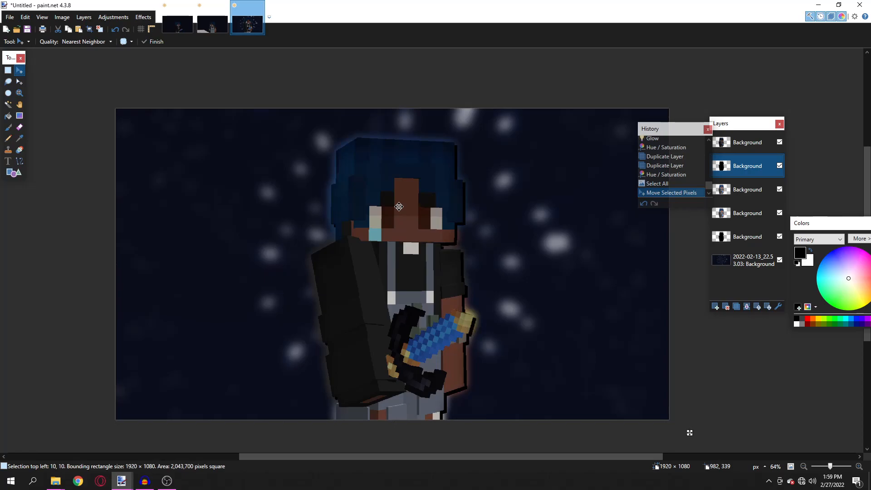
key(s)
click(444, 255)
scroll(443, 255, down, 1)
scroll(445, 254, down, 2)
scroll(450, 251, up, 6)
mouse_move(740, 165)
mouse_down()
mouse_move(737, 209)
mouse_move(738, 166)
mouse_up()
scroll(481, 258, down, 3)
scroll(463, 239, up, 3)
scroll(437, 274, down, 4)
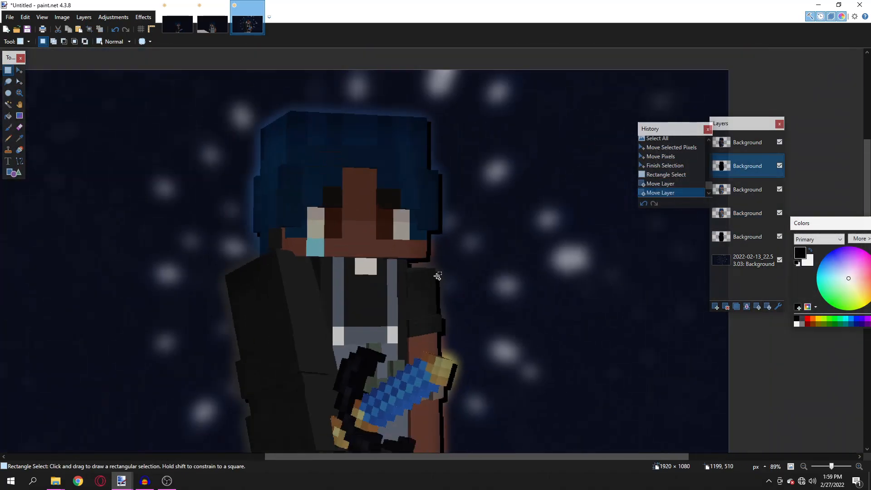
scroll(459, 259, up, 1)
click(721, 174)
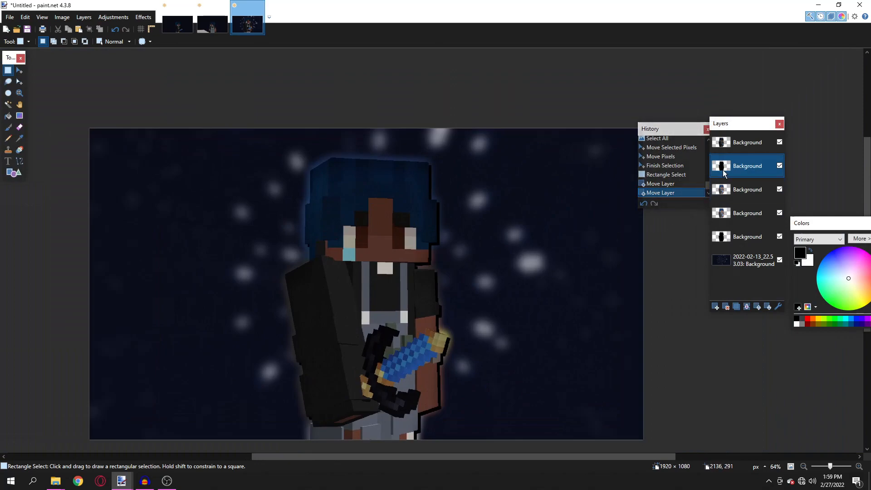
drag(423, 155, 487, 440)
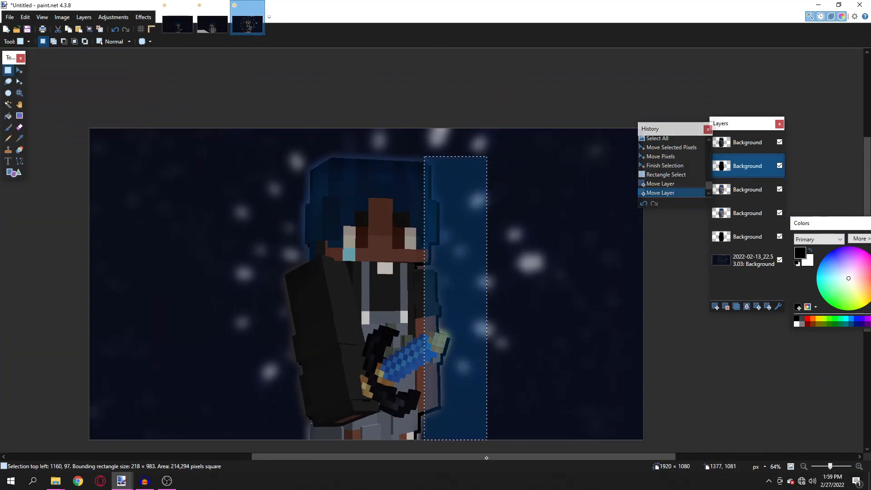
click(487, 440)
mouse_move(738, 165)
mouse_down()
mouse_move(744, 213)
mouse_move(742, 166)
mouse_up()
- Soften the black shadow layer with a slight Gaussian Blur
click(143, 17)
mouse_move(153, 54)
click(237, 64)
drag(456, 211, 664, 190)
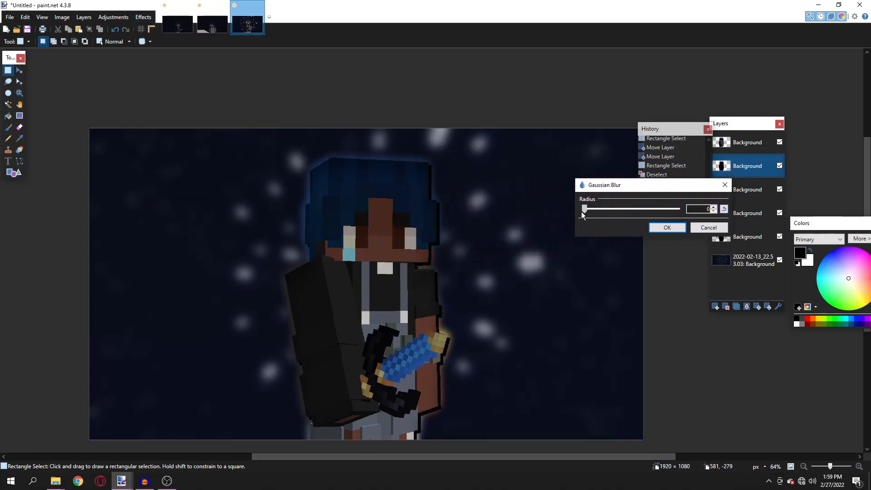
drag(590, 213, 588, 219)
click(667, 227)
scroll(499, 286, down, 3)
scroll(458, 294, up, 1)
scroll(458, 294, up, 2)
- Nudge the entire blurred shadow layer farther right behind the character and clear the selection
key(ctrl+a)
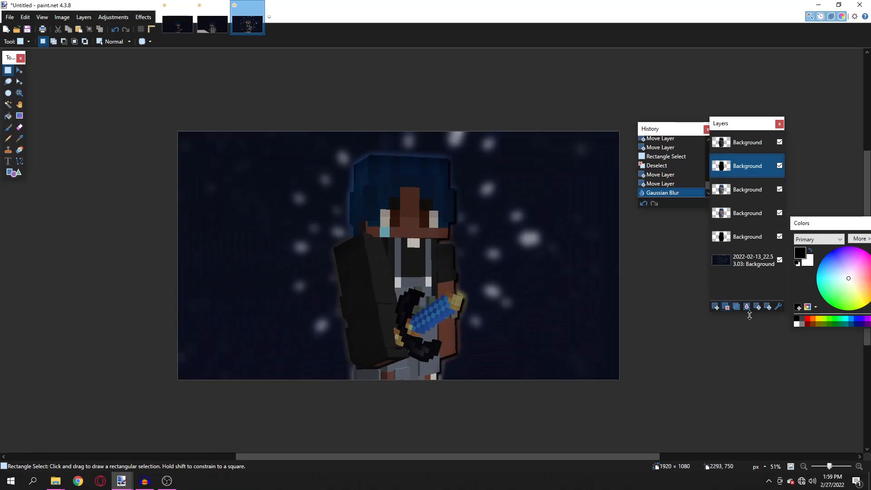
key(m)
click(314, 155)
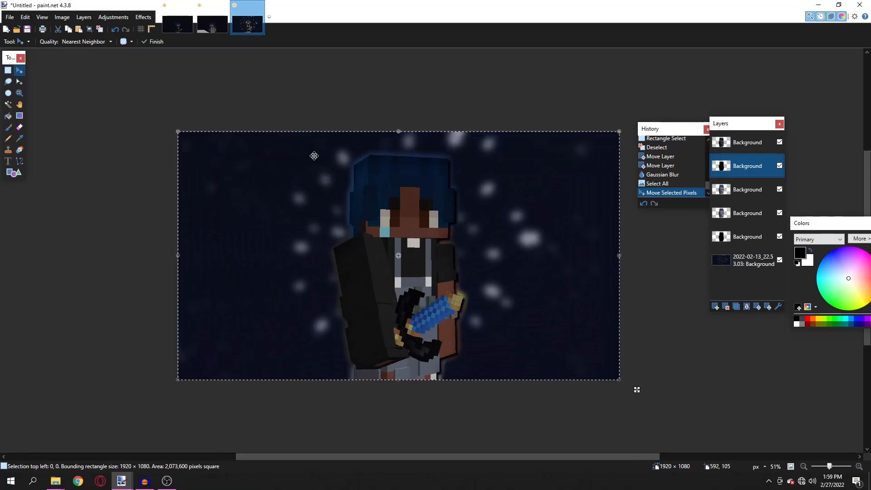
key(ctrl+Right)
key(s)
key(ctrl+d)
scroll(408, 215, down, 8)
scroll(421, 216, up, 8)
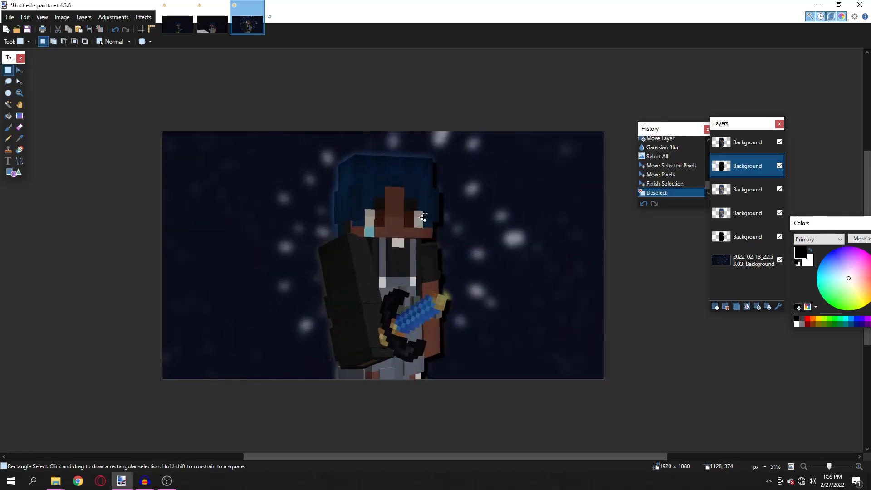
scroll(433, 213, up, 3)
scroll(443, 216, down, 5)
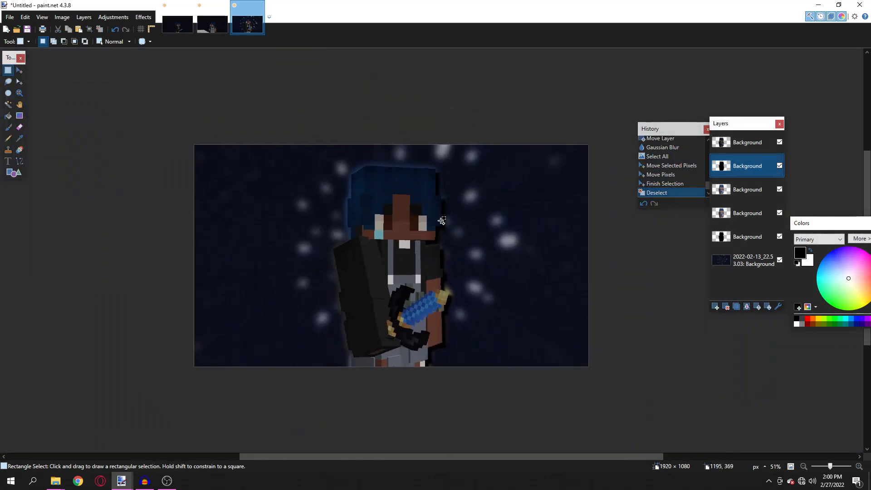
scroll(446, 220, up, 1)
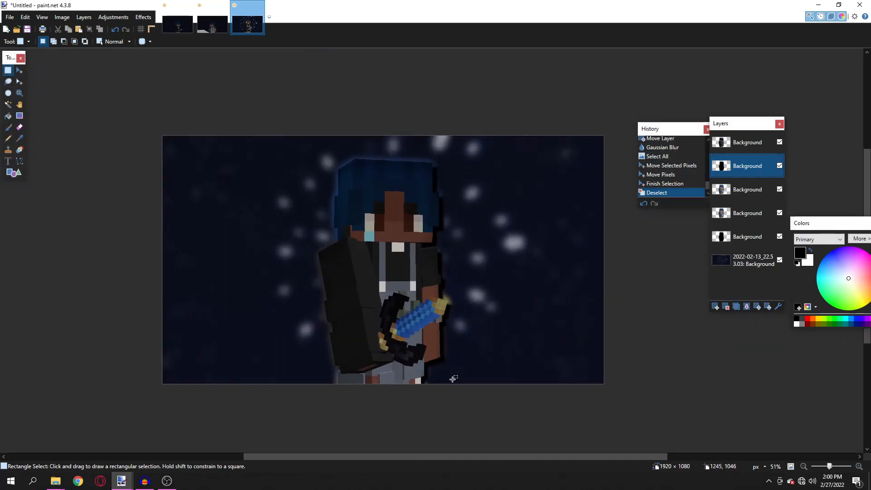
key(ctrl+z)
key(ctrl+z)
key(ctrl+z)
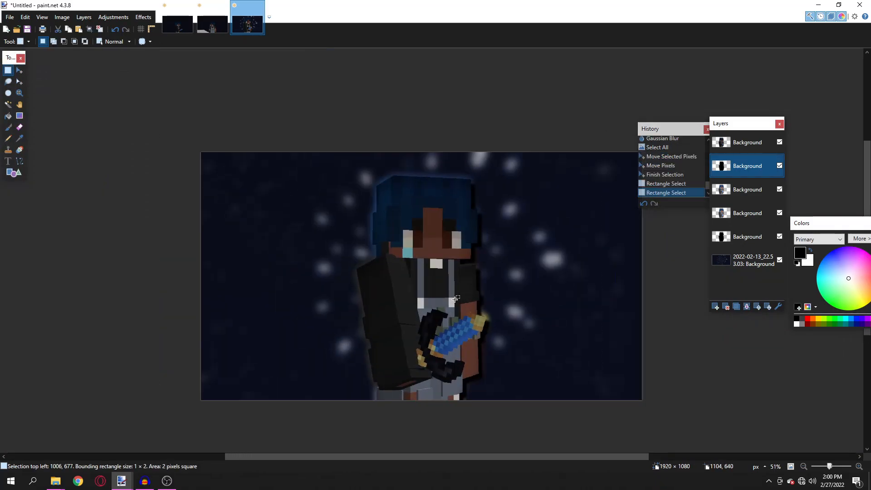
click(456, 299)
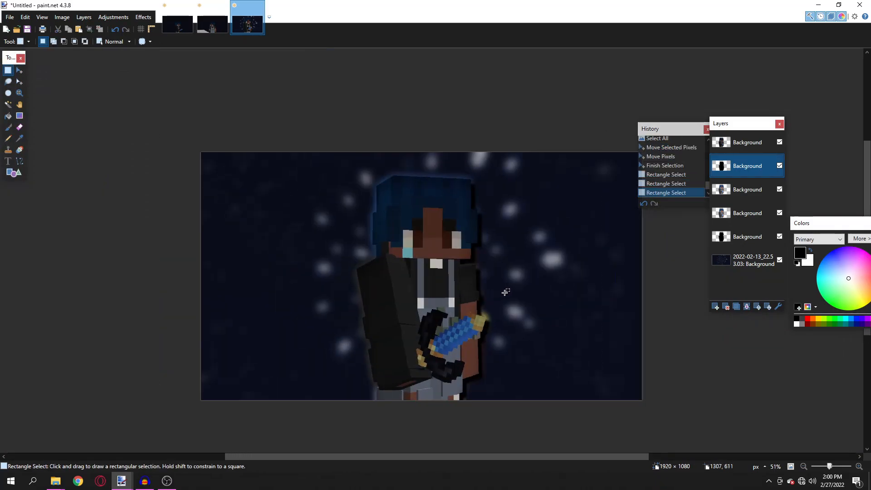
- Recolour the starry background layer with a Hue / Saturation adjustment, resetting lightness to 0 and shifting the hue
click(743, 266)
key(ctrl+shift+u)
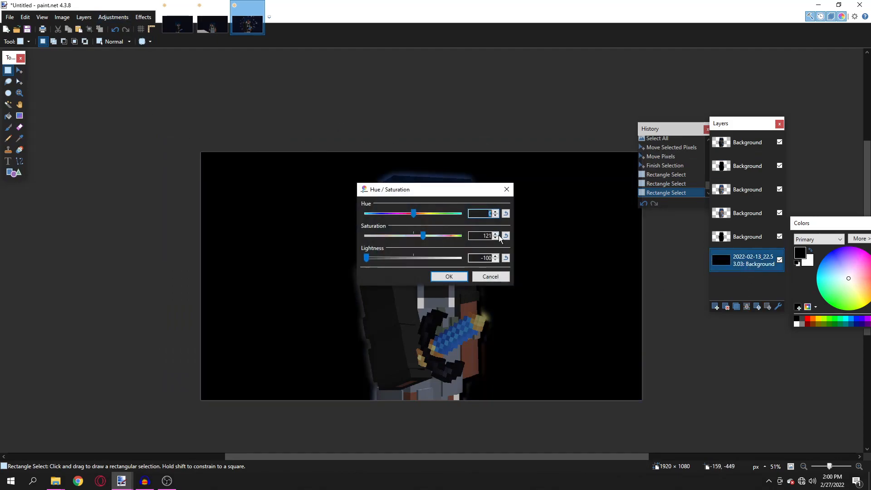
click(505, 258)
drag(468, 196, 615, 176)
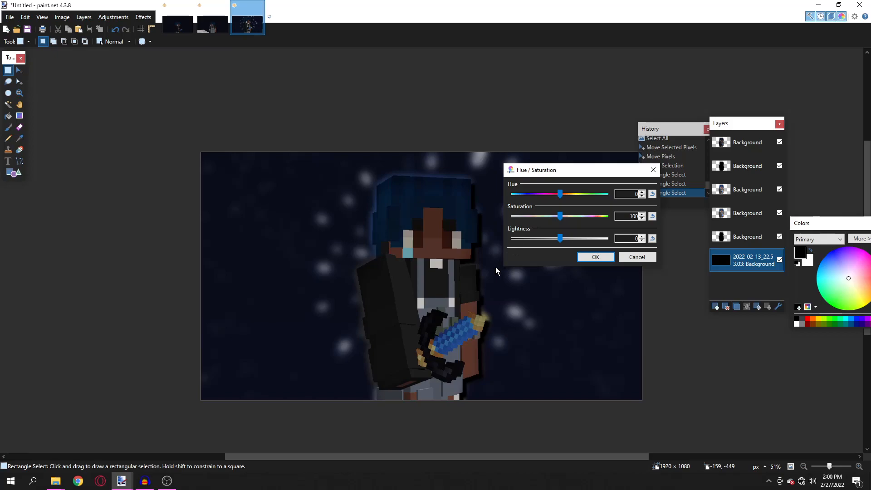
drag(553, 194, 549, 195)
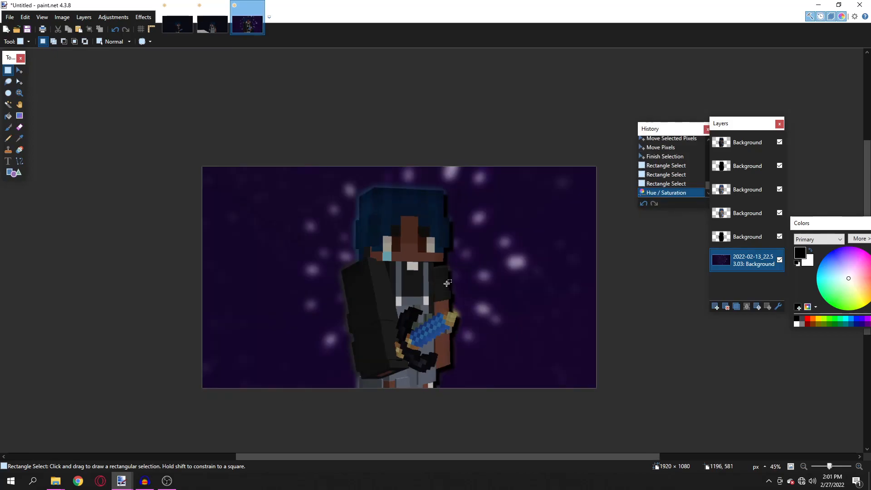
scroll(459, 281, down, 7)
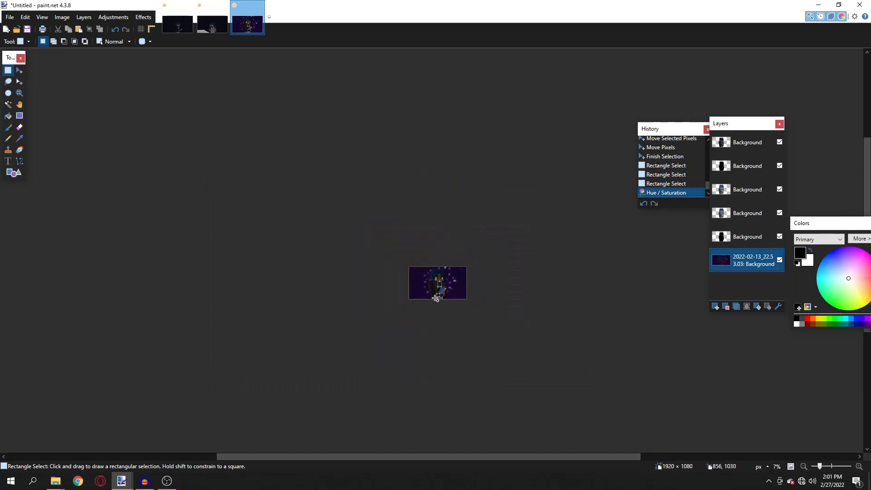
scroll(441, 291, up, 3)
scroll(441, 290, down, 2)
scroll(474, 284, up, 5)
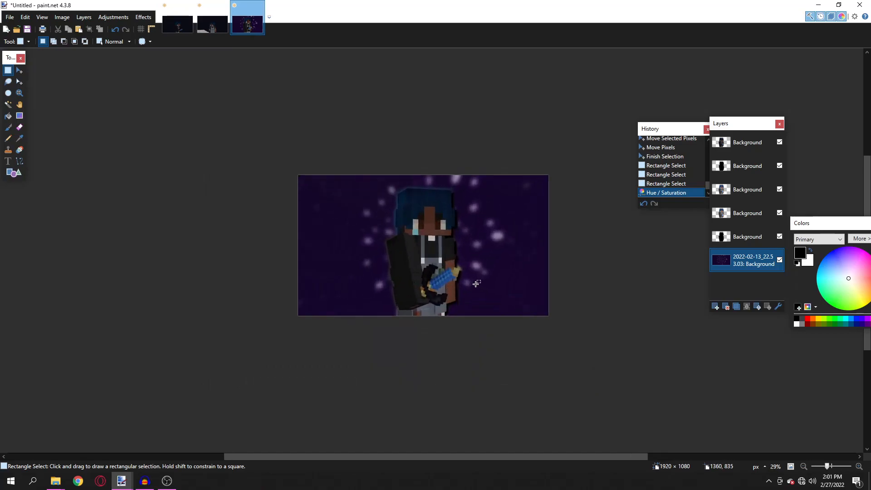
scroll(476, 283, up, 4)
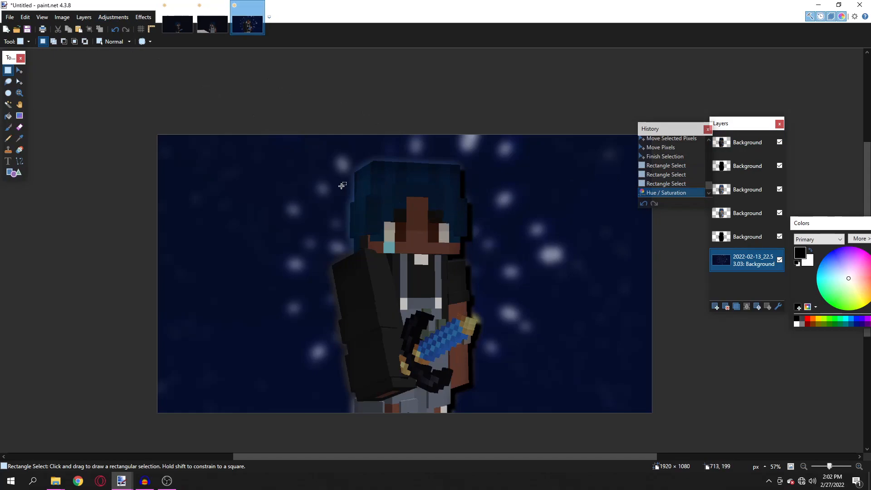
drag(165, 134, 467, 320)
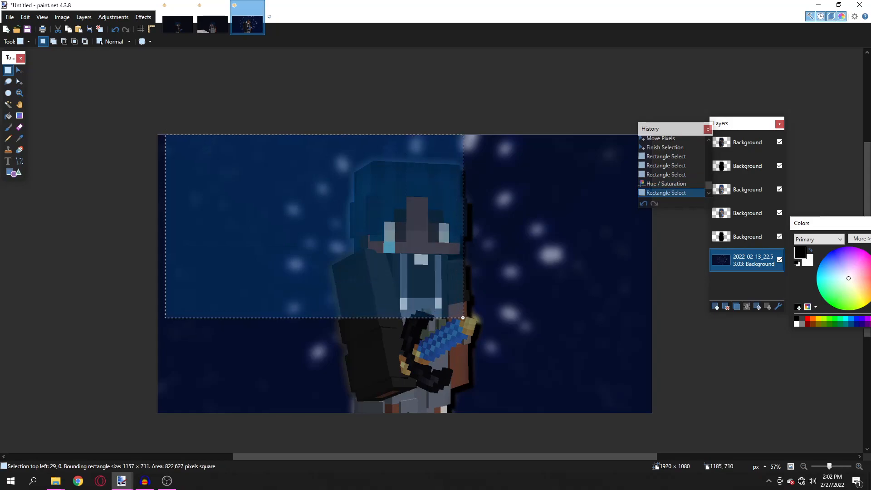
click(465, 317)
scroll(531, 291, down, 2)
scroll(526, 293, up, 2)
scroll(520, 254, down, 1)
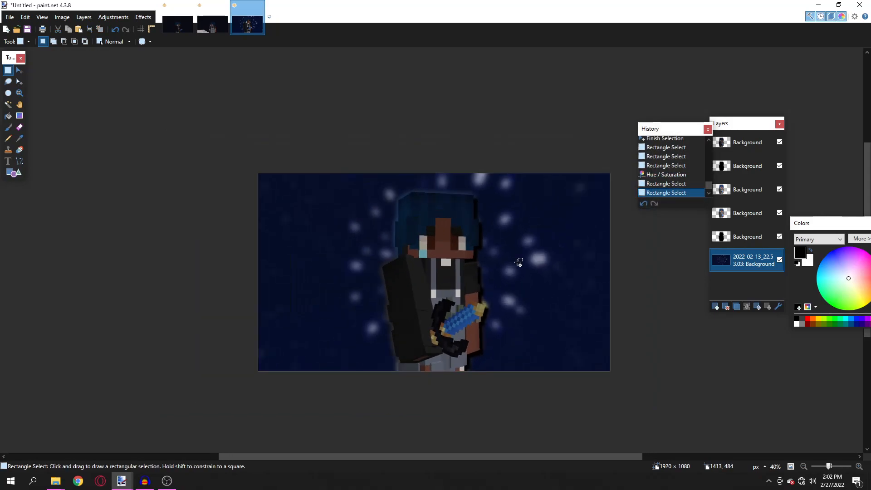
scroll(517, 259, up, 2)
drag(288, 137, 545, 415)
click(412, 375)
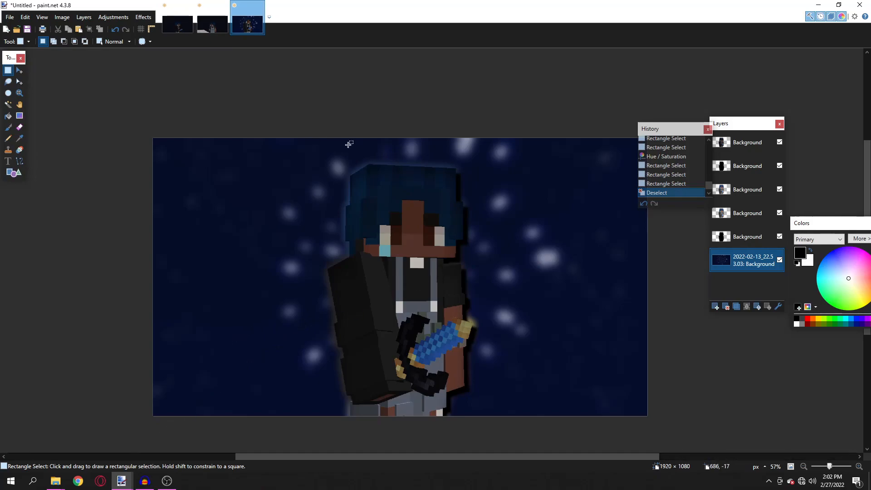
drag(177, 158, 327, 366)
drag(492, 187, 596, 405)
drag(139, 401, 140, 402)
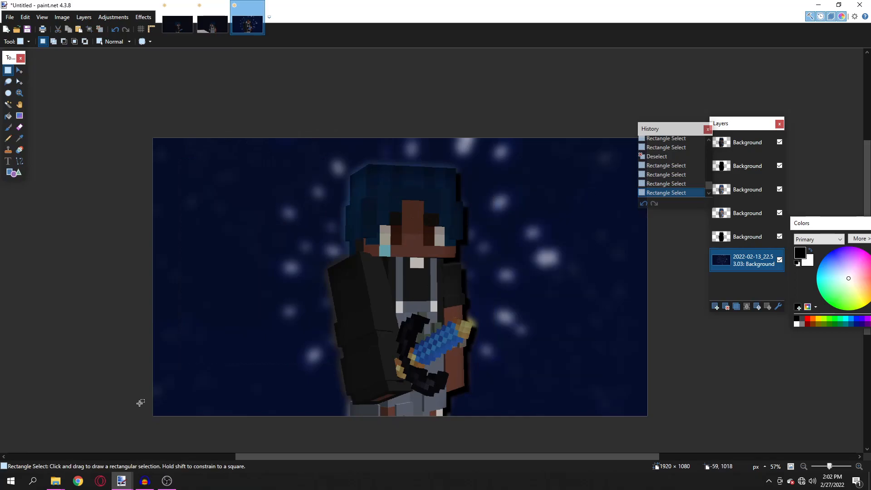
- Switch to the Opera GX browser and search Google Images for "paint . net png"
click(107, 481)
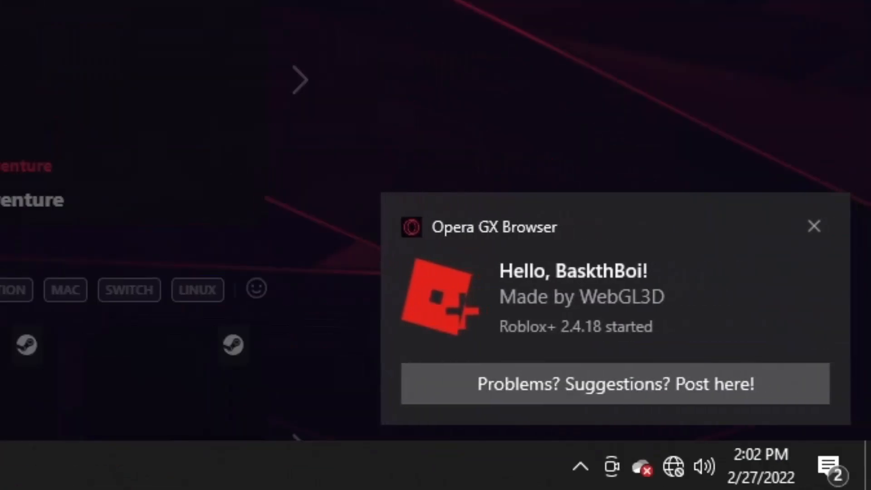
text(paint .)
text( net png)
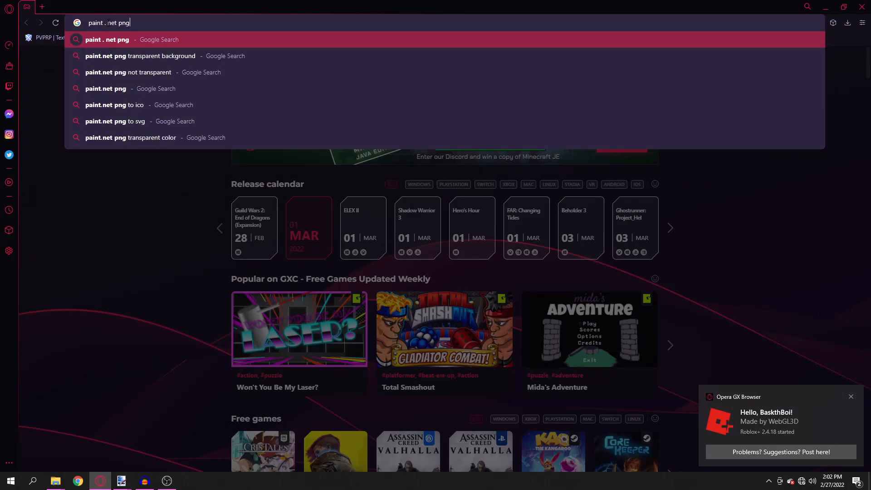
key(Return)
click(148, 95)
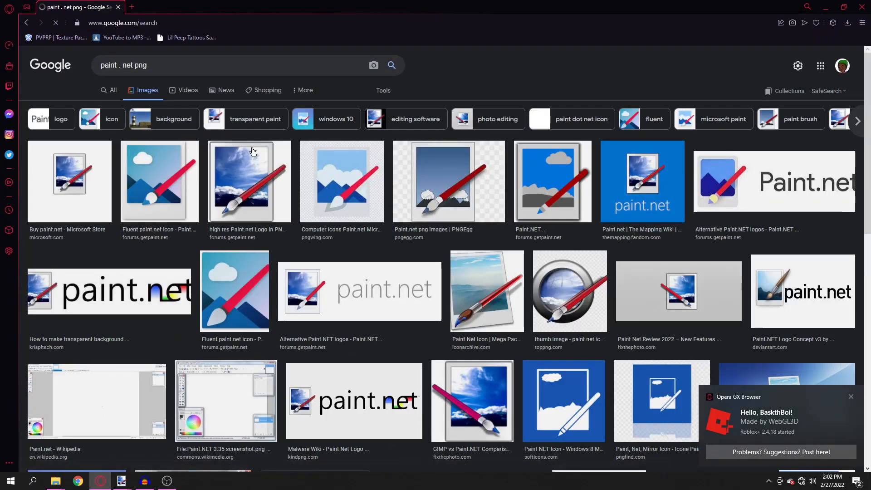
- Open the "high res Paint.net Logo" image result and copy the image to the clipboard
click(241, 176)
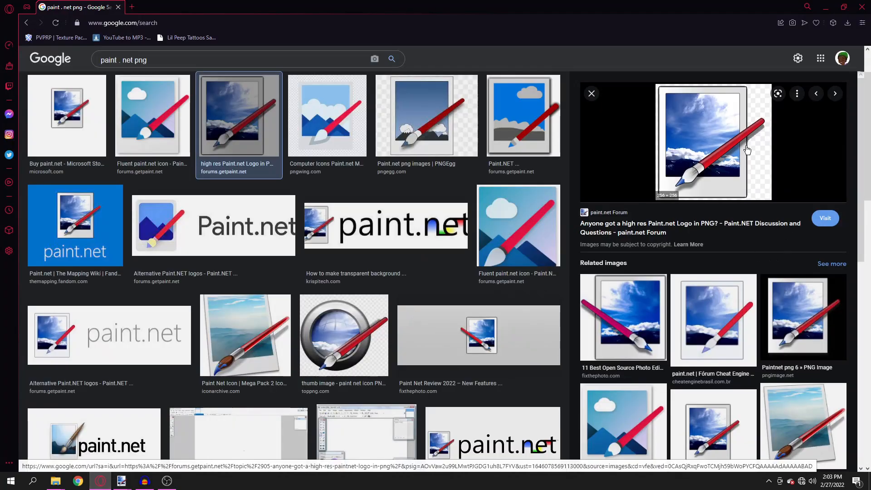
right_click(738, 142)
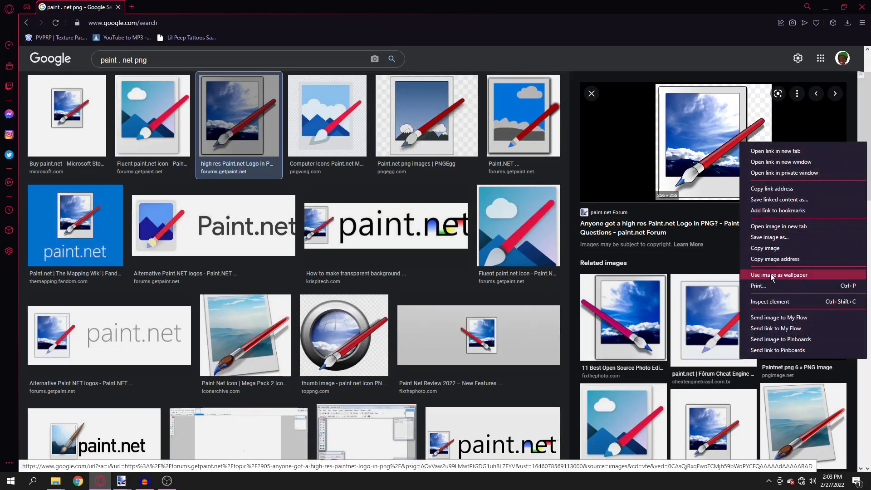
click(771, 248)
- Return to paint.net and paste the copied logo into the top layer, Layer 7
click(822, 8)
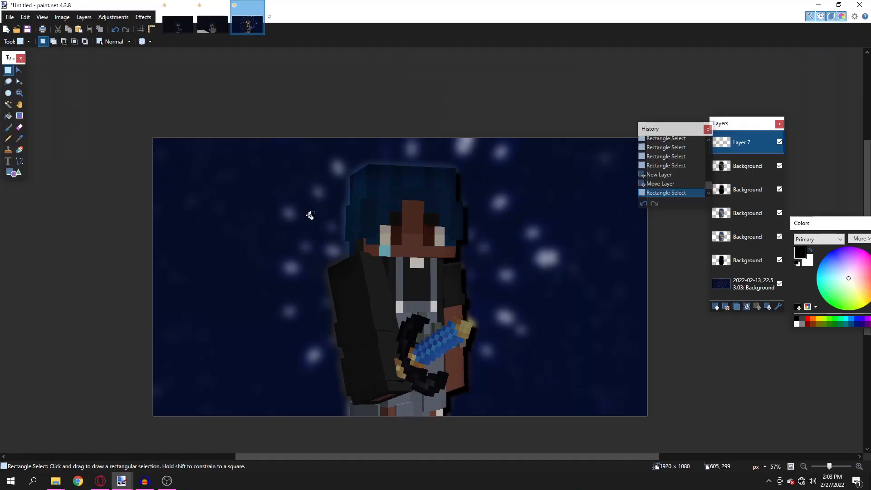
key(ctrl+v)
scroll(233, 217, up, 10)
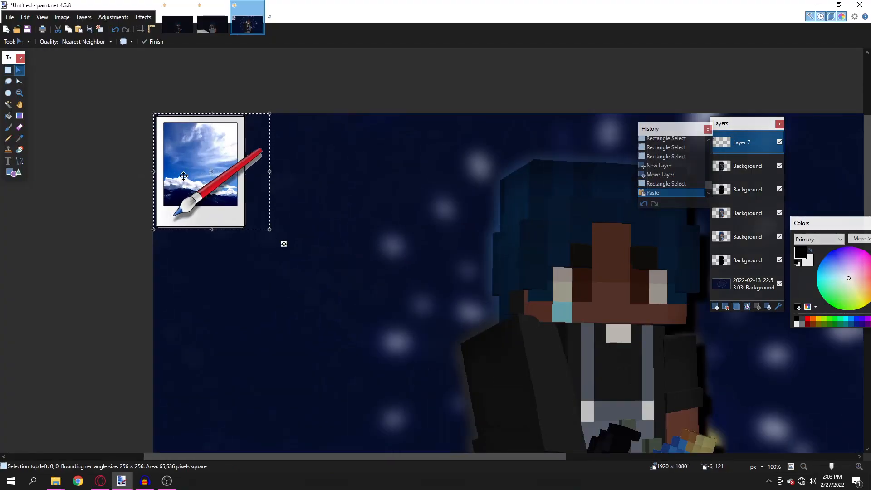
- Cut away the grey shadow beside the red brush handle, selecting all its shades with the Magic Wand at 20% tolerance
key(s)
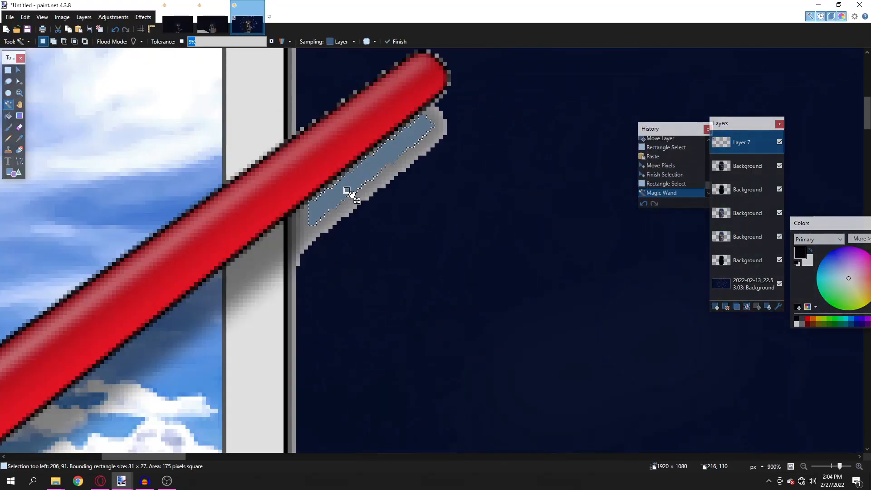
scroll(346, 190, up, 2)
click(345, 189)
drag(198, 42, 202, 43)
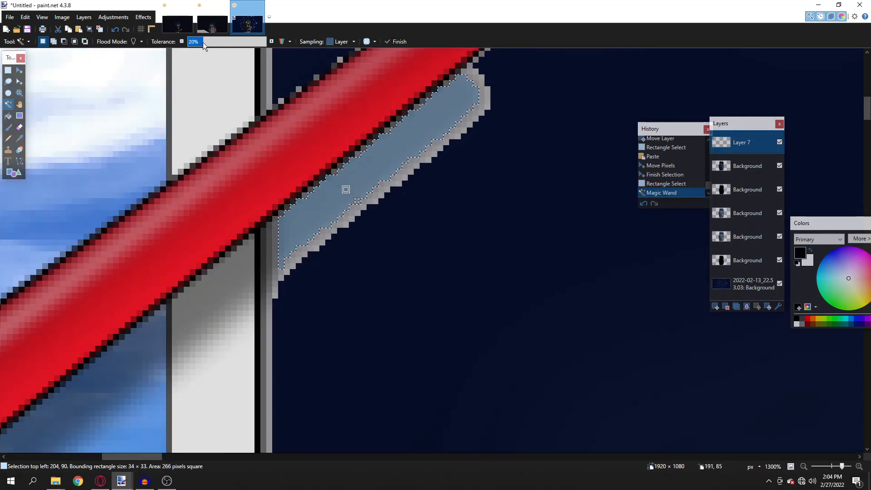
click(459, 117)
click(487, 107)
ctrl+click(476, 73)
ctrl+click(481, 94)
ctrl+click(481, 114)
ctrl+click(447, 141)
ctrl+click(434, 154)
ctrl+click(328, 237)
scroll(344, 227, up, 3)
drag(391, 191, 380, 190)
ctrl+click(227, 319)
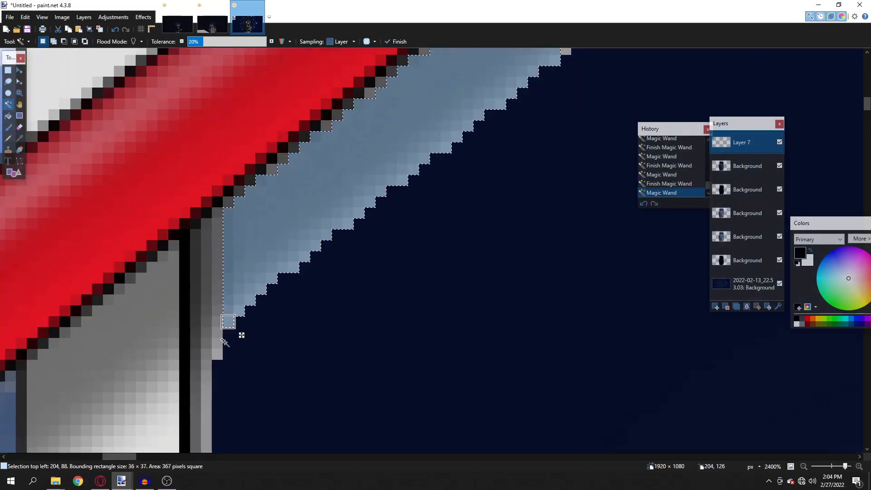
key(ctrl+x)
- Cut the stray grey pixels off the right side of the brush handle's rounded end using small rectangular selections
scroll(310, 249, down, 7)
scroll(361, 217, up, 3)
drag(352, 113, 384, 96)
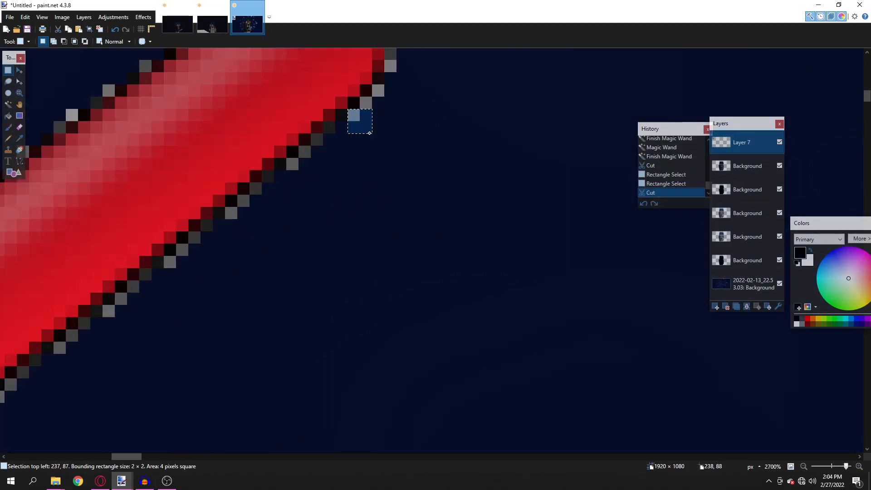
key(ctrl+x)
key(ctrl+x)
key(ctrl+x)
scroll(413, 146, up, 2)
drag(390, 134, 393, 177)
key(ctrl+x)
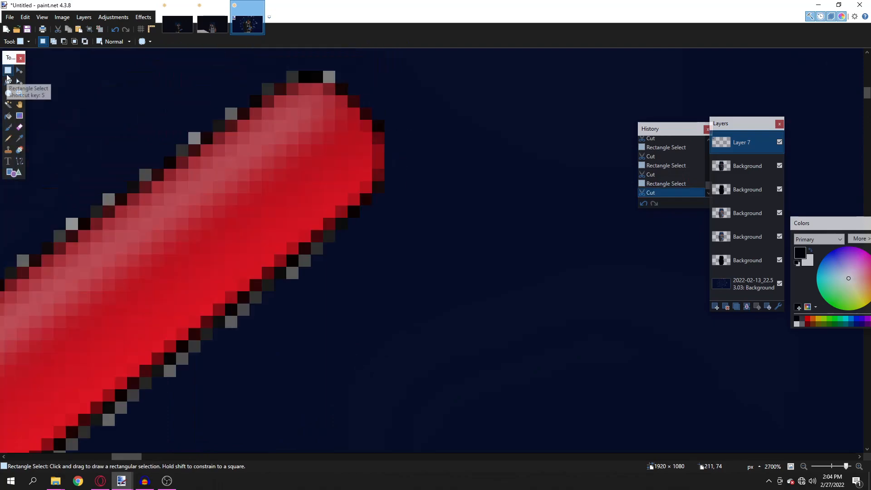
- Cut the dark and grey fringe pixels above the tip of the red brush handle with rectangular selections
drag(237, 59, 368, 77)
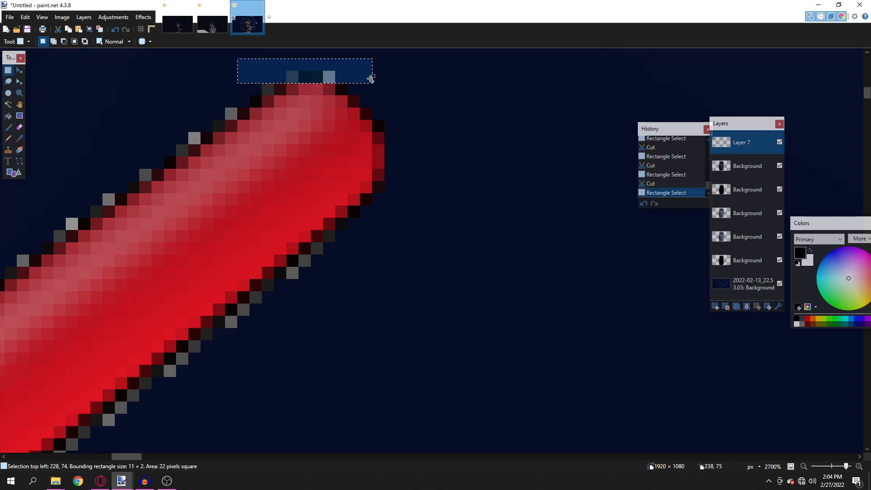
scroll(475, 143, down, 3)
scroll(354, 108, up, 3)
drag(501, 92, 566, 194)
drag(538, 130, 590, 255)
drag(573, 156, 601, 254)
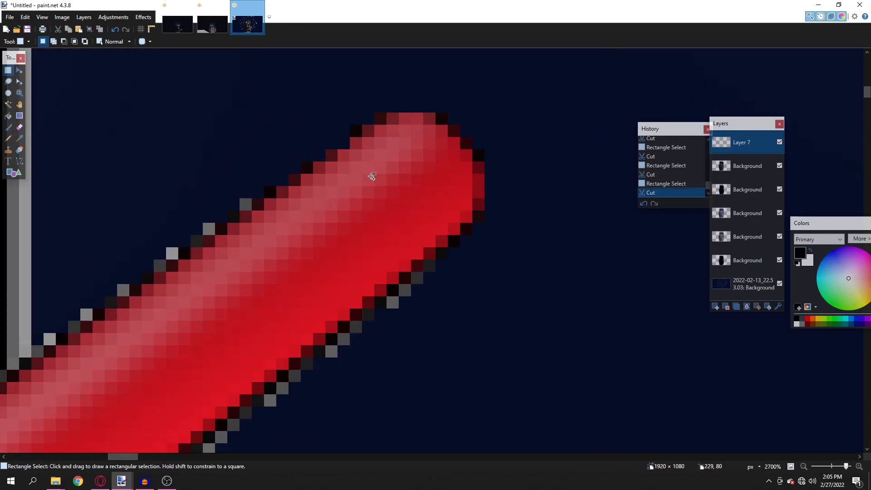
scroll(435, 211, down, 5)
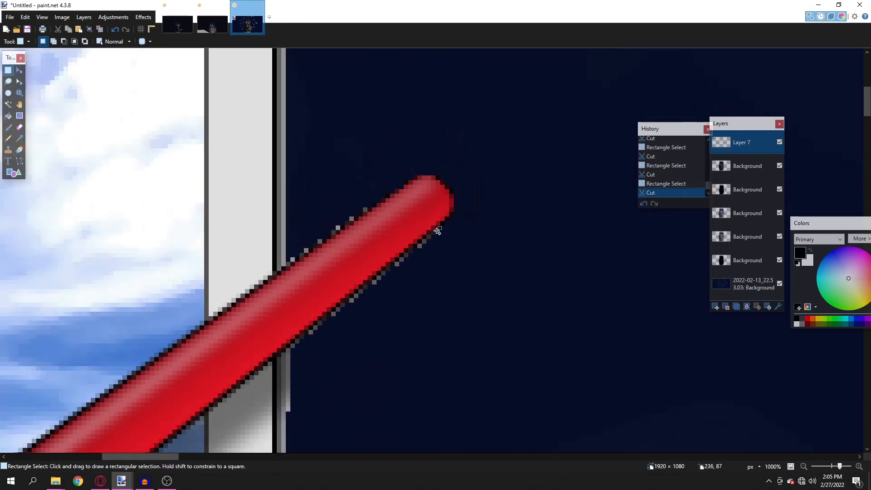
- Cut the grey fringe pixels along the underside of the brush handle, working from the tip towards the picture frame
scroll(438, 242, up, 6)
drag(369, 229, 404, 261)
key(ctrl+x)
key(ctrl+x)
mouse_move(385, 215)
mouse_down()
mouse_move(411, 229)
mouse_move(393, 192)
mouse_up()
key(ctrl+x)
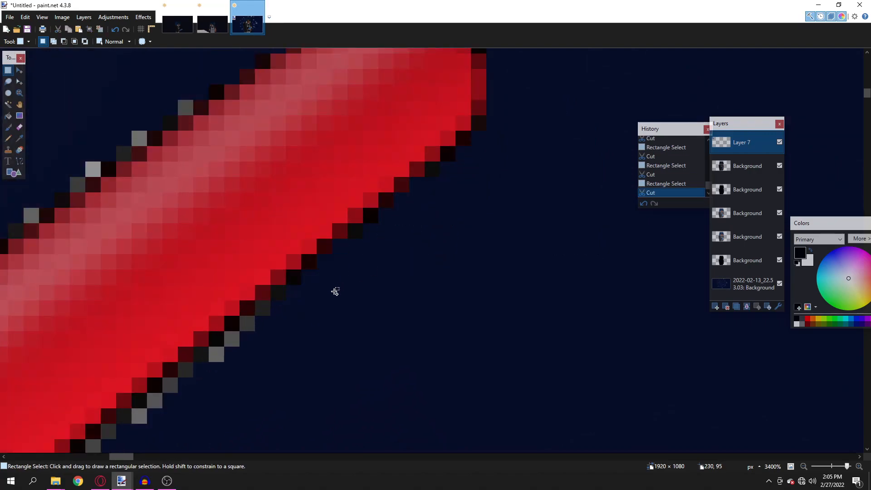
scroll(336, 288, down, 1)
scroll(263, 305, down, 1)
key(ctrl+x)
mouse_move(260, 213)
mouse_down()
mouse_move(280, 224)
mouse_move(258, 246)
mouse_up()
key(ctrl+x)
drag(203, 250, 210, 278)
key(ctrl+x)
key(ctrl+x)
scroll(423, 307, down, 7)
scroll(422, 307, up, 8)
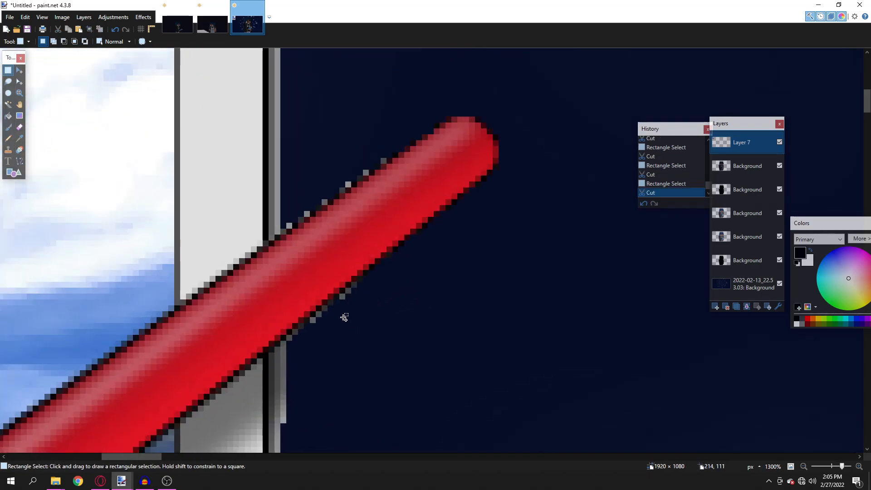
- Cut the remaining grey pixels under the brush handle where it crosses the picture frame's outer edge
drag(264, 342, 282, 360)
key(ctrl+x)
drag(278, 321, 301, 342)
key(ctrl+x)
drag(295, 305, 319, 326)
key(ctrl+x)
drag(313, 287, 333, 312)
key(ctrl+x)
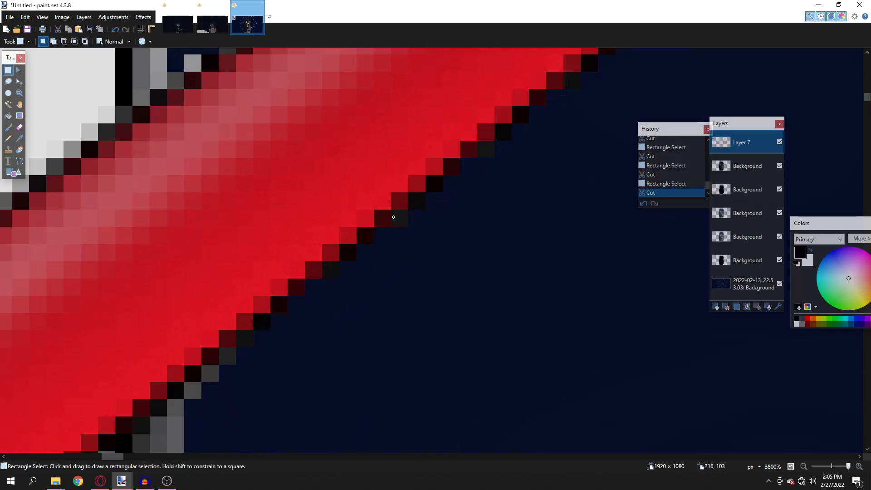
- Cut the leftover thin grey strip along the frame's outer edge just below the brush handle
scroll(393, 217, down, 6)
scroll(344, 234, up, 5)
drag(343, 271, 359, 207)
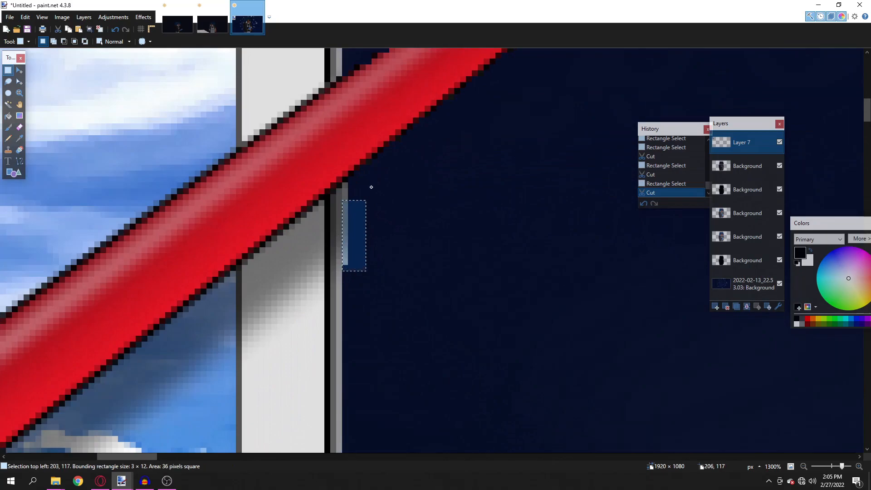
scroll(368, 190, up, 3)
drag(338, 297, 412, 27)
key(ctrl+x)
- Select the whole logo layer and move the logo down and inward into the empty sky beside the character
scroll(338, 196, down, 10)
key(ctrl+a)
key(m)
click(338, 196)
scroll(334, 189, down, 3)
drag(340, 190, 380, 253)
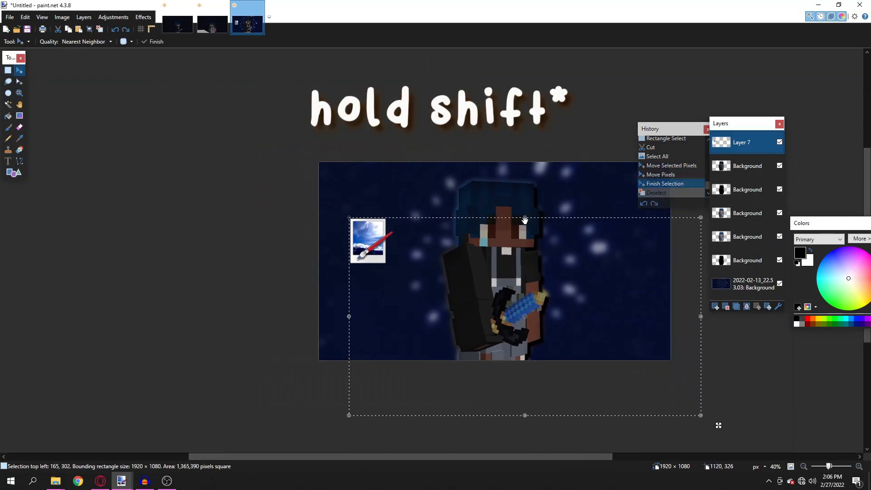
- Squash the selected logo layer vertically from its upper edge to 1920 × 963 px and clear the selection
drag(525, 220, 553, 243)
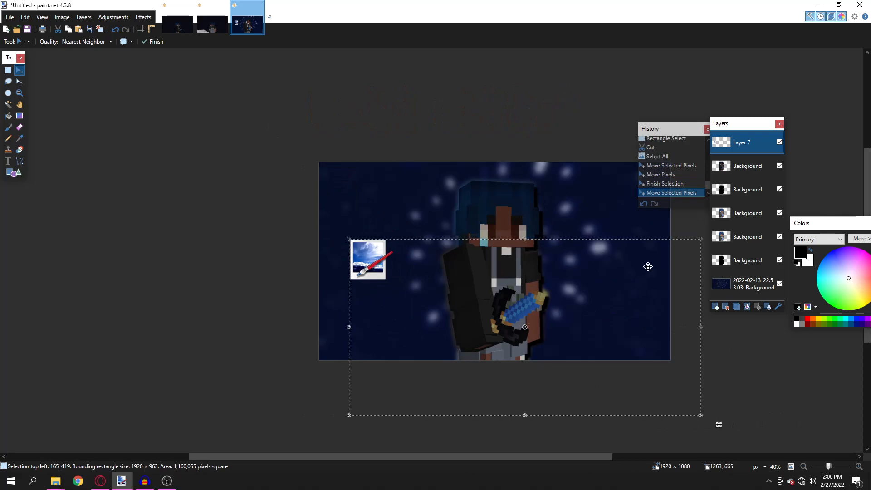
click(7, 70)
click(253, 176)
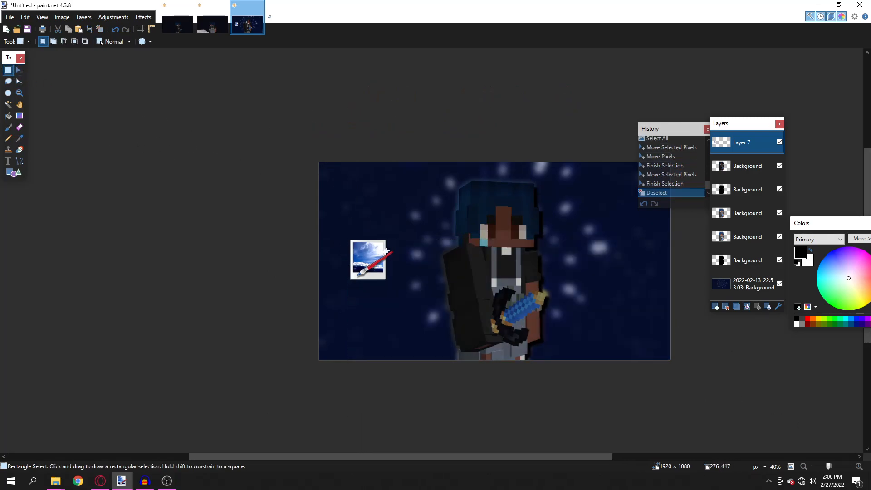
scroll(375, 244, up, 3)
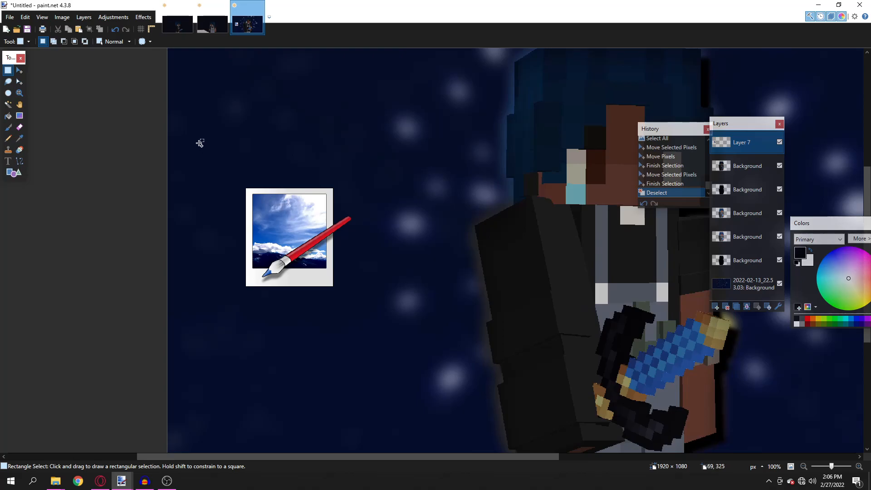
- Select a rectangle around the logo and subtract its surrounding empty area with the Magic Wand so only the logo stays selected
drag(205, 145, 420, 371)
scroll(219, 131, down, 1)
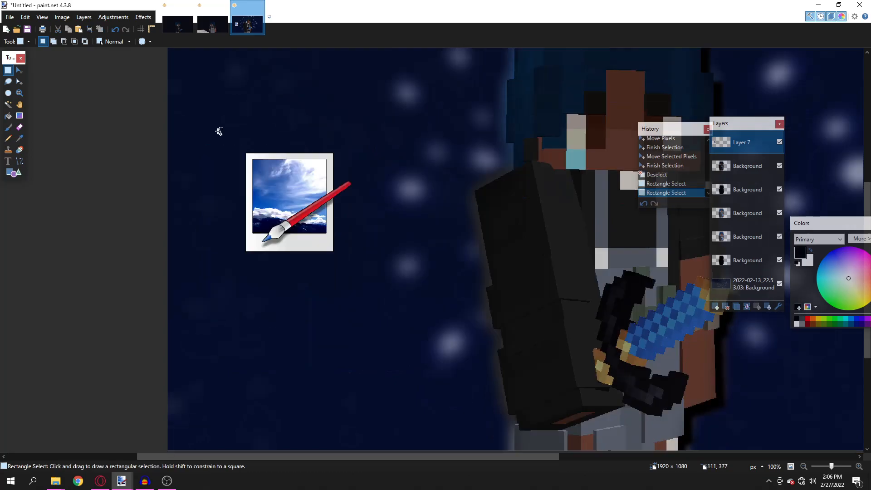
drag(217, 126, 368, 298)
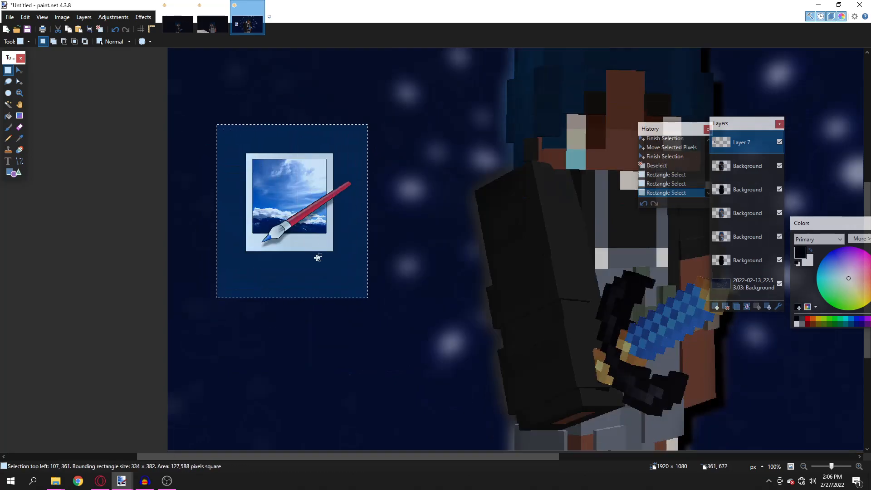
click(8, 104)
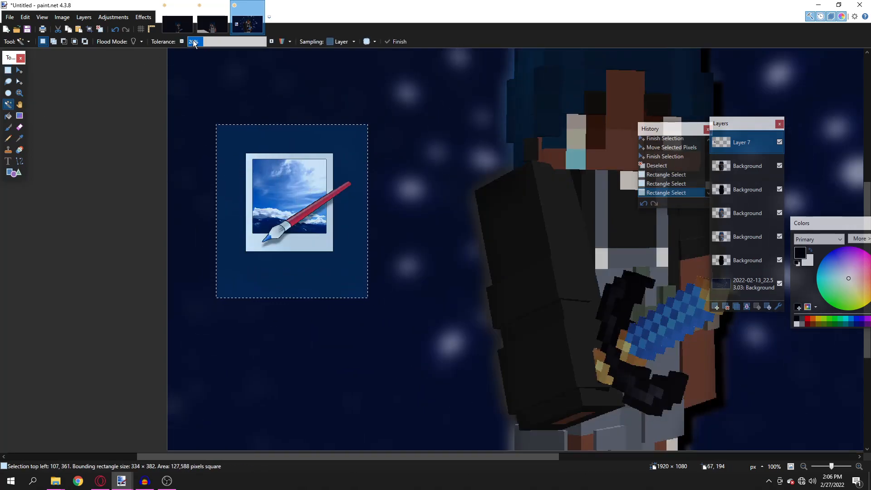
key(alt)
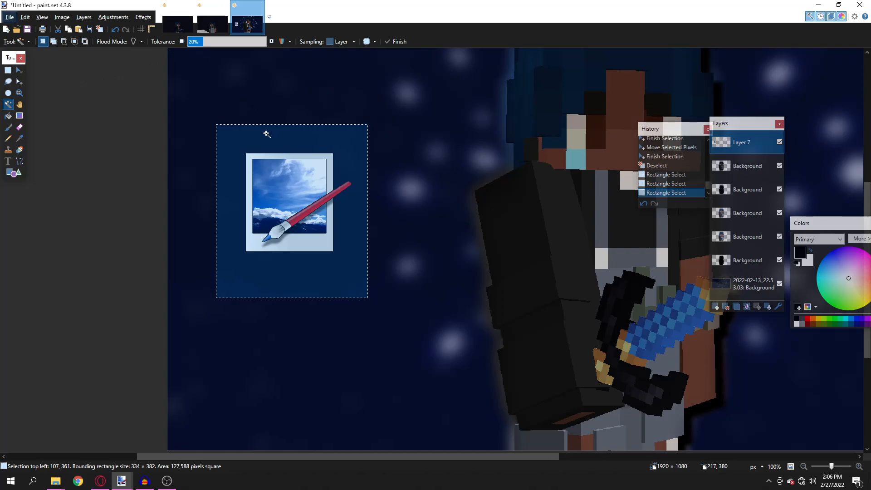
click(286, 140)
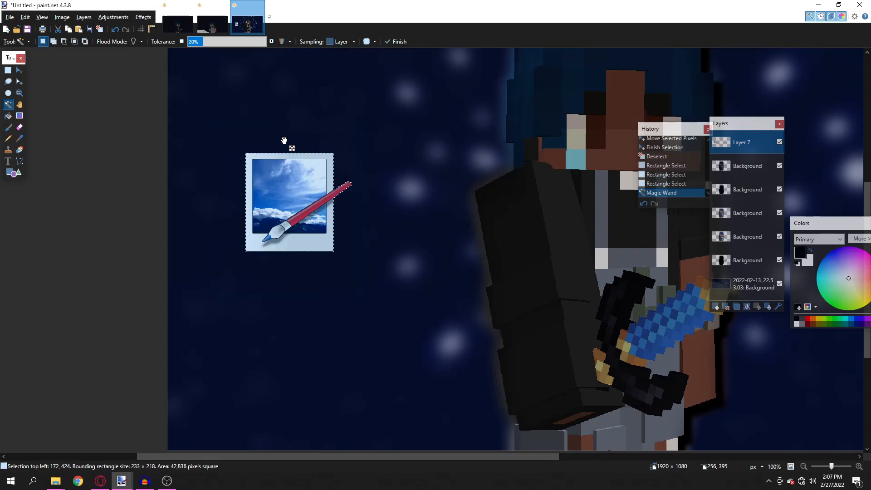
scroll(317, 159, up, 5)
scroll(414, 208, up, 2)
scroll(392, 174, down, 5)
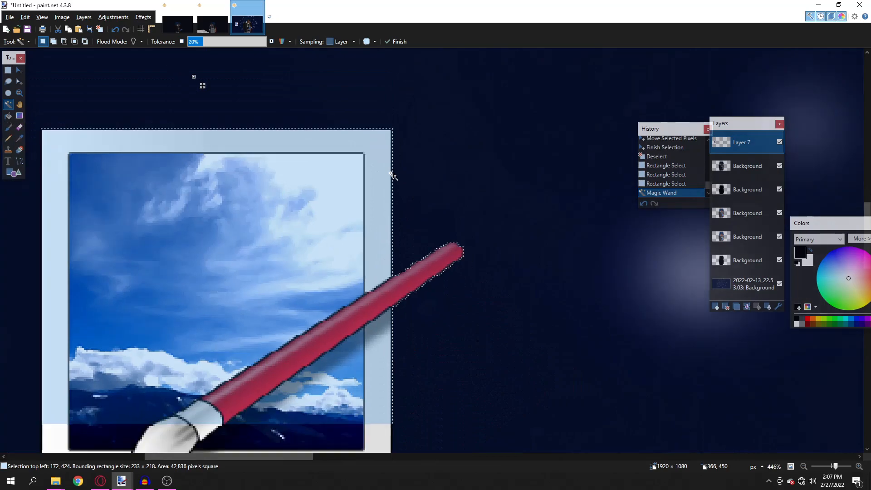
scroll(416, 227, up, 3)
- Enlarge the selected logo in the empty sky beside the character
key(m)
scroll(416, 226, down, 5)
scroll(358, 304, up, 2)
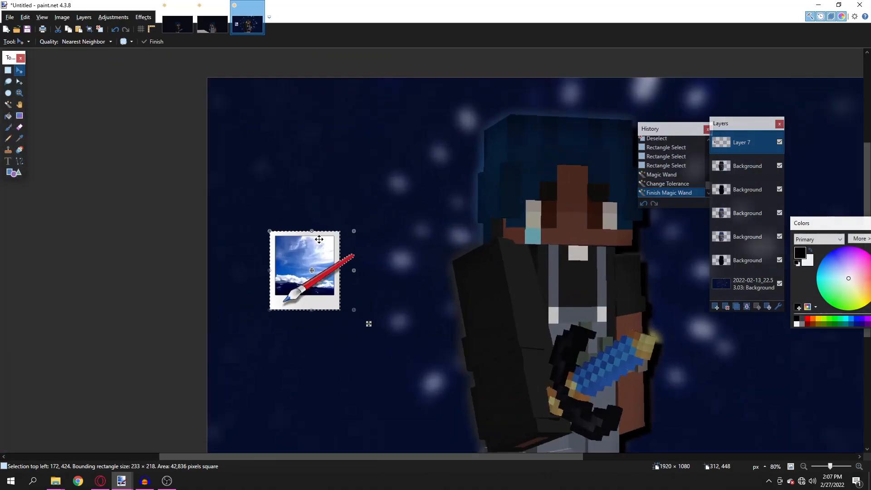
mouse_move(314, 232)
mouse_down()
mouse_move(325, 108)
mouse_move(325, 152)
mouse_move(326, 124)
mouse_up()
key(ctrl+z)
scroll(326, 123, down, 4)
drag(321, 180, 324, 115)
- Tilt the enlarged logo slightly clockwise and position it beside the character
mouse_move(328, 143)
mouse_down()
mouse_move(348, 168)
mouse_move(337, 153)
mouse_up()
drag(357, 148, 351, 147)
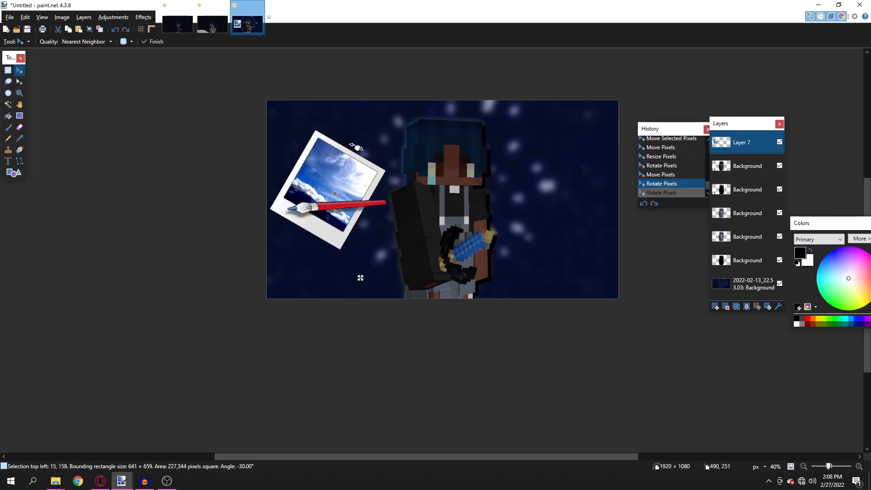
scroll(350, 147, up, 3)
drag(359, 182, 363, 185)
drag(348, 153, 356, 149)
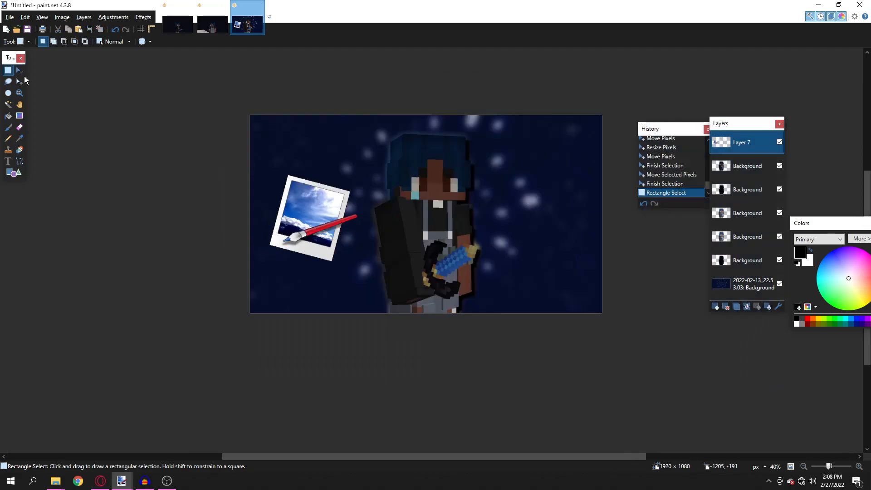
- Select the whole logo layer, nudge the tilted logo slightly and clear the selection
key(m)
key(ctrl+a)
drag(354, 133, 354, 132)
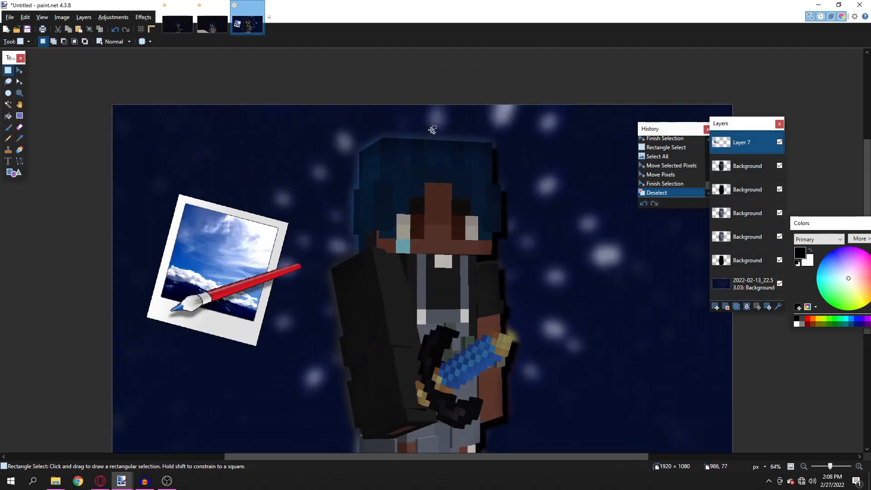
scroll(432, 130, down, 2)
drag(467, 105, 622, 360)
click(582, 323)
scroll(506, 247, up, 1)
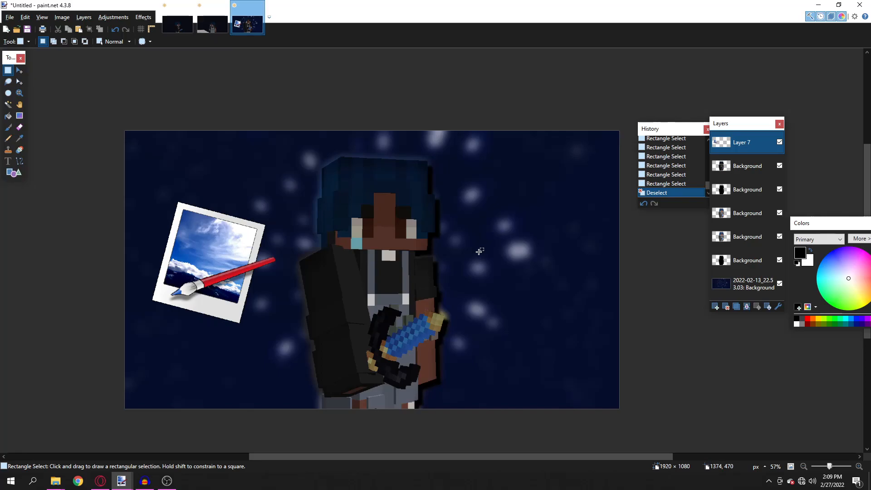
- Move the logo across to the character and place Layer 7 beneath all character layers, just above the starry background
click(20, 71)
click(313, 199)
scroll(314, 204, down, 5)
scroll(341, 236, up, 3)
drag(339, 239, 467, 238)
drag(744, 142, 740, 260)
- Enlarge and reposition the logo so it frames the character from behind, and clear the selection
drag(466, 170, 459, 169)
drag(472, 125, 489, 303)
scroll(483, 291, down, 3)
drag(525, 161, 523, 86)
drag(447, 260, 493, 306)
key(s)
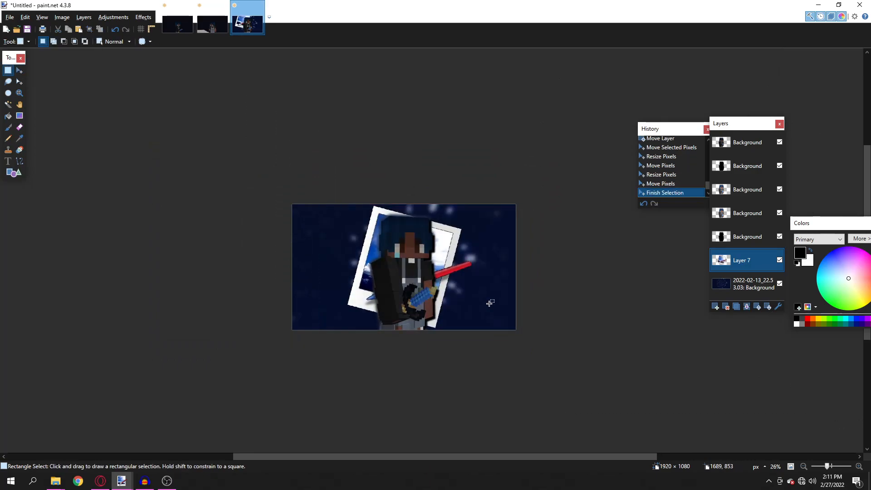
scroll(409, 254, up, 2)
scroll(410, 252, down, 4)
click(413, 248)
scroll(413, 248, up, 3)
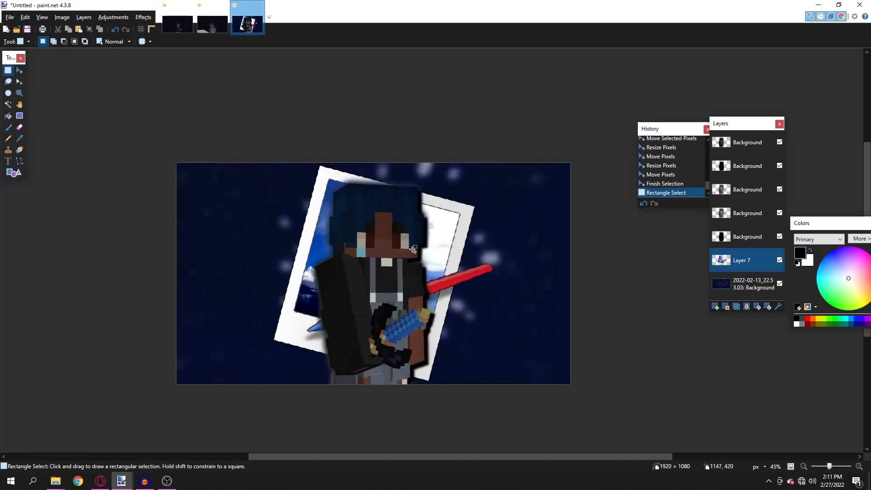
- Select the whole logo layer, nudge the logo slightly down and to the left behind the character, and deselect
click(19, 70)
key(ctrl+a)
drag(443, 208, 437, 216)
key(s)
click(428, 211)
scroll(427, 210, down, 1)
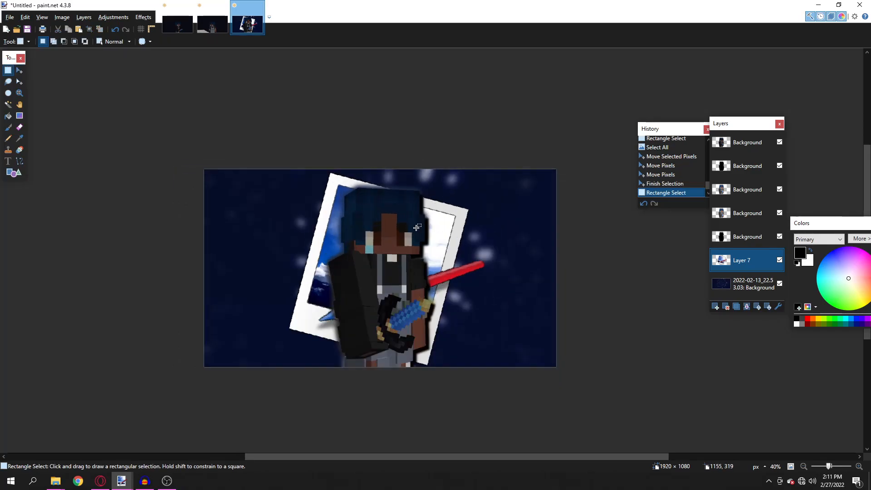
- Duplicate Layer 7 and apply a Gaussian Blur to the lower copy
click(736, 306)
click(144, 16)
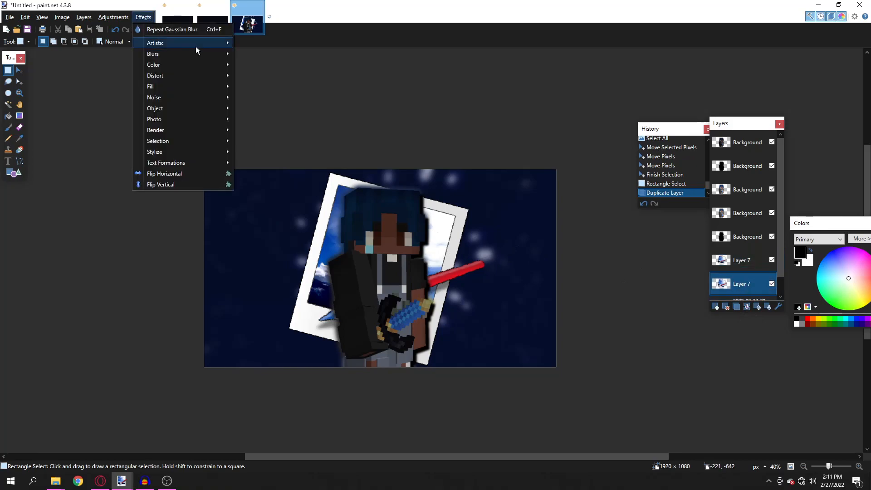
click(254, 65)
drag(365, 235, 374, 236)
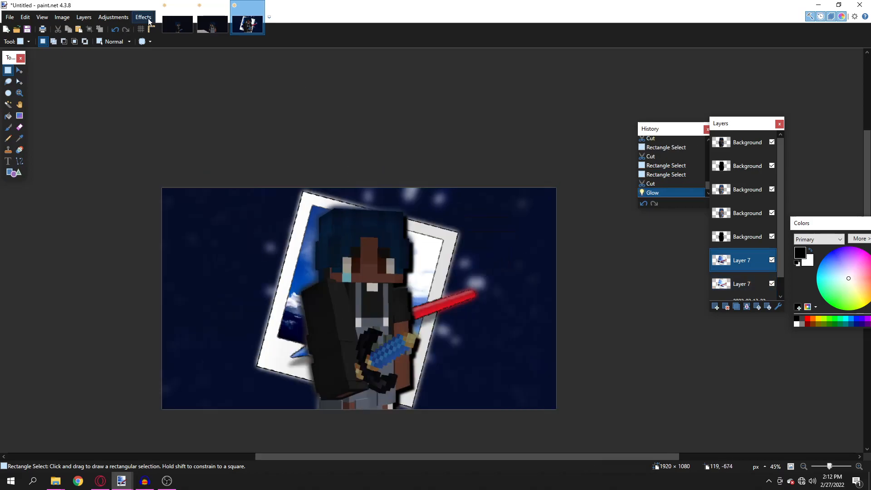
- Apply a light Gaussian Blur to the upper Layer 7 copy and make the lower copy active
click(148, 19)
mouse_move(199, 56)
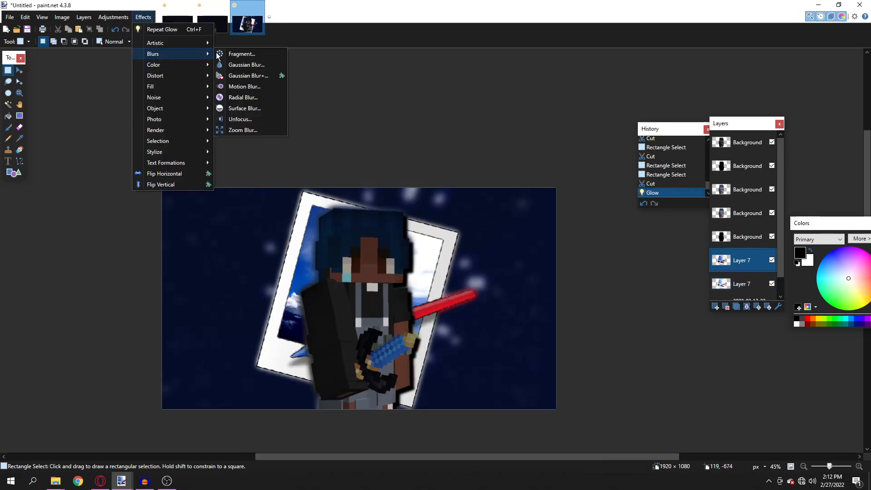
click(254, 64)
drag(410, 213, 475, 231)
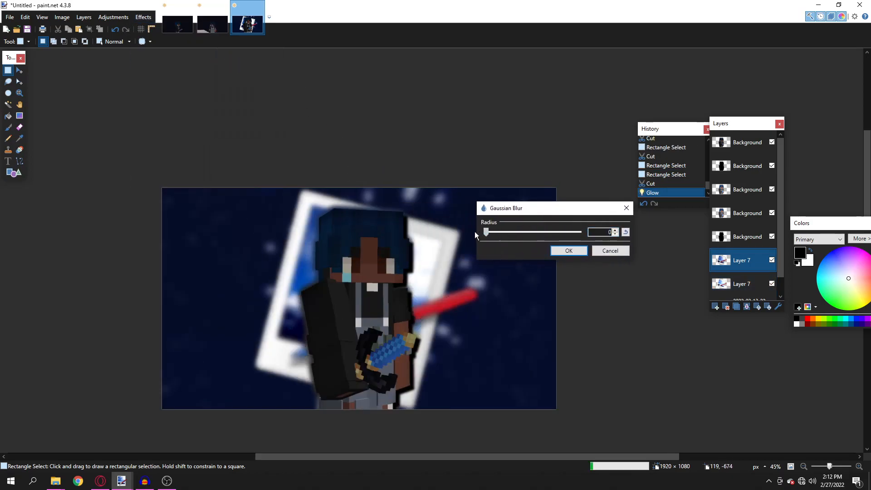
click(615, 230)
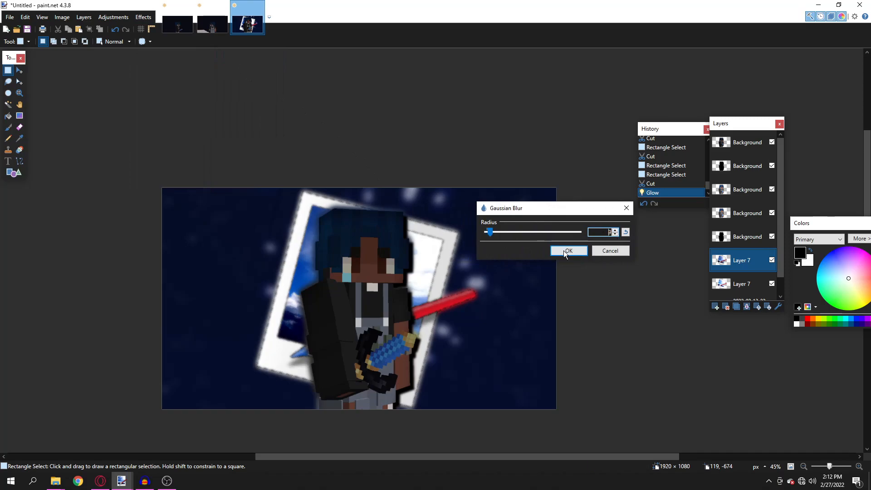
click(568, 251)
click(245, 213)
scroll(241, 191, up, 6)
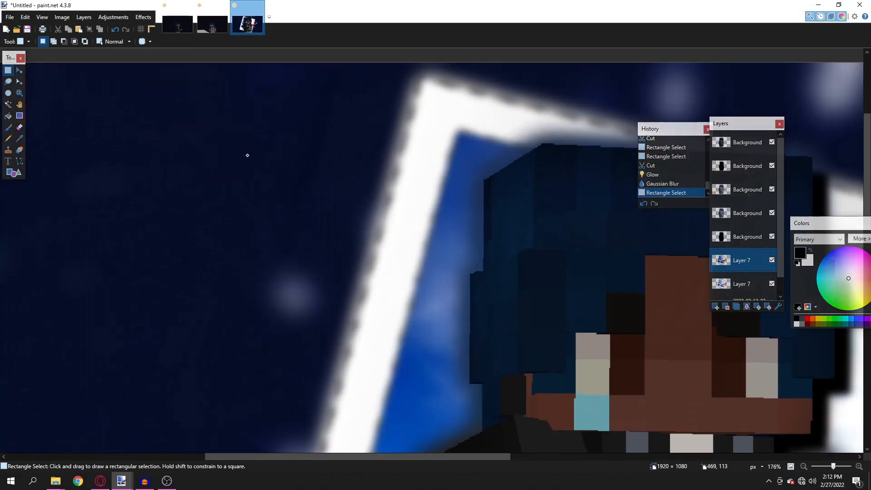
click(753, 282)
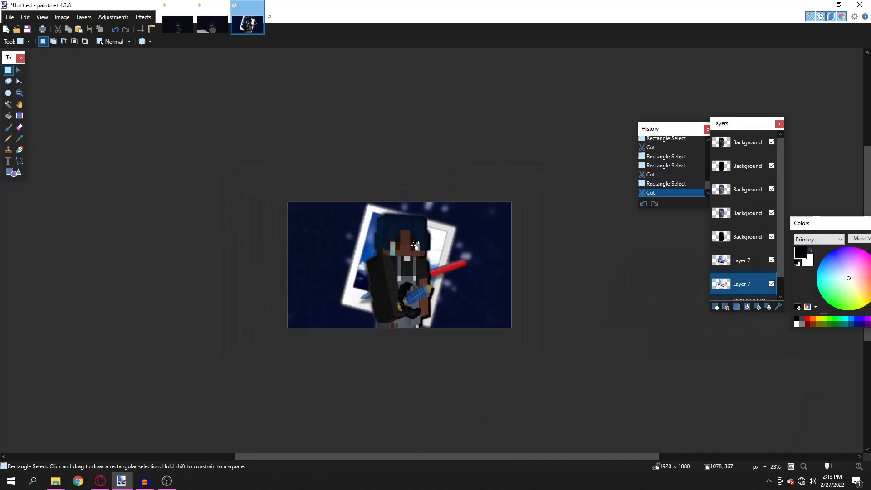
scroll(416, 245, up, 4)
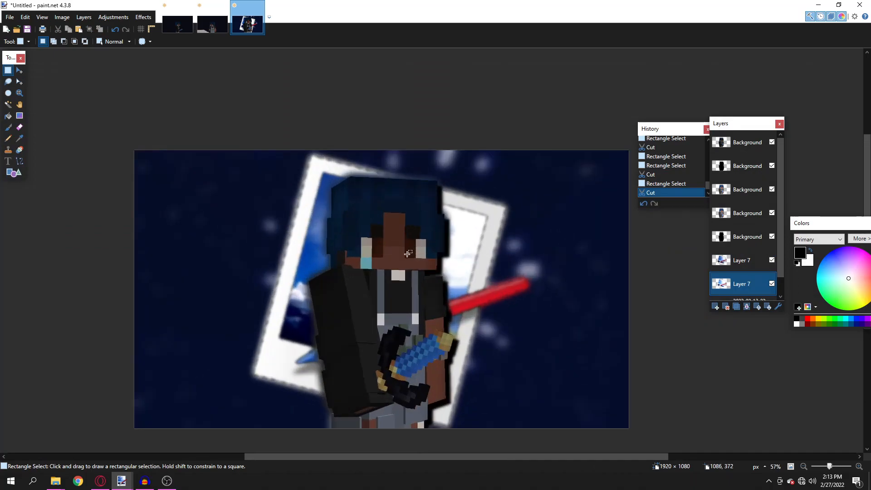
- Switch to the Opera browser, load the Pixlr X editor at pixlr.com/x/ and open the "memorial 16x" project
click(101, 481)
click(130, 14)
click(118, 7)
text(pix)
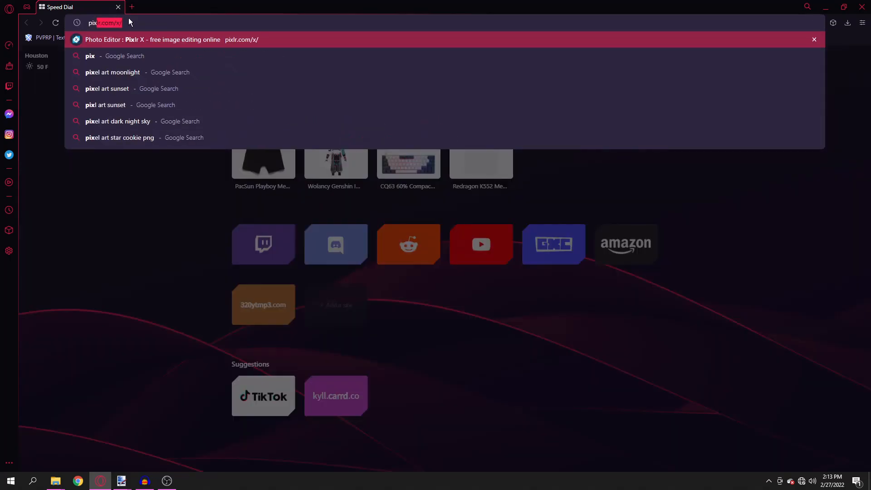
key(Return)
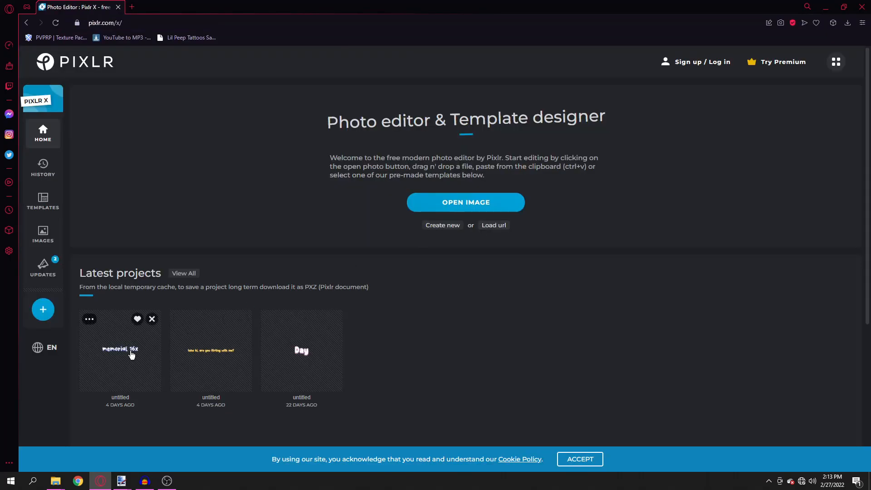
click(132, 354)
- Replace the "memorial 16x" text with "How" and set its font to Subscribe
click(410, 259)
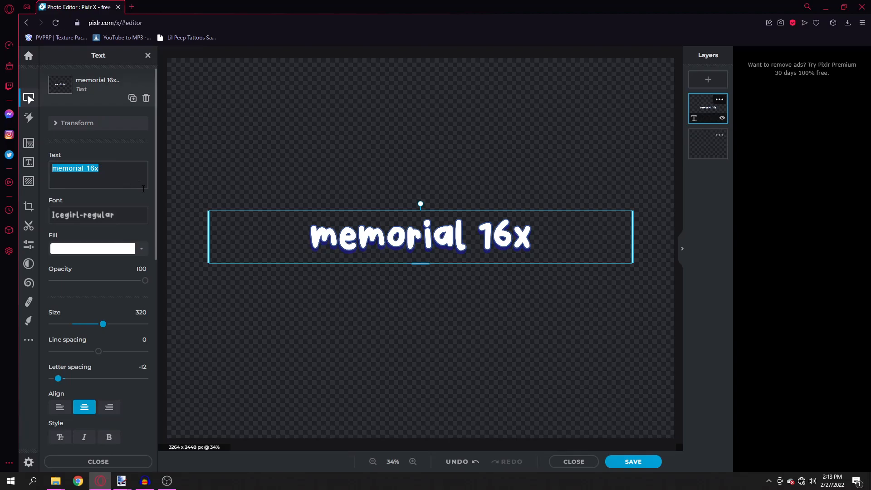
key(BackSpace)
text(How)
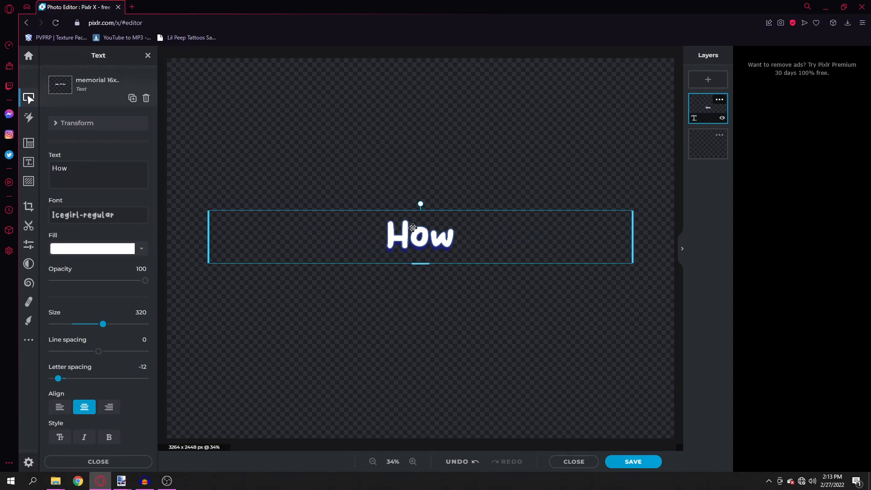
click(144, 212)
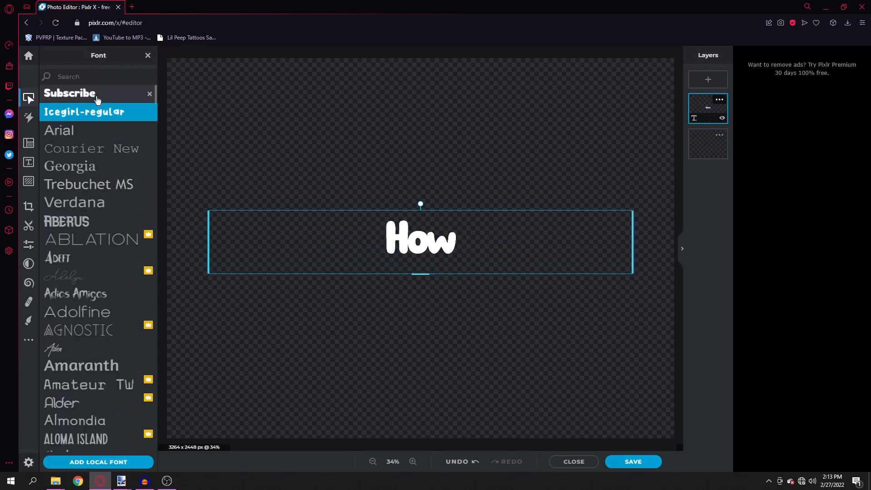
click(97, 98)
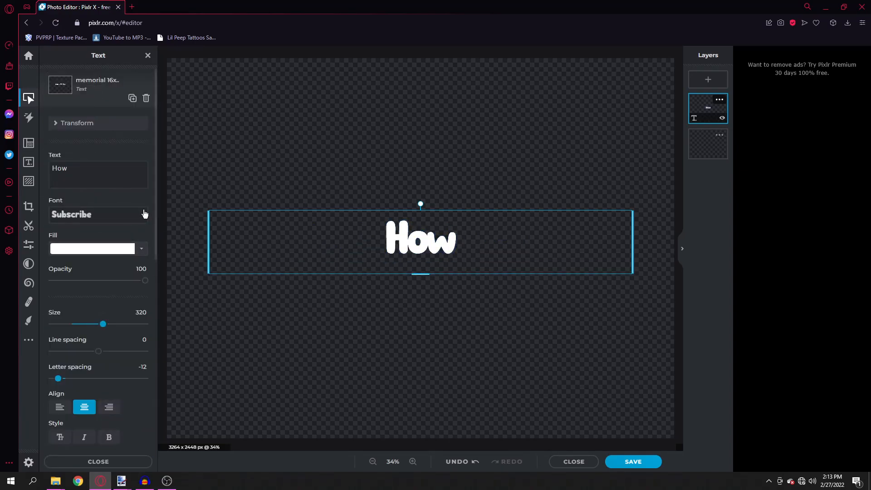
- Re-enter the text as "How" and set its letter spacing to 10
double_click(118, 175)
key(BackSpace)
text(H)
key(BackSpace)
text(How)
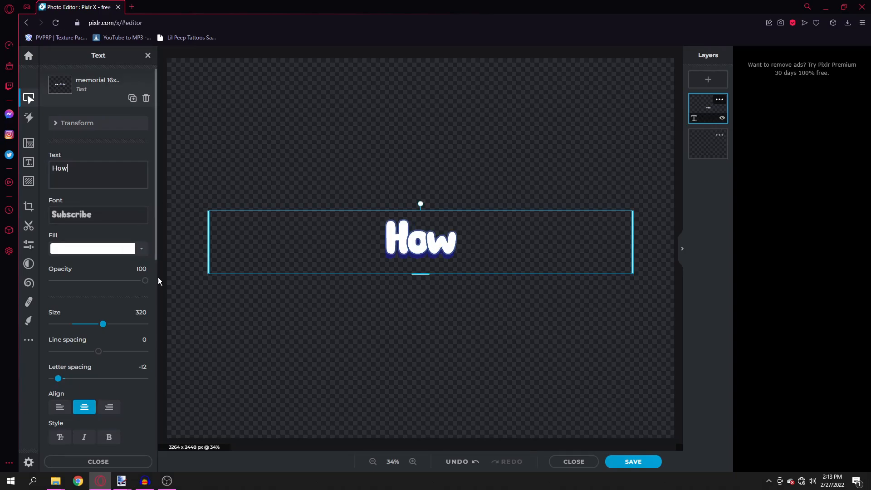
drag(69, 384, 75, 384)
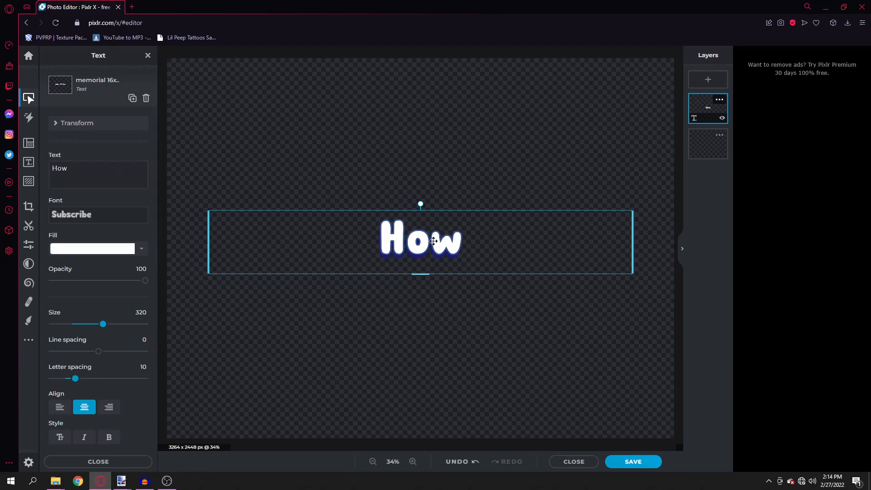
scroll(391, 262, up, 5)
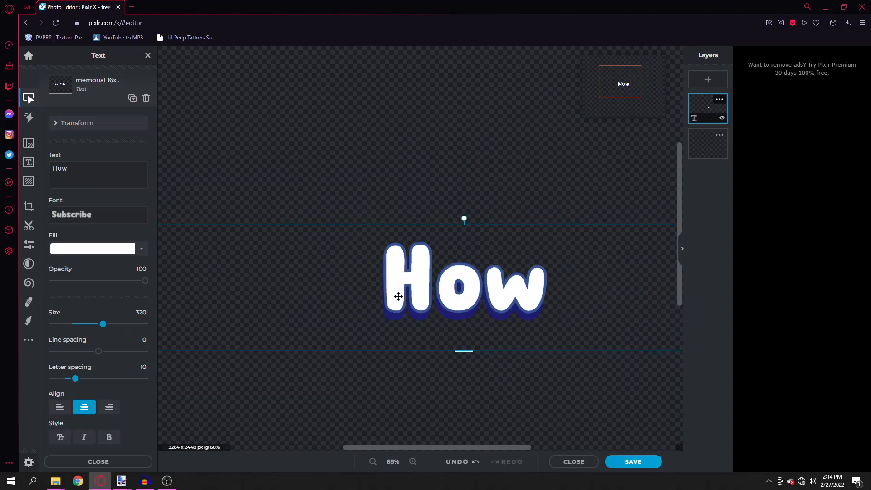
scroll(459, 290, down, 5)
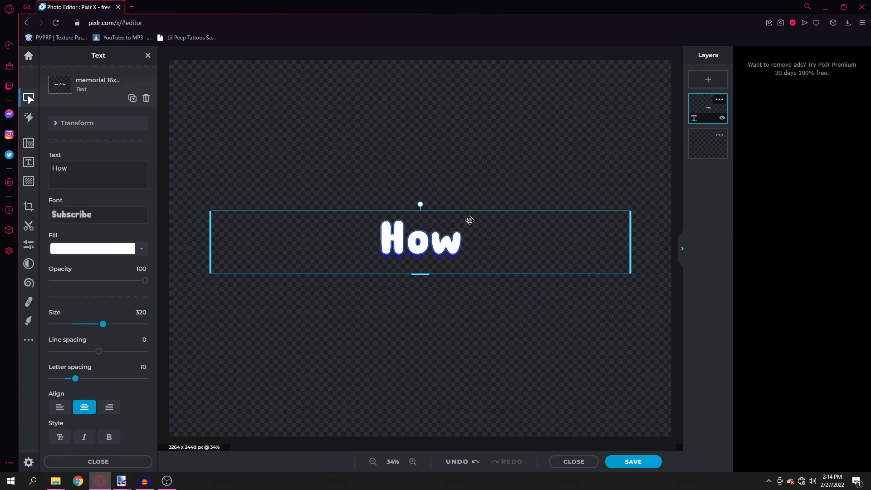
- Try the Icegirl-regular font on the "How" text and switch it back to Subscribe
click(98, 215)
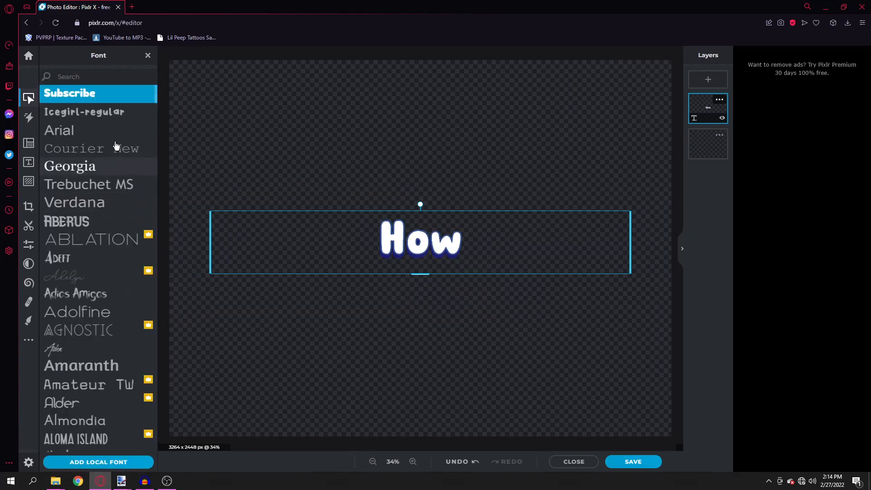
click(102, 114)
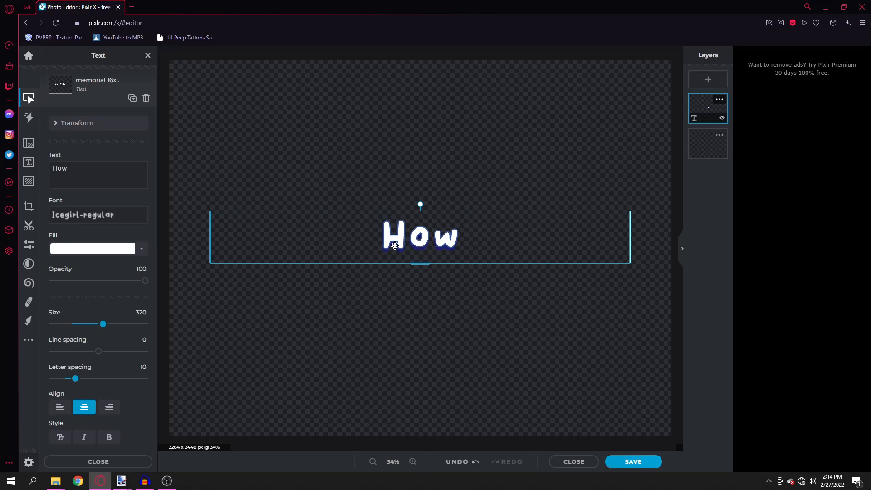
click(127, 221)
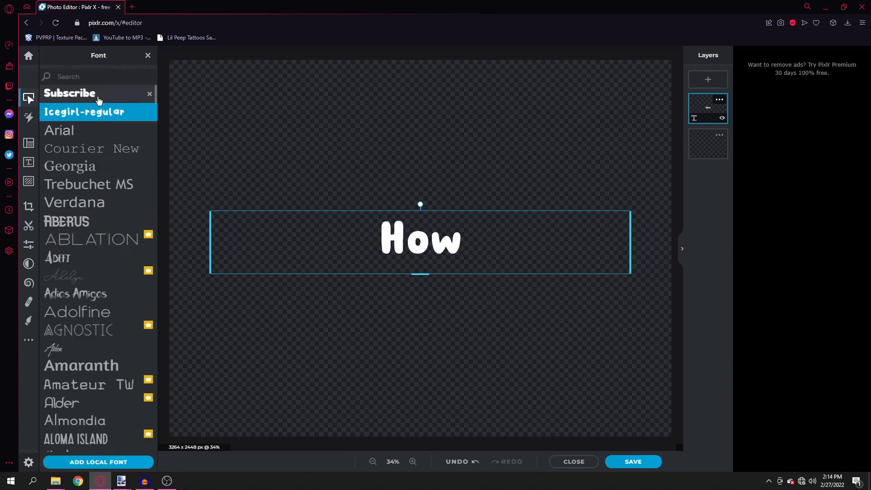
click(99, 101)
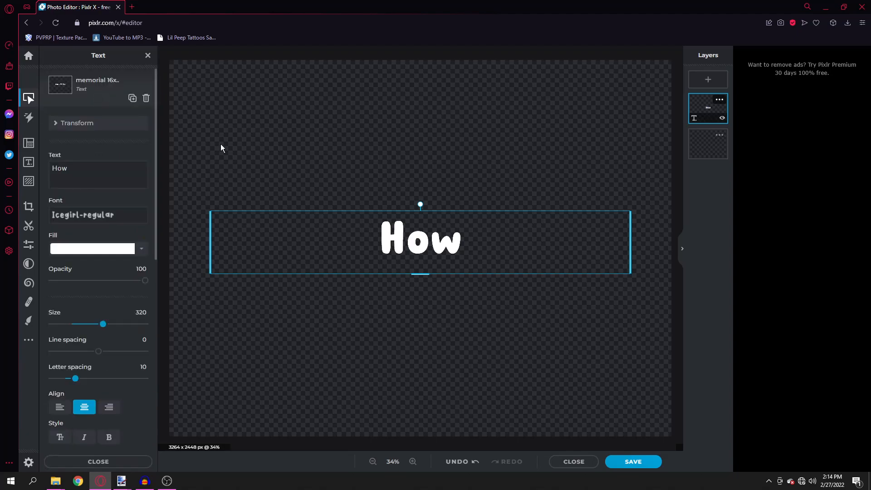
- Set the "How" text's font to Icegirl-regular and its letter spacing to -2
click(126, 217)
click(99, 113)
mouse_move(76, 379)
mouse_down()
mouse_move(33, 382)
mouse_move(73, 378)
mouse_move(211, 399)
mouse_move(96, 381)
mouse_move(67, 398)
mouse_up()
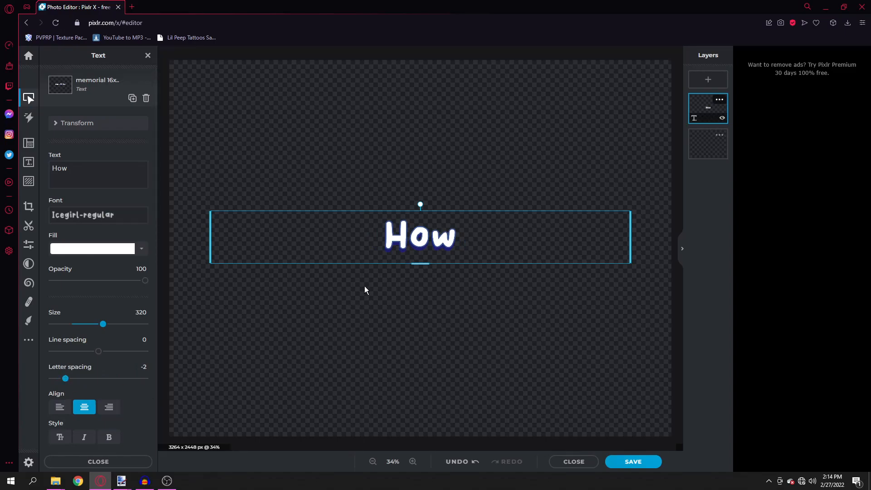
- Switch to paint.net to examine the character composite and its colours, and return to Pixlr X
mouse_move(122, 481)
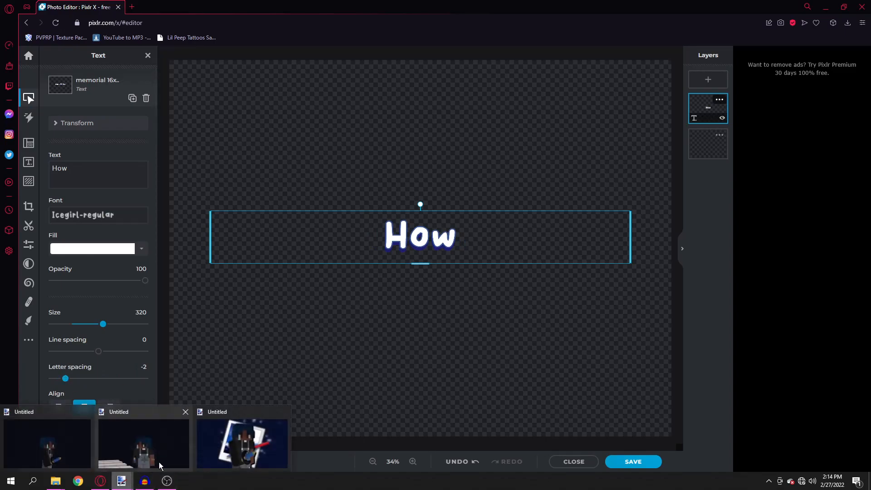
click(238, 438)
click(404, 301)
scroll(252, 200, down, 1)
drag(117, 73, 317, 363)
click(317, 364)
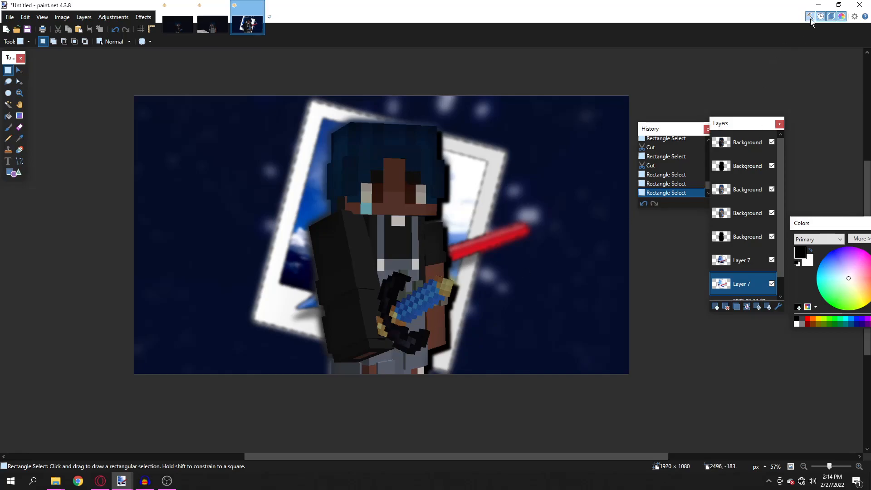
click(817, 5)
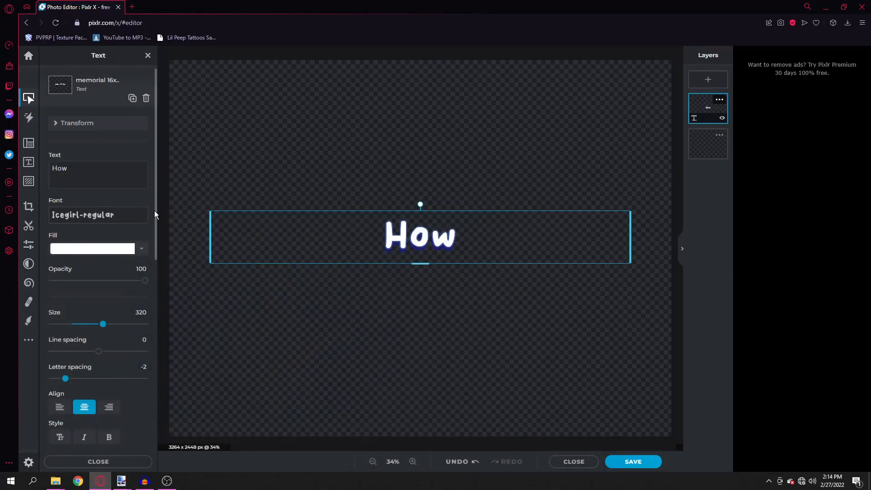
- Give the "How" text a linear gradient fill running from pale cream to amber yellow
click(92, 249)
click(99, 264)
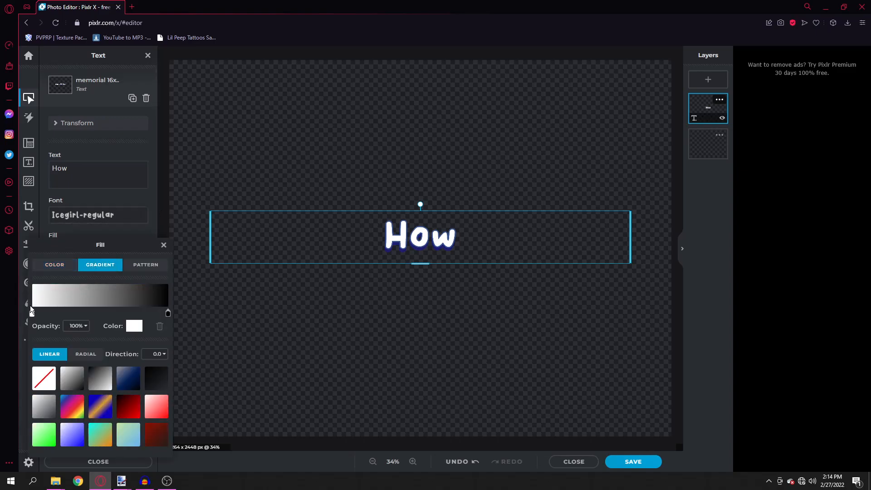
click(134, 326)
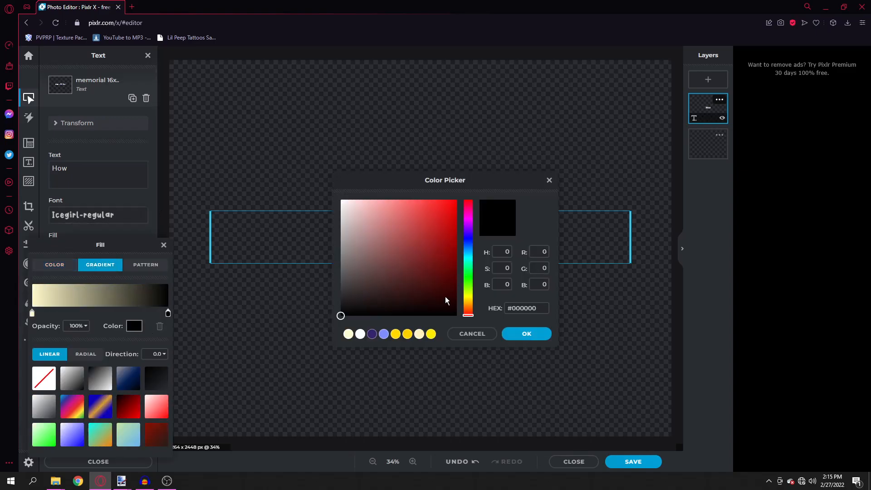
drag(470, 304, 471, 301)
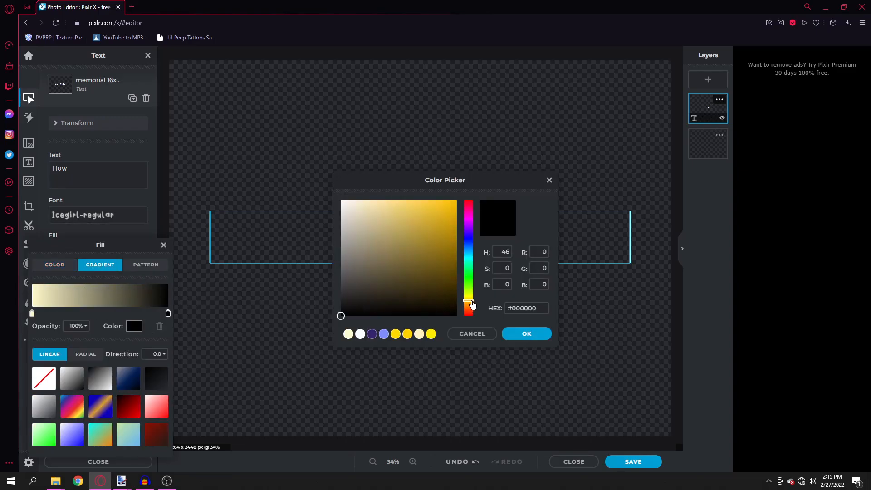
click(534, 332)
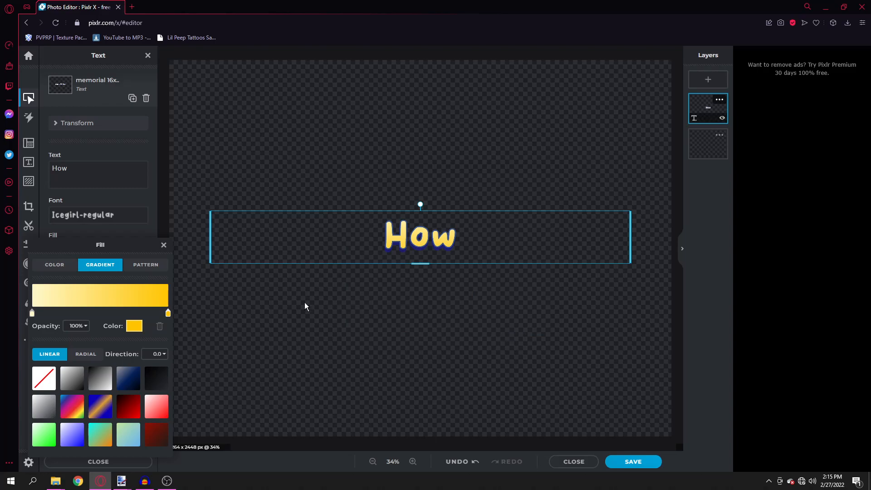
- Adjust the end colour of the text's gradient fill to yellow #FFE53A
click(135, 326)
drag(469, 301, 470, 304)
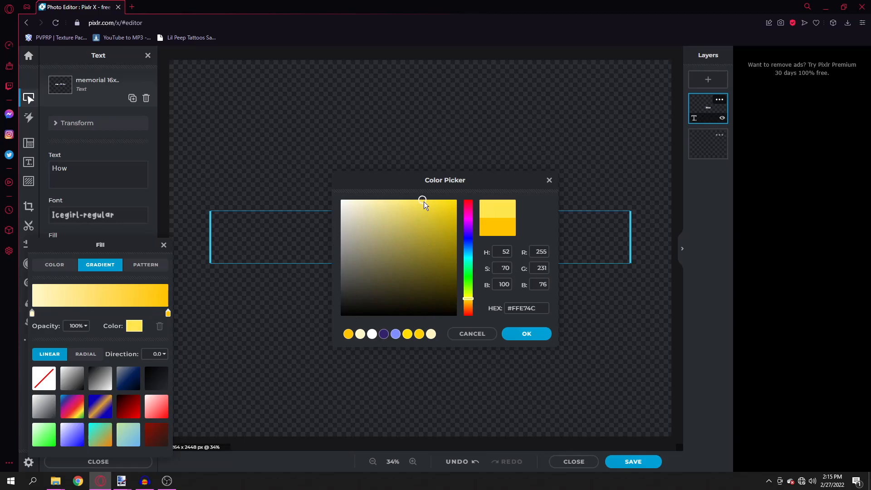
click(543, 341)
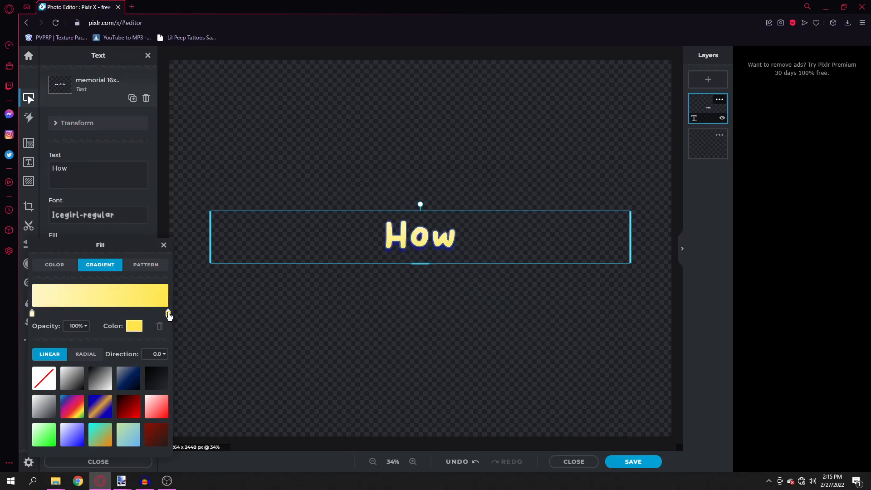
click(135, 326)
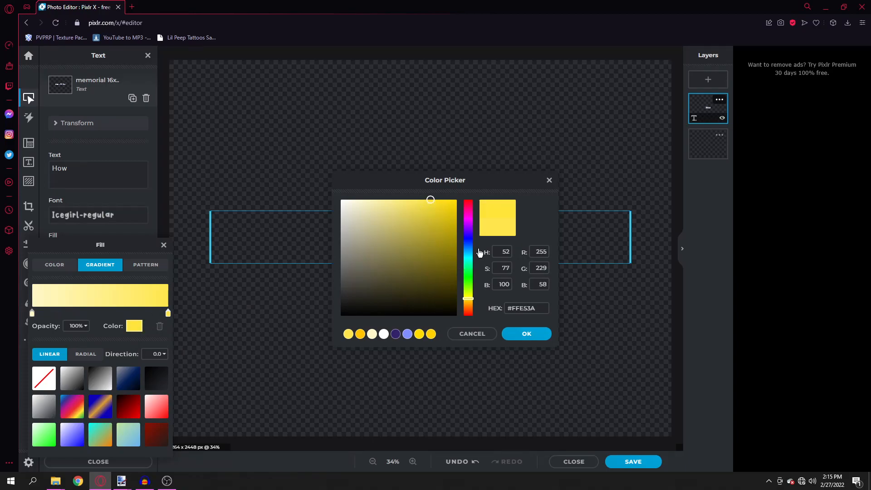
click(535, 340)
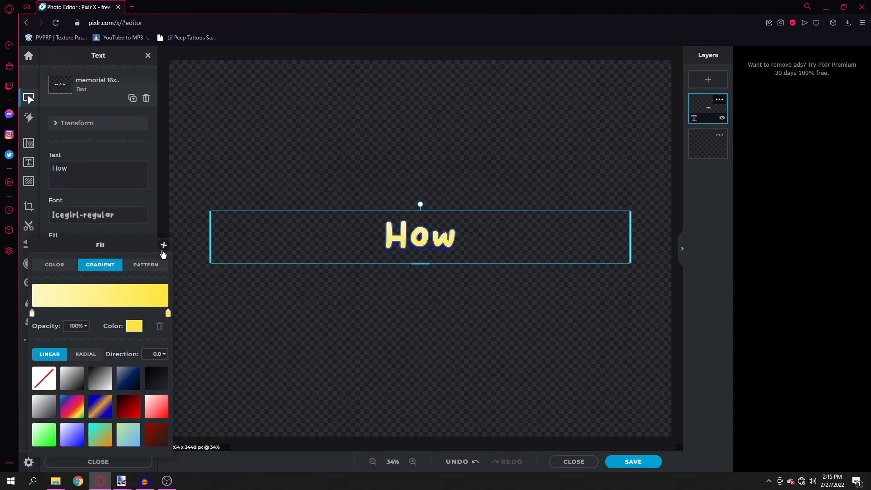
click(163, 246)
- Change both the outline colour and the shadow colour of the text to brown #733D26
scroll(137, 293, down, 6)
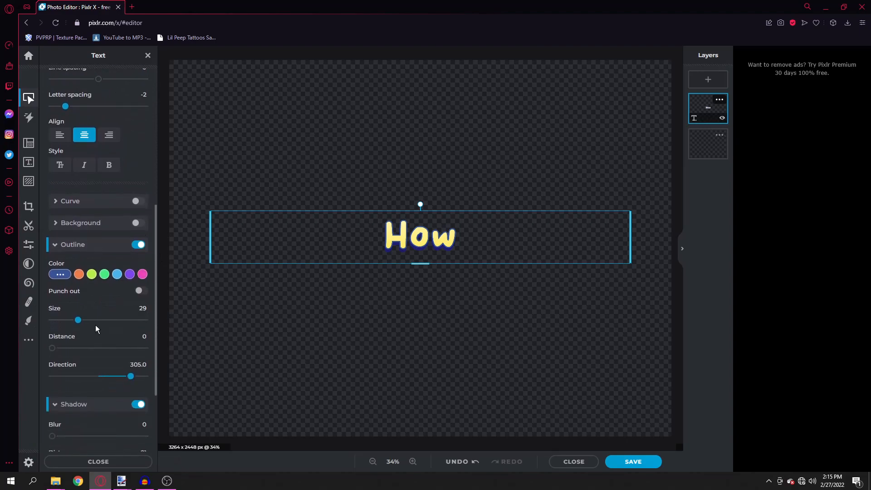
click(58, 274)
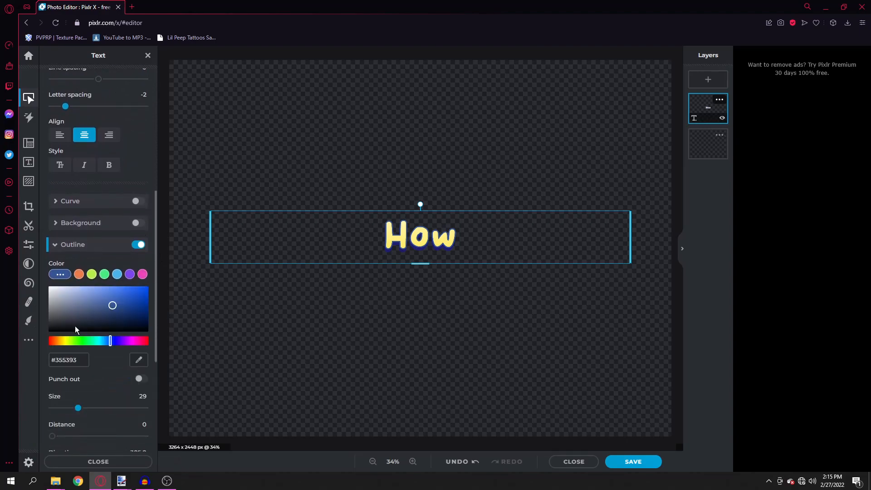
click(55, 341)
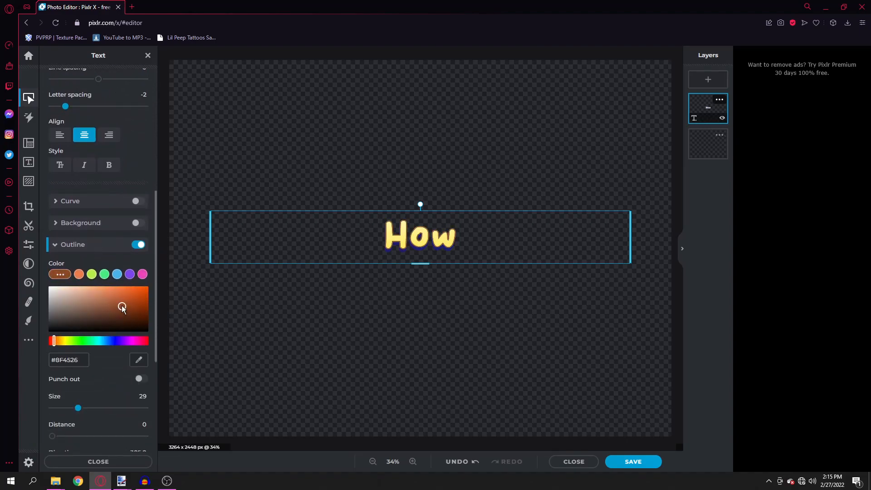
scroll(115, 314, up, 2)
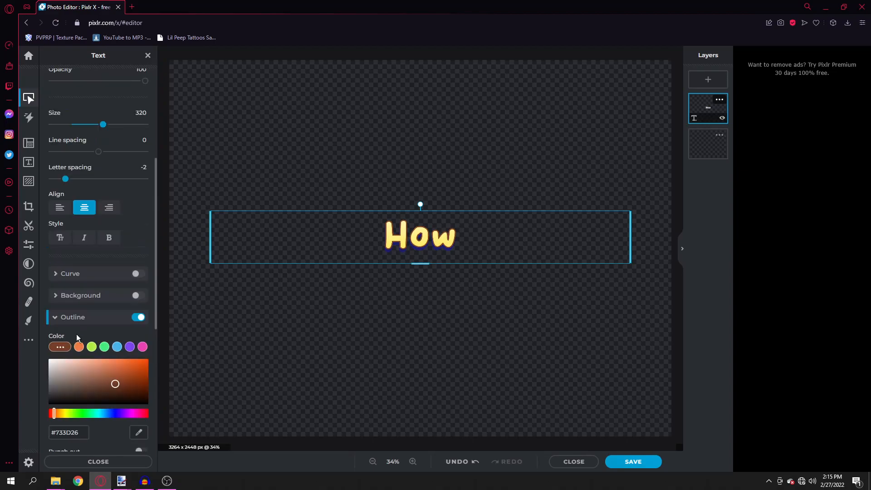
scroll(88, 301, down, 6)
click(63, 430)
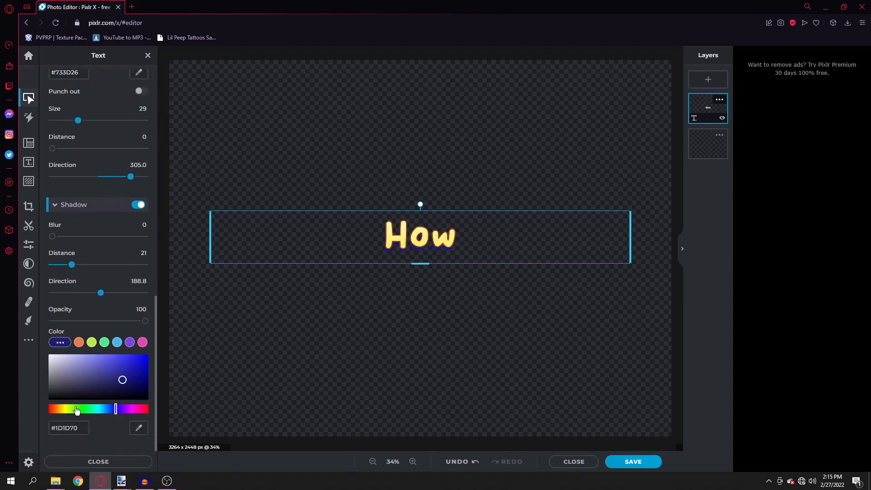
text(#733D26)
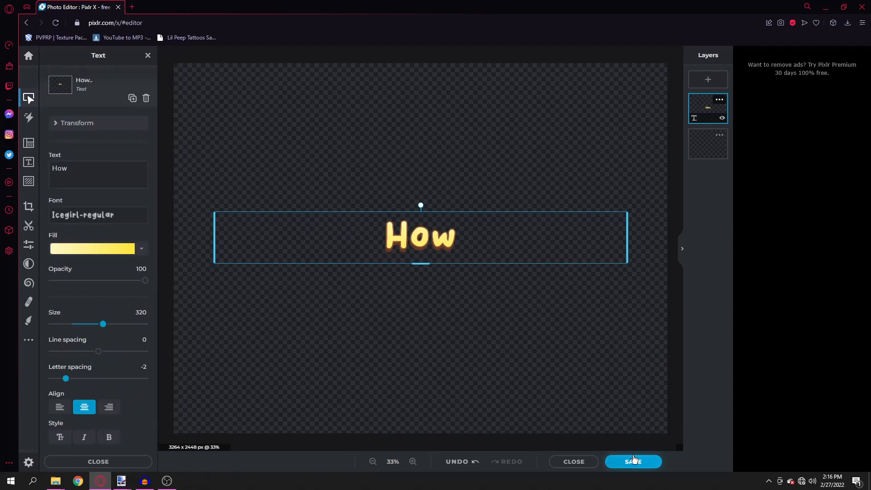
- Save the text as a transparent PNG named How in the Graphic Design folder
click(634, 460)
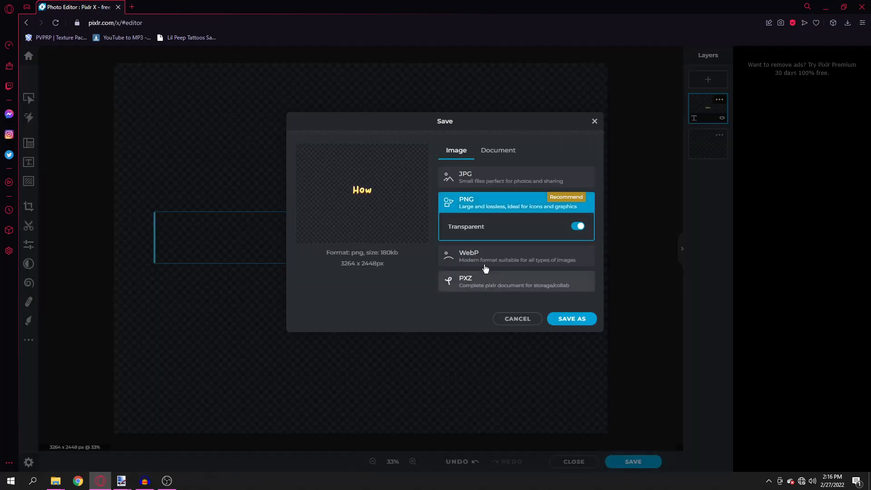
click(562, 319)
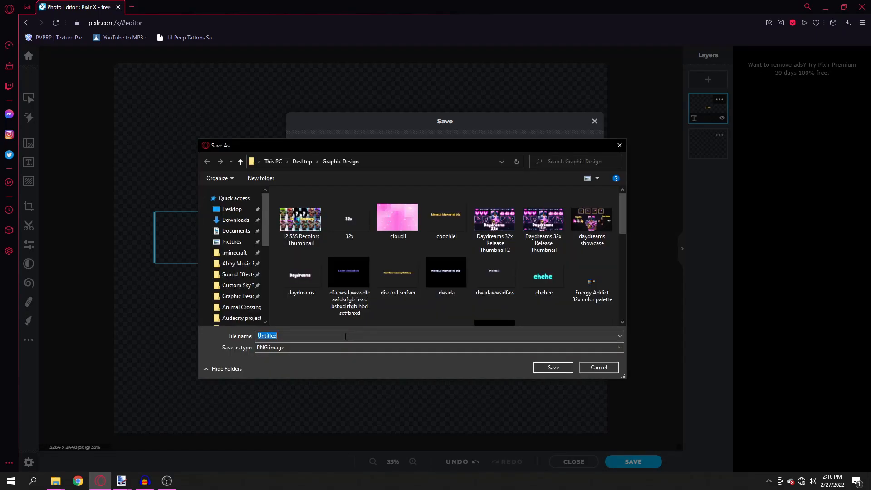
click(572, 368)
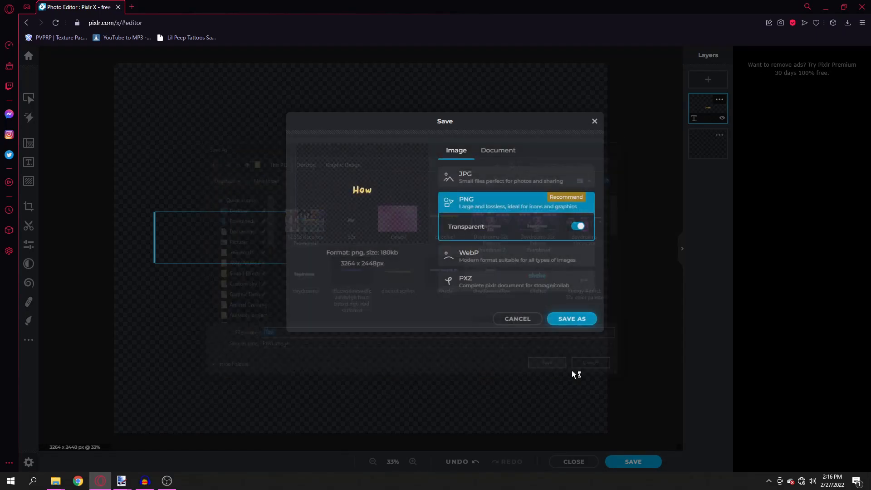
- Change the text in turn to "I", "Make", "My" and "Thumbnails", exporting each word as its own image
click(26, 100)
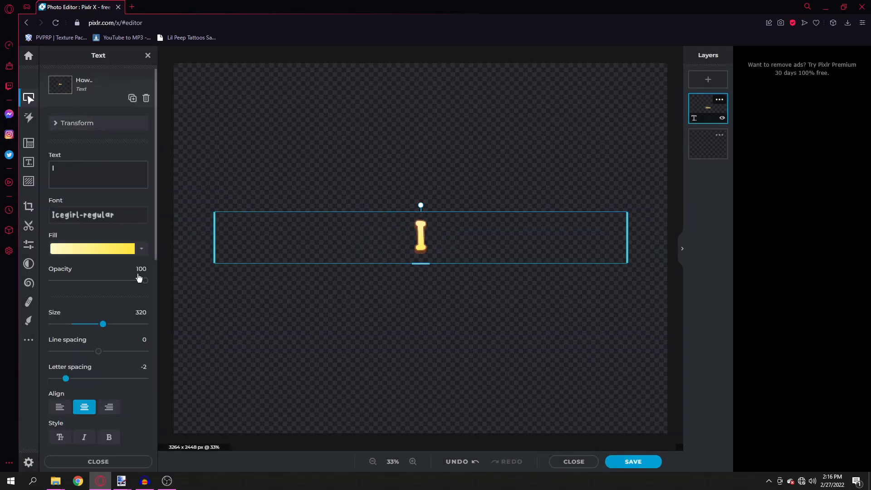
scroll(138, 278, down, 8)
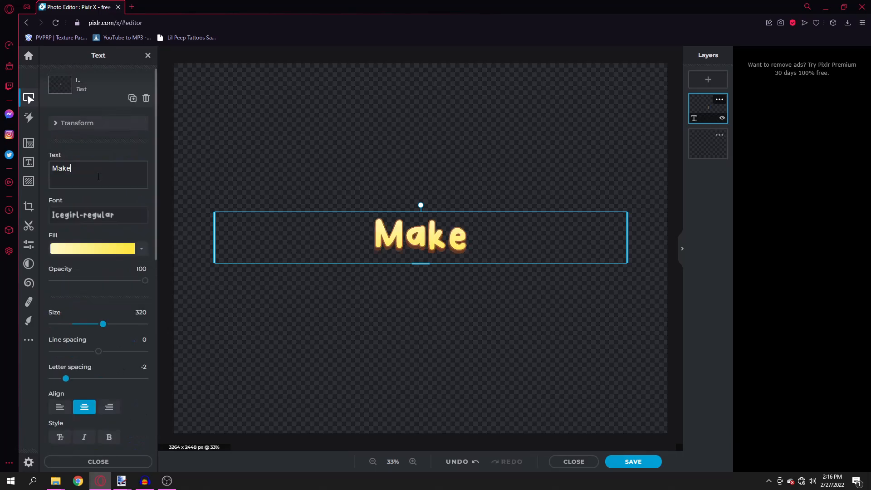
key(ctrl+a)
text(My)
key(ctrl+a)
text(Thumbnails)
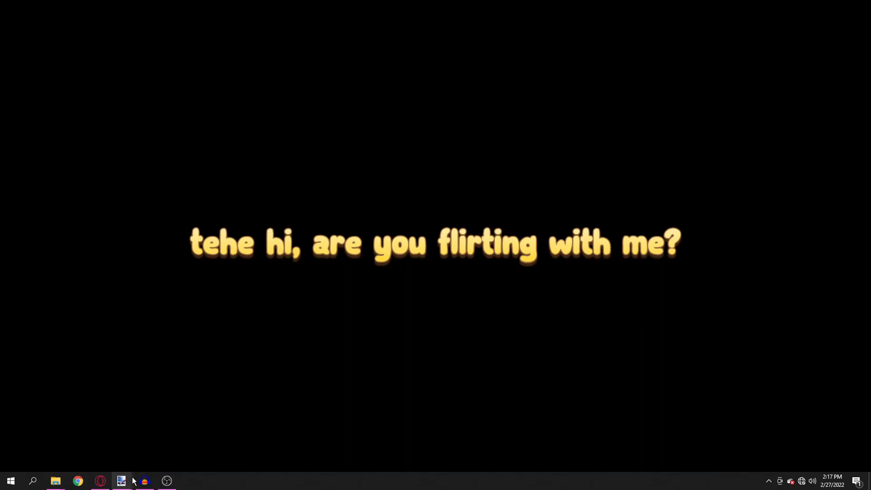
- Switch to the character composite in paint.net and open the Graphic Design folder in File Explorer
mouse_move(121, 480)
click(239, 438)
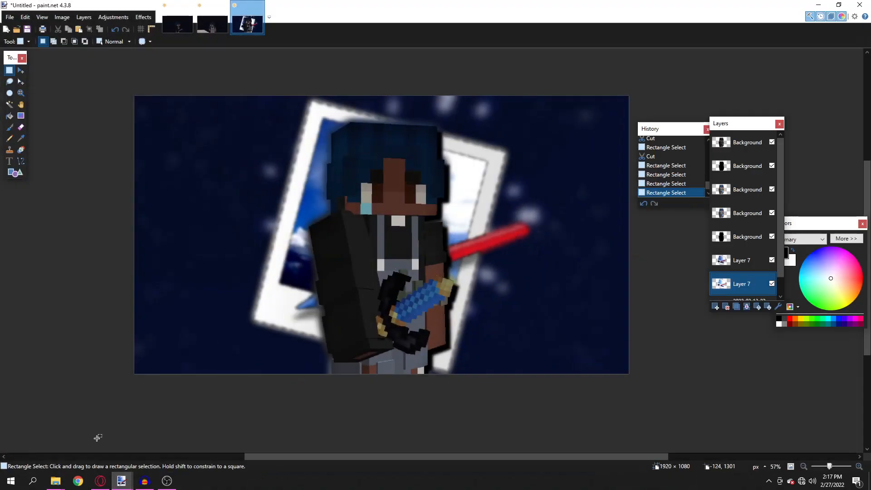
mouse_move(55, 481)
click(38, 447)
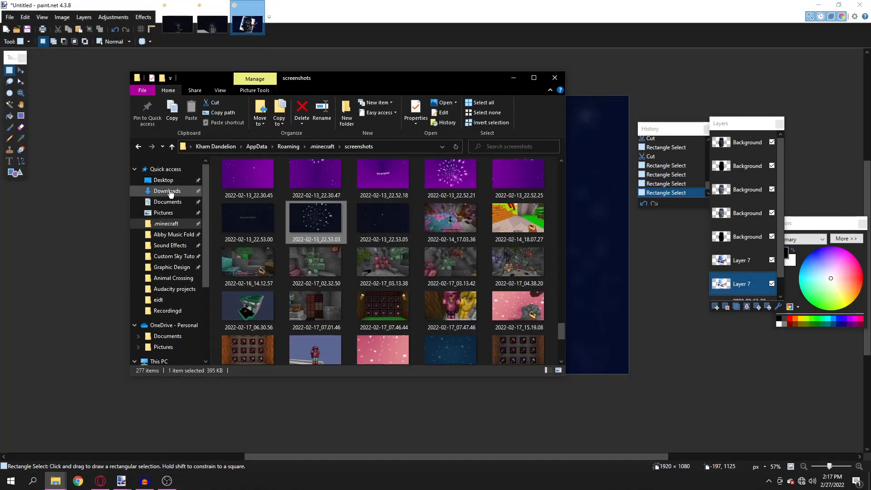
click(171, 267)
scroll(320, 261, down, 6)
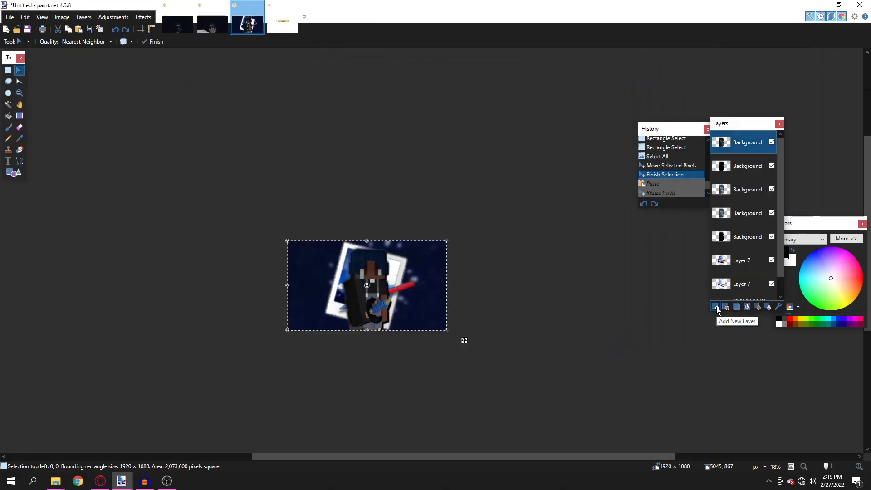
- Add a new layer above the top Background layer and paste the How text image into it, keeping the canvas size
click(715, 307)
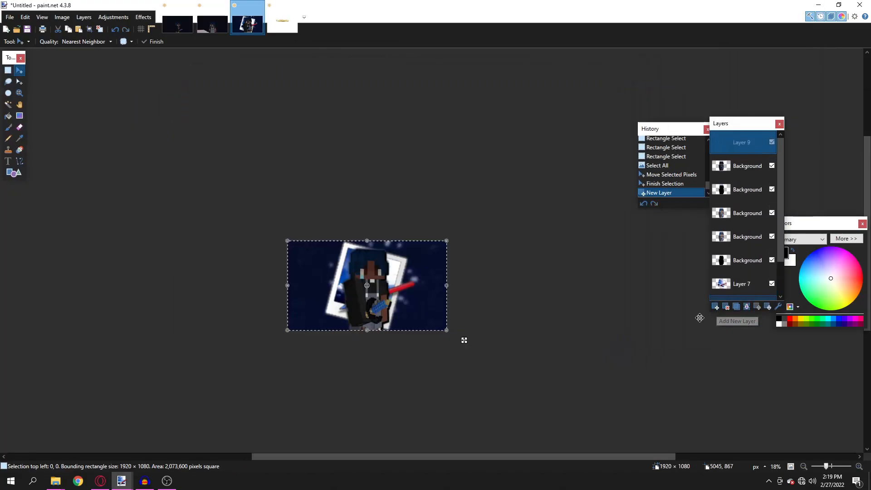
click(55, 480)
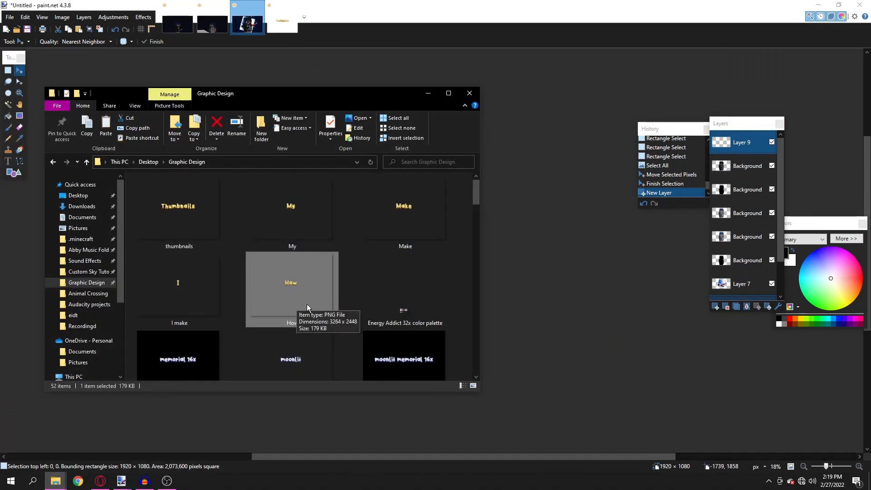
click(427, 94)
scroll(474, 346, up, 8)
key(ctrl+v)
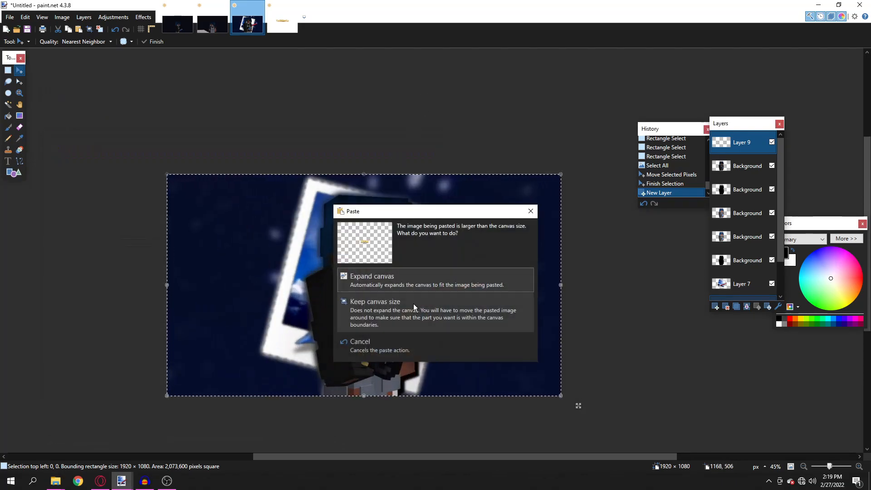
click(402, 326)
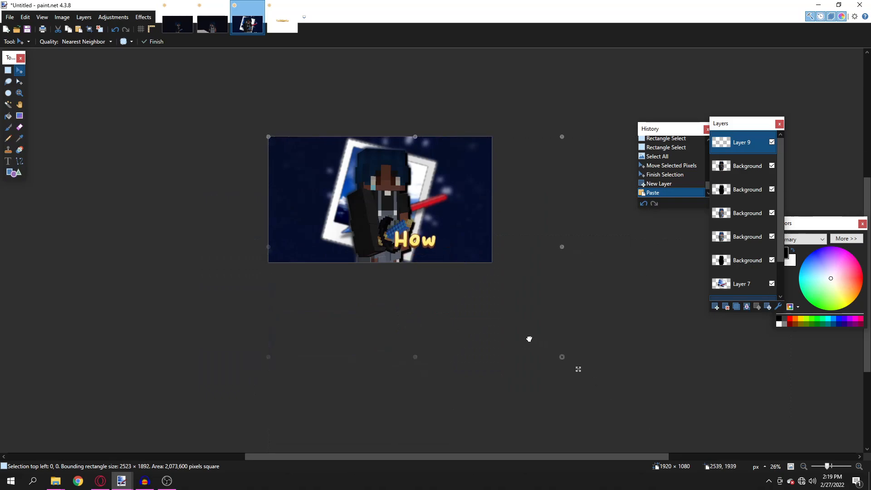
- Shrink the pasted How text image, move it onto the starry area beside the character, and deselect it
drag(449, 266, 446, 264)
scroll(407, 219, up, 3)
drag(357, 231, 301, 225)
key(ctrl+d)
- Isolate the How lettering with a rectangular selection and the Magic Wand, and activate moving of the selected pixels
key(s)
drag(166, 125, 308, 227)
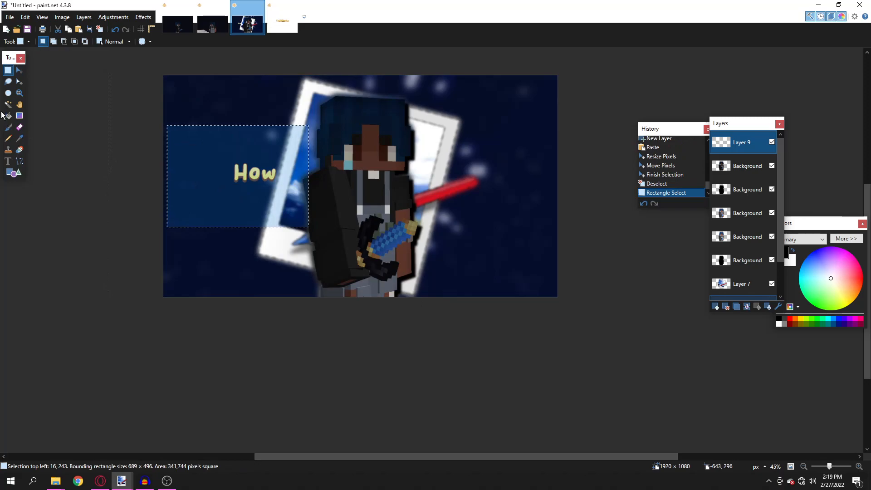
key(s)
key(s)
key(s)
click(245, 174)
scroll(208, 153, up, 3)
scroll(209, 154, up, 2)
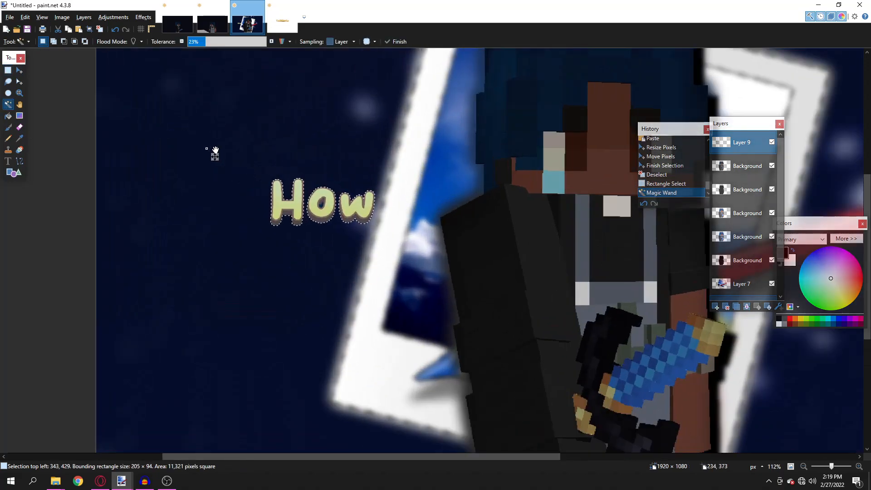
click(19, 70)
scroll(312, 206, down, 3)
drag(312, 206, 312, 160)
scroll(327, 194, down, 4)
scroll(333, 189, up, 3)
key(ctrl+z)
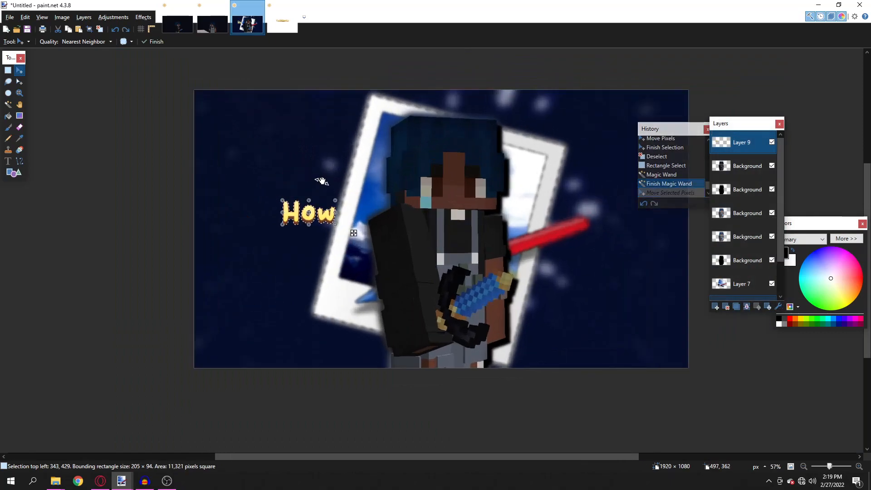
- Enlarge the How text to about 517 × 236 px, place it in the canvas's upper-left area, and deselect it
drag(307, 202, 305, 164)
drag(313, 199, 298, 187)
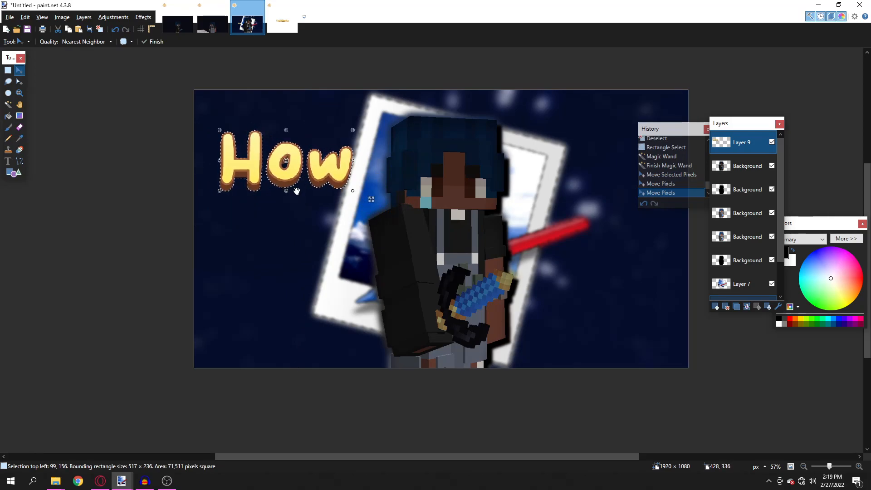
key(s)
click(268, 224)
- Copy the I text image from the Graphic Design folder and paste it into a new layer, keeping the canvas size
click(56, 481)
click(201, 298)
click(486, 190)
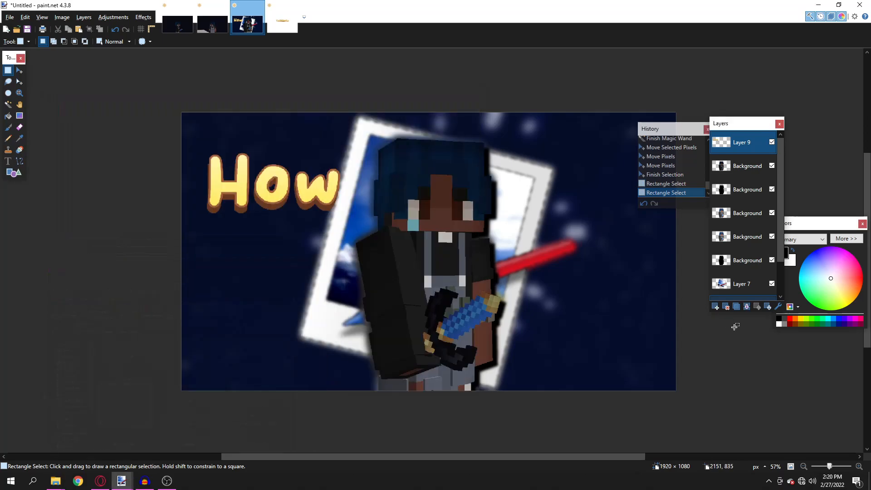
key(ctrl+shift+v)
click(425, 299)
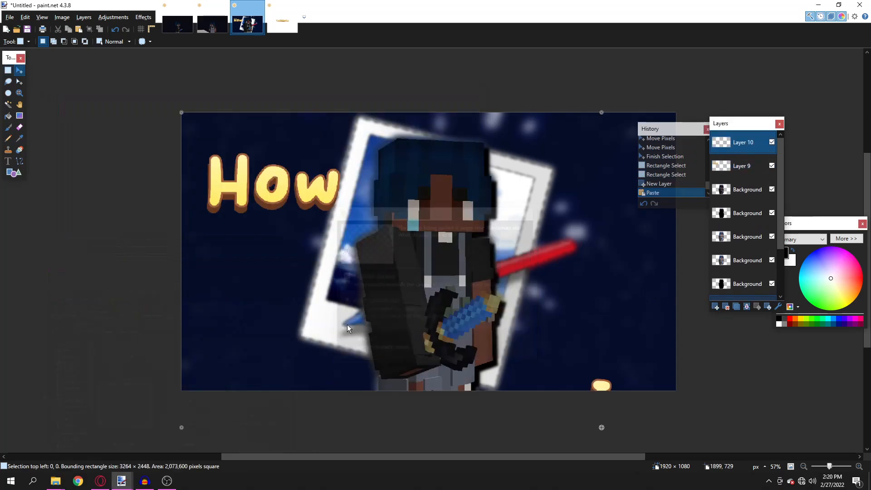
- Shrink the pasted I text image so its lettering fits inside the canvas, and deselect it
scroll(632, 410, down, 3)
drag(647, 402, 509, 298)
key(s)
click(207, 178)
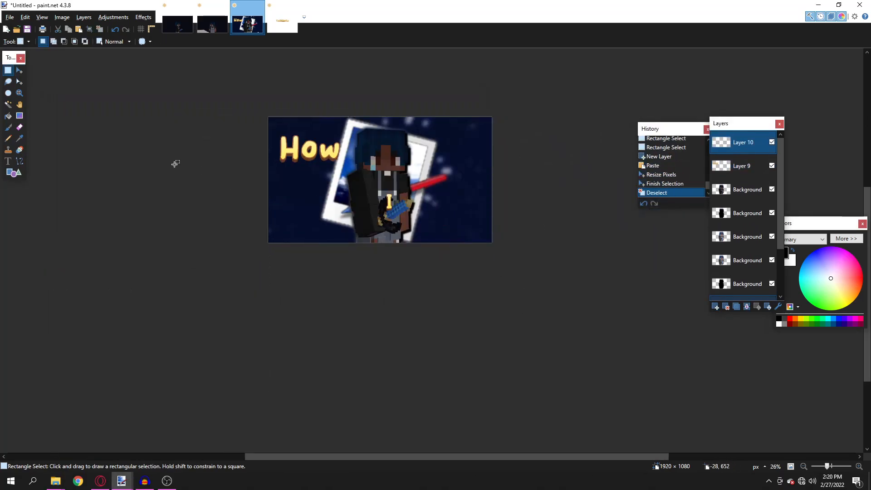
- Select the I lettering with the Magic Wand, then move it below How and enlarge it
drag(315, 172, 421, 240)
click(8, 104)
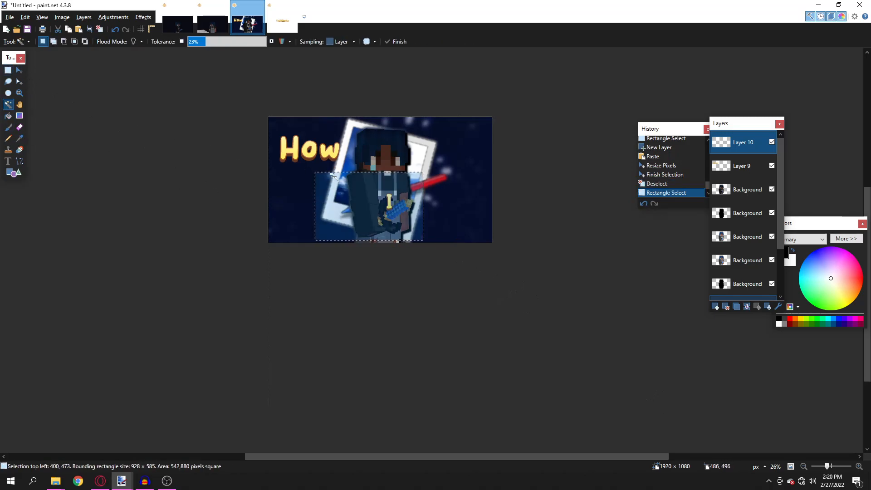
click(389, 202)
key(m)
ctrl+scroll(390, 190, up, 4)
drag(395, 227, 394, 203)
drag(403, 273, 197, 245)
key(s)
ctrl+scroll(197, 244, down, 4)
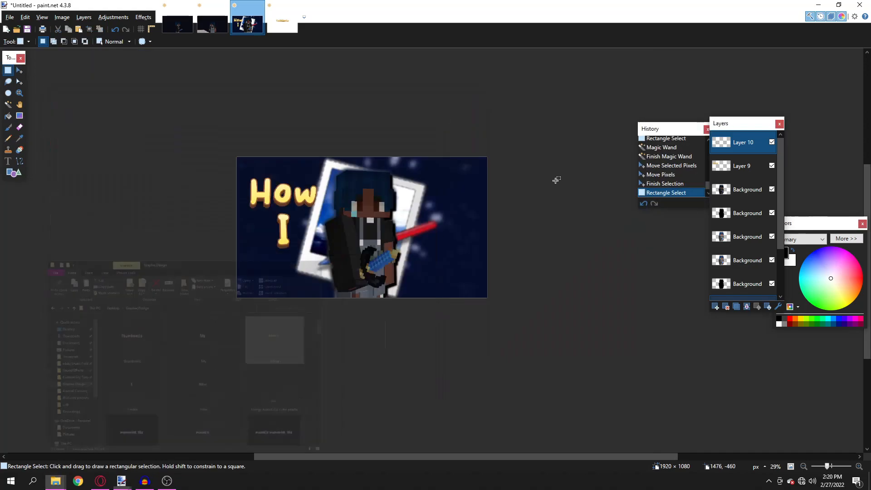
- Add a new layer above the I text and paste the Make text image into it
click(715, 307)
key(ctrl+v)
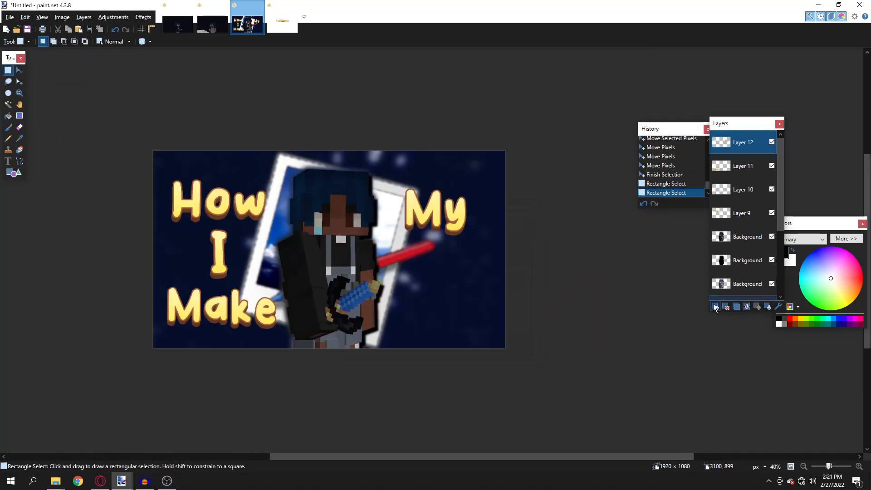
- Paste the Thumbnails text image into a new top layer, keeping the canvas size, and shrink it to fit the canvas
click(714, 307)
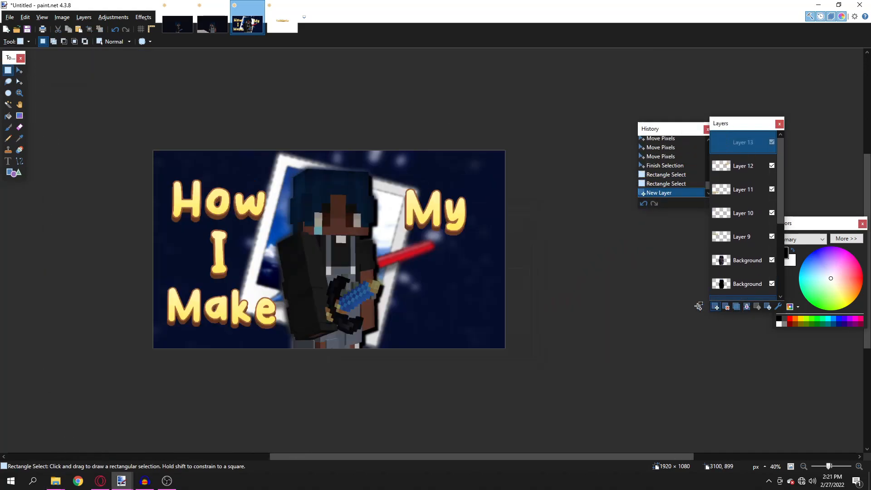
key(ctrl+v)
click(429, 311)
drag(562, 393, 439, 305)
key(s)
- Select the Thumbnails lettering with the Magic Wand and move it right across the character, below My
scroll(439, 305, up, 3)
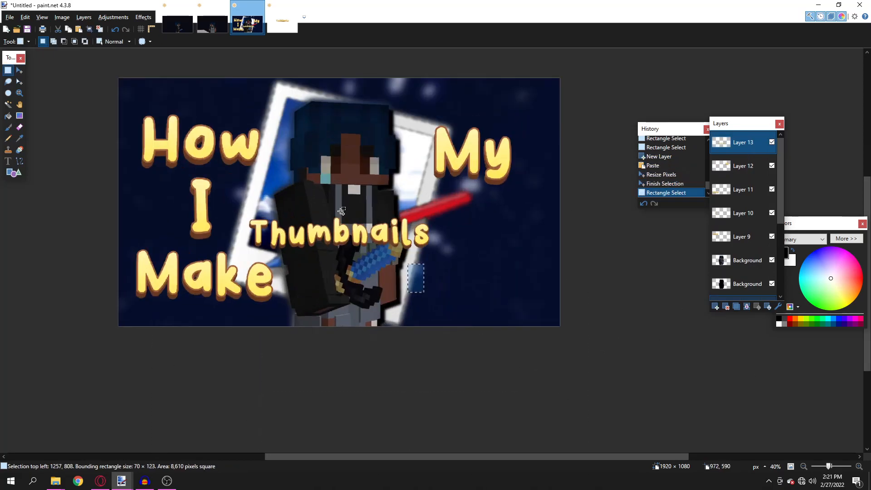
drag(227, 181, 468, 300)
click(8, 104)
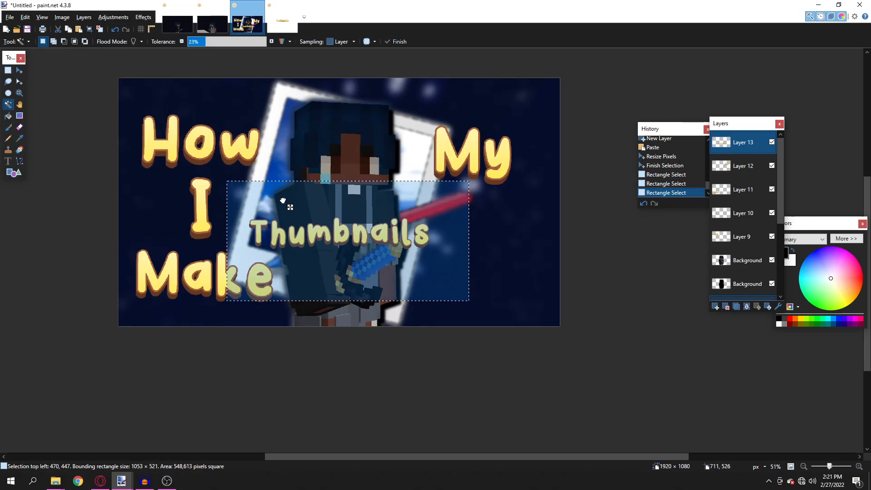
click(286, 231)
key(m)
drag(373, 227, 419, 223)
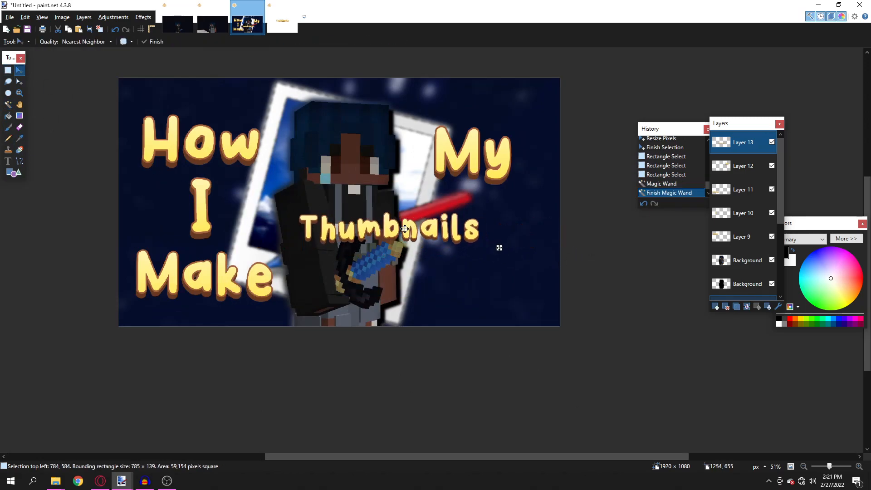
key(s)
click(397, 216)
- Select the "nails" half of the Thumbnails text with two combined rectangular selections
scroll(398, 216, up, 3)
drag(383, 195, 630, 355)
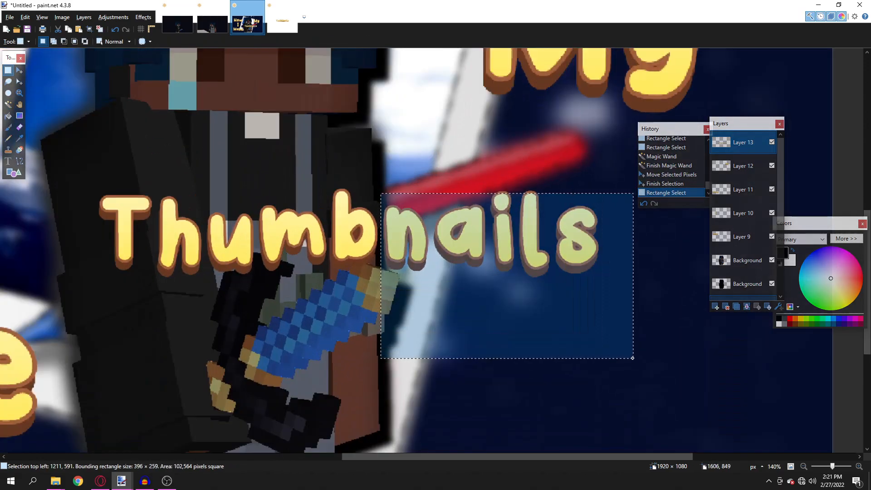
drag(452, 164, 621, 200)
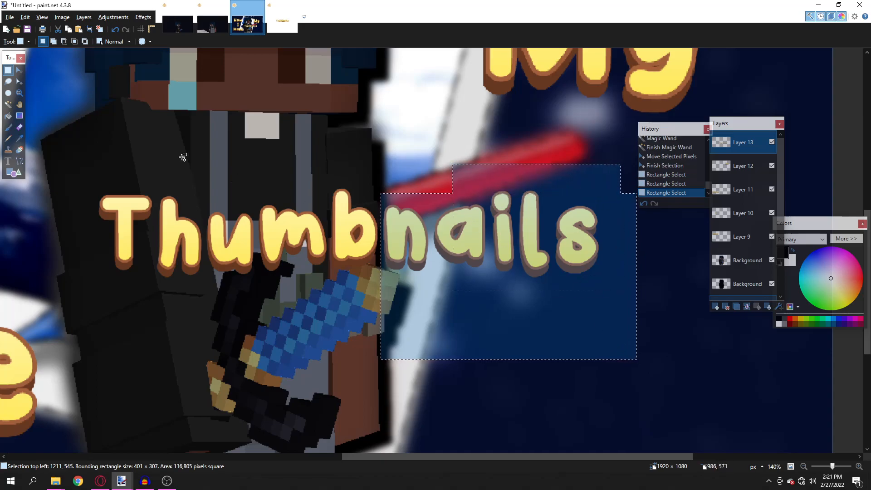
- Select the letters "nails" of "Thumbnails" with the Magic Wand and move them to a line below, enlarging them
click(9, 104)
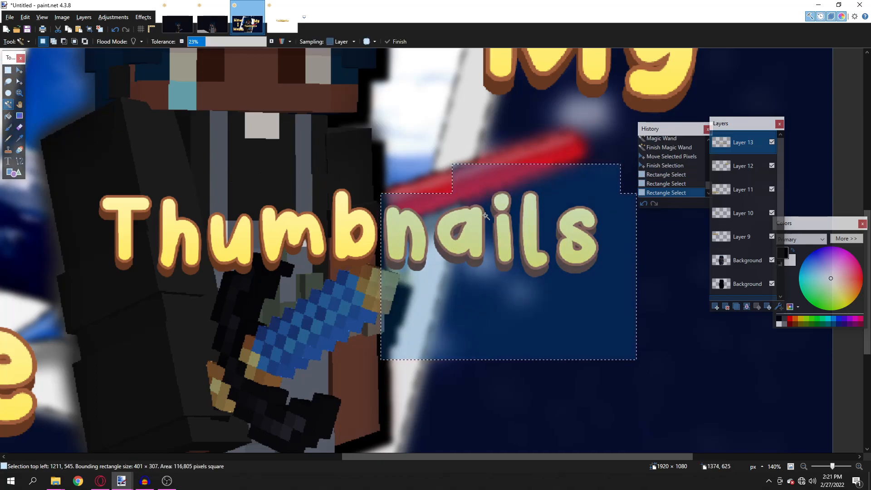
click(104, 153)
scroll(408, 191, down, 3)
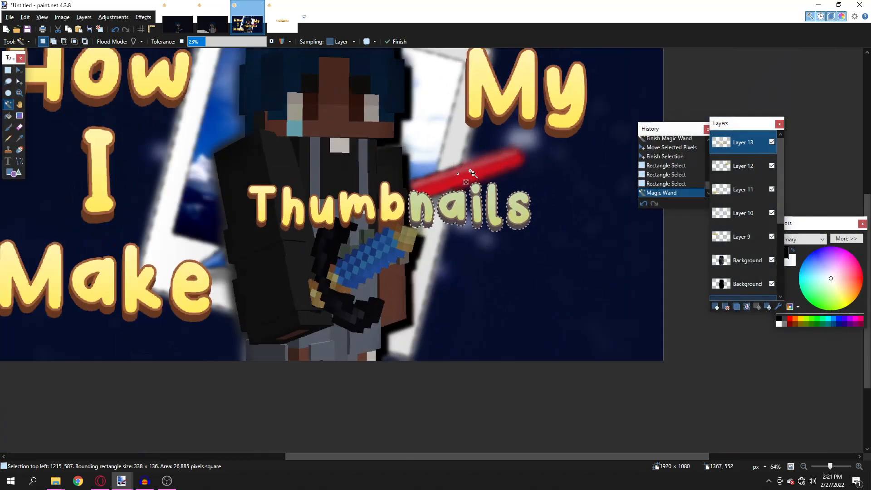
scroll(408, 190, up, 2)
key(m)
drag(499, 223, 568, 393)
scroll(391, 314, down, 2)
drag(480, 372, 464, 306)
scroll(442, 277, down, 3)
mouse_move(427, 287)
mouse_down()
mouse_move(488, 294)
mouse_move(480, 311)
mouse_up()
- Select the letters "Thumb" and place them between "My" and "nails"
key(s)
scroll(390, 245, up, 3)
drag(239, 221, 423, 307)
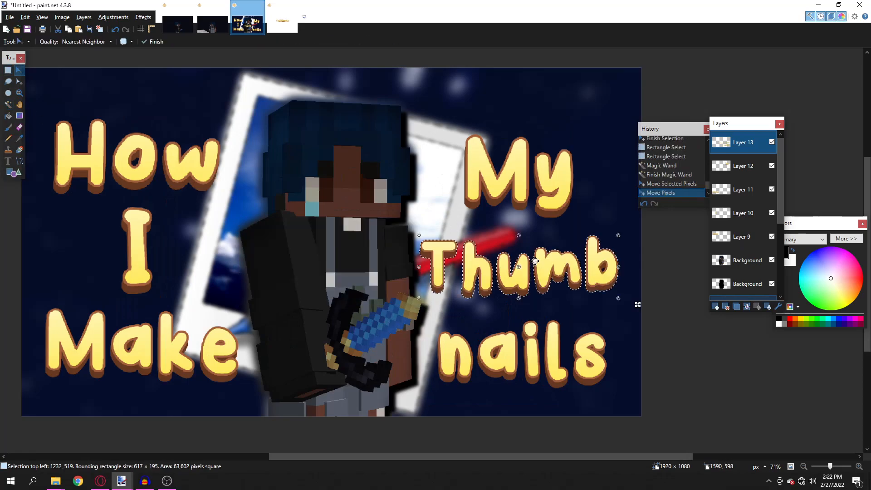
key(s)
scroll(178, 234, down, 3)
- Select the word "My" on Layer 12 and move it slightly up and to the right
click(743, 167)
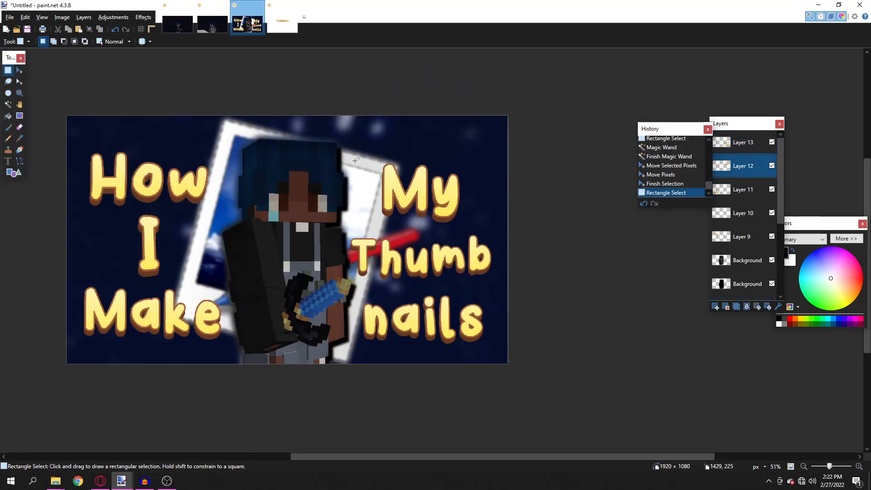
drag(371, 137, 490, 236)
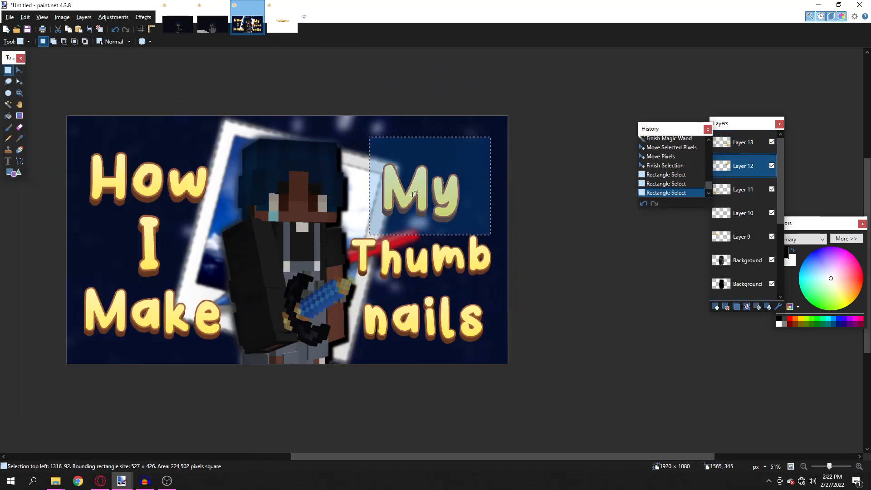
drag(433, 205, 447, 183)
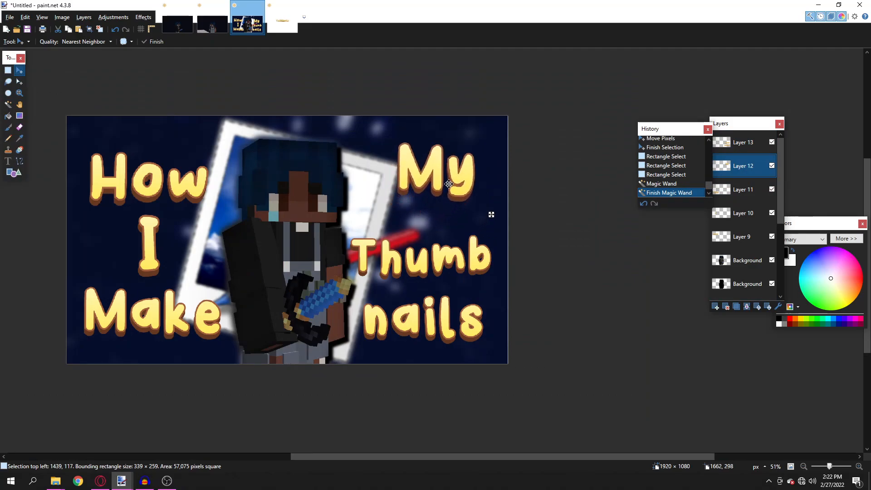
key(s)
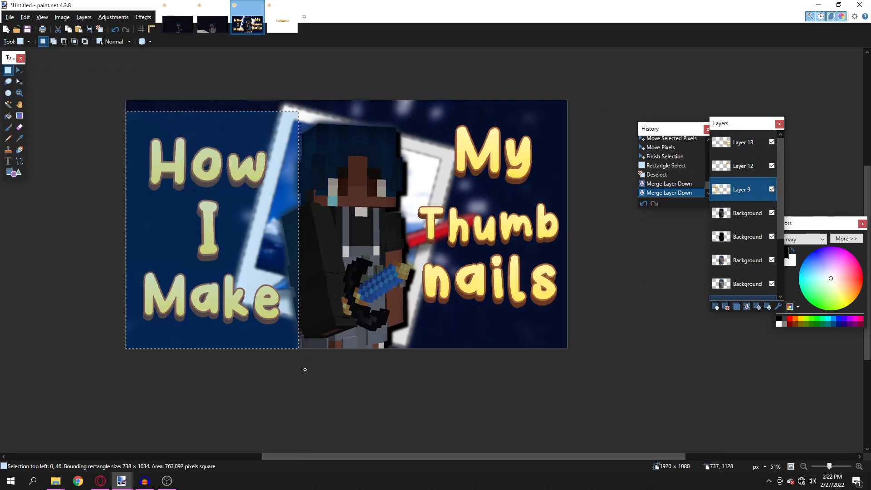
- Select the "How I Make" text on Layer 9 with the Magic Wand, then slightly enlarge it and move it up
drag(127, 109, 319, 350)
key(s)
click(176, 201)
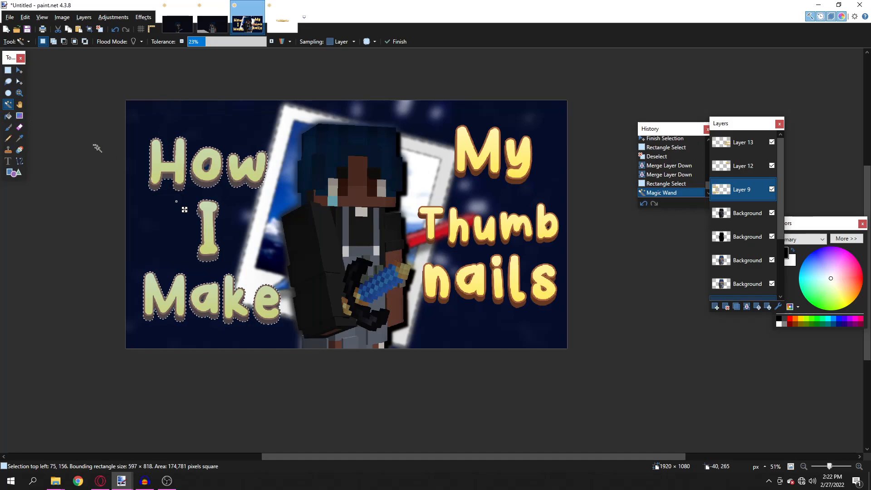
click(21, 73)
drag(211, 136, 217, 128)
drag(233, 160, 244, 146)
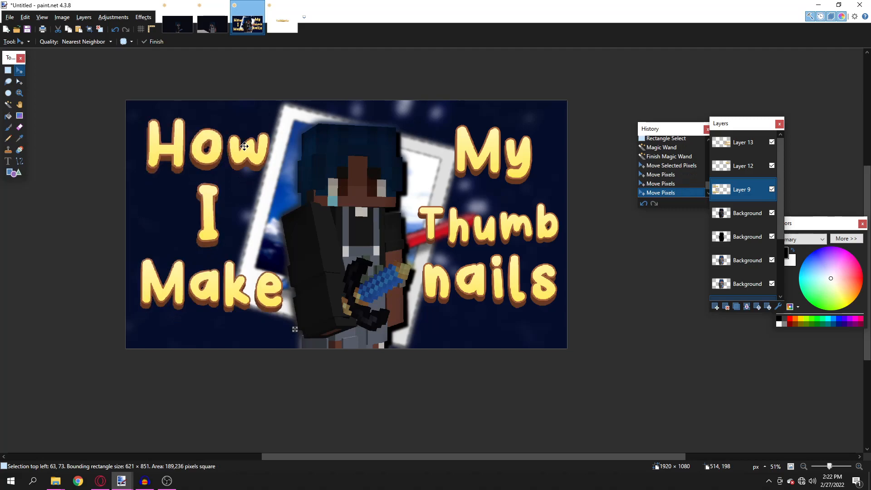
click(9, 70)
click(341, 200)
scroll(346, 188, down, 3)
scroll(346, 188, down, 1)
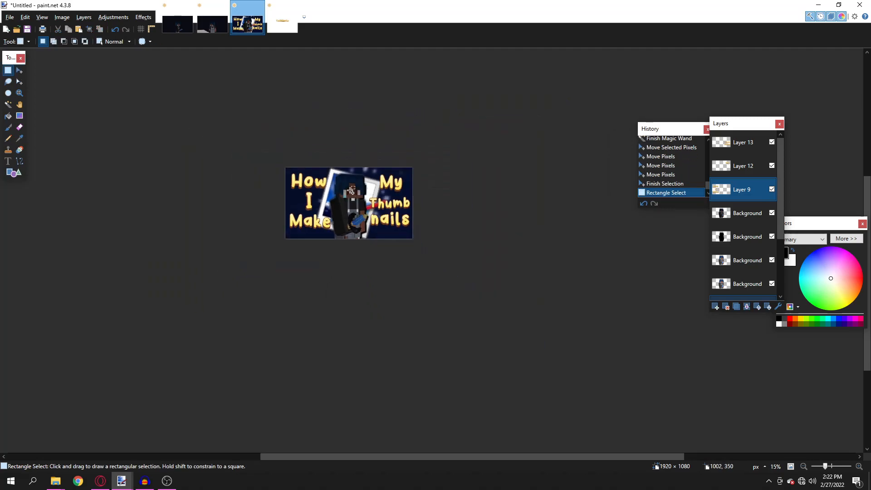
scroll(346, 188, up, 4)
- Shift the hue of the bottom background screenshot layer toward a deeper purplish blue with Hue / Saturation
drag(101, 118, 558, 122)
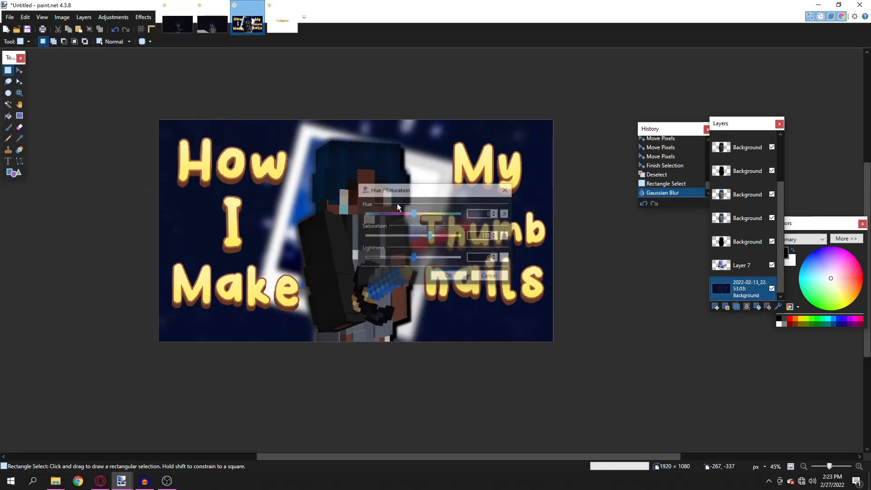
drag(435, 191, 496, 209)
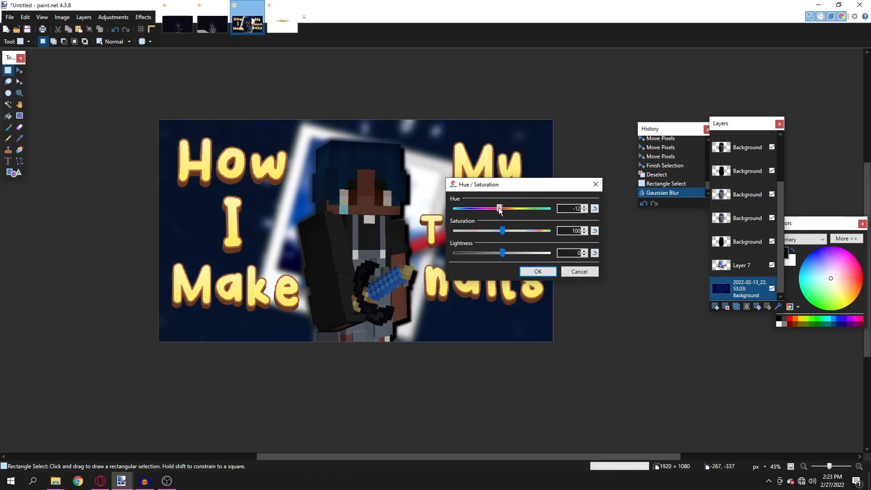
mouse_move(500, 206)
mouse_down()
mouse_move(419, 221)
mouse_move(453, 295)
mouse_up()
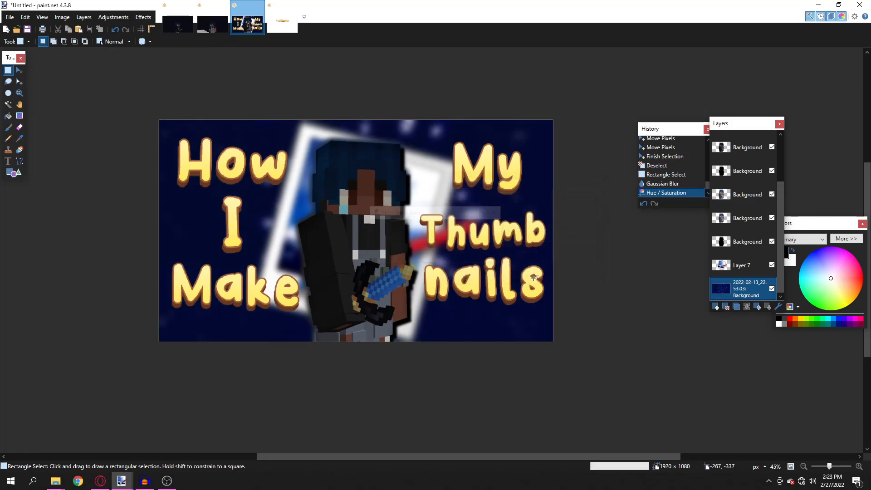
- Review the thumbnail's overall composition at small and large sizes
scroll(416, 231, down, 10)
click(415, 246)
scroll(415, 247, up, 1)
scroll(416, 247, up, 7)
drag(433, 91, 601, 381)
click(452, 299)
scroll(403, 289, down, 4)
scroll(407, 289, up, 4)
scroll(724, 271, up, 3)
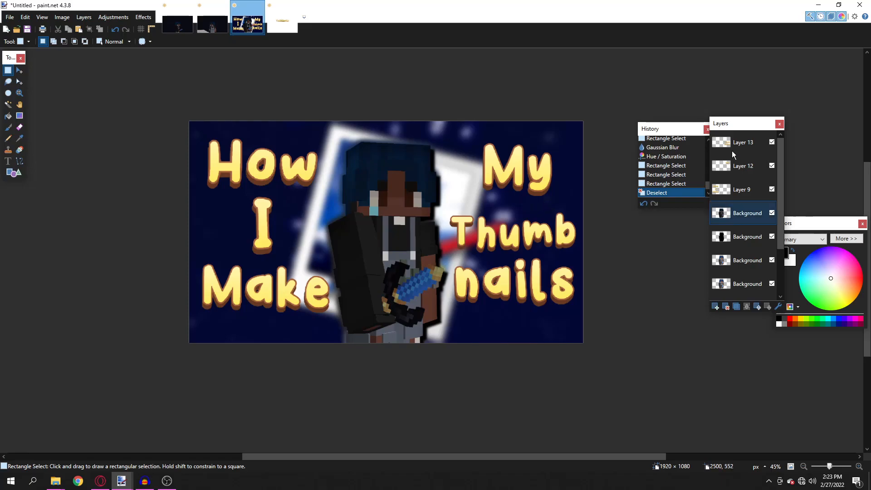
- Merge the text layers Layer 13 and Layer 12 down into Layer 9
click(744, 142)
click(746, 306)
click(746, 306)
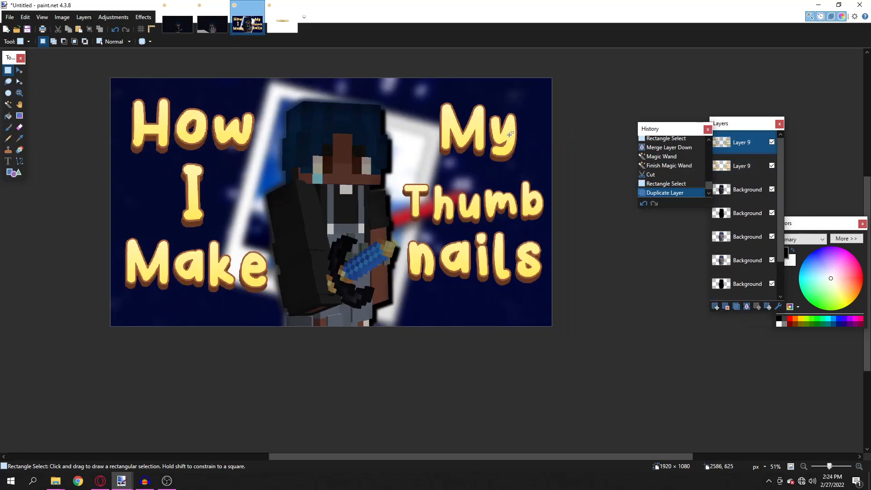
- Turn the text on the upper Layer 9 copy solid black with Hue / Saturation
click(113, 17)
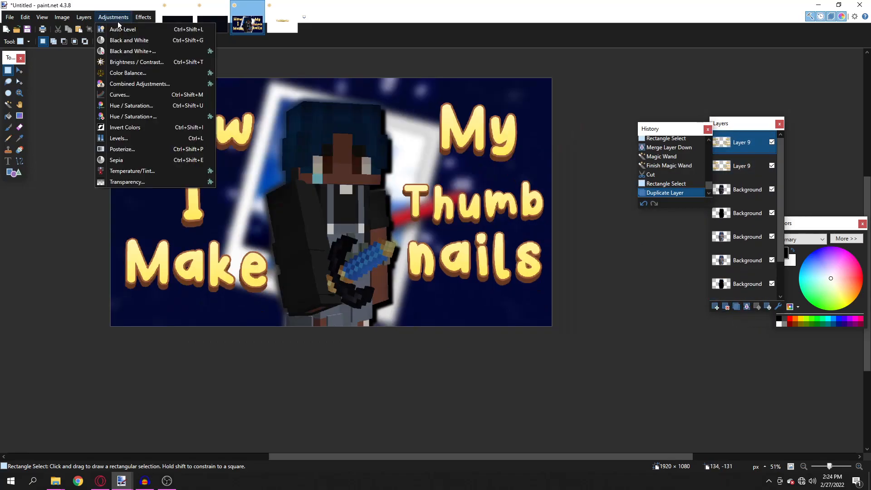
click(132, 110)
click(448, 276)
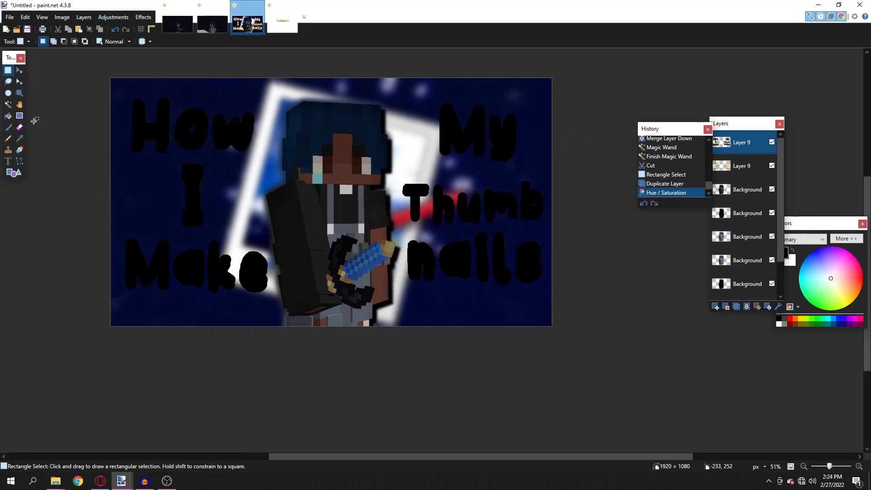
- Select all of the black lettering on the upper Layer 9 with the Magic Wand at 23% tolerance
click(8, 105)
click(170, 130)
scroll(171, 132, up, 2)
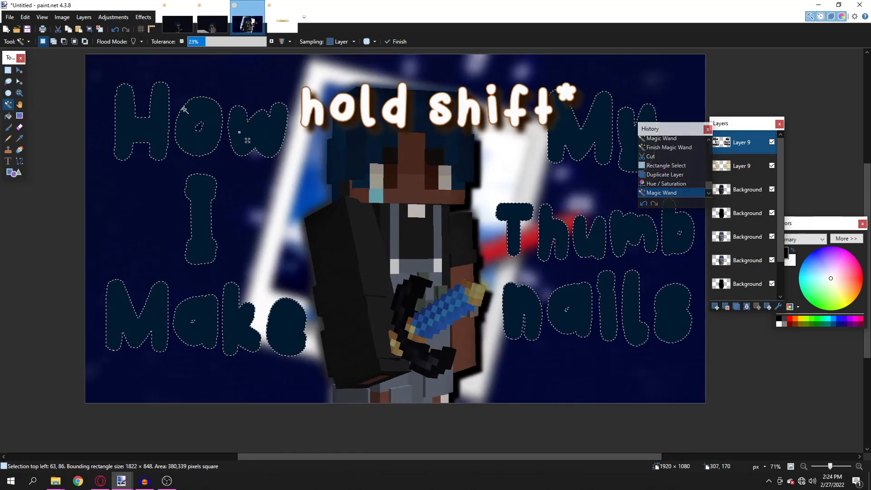
- Inspect the selection outline around the lettering on both sides of the character
scroll(249, 140, up, 3)
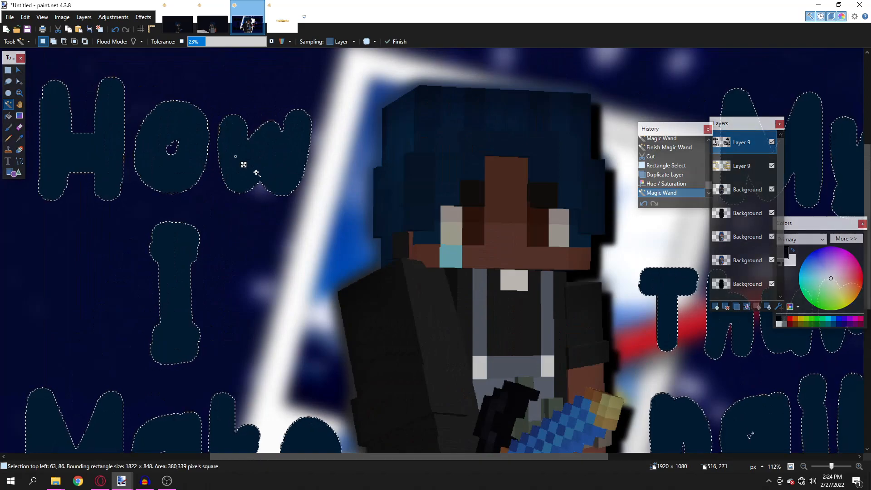
scroll(269, 162, down, 3)
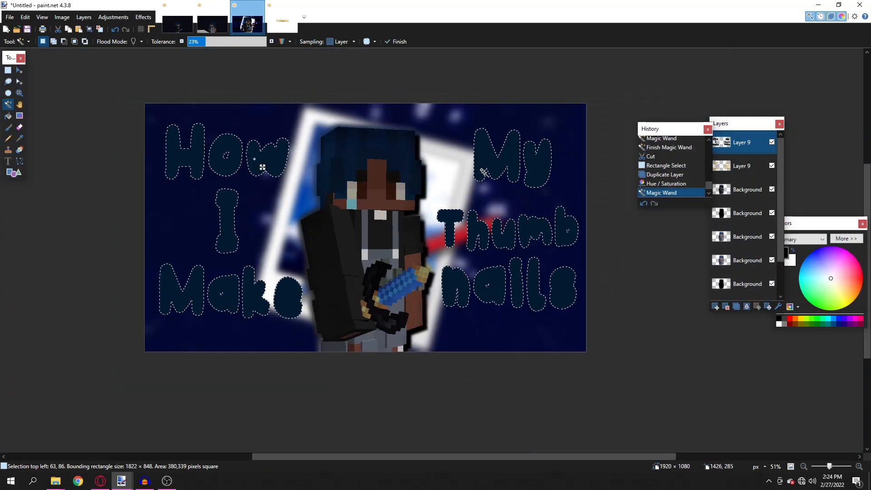
scroll(297, 169, up, 2)
scroll(314, 195, down, 2)
scroll(314, 195, up, 2)
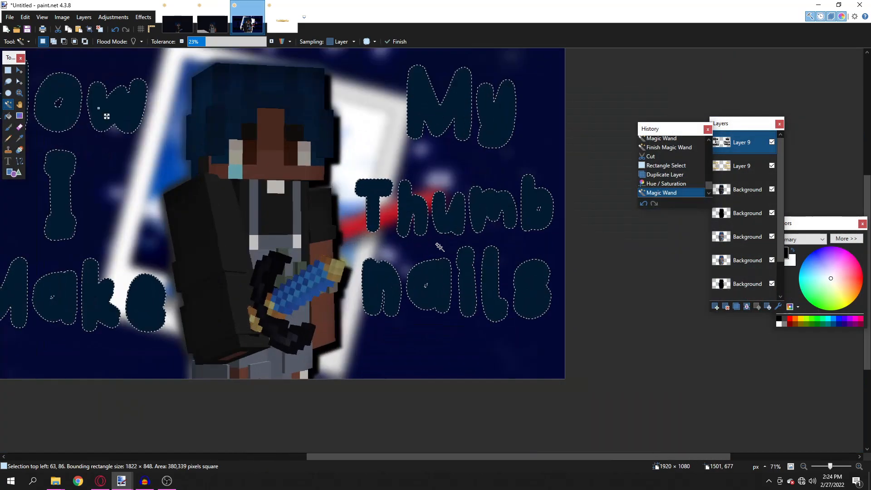
scroll(299, 182, down, 3)
scroll(286, 169, up, 3)
scroll(447, 148, down, 2)
scroll(447, 148, up, 2)
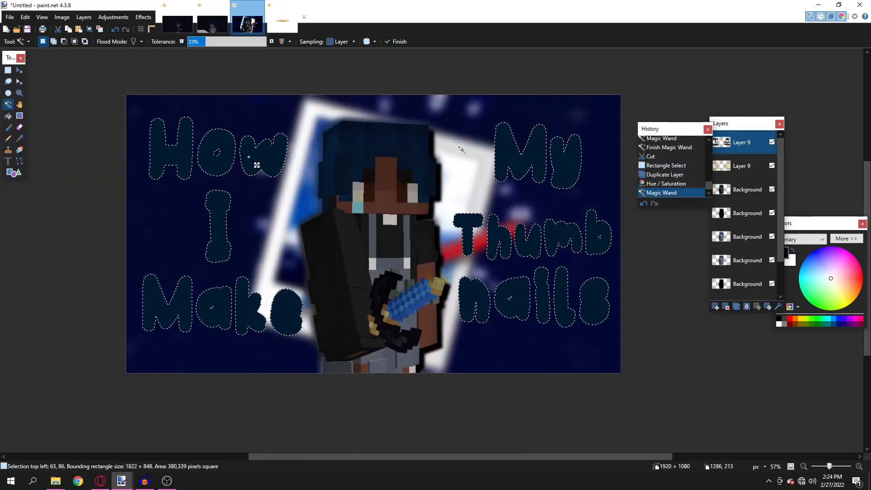
- Add a new layer and apply a Selection Inner Shadow with light angle -90, shadow length 61, blur radius 35 and strength 0.80
key(ctrl+shift+n)
click(143, 18)
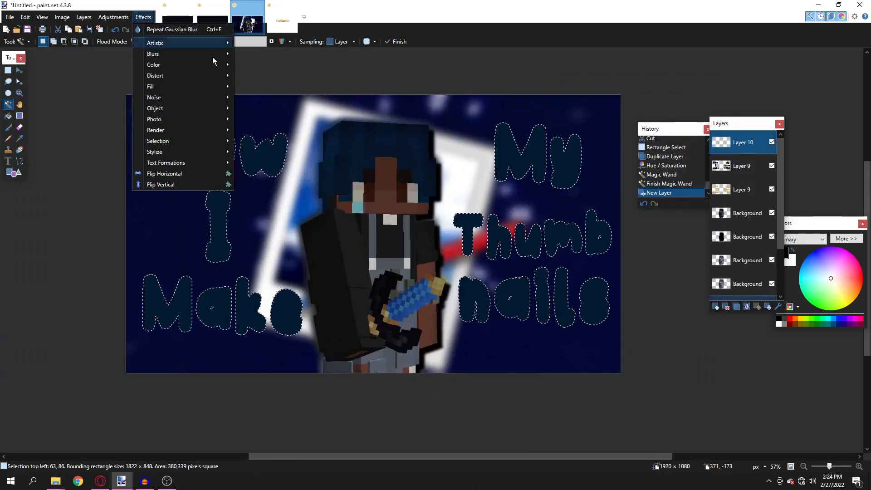
click(267, 163)
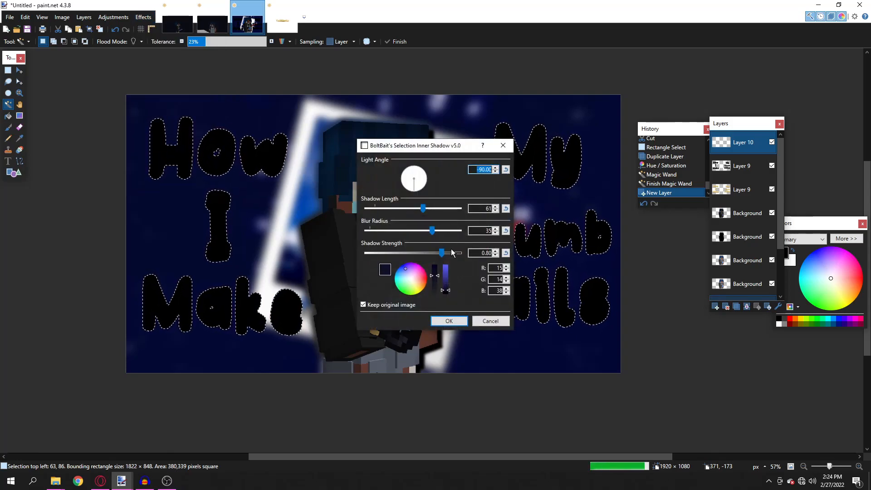
key(Return)
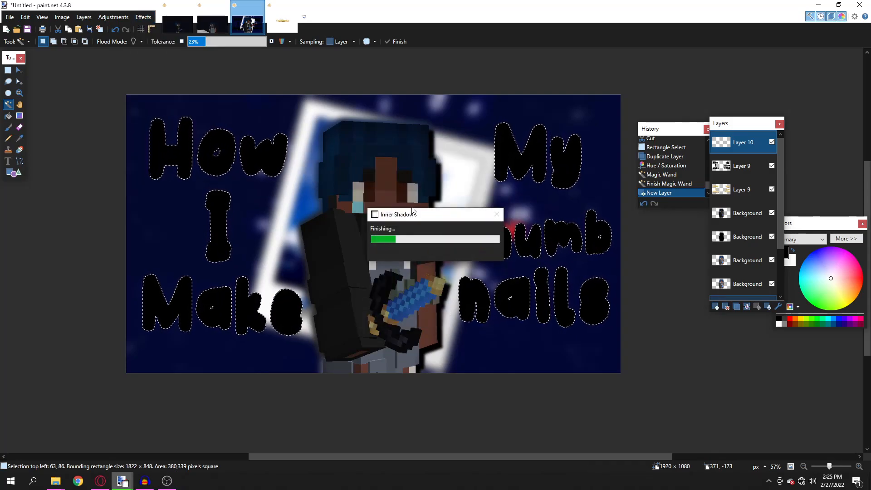
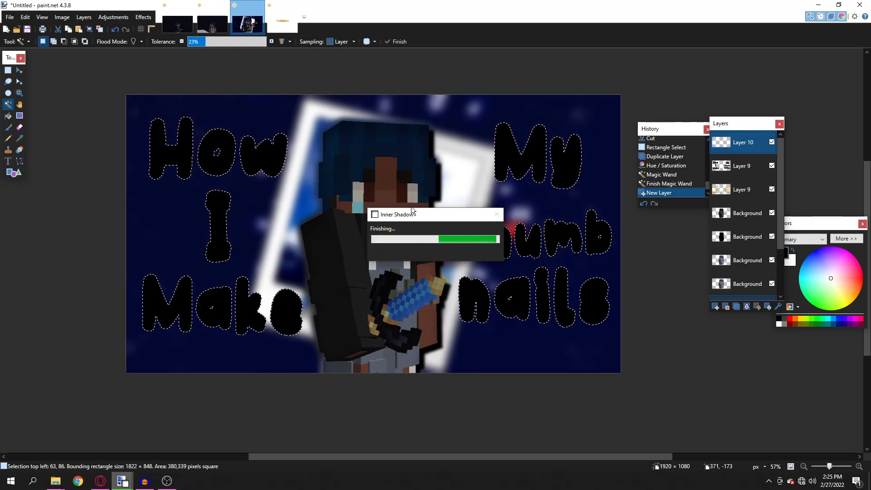
- Delete the black Layer 9 copy beneath Layer 10
click(742, 166)
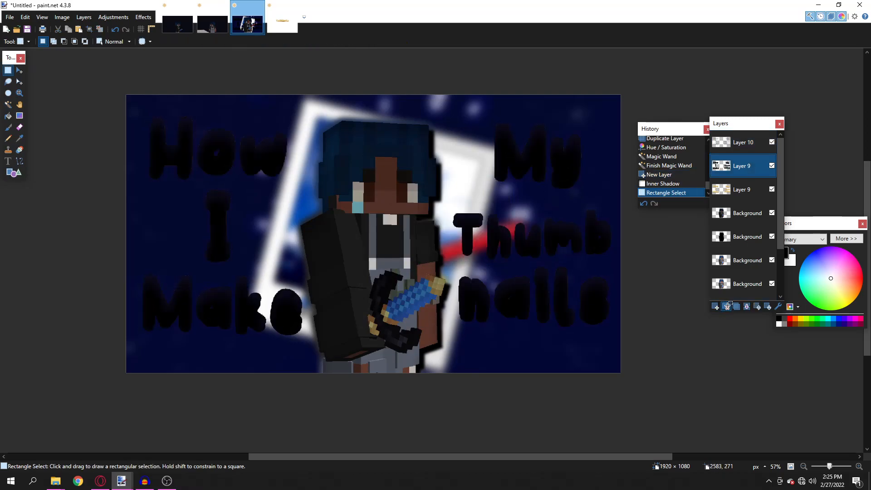
click(725, 307)
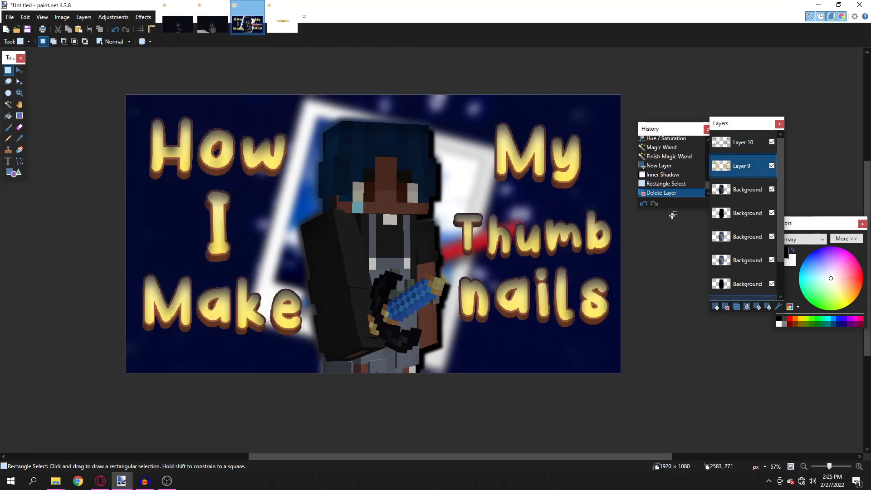
drag(146, 112, 337, 224)
click(344, 223)
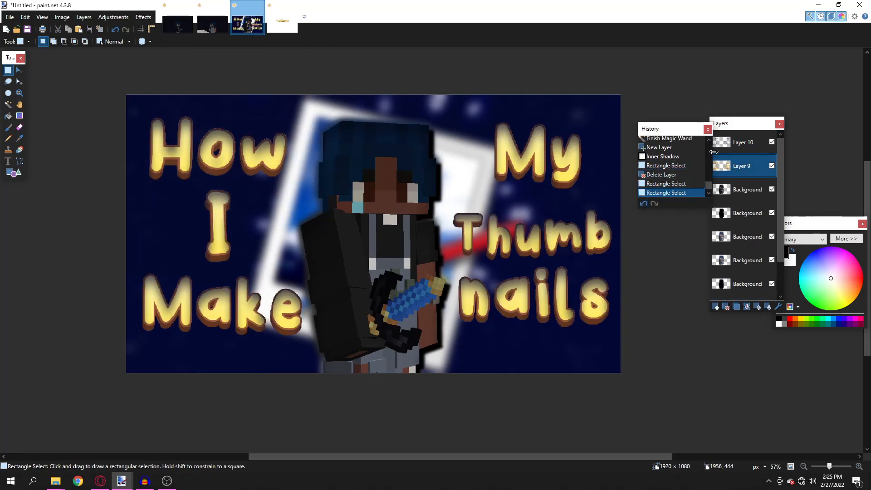
- Set Layer 10's blend mode to Overlay and slightly lower its opacity
double_click(728, 146)
click(390, 244)
click(385, 310)
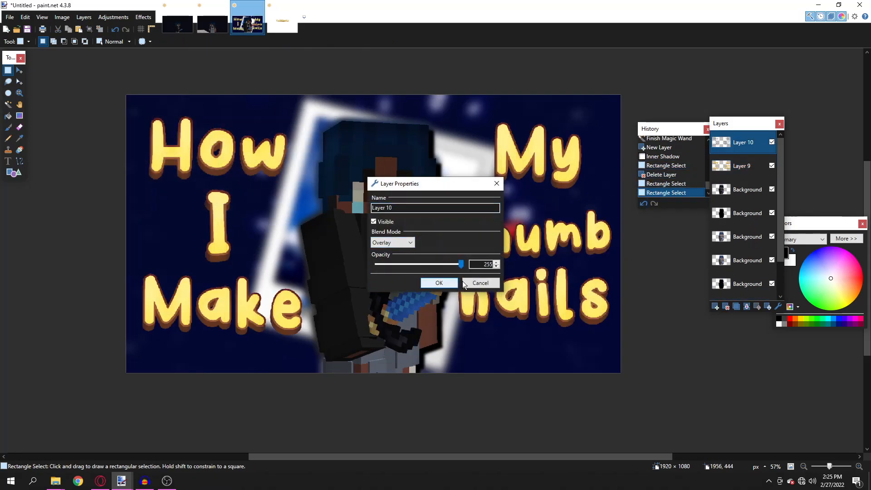
mouse_move(459, 266)
mouse_down()
mouse_move(331, 267)
mouse_move(459, 264)
mouse_up()
click(439, 282)
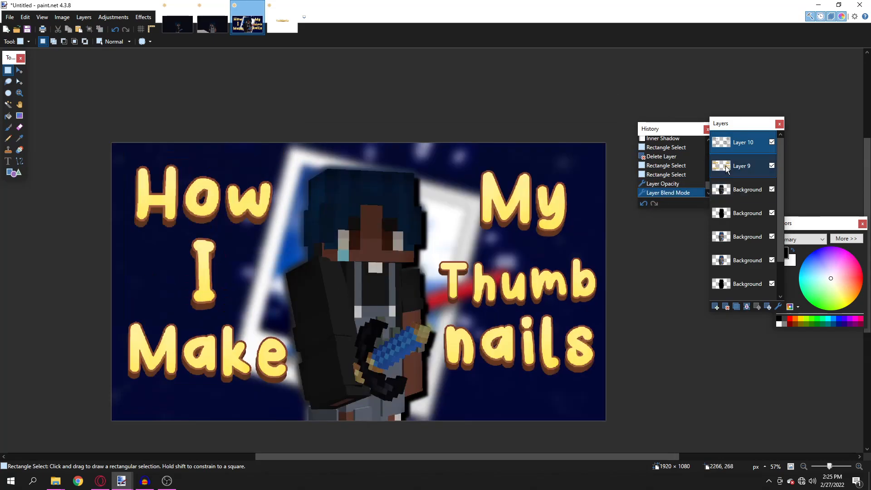
- Duplicate Layer 9 and blacken the copy's text using Hue / Saturation with lightness -100
click(742, 166)
click(739, 311)
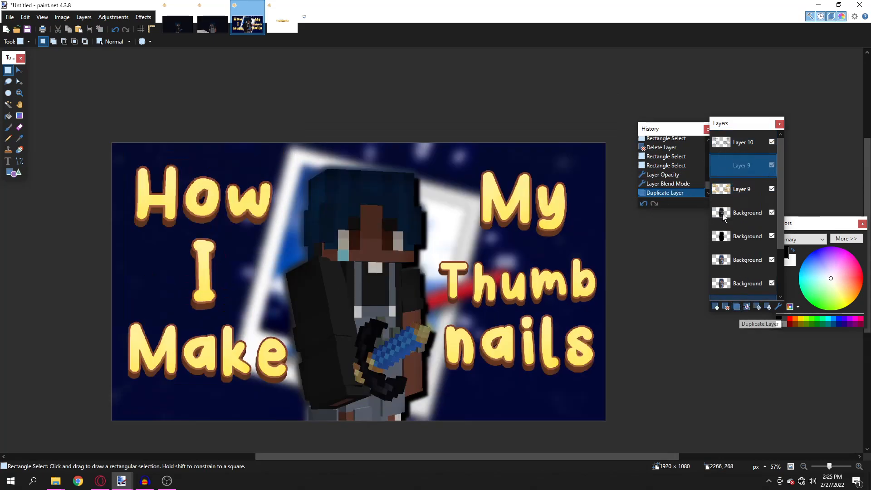
click(113, 17)
click(151, 114)
drag(414, 257, 364, 258)
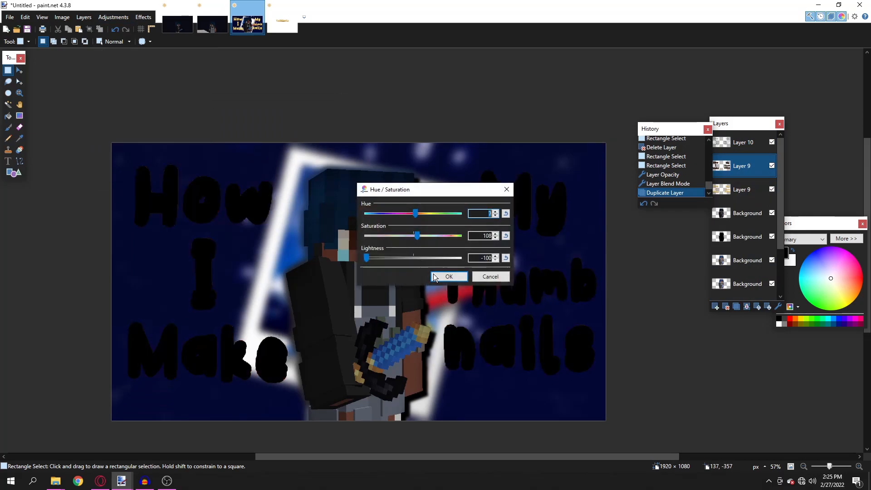
click(443, 276)
- Select the black letters with the Magic Wand, turn them white with Hue / Saturation, and clear the selection
click(8, 104)
click(258, 201)
click(113, 17)
click(136, 105)
drag(405, 257, 460, 258)
click(448, 277)
key(s)
click(457, 274)
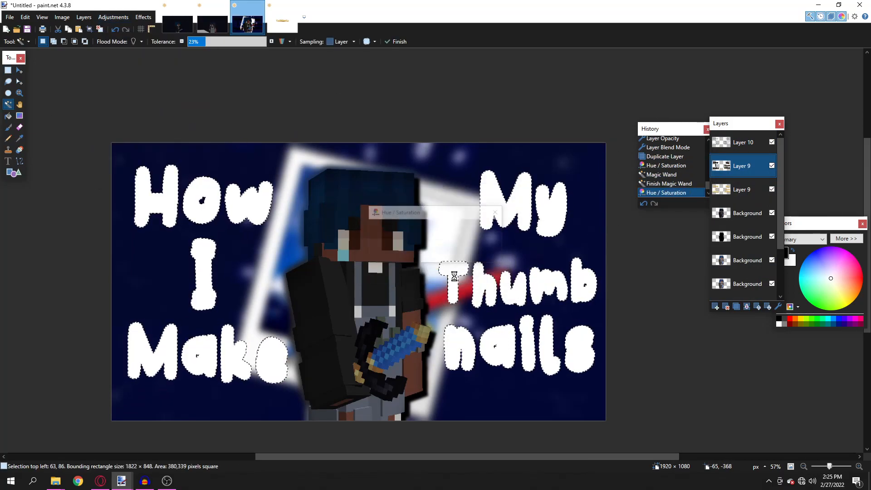
- Set the white lettering copy of Layer 9 to Overlay blend mode with opacity 62
double_click(753, 172)
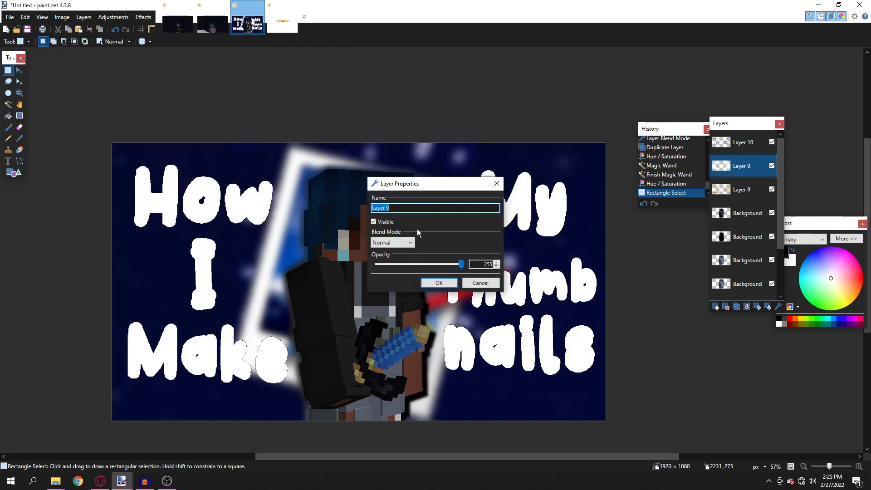
click(393, 243)
click(393, 310)
drag(447, 188, 587, 166)
drag(601, 243, 539, 253)
click(580, 261)
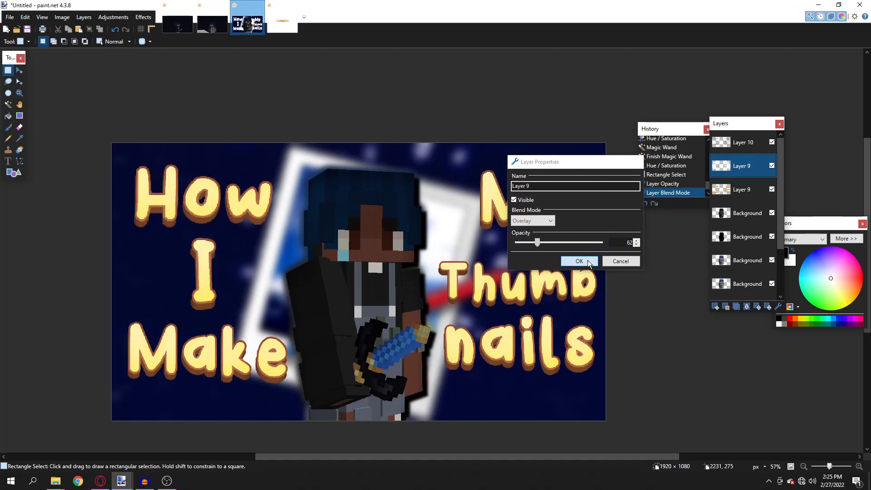
scroll(472, 220, down, 5)
scroll(453, 222, up, 5)
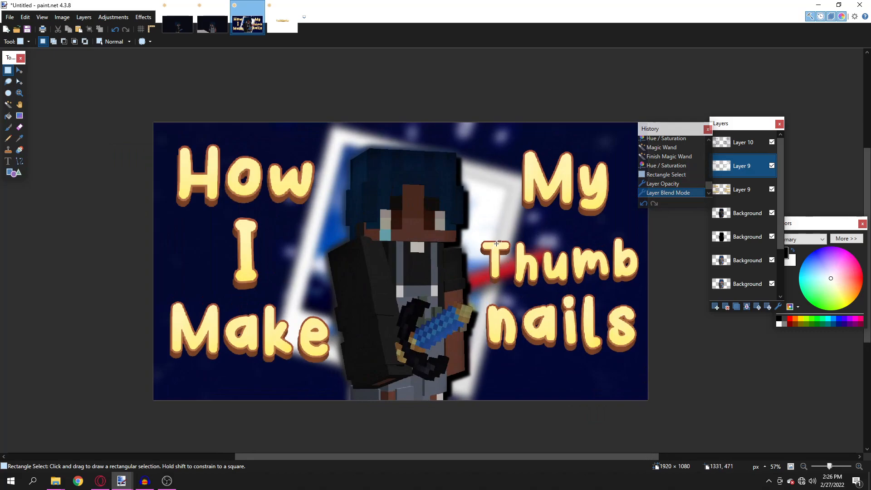
scroll(444, 223, down, 2)
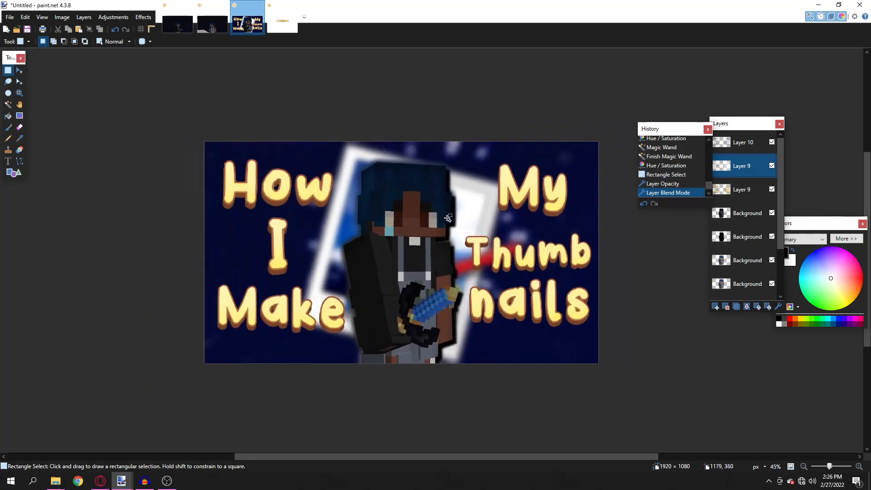
- Duplicate the topmost Background character layer, turn one copy white with Hue / Saturation, and place it above the colored one
click(726, 220)
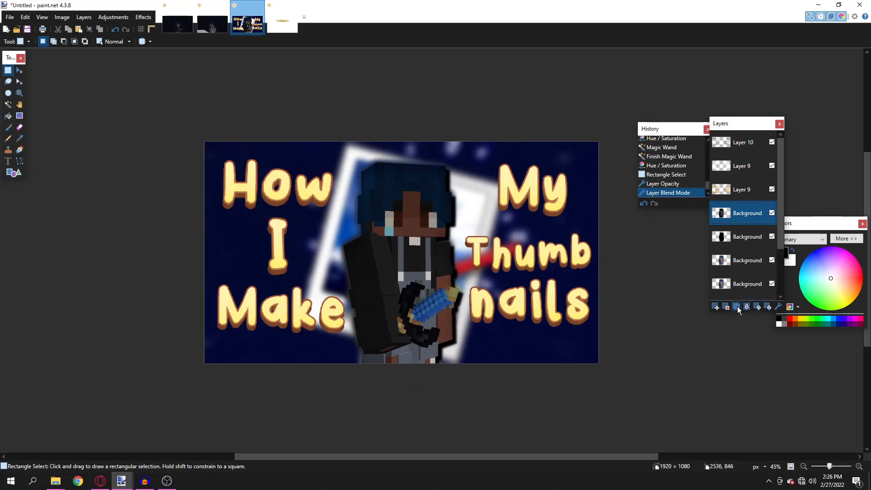
click(737, 308)
click(113, 17)
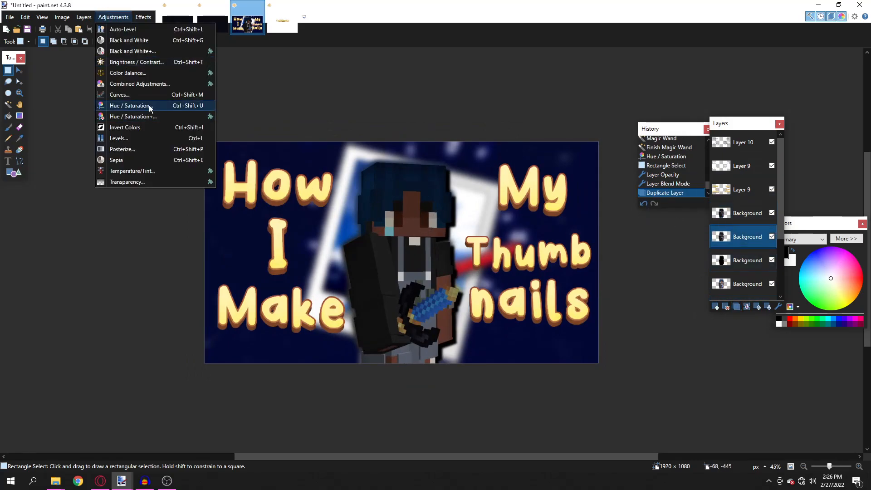
click(132, 105)
click(449, 276)
drag(744, 236, 741, 217)
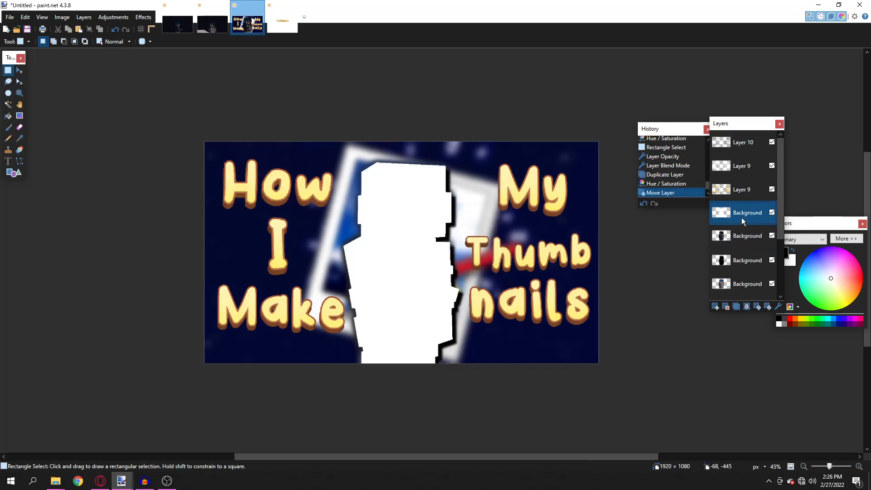
- Set the white character copy's blend mode to Overlay and reduce its opacity
double_click(766, 209)
click(393, 242)
click(402, 304)
drag(436, 183, 635, 175)
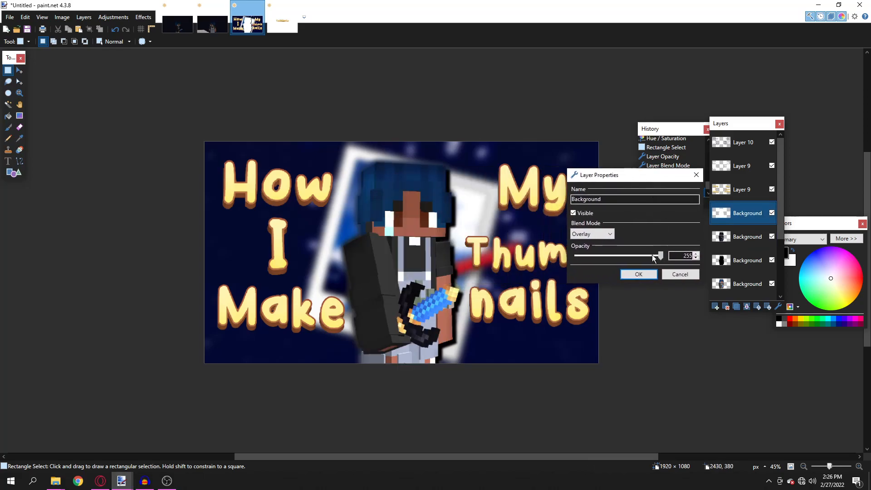
drag(660, 255, 558, 255)
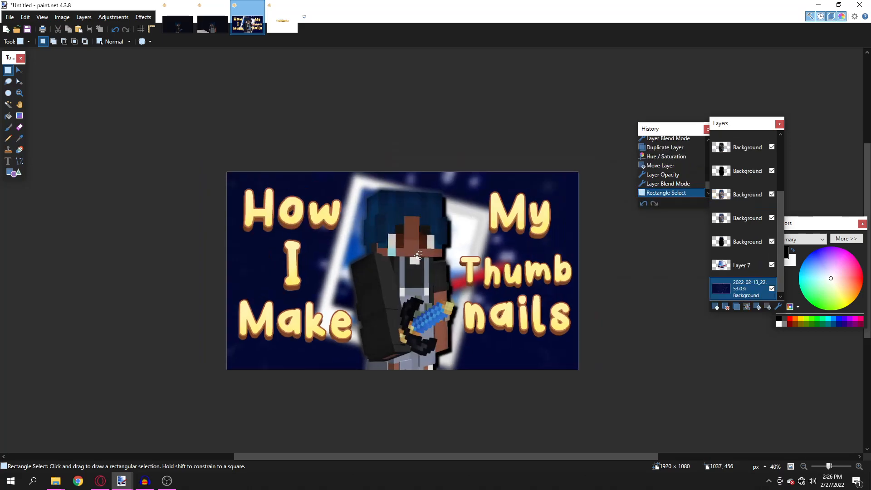
- Delete the two extra Background character layers lying between the black silhouette layers
scroll(424, 248, up, 4)
scroll(425, 248, up, 2)
scroll(402, 248, down, 2)
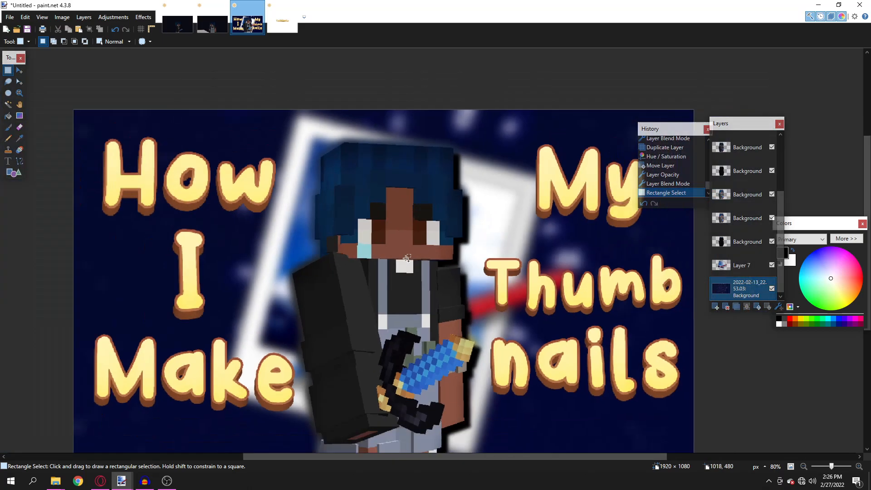
scroll(402, 249, up, 2)
click(744, 194)
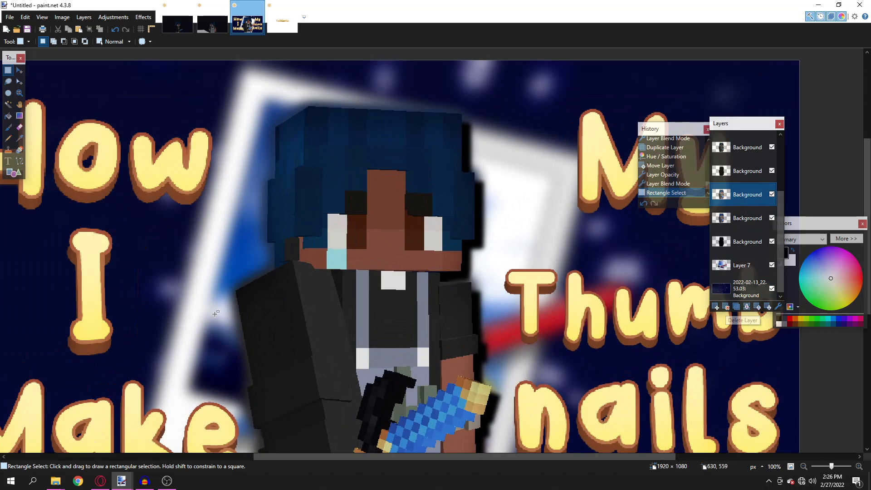
scroll(216, 321, up, 3)
scroll(345, 290, down, 5)
scroll(336, 291, down, 5)
scroll(354, 284, up, 2)
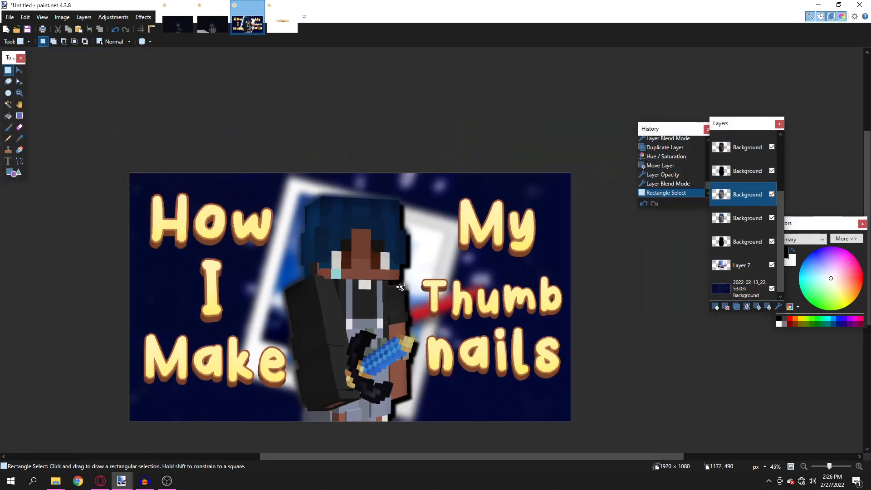
click(726, 307)
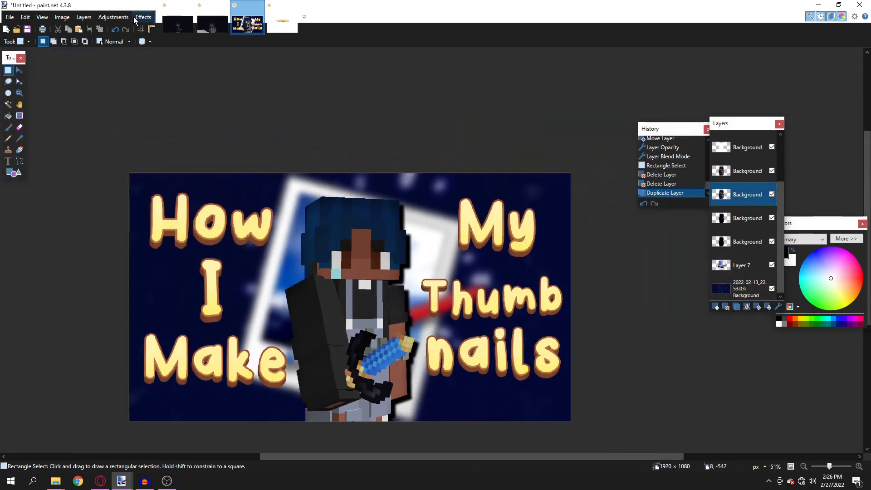
- Duplicate the colored character layer and apply Gaussian Blur to the lower copy
click(142, 17)
mouse_move(176, 55)
click(263, 68)
click(449, 254)
scroll(291, 305, up, 4)
scroll(318, 286, down, 4)
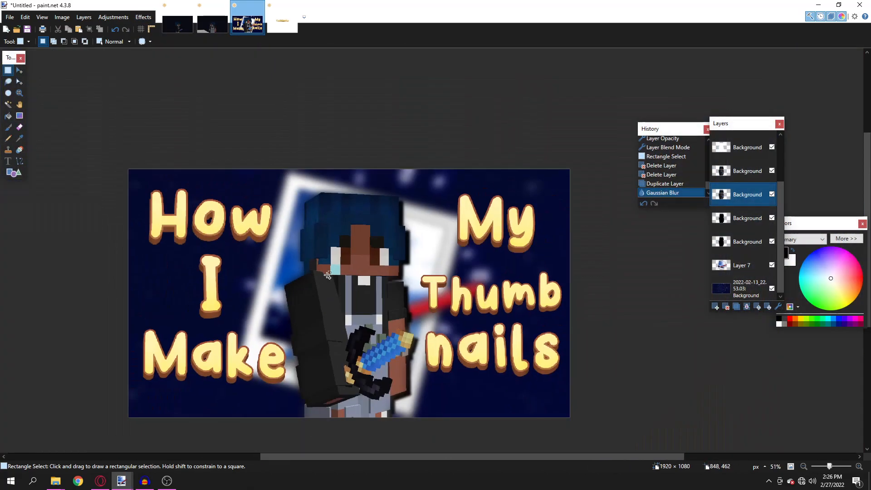
scroll(325, 275, up, 1)
- Try a Glow effect and a Hue / Saturation adjustment with lightness 100 on the blurred character layer
click(739, 307)
key(ctrl+z)
click(142, 17)
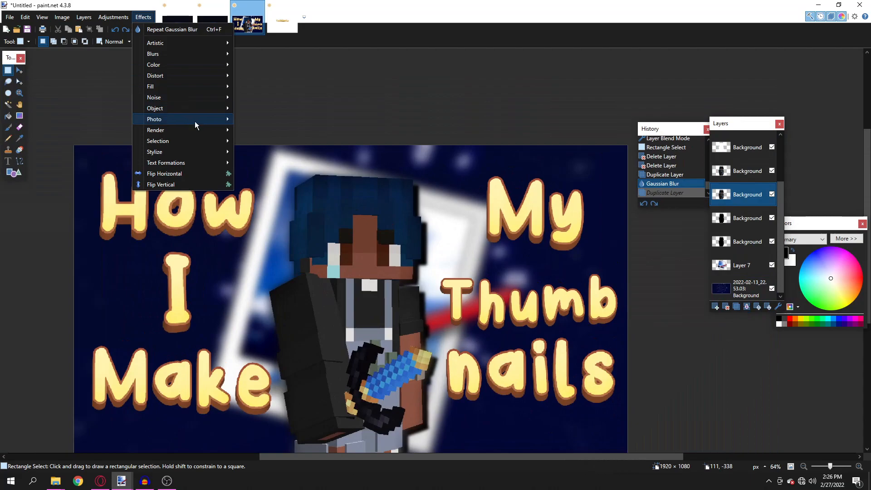
mouse_move(195, 122)
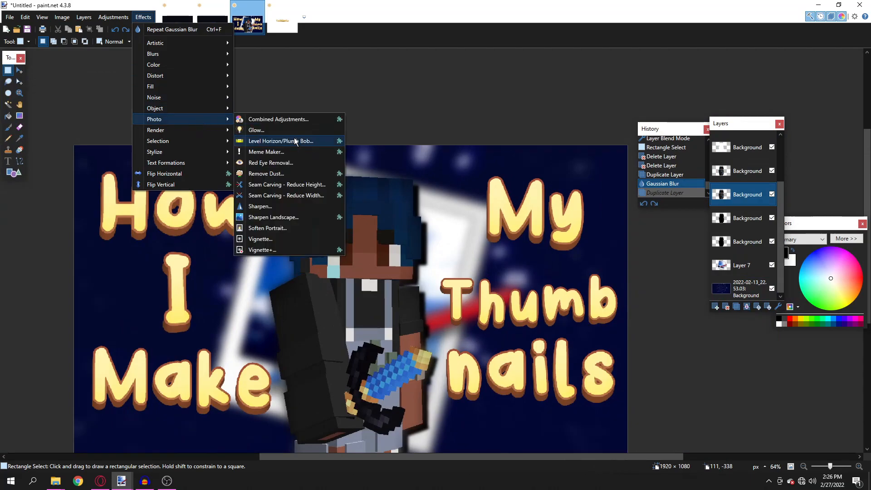
click(292, 140)
click(114, 17)
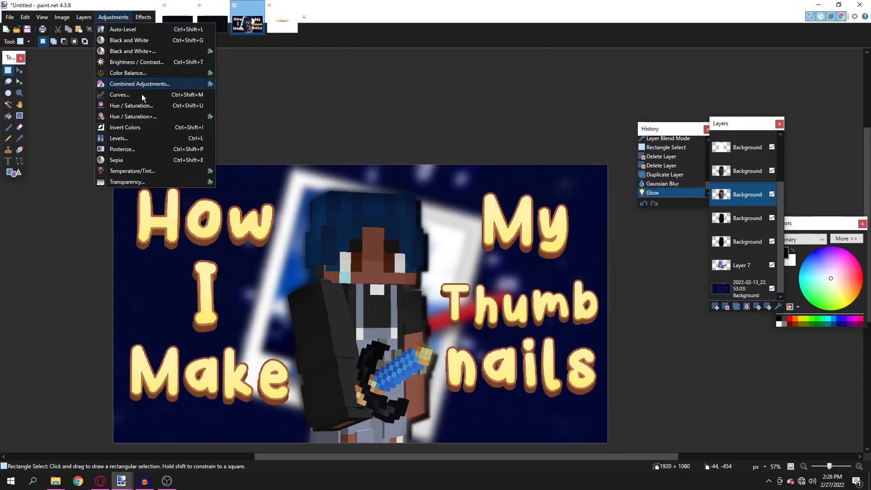
click(132, 105)
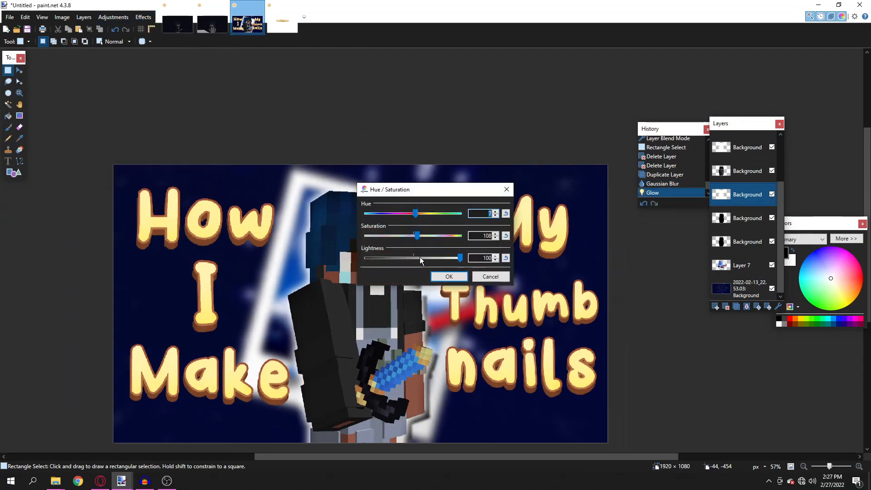
click(449, 276)
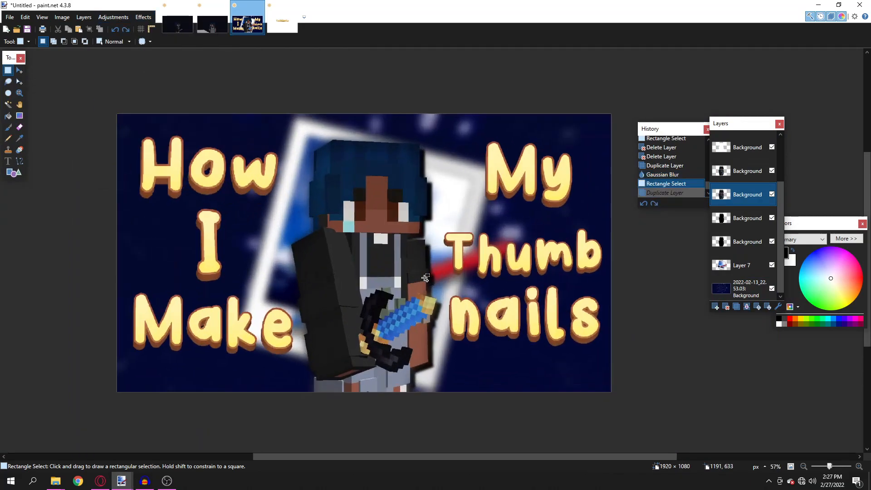
- Delete the dark blue 2022-02-13_22.53.03 background layer at the base of the layer stack
scroll(399, 297, down, 1)
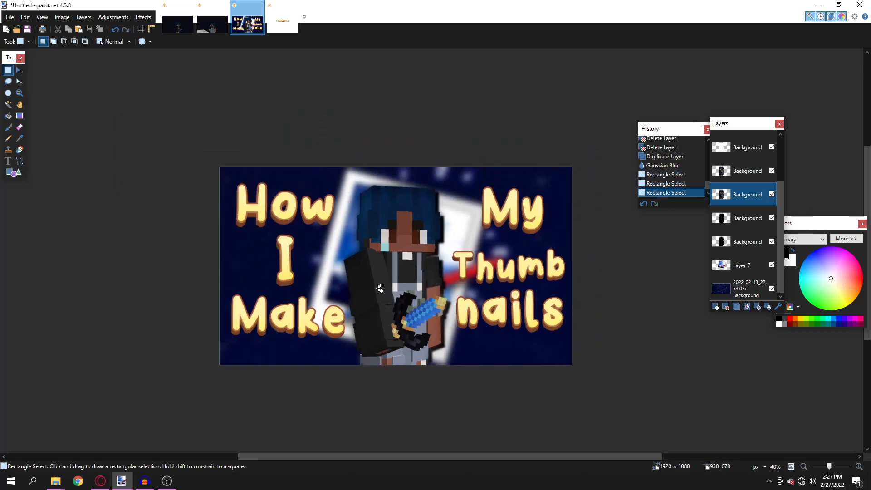
scroll(395, 283, up, 2)
click(744, 293)
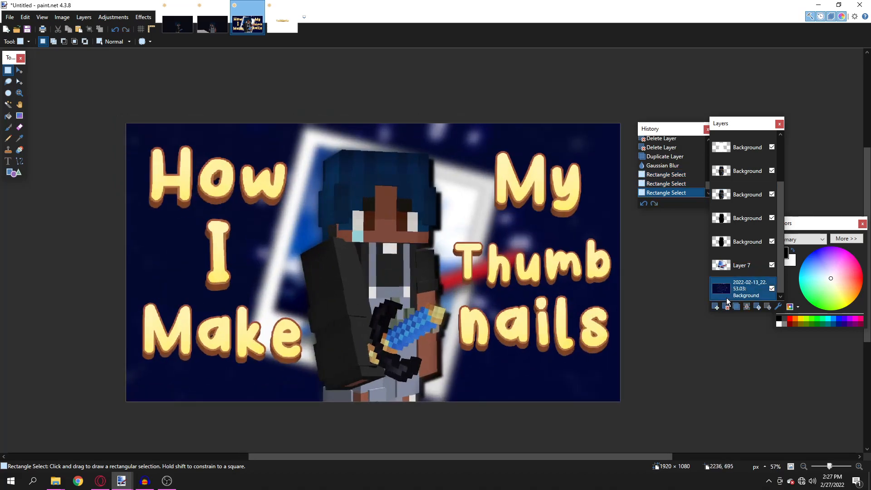
click(726, 305)
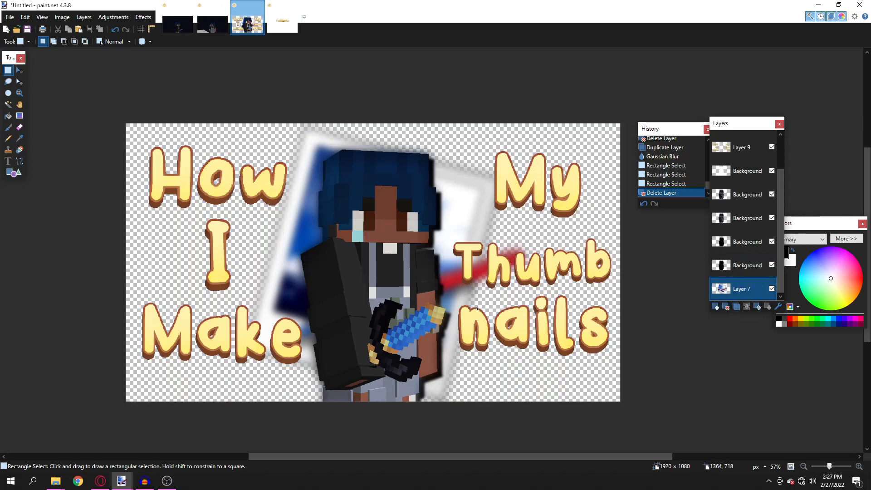
- Add the pink starry image 2022-02-18_09.38.02 as a new layer and move it beneath all other layers
click(57, 480)
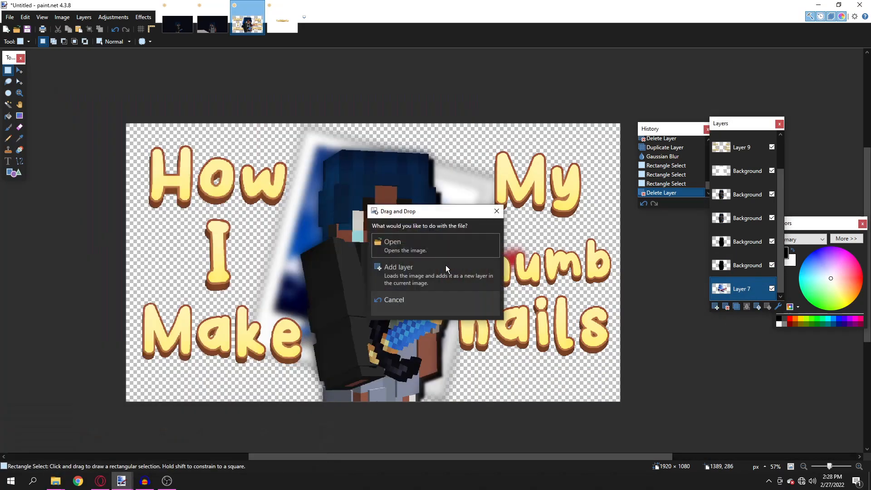
click(446, 268)
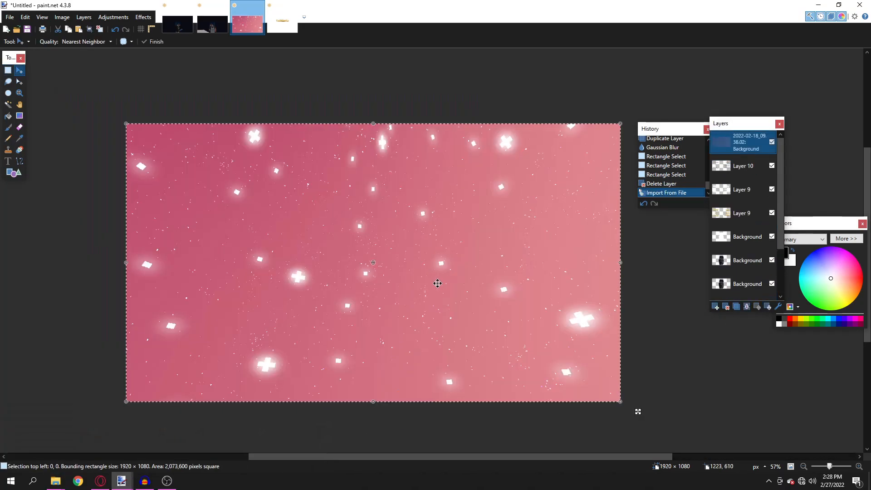
drag(735, 143, 739, 295)
- Apply a Gaussian Blur with radius 24 to the pink starry background layer
click(113, 16)
click(144, 17)
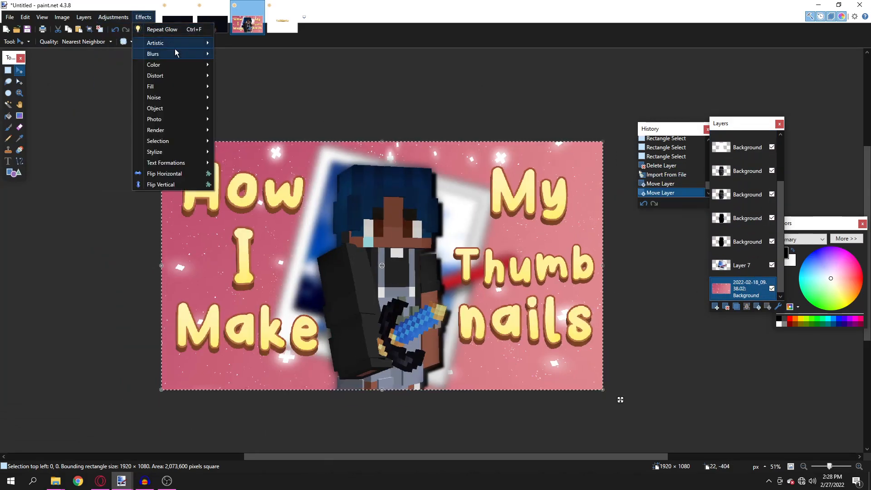
mouse_move(150, 56)
click(245, 66)
drag(384, 239, 378, 236)
click(451, 254)
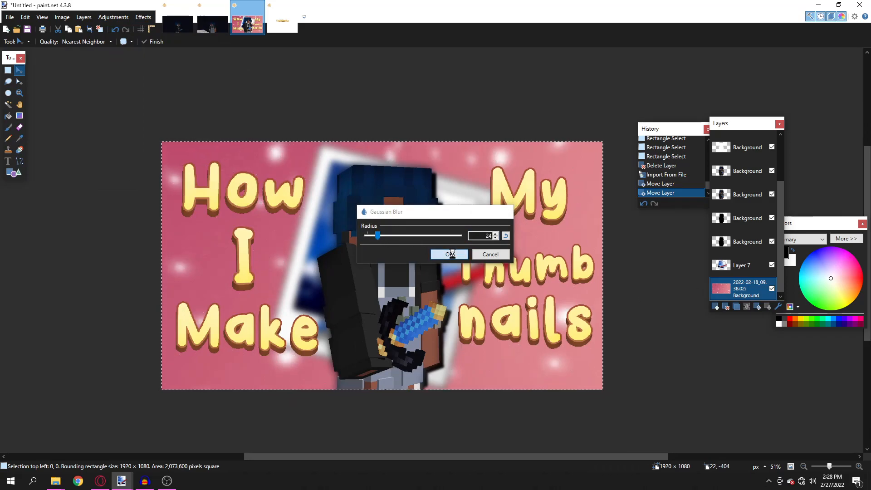
- Recolor the blurred starry background from pink to blue-violet by shifting its hue with Hue / Saturation
click(119, 19)
click(136, 107)
click(482, 349)
click(113, 18)
click(136, 107)
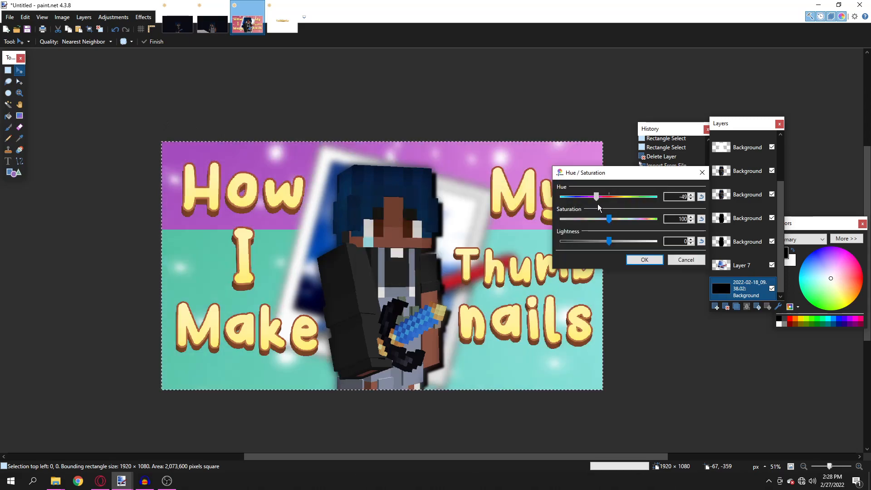
drag(599, 203, 615, 203)
- Finish the active move and clear the selection around the starry background
scroll(438, 274, down, 7)
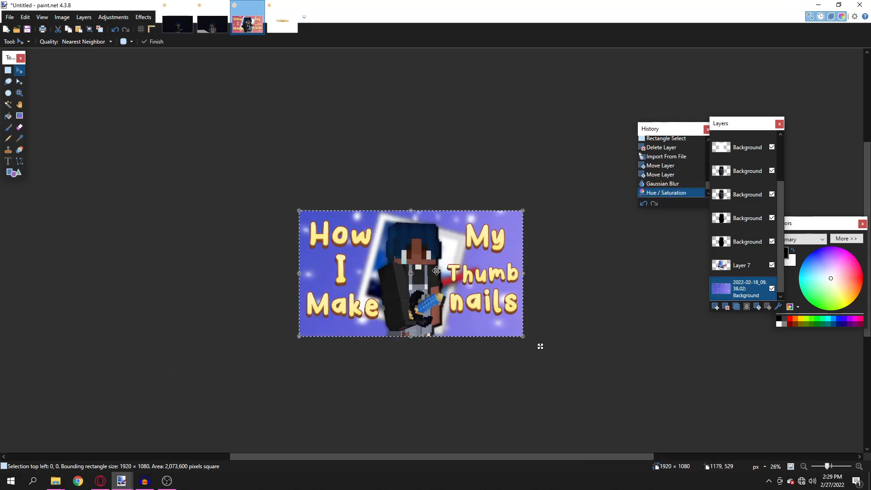
click(441, 264)
scroll(440, 264, up, 2)
key(s)
key(ctrl+d)
scroll(442, 272, down, 2)
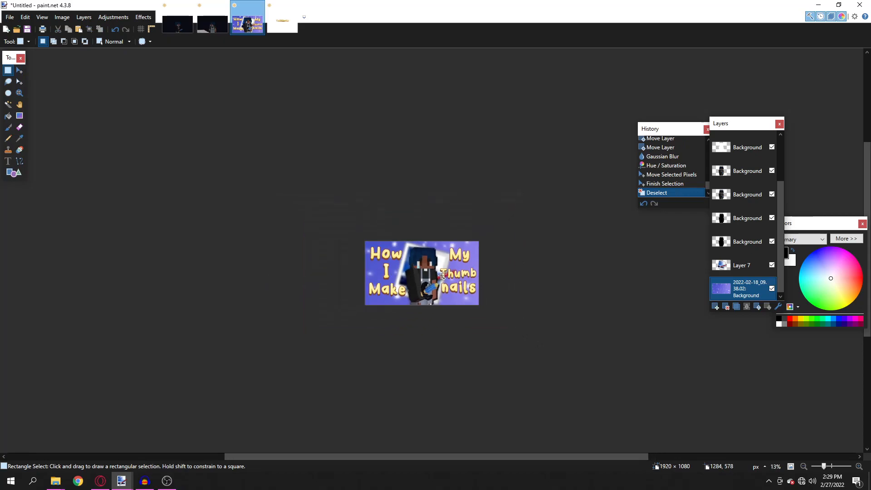
- Shift the starry background to light blue with Hue / Saturation and delete Layer 7 with the blurred picture frame
scroll(442, 275, up, 4)
scroll(443, 276, up, 1)
scroll(433, 265, down, 3)
scroll(431, 268, up, 3)
key(ctrl+shift+Delete)
scroll(413, 284, up, 2)
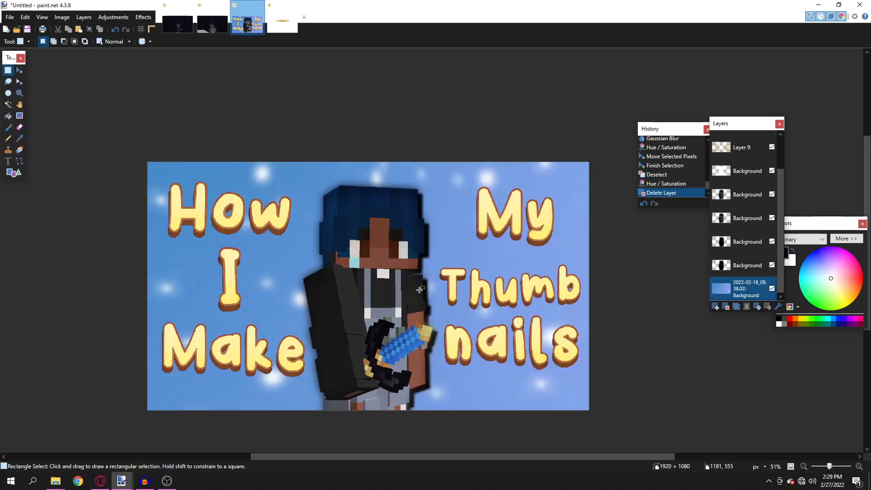
- Undo and redo the deletion of Layer 7 to compare the thumbnail with and without the frame
key(ctrl+z)
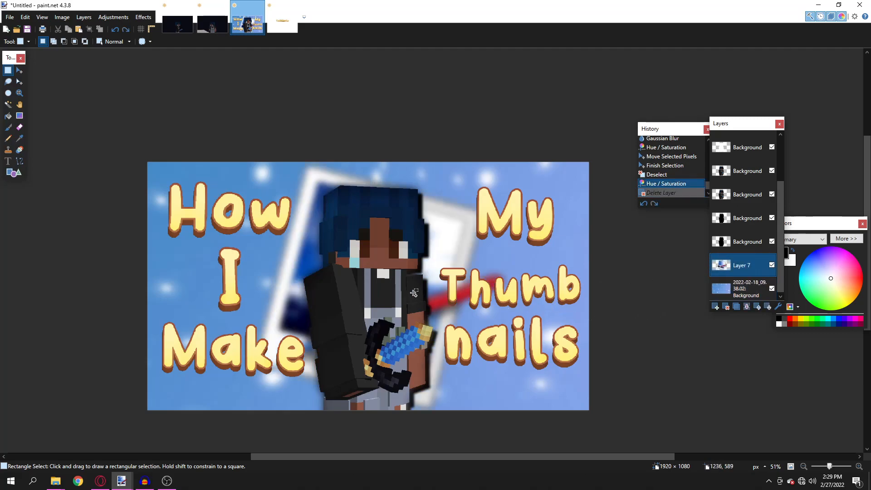
key(ctrl+y)
scroll(321, 230, down, 3)
scroll(257, 202, up, 4)
scroll(261, 254, up, 1)
scroll(262, 255, down, 3)
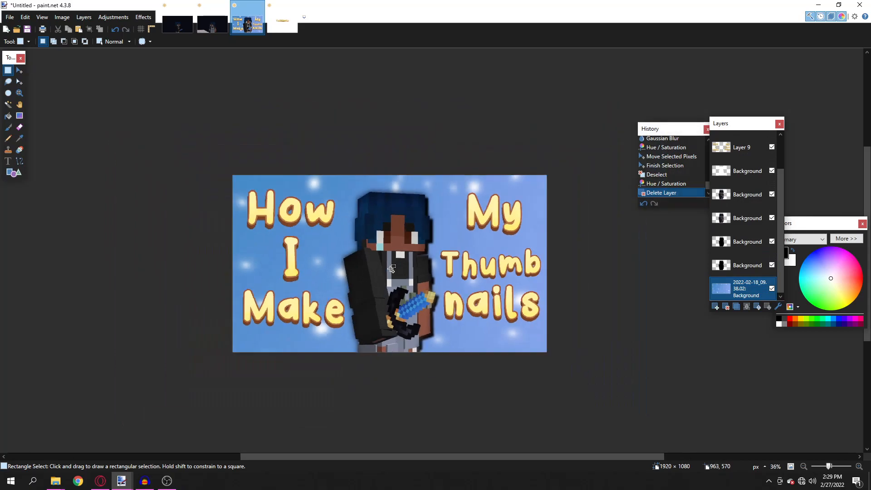
scroll(401, 267, up, 2)
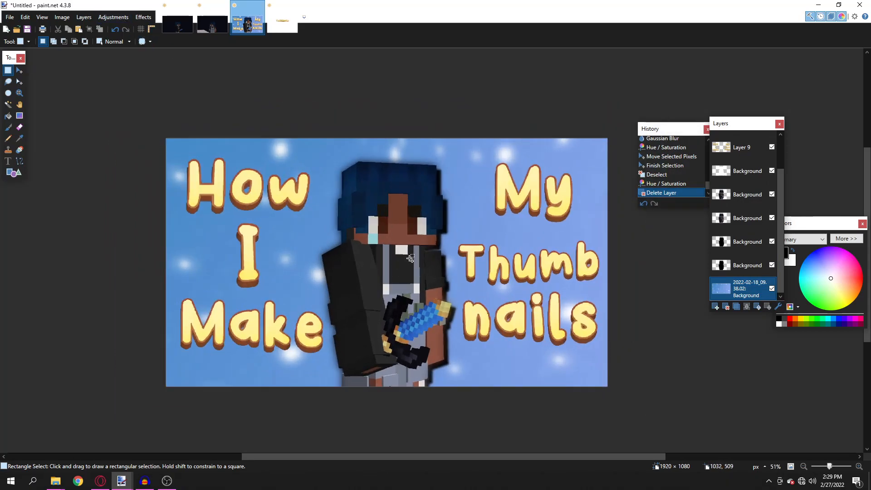
- Duplicate the blurred starry background layer and turn the copy white with Hue / Saturation
scroll(408, 258, down, 1)
click(736, 307)
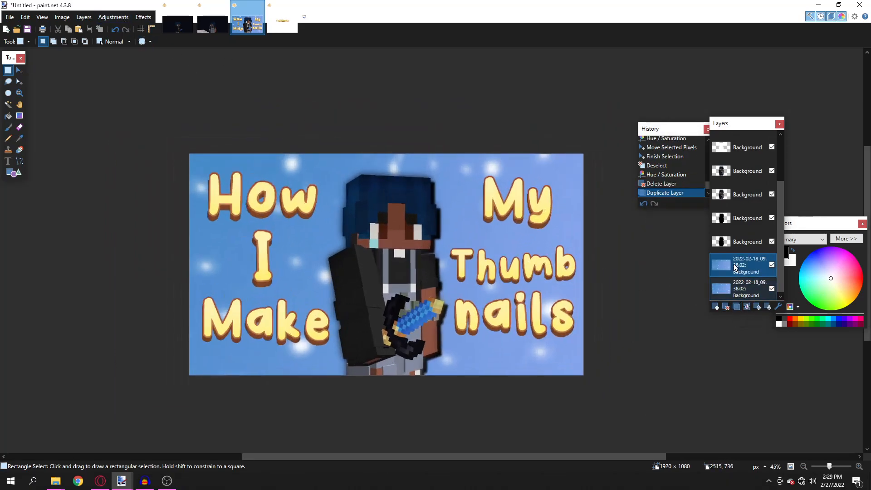
click(113, 17)
click(132, 96)
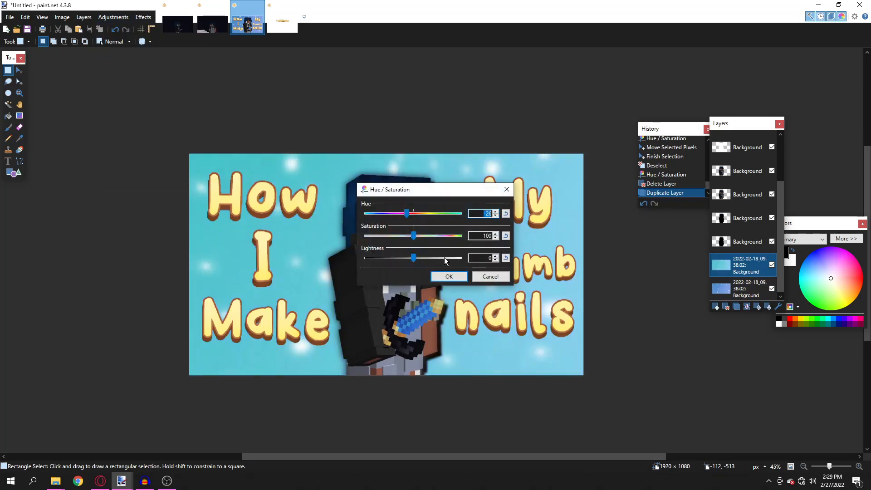
click(449, 276)
- Set the white background copy's blend mode to Overlay and its opacity to 84
key(F4)
click(392, 242)
click(401, 306)
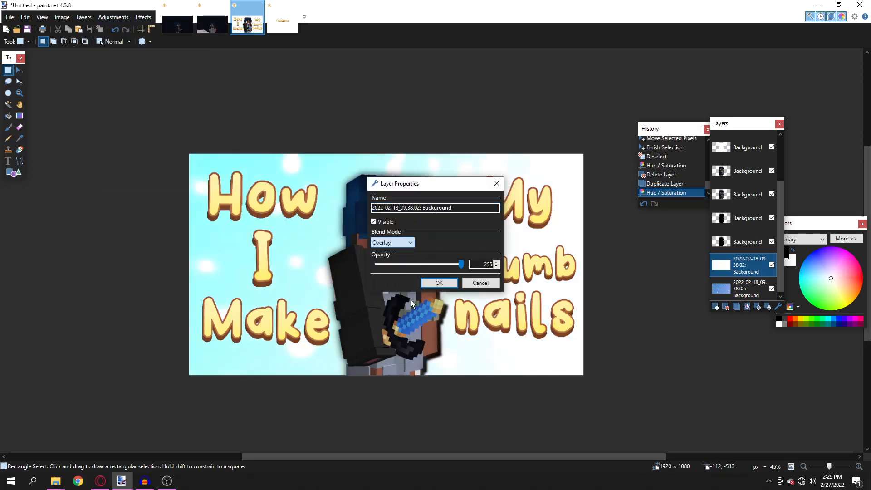
drag(434, 266, 405, 267)
click(439, 283)
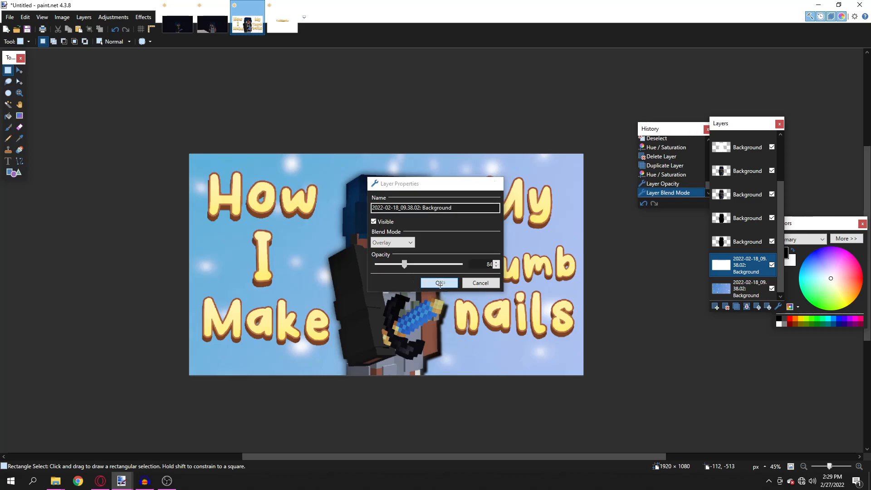
scroll(436, 287, down, 6)
click(434, 282)
scroll(435, 282, up, 5)
click(435, 282)
- Open the Custom Sky Tutorial folder in File Explorer and try to import the star overlay image into the thumbnail
mouse_move(54, 476)
click(57, 457)
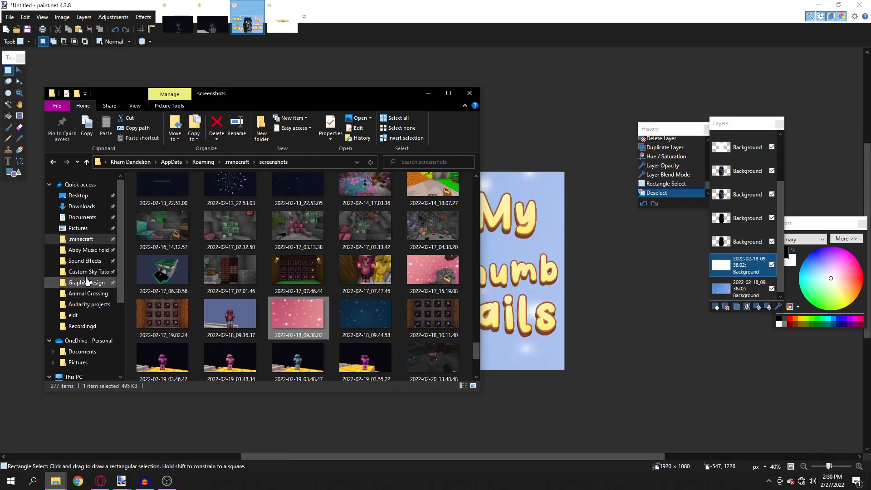
click(88, 271)
scroll(299, 247, down, 5)
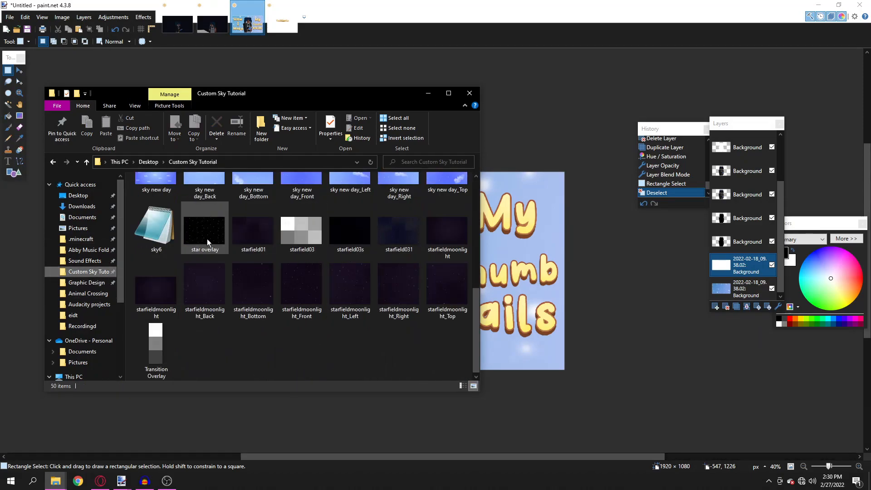
drag(207, 238, 572, 259)
click(422, 267)
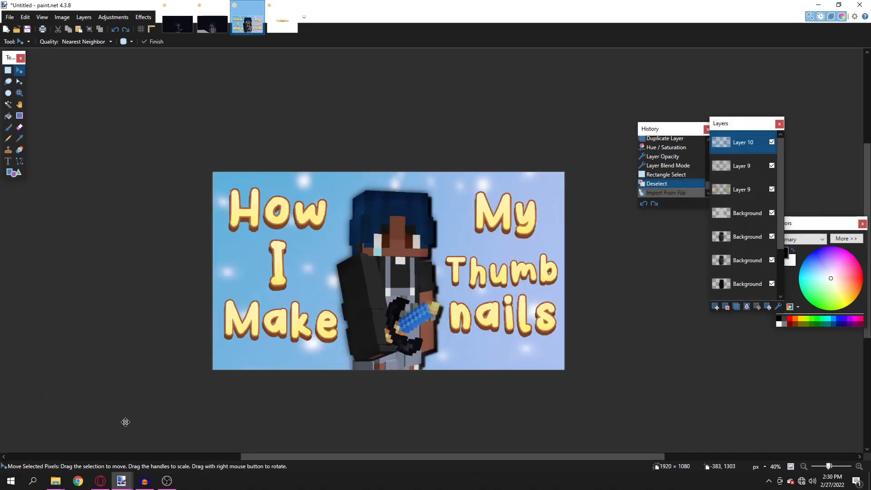
- Paste the star overlay image from the folder into a new layer, keeping the canvas size, and scale it down
mouse_move(55, 481)
click(68, 442)
key(ctrl+a)
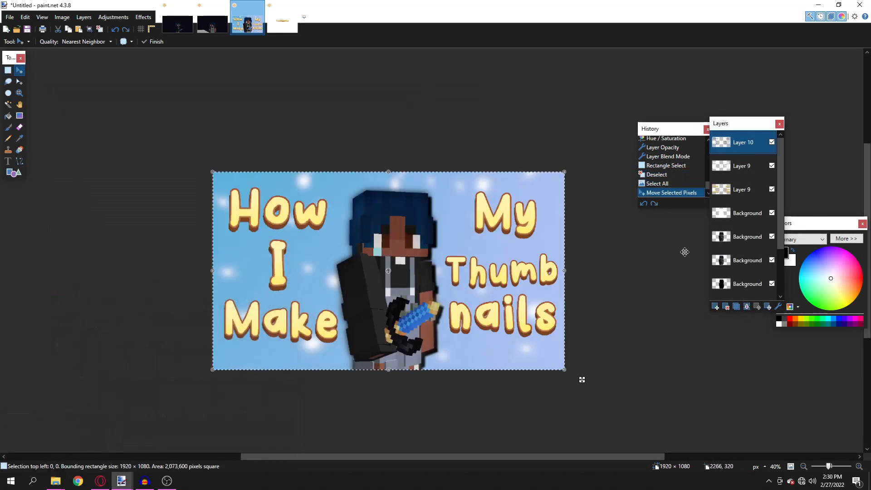
click(715, 307)
key(ctrl+v)
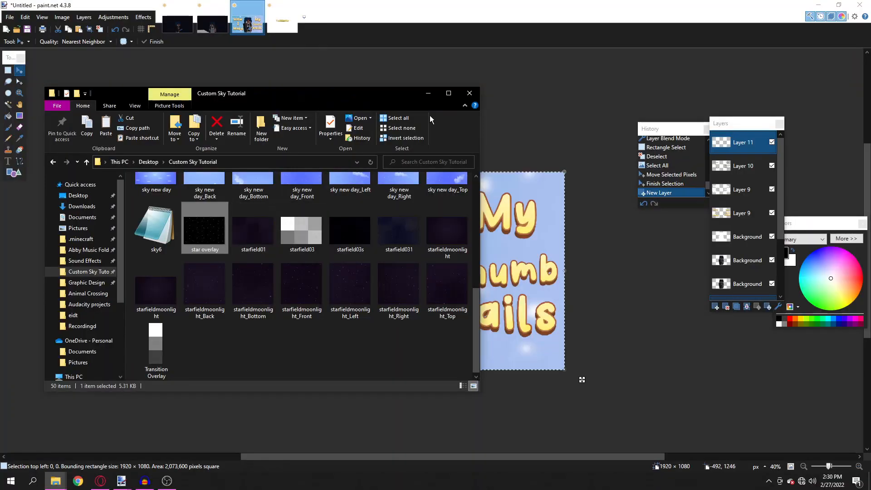
key(alt+Tab)
key(ctrl+v)
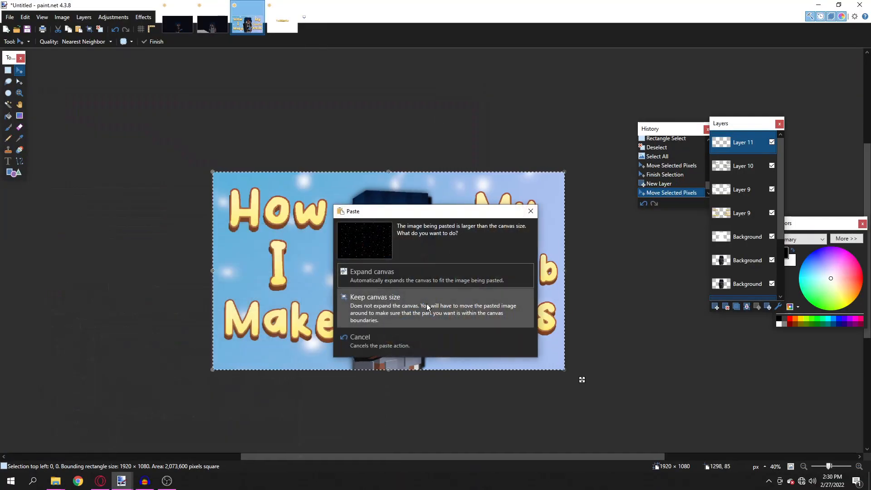
click(426, 303)
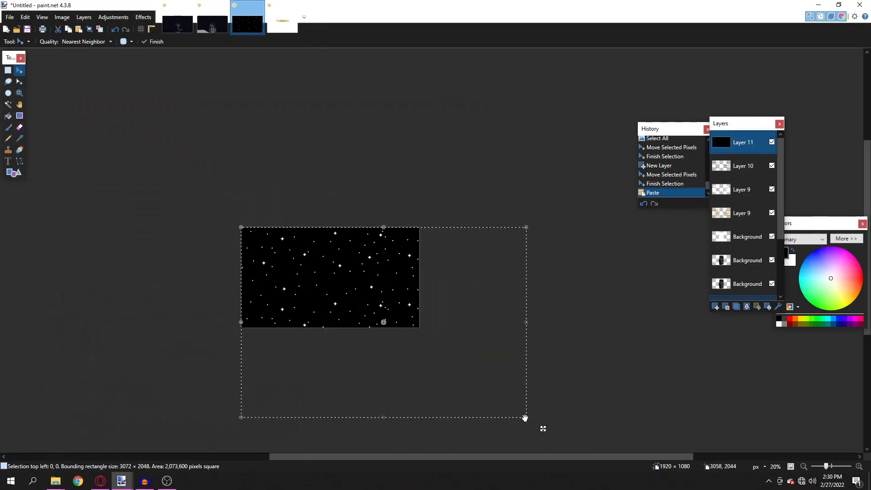
drag(494, 395, 422, 333)
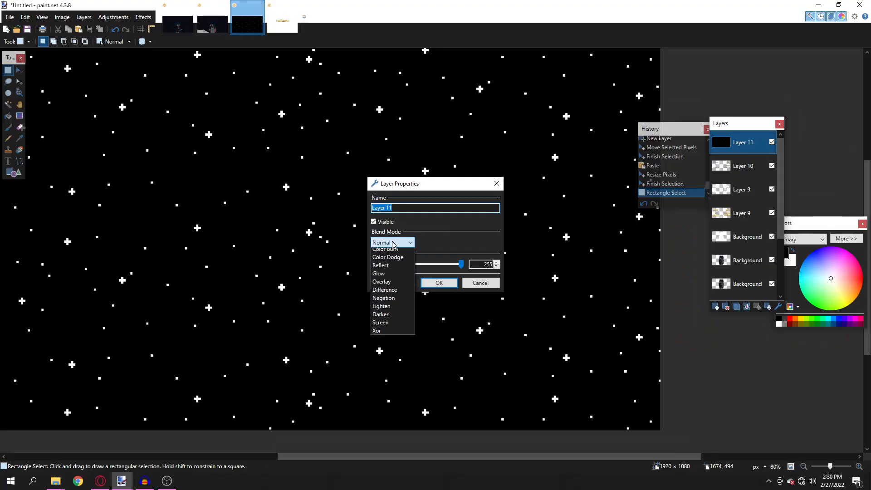
- Try several blend modes on the star overlay layer and set it to Screen
click(388, 310)
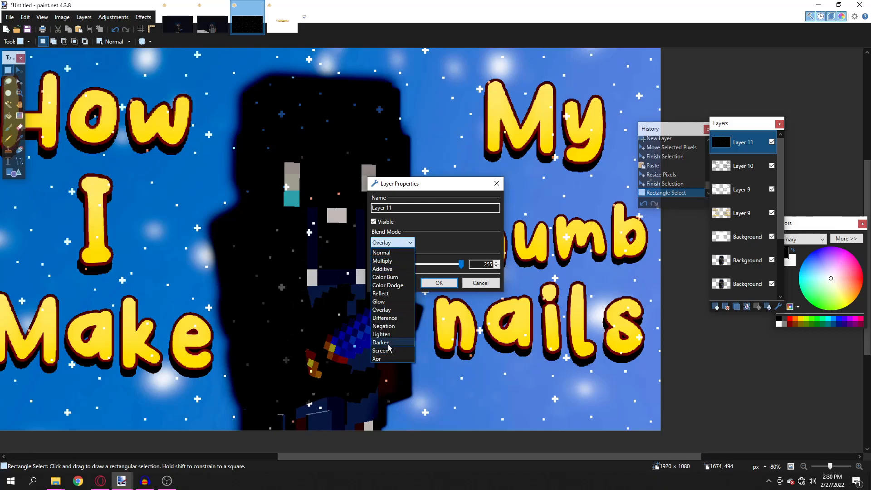
click(388, 344)
click(395, 243)
click(396, 278)
click(393, 243)
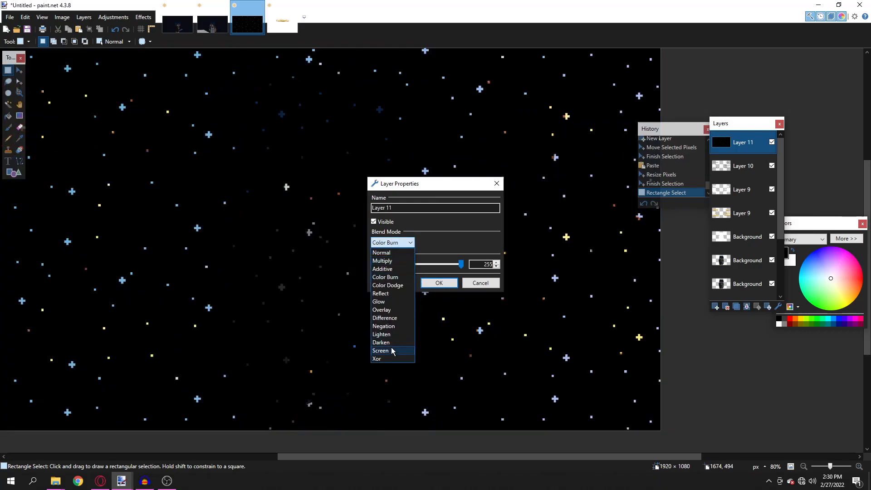
click(393, 351)
click(438, 282)
- Move the star overlay layer below the character layers, directly above the sky background layers
scroll(421, 249, down, 4)
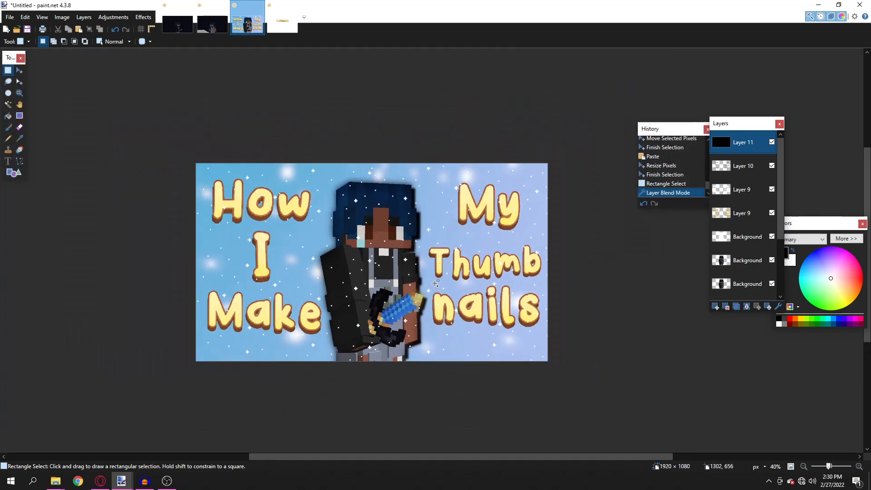
scroll(421, 249, up, 20)
drag(356, 279, 454, 386)
click(477, 363)
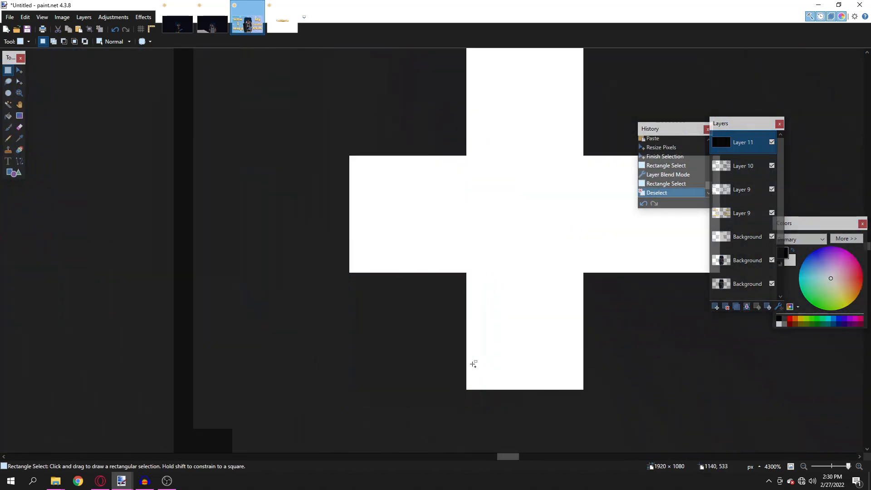
scroll(477, 363, down, 20)
drag(743, 142, 744, 240)
scroll(488, 244, up, 2)
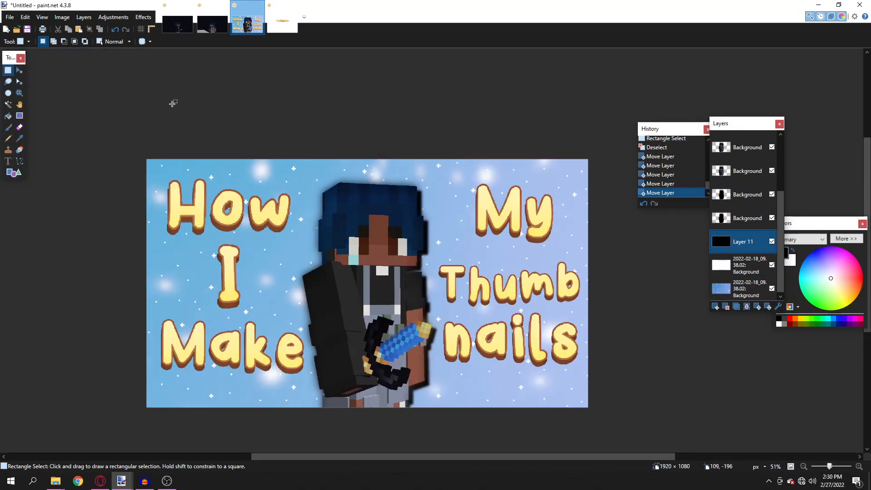
- Apply a Gaussian Blur to the star overlay layer and duplicate the layer
click(145, 21)
mouse_move(181, 56)
click(267, 64)
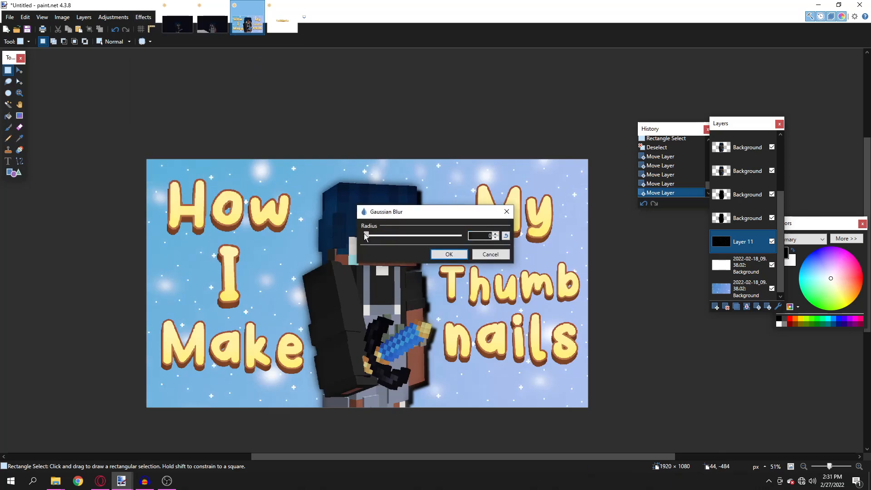
click(445, 254)
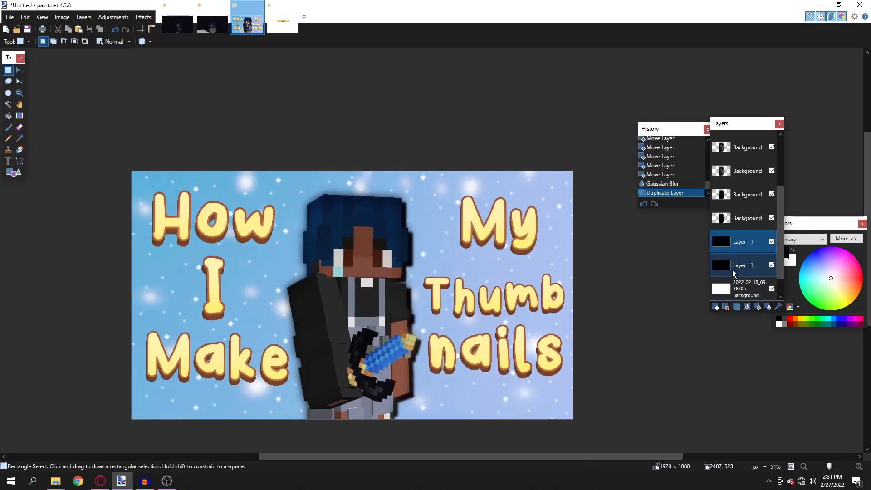
- Apply the Glow effect to the duplicated star overlay layer
click(144, 17)
mouse_move(216, 123)
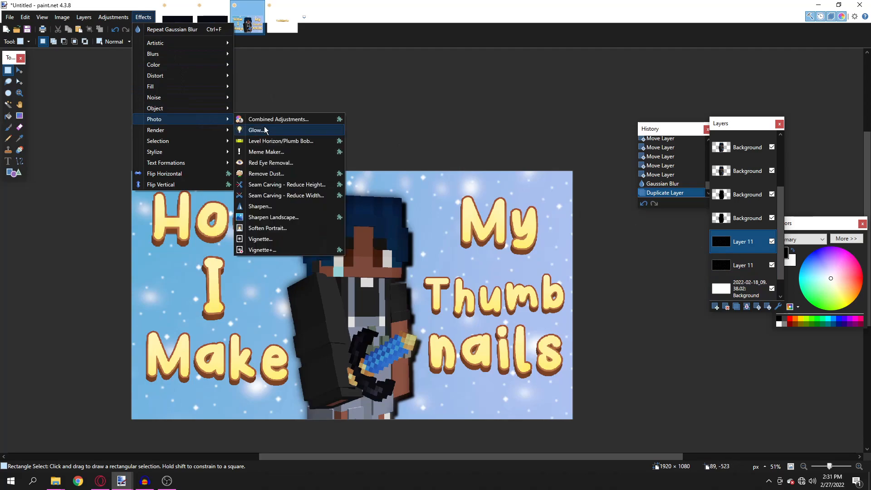
click(261, 130)
click(439, 277)
scroll(438, 282, down, 4)
scroll(426, 285, up, 6)
scroll(415, 287, down, 3)
scroll(416, 287, up, 1)
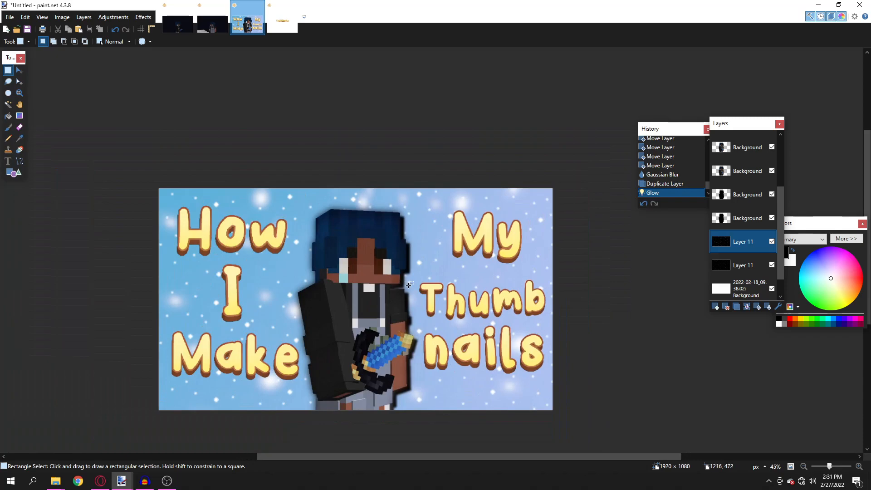
scroll(409, 284, down, 1)
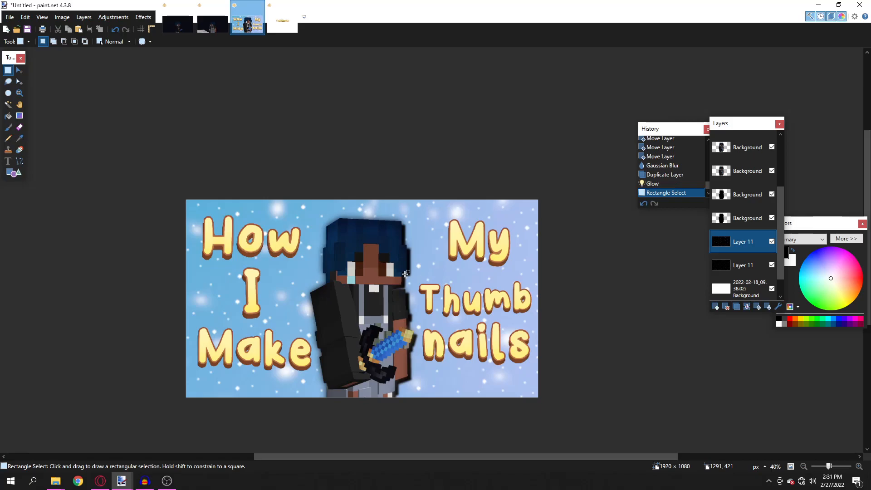
drag(147, 193, 558, 444)
click(470, 351)
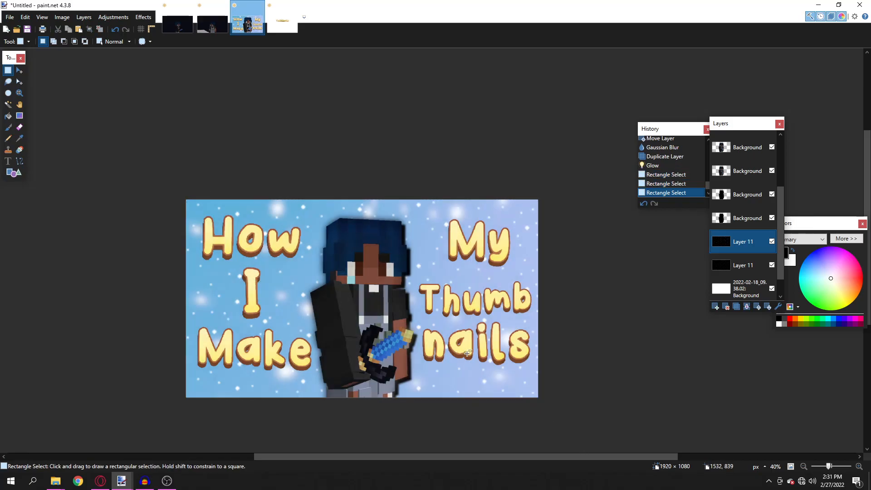
scroll(465, 351, down, 1)
scroll(752, 257, up, 3)
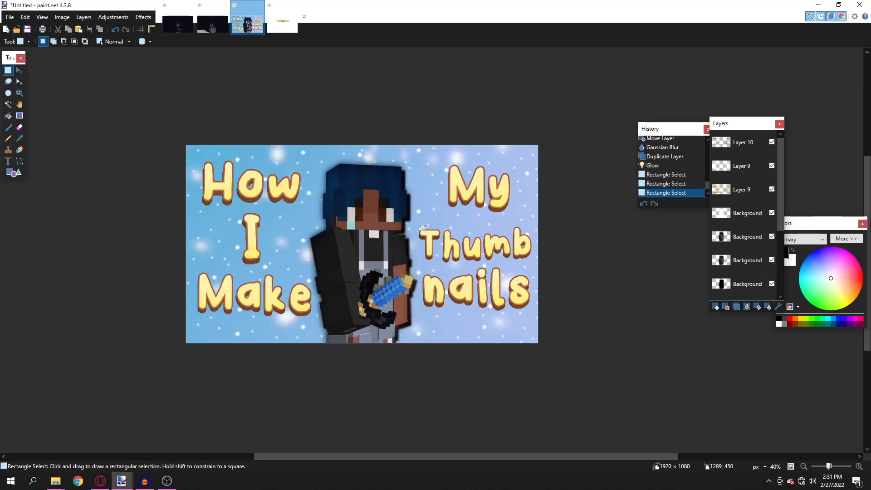
scroll(421, 226, up, 4)
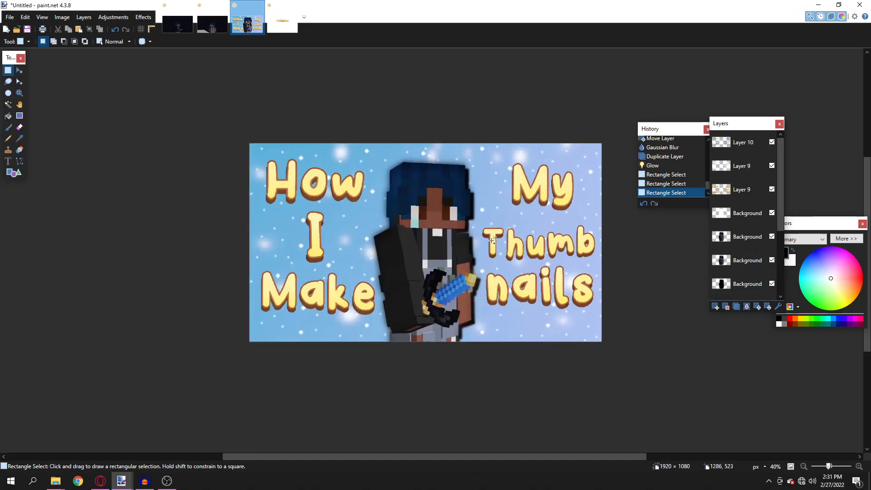
- Duplicate the lettering layer and apply a Gaussian Blur to the copy beneath it
click(737, 306)
click(143, 17)
mouse_move(181, 54)
click(232, 64)
mouse_move(378, 239)
mouse_down()
mouse_move(386, 241)
mouse_move(373, 244)
mouse_up()
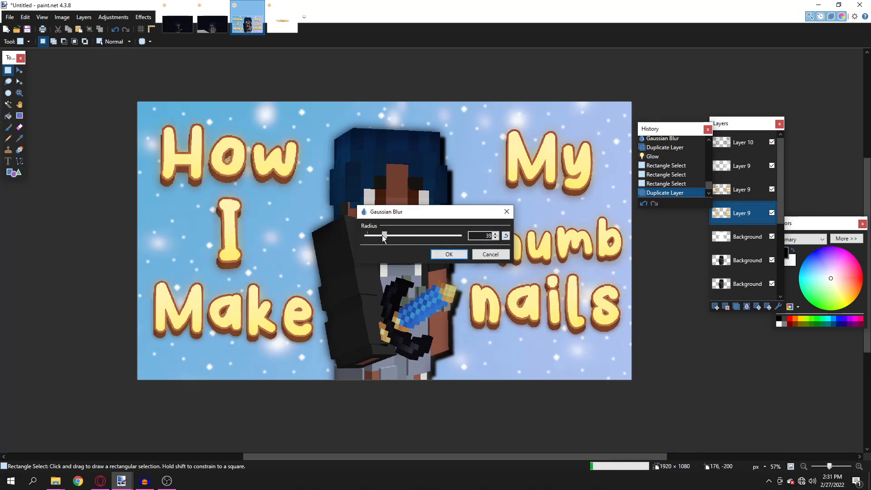
click(448, 254)
- Apply the Glow effect to the blurred copy of the lettering
click(139, 18)
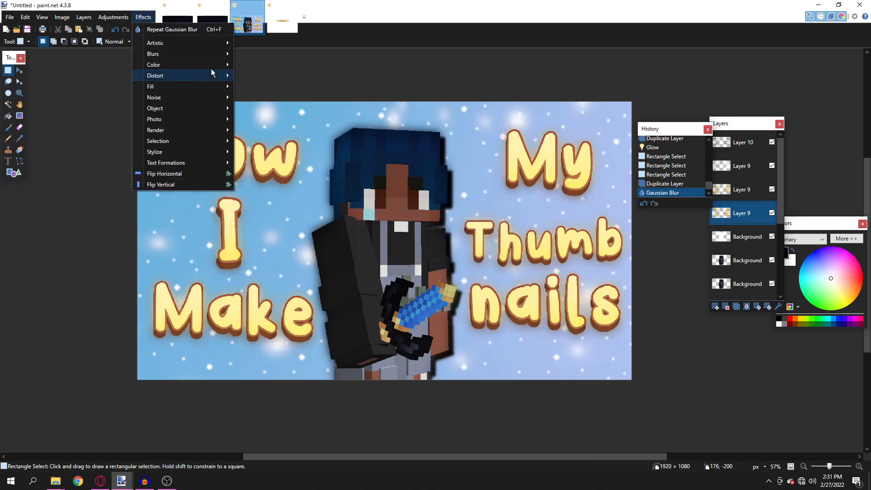
mouse_move(218, 54)
mouse_move(154, 118)
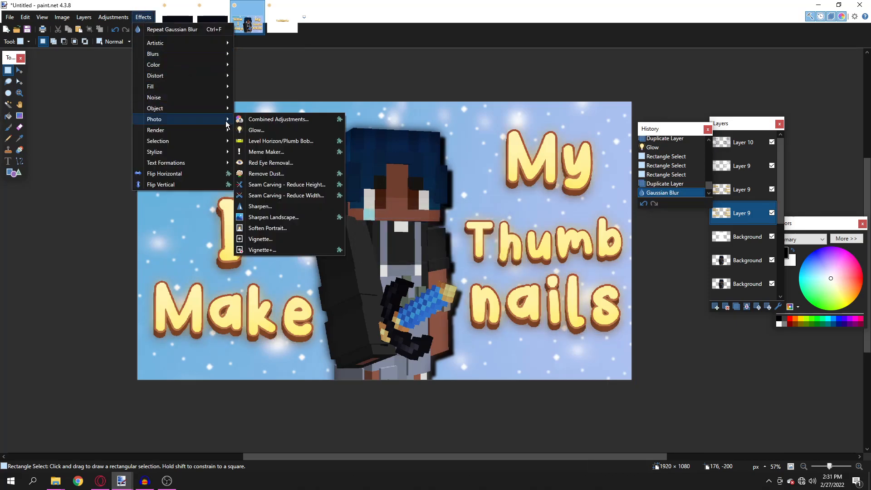
click(263, 130)
click(448, 276)
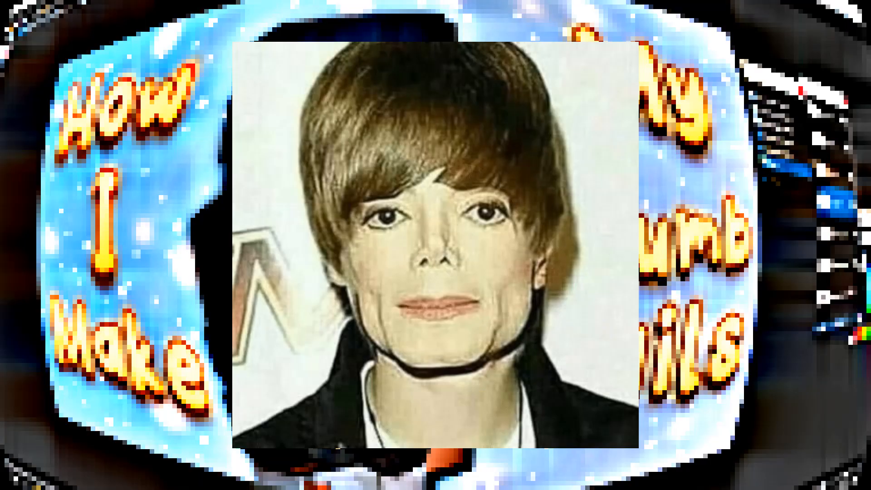
- Darken the blurred lettering copy to black with Hue / Saturation to form a shadow behind the text
click(113, 18)
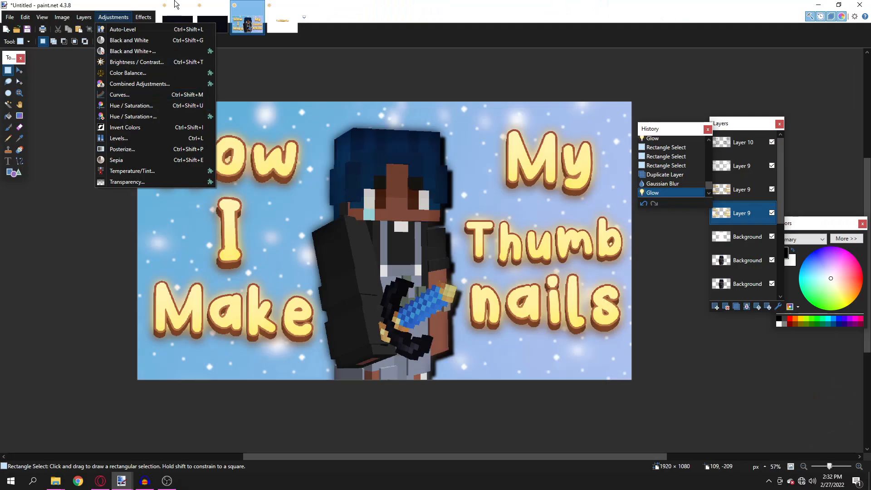
mouse_move(149, 21)
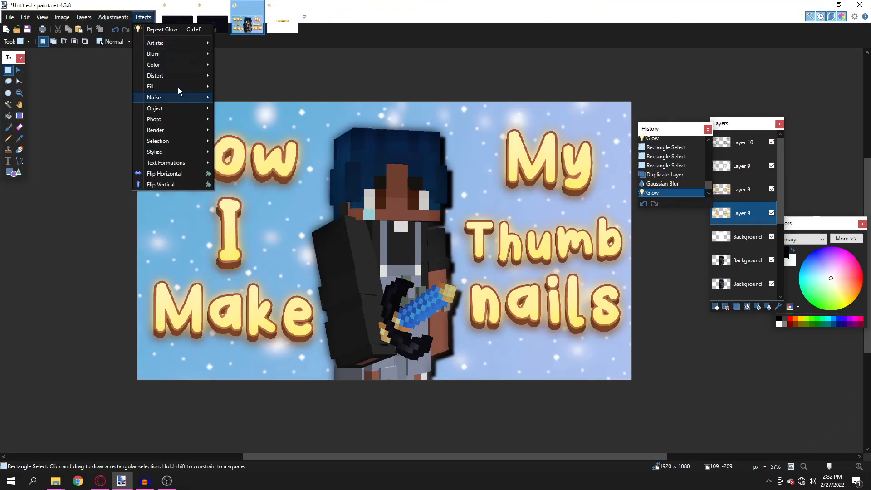
click(458, 209)
scroll(458, 208, down, 11)
scroll(457, 196, up, 12)
click(119, 18)
click(132, 105)
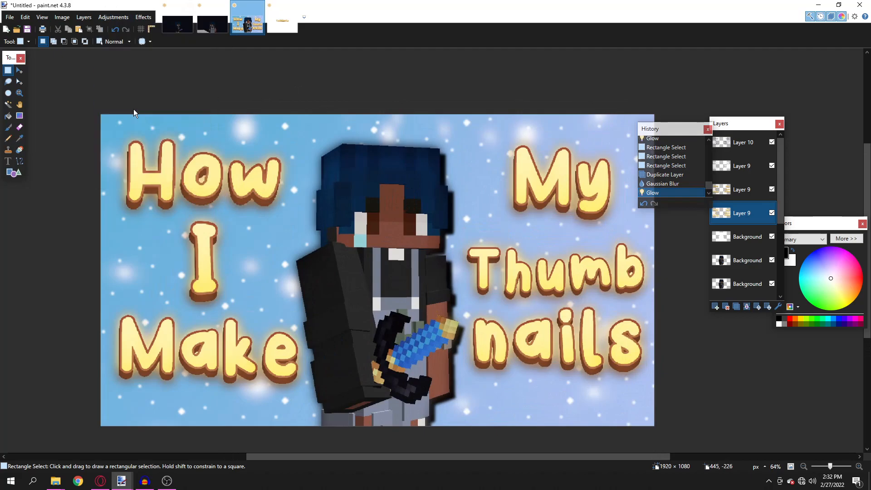
click(442, 278)
scroll(422, 290, down, 4)
scroll(429, 286, up, 3)
scroll(425, 286, down, 5)
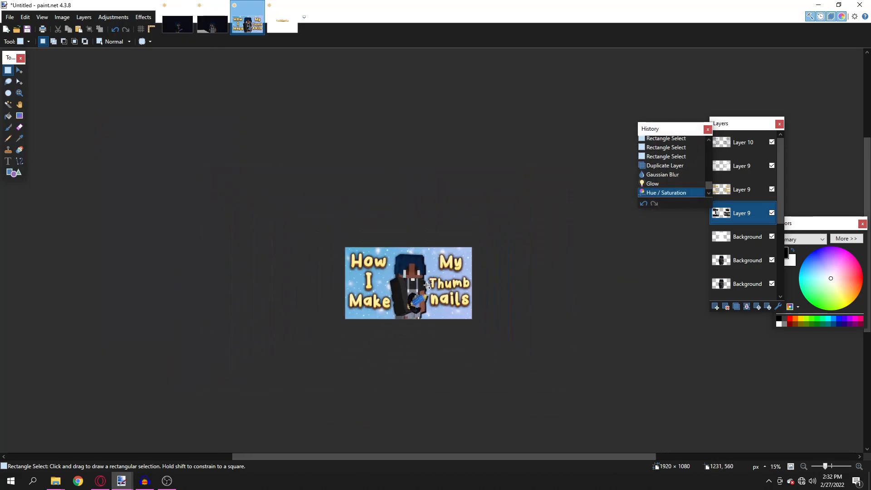
scroll(428, 285, up, 6)
- Delete the darkened blurred lettering copy and make a fresh duplicate of the lettering layer
click(735, 307)
key(ctrl+z)
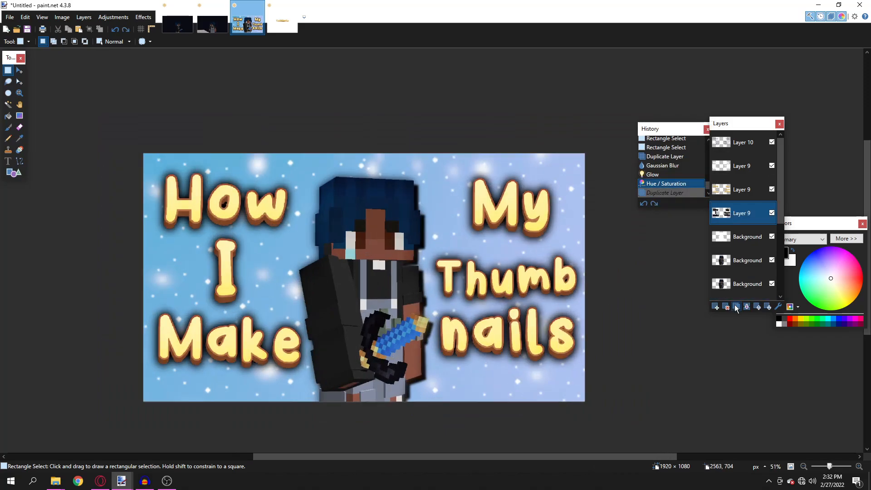
click(727, 307)
click(736, 307)
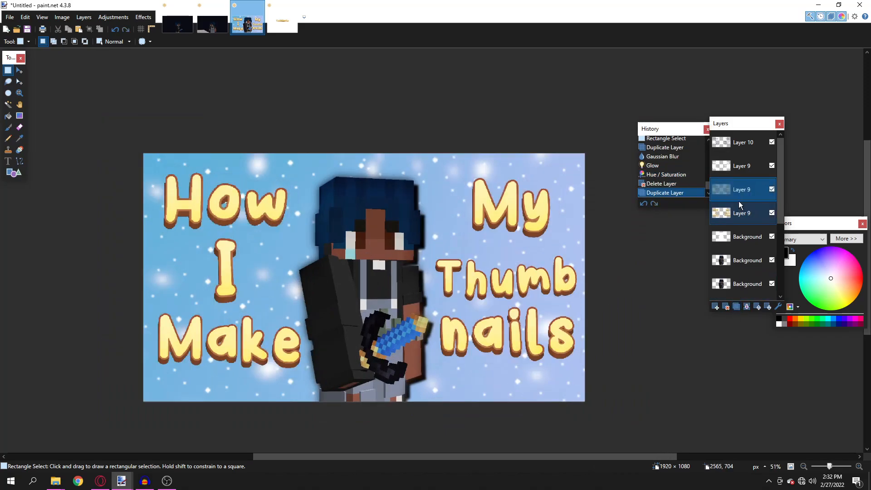
- Turn the lower lettering copy black with Hue / Saturation at a lightness of -100
click(121, 22)
click(133, 110)
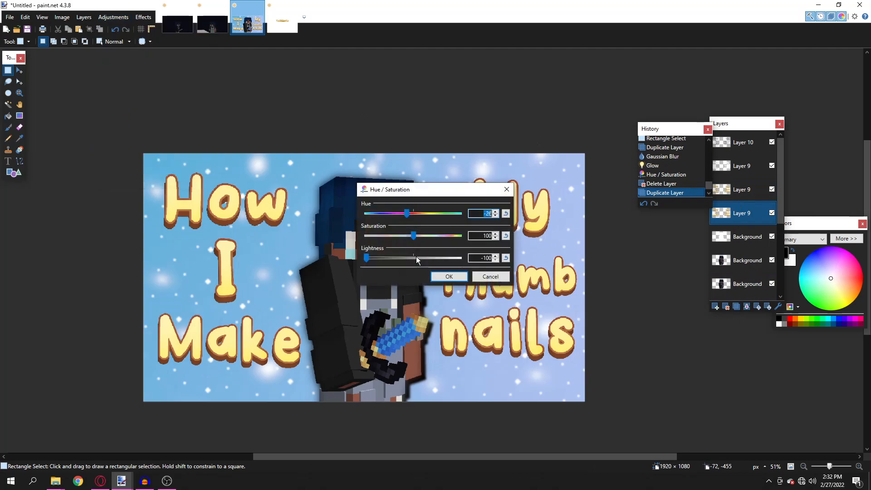
key(Return)
- Apply a Gaussian Blur with a radius of about 21 to the black lettering copy to form a soft shadow
click(146, 18)
click(156, 53)
click(247, 75)
drag(367, 236, 378, 236)
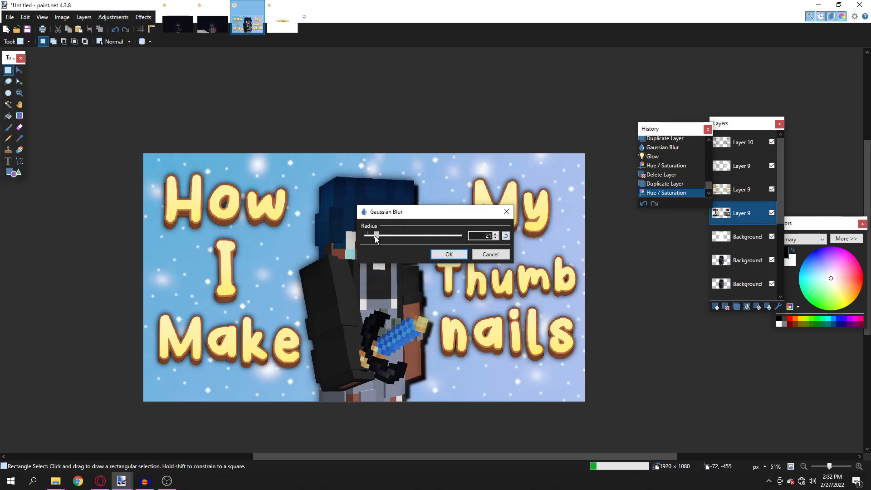
click(449, 254)
scroll(459, 284, down, 7)
scroll(460, 287, up, 3)
scroll(459, 289, down, 7)
scroll(459, 288, up, 6)
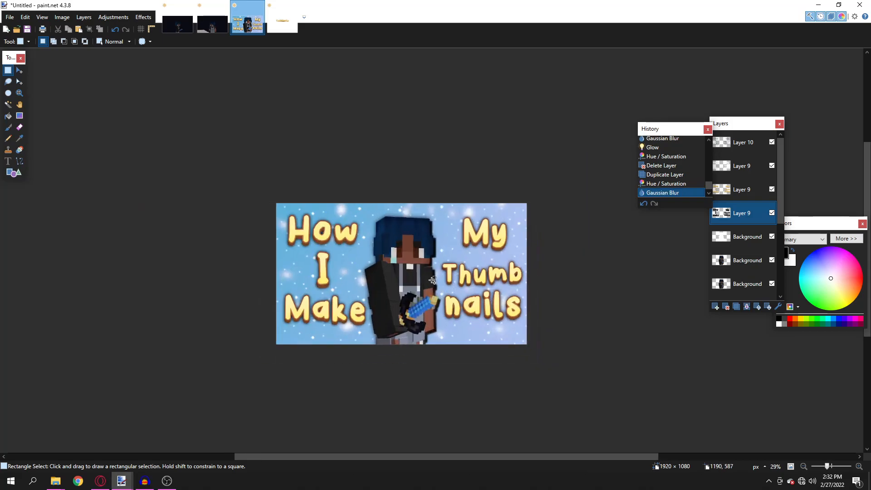
scroll(433, 280, up, 6)
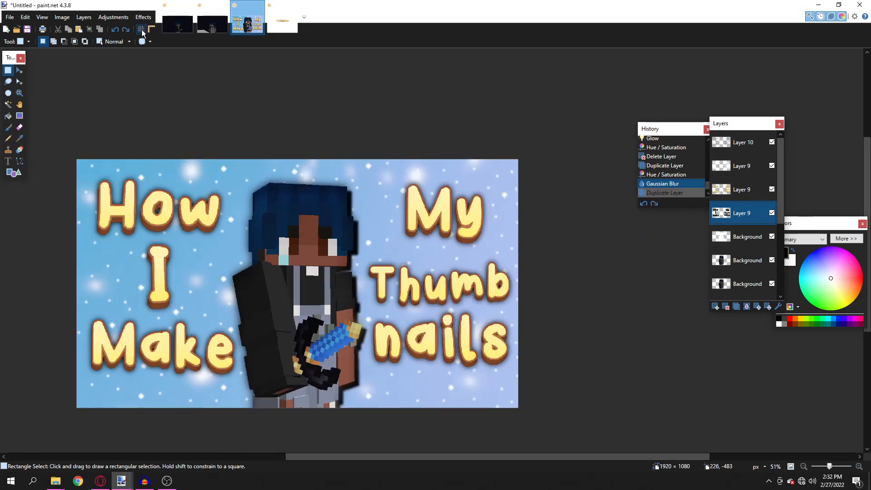
- Apply the Glow effect to the blurred black lettering shadow
click(149, 19)
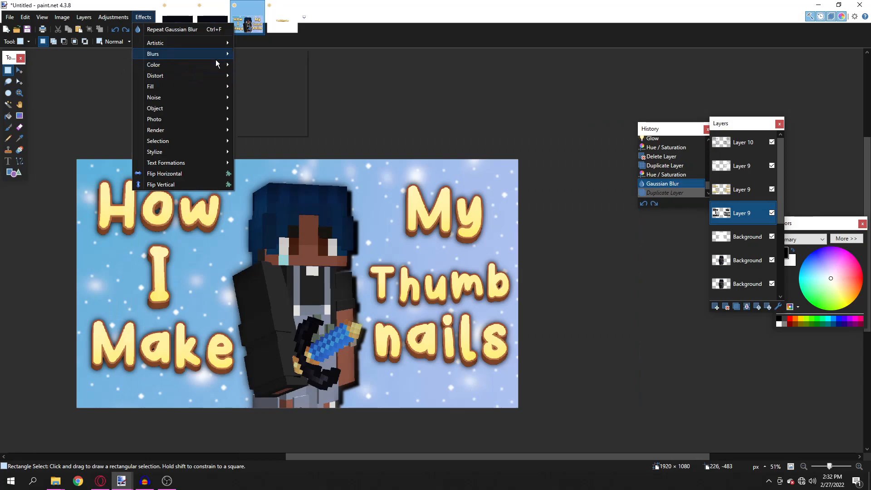
click(252, 130)
drag(437, 188, 604, 188)
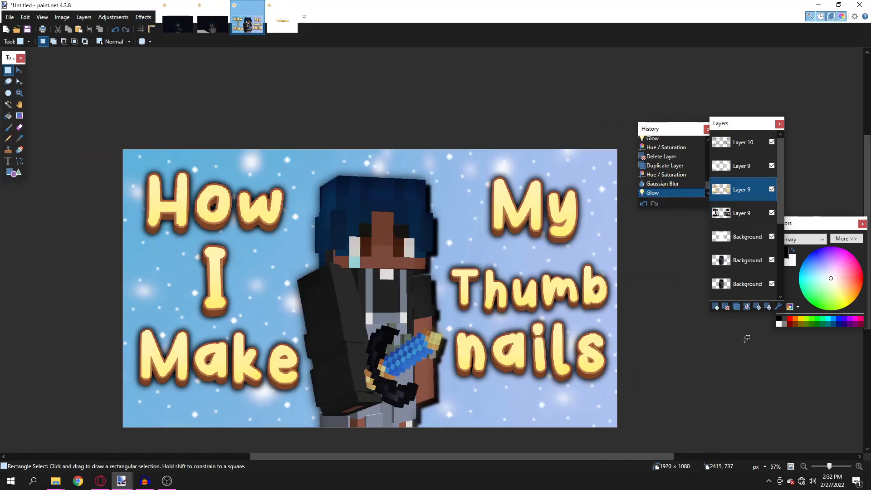
- Duplicate the lettering layer and turn the copy beneath it black with Hue / Saturation
click(736, 307)
click(719, 216)
scroll(570, 256, up, 4)
drag(541, 223, 552, 228)
click(491, 271)
scroll(489, 275, down, 4)
click(114, 17)
click(127, 105)
key(Return)
- Select the entire new black lettering copy, shift it slightly down and to the right as an offset shadow, and deselect
key(ctrl+a)
click(19, 70)
click(169, 134)
key(ctrl+Down)
key(ctrl+Right)
key(s)
click(169, 133)
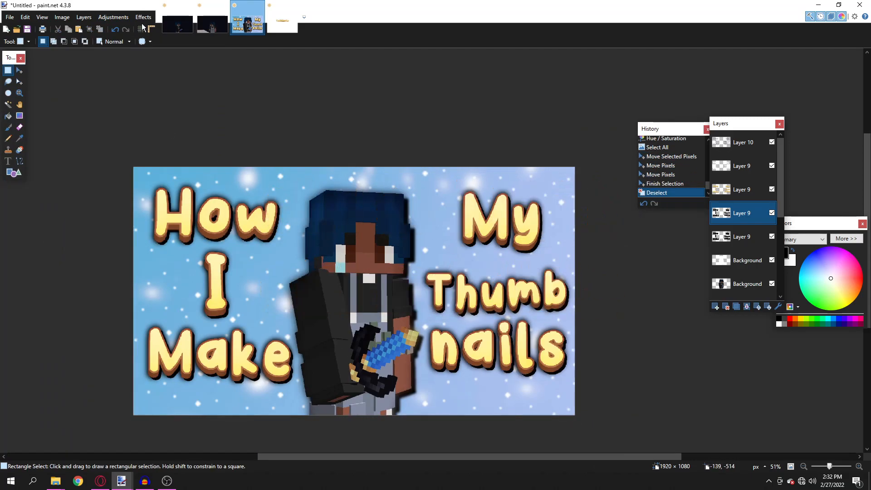
- Soften the offset black lettering shadow with a Gaussian Blur of smaller radius
click(144, 18)
mouse_move(179, 53)
click(240, 64)
drag(380, 235, 355, 236)
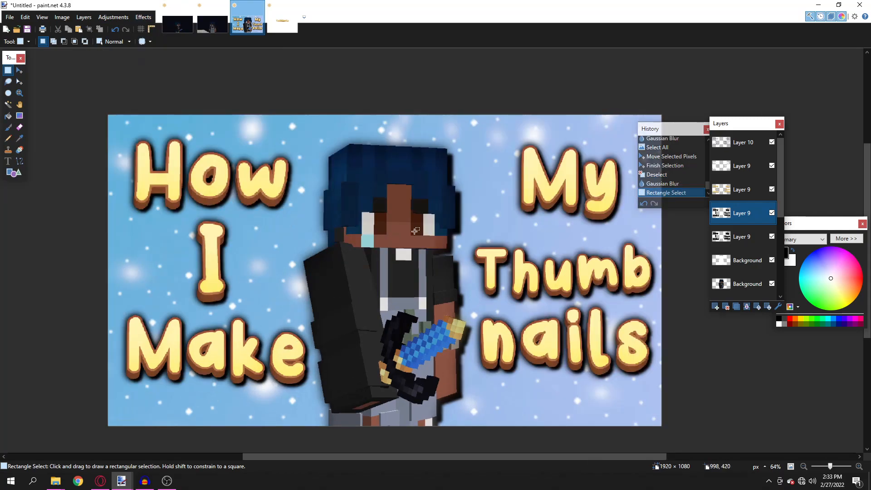
- Select the character's layer and sample the brown skin tone of the face as the primary colour
scroll(748, 281, down, 3)
click(735, 222)
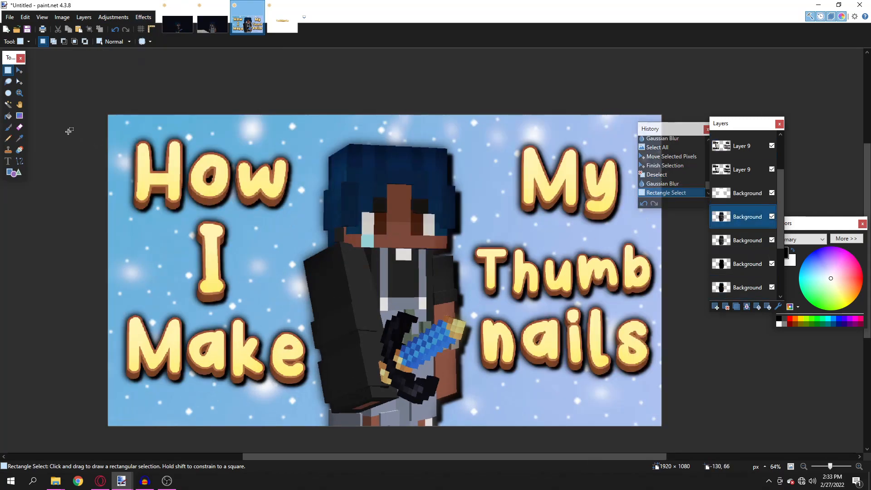
click(19, 138)
scroll(376, 245, up, 6)
click(271, 194)
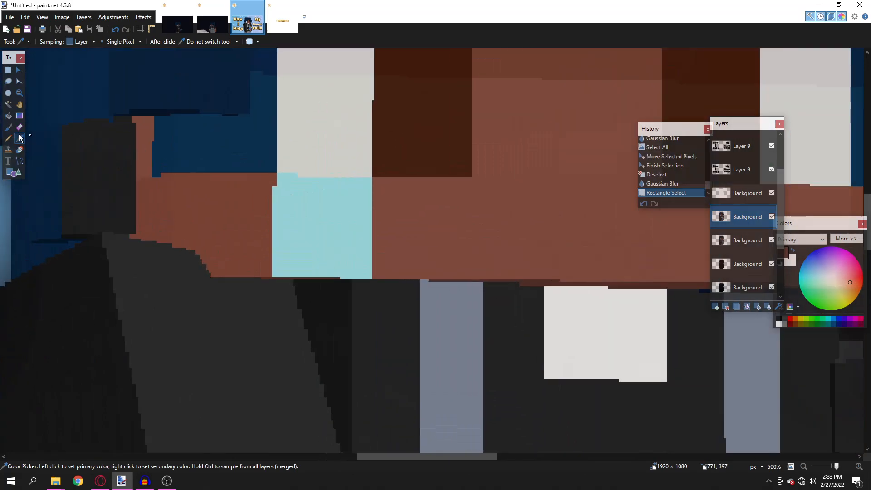
- Try filling the light-blue tear patch under the character's eye with the sampled skin colour, and undo the fill
click(8, 105)
click(326, 238)
key(f)
click(325, 230)
key(s)
click(338, 237)
scroll(339, 238, down, 8)
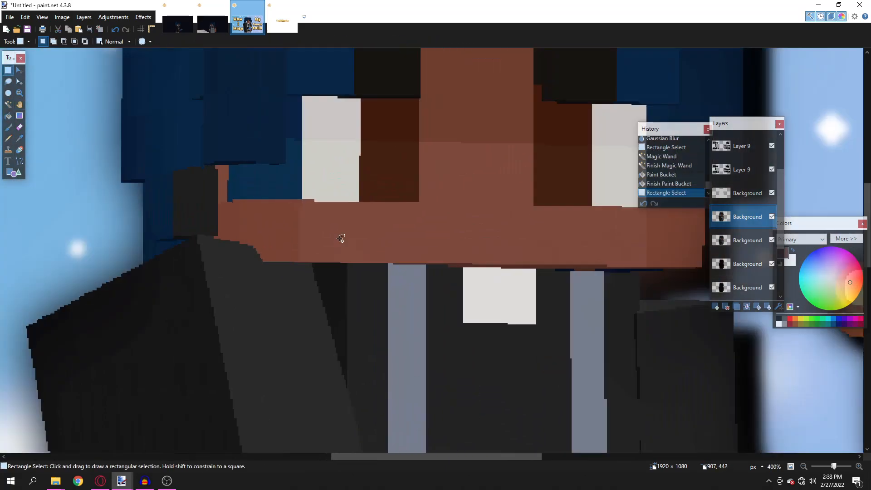
scroll(378, 244, down, 1)
scroll(379, 244, up, 1)
scroll(379, 243, down, 3)
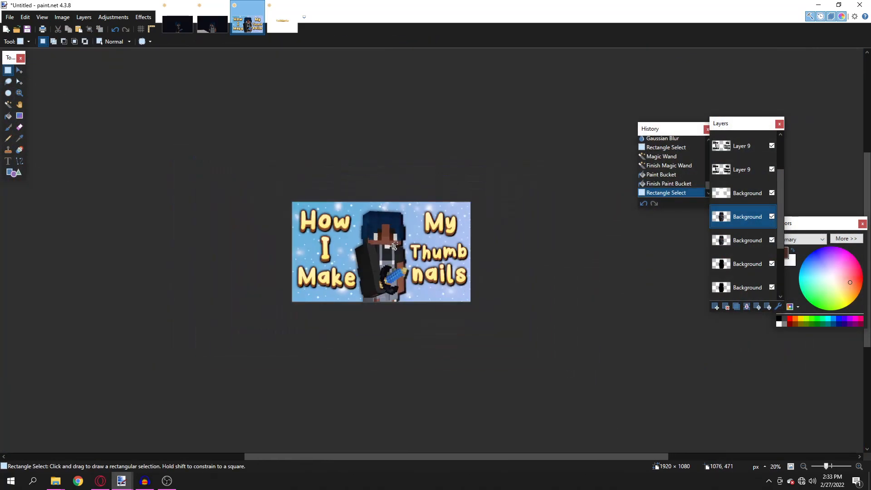
scroll(372, 248, up, 5)
scroll(370, 248, down, 5)
key(ctrl+z)
key(ctrl+z)
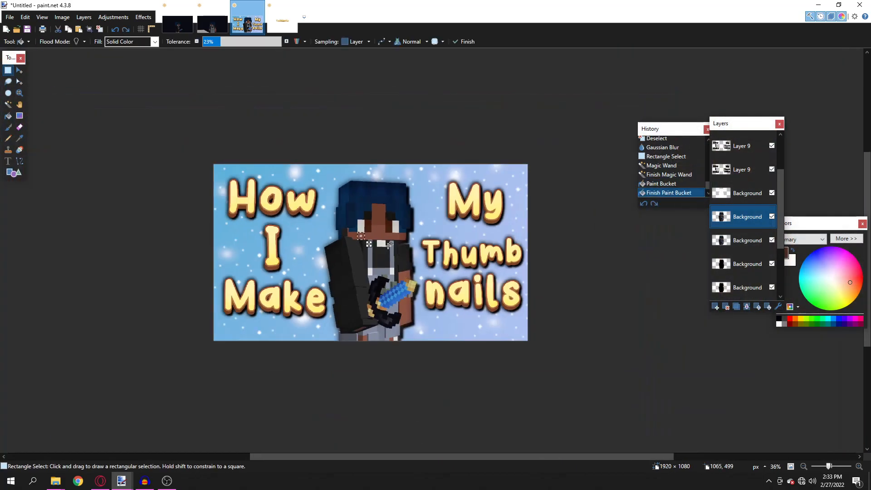
key(ctrl+z)
key(s)
click(389, 245)
- Select the light-blue tear patch with the Magic Wand, fill it with the face's brown skin colour, and deselect
scroll(389, 244, down, 7)
scroll(391, 239, up, 5)
scroll(392, 238, up, 4)
scroll(392, 238, up, 4)
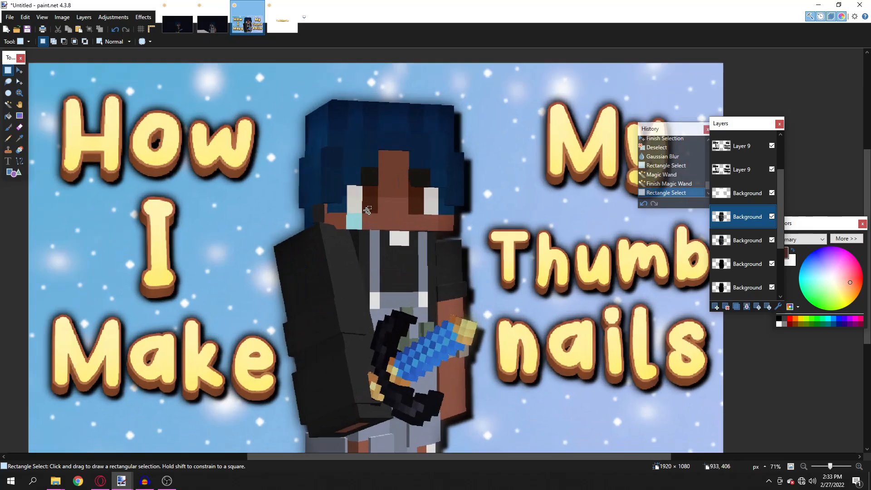
click(19, 138)
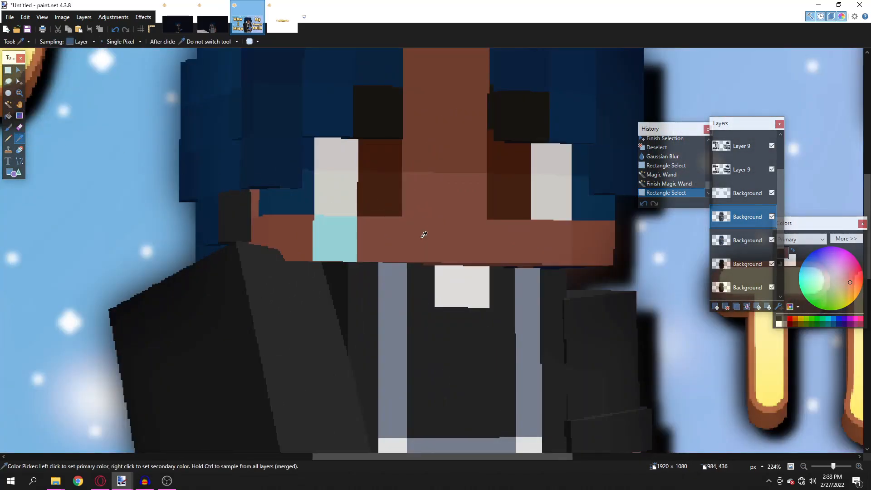
click(9, 104)
scroll(324, 211, up, 2)
click(369, 262)
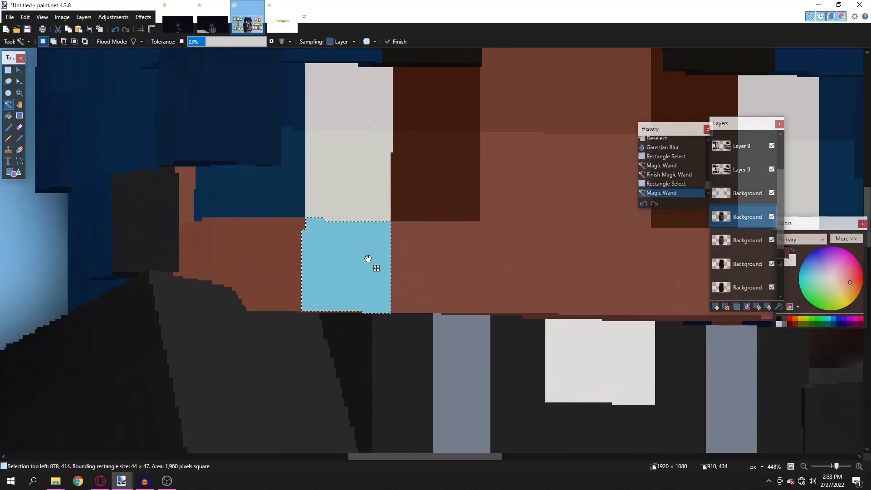
scroll(437, 279, up, 3)
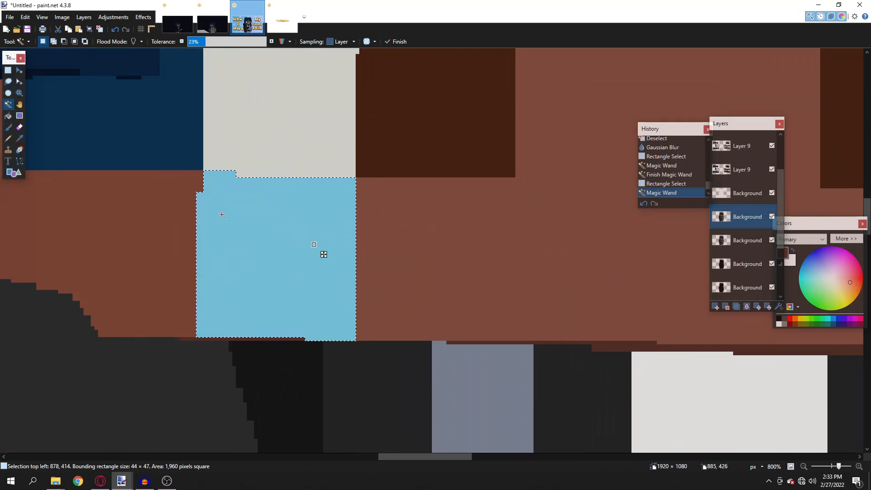
click(8, 115)
click(237, 244)
key(s)
click(298, 266)
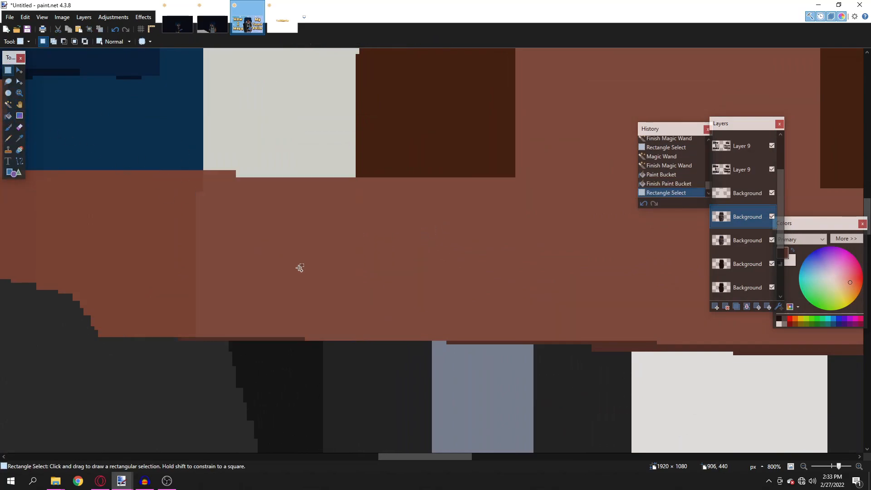
- Try flattening the whole image into a single layer, and undo it
key(ctrl+b)
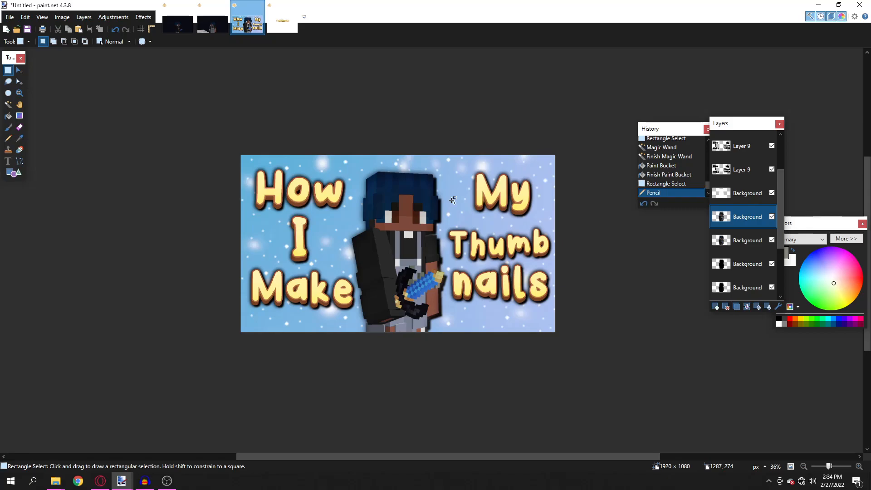
key(ctrl+shift+f)
key(ctrl+z)
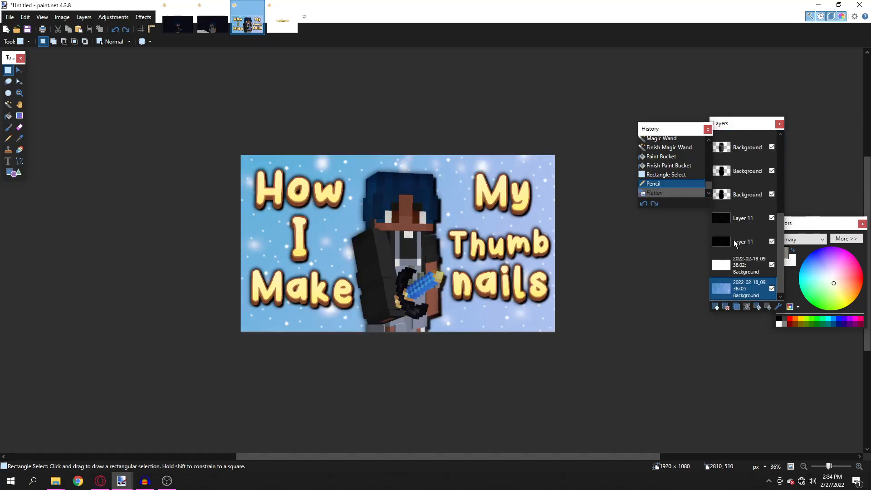
- Try merging the lowest character copies down into the layers beneath them, and undo both merges
click(735, 200)
click(747, 307)
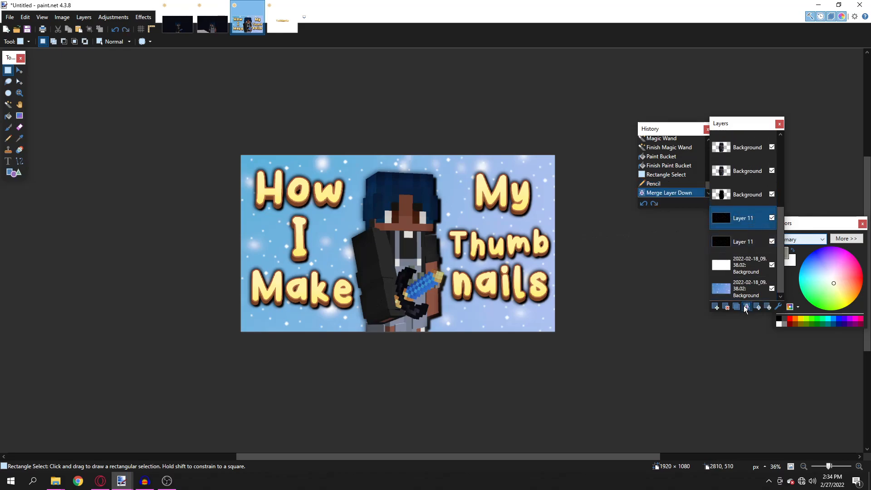
click(746, 307)
key(ctrl+z)
key(ctrl+z)
- Try merging the main character layer down through its copies into the black Layer 11, and undo the merges
click(739, 186)
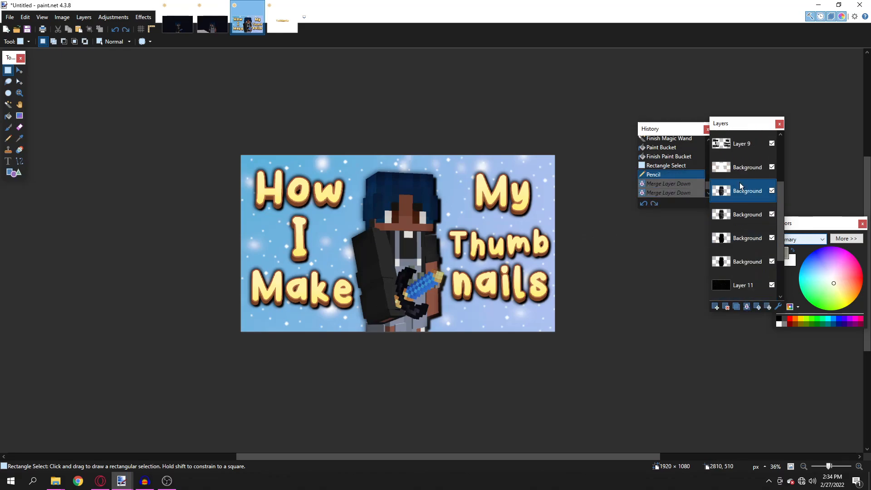
click(746, 307)
click(746, 307)
click(746, 307)
click(746, 307)
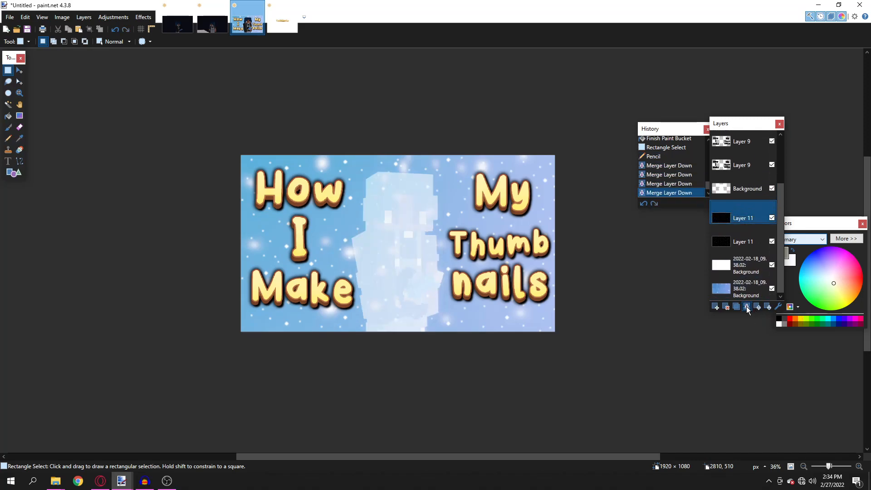
scroll(395, 249, up, 5)
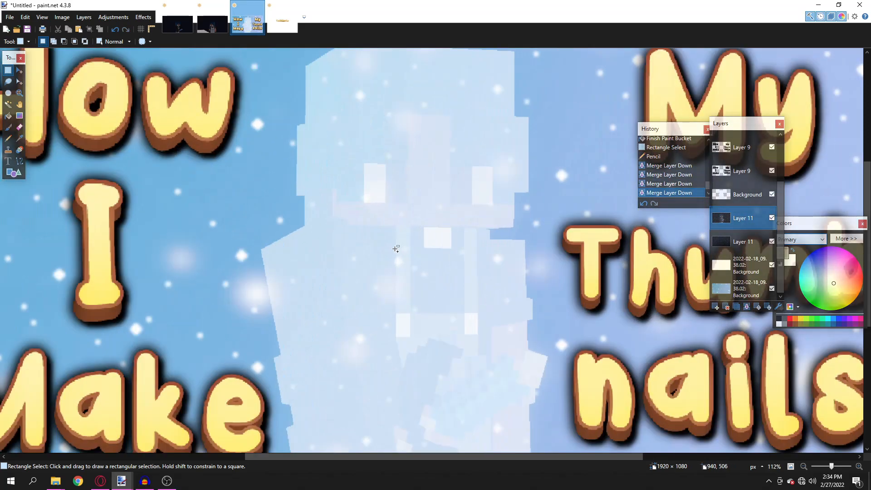
scroll(396, 248, down, 3)
scroll(390, 236, up, 4)
scroll(391, 233, down, 3)
key(ctrl+z)
key(ctrl+z)
key(ctrl+z)
key(ctrl+z)
- Try a pencil mark at the lower edge of the character's face, and undo it
key(p)
click(399, 225)
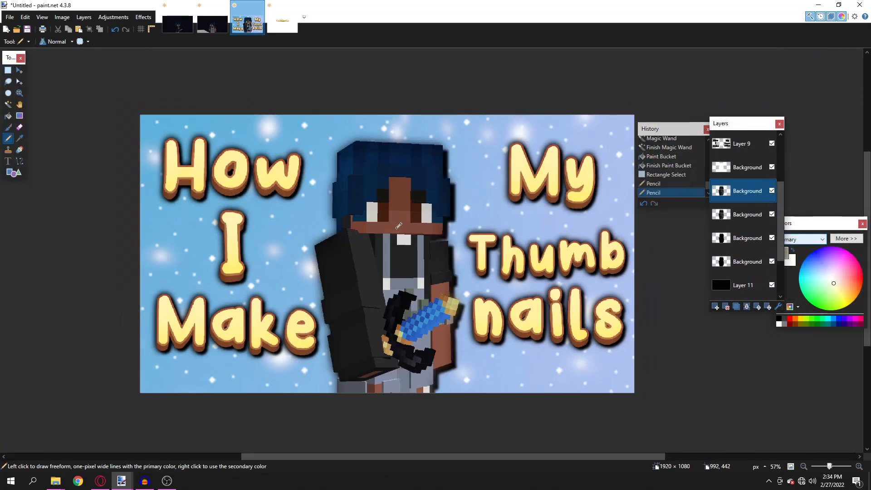
key(ctrl+z)
key(s)
scroll(424, 238, down, 2)
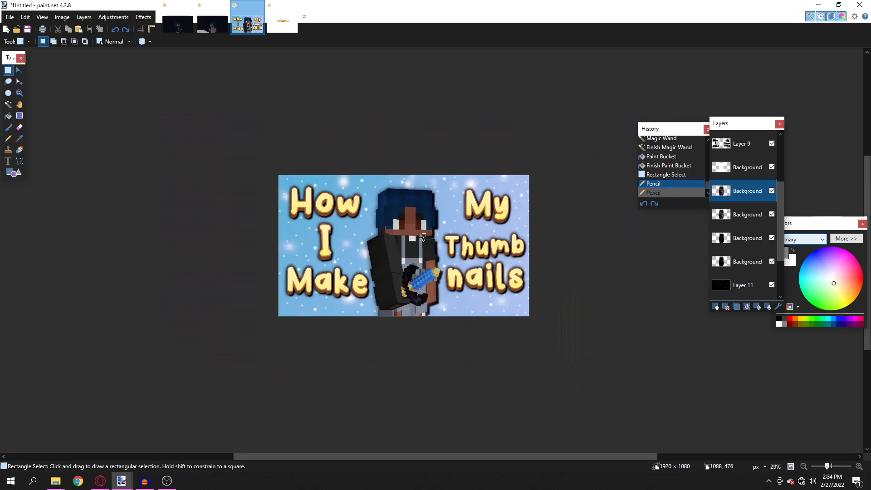
- Try flattening the image and selecting the full canvas, and undo back to the separate layers
key(ctrl+shift+f)
scroll(422, 238, down, 3)
drag(237, 126, 571, 342)
click(571, 342)
key(ctrl+z)
key(ctrl+z)
key(ctrl+z)
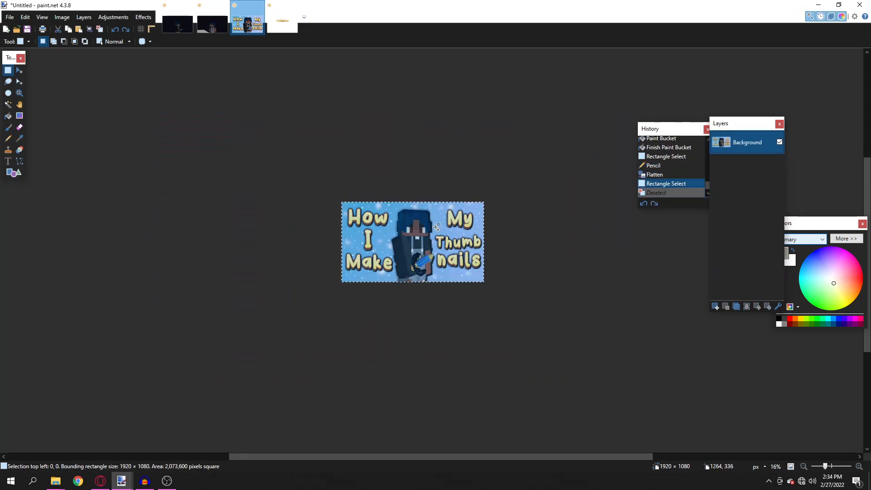
scroll(428, 240, up, 5)
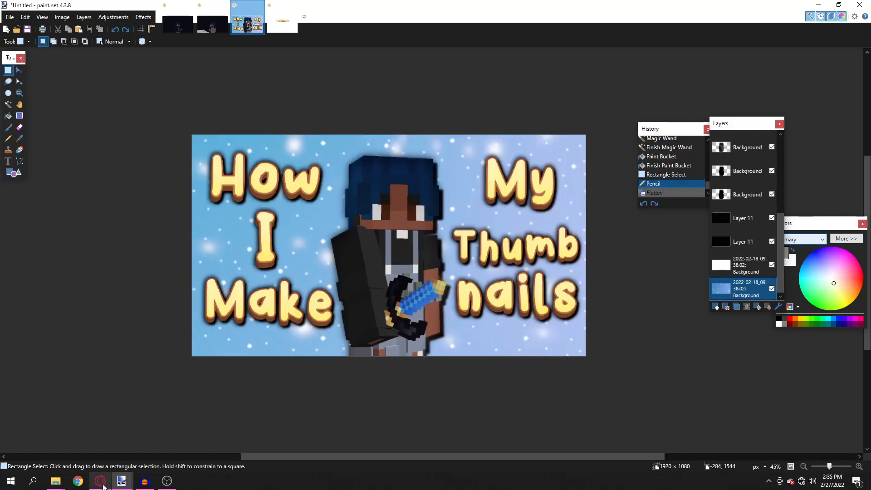
- Switch to the Opera browser and search for "sunbeam overlay" in a new tab, looking through the image results
mouse_move(103, 486)
click(113, 448)
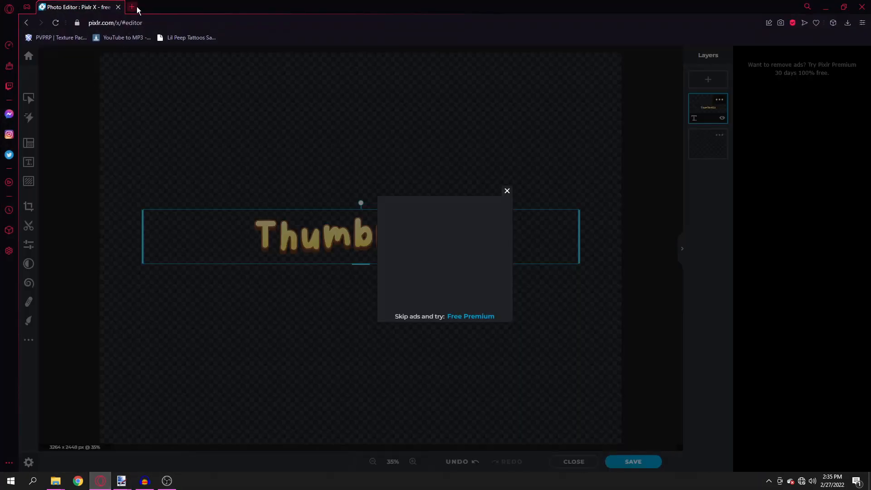
click(137, 6)
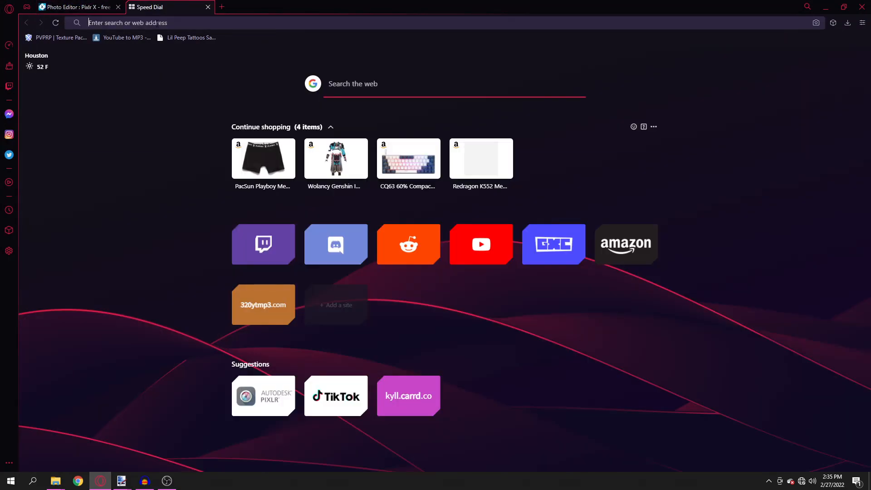
text(sunbeam overlay)
key(Return)
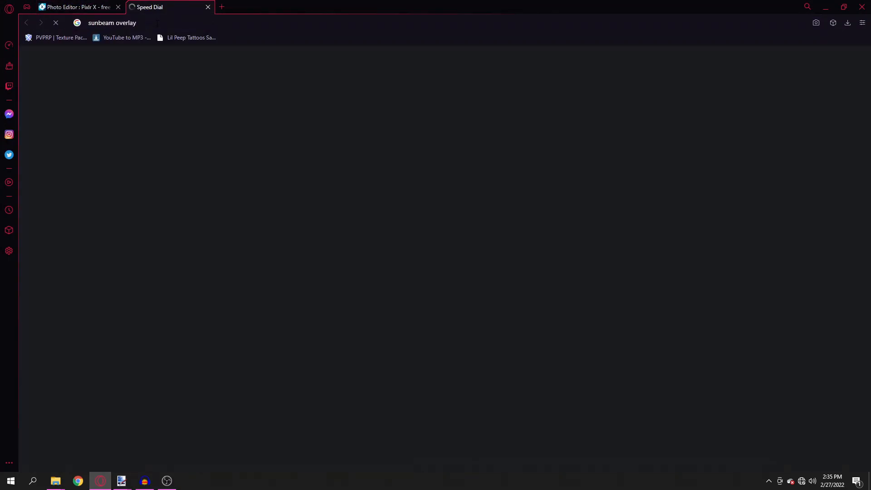
scroll(531, 237, down, 7)
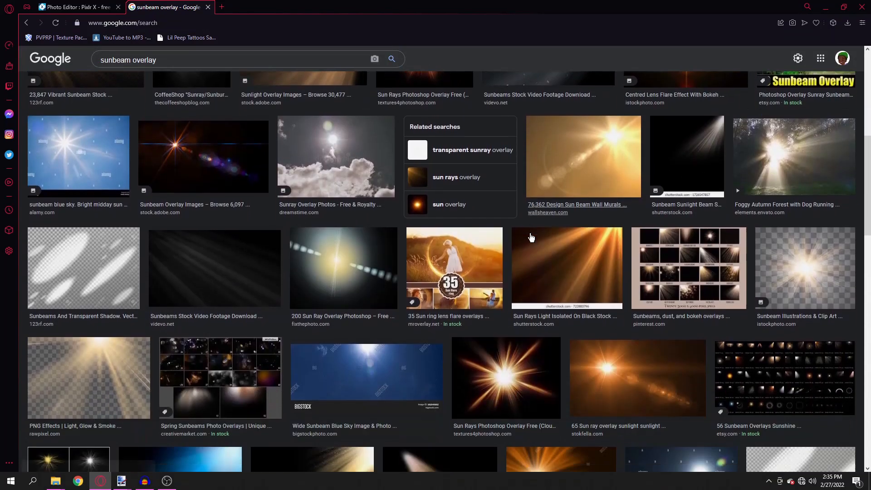
scroll(532, 237, down, 10)
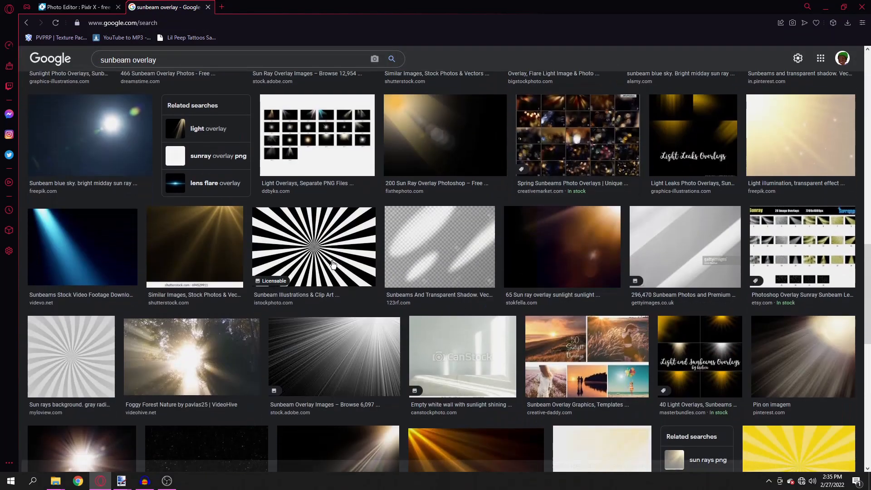
- Open the black-and-white sunburst image from istockphoto.com in the search results and copy it
click(332, 264)
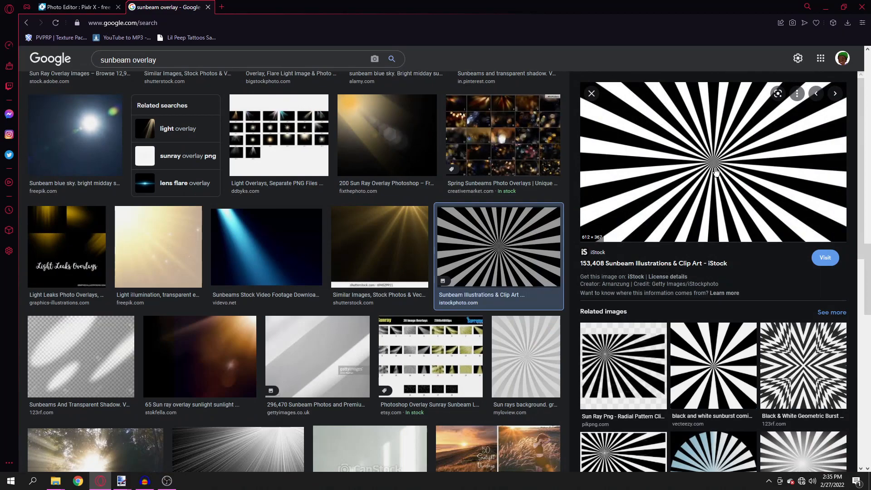
right_click(715, 171)
click(715, 307)
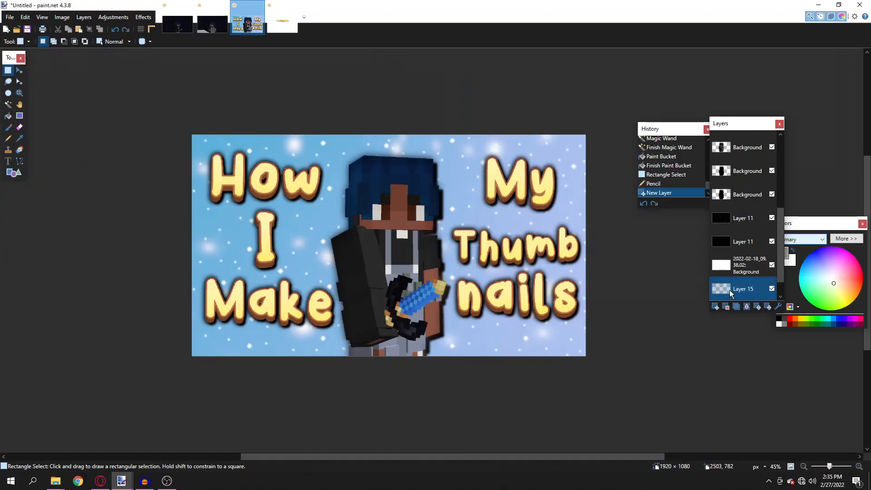
- Return to paint.net and move the empty Layer 15 up the layer stack to directly beneath the character layers
mouse_move(728, 291)
mouse_down()
mouse_move(729, 138)
mouse_move(743, 245)
mouse_up()
scroll(741, 287, down, 3)
click(421, 242)
- Paste the sunburst image into Layer 15 and enlarge it to cover the whole canvas
key(ctrl+v)
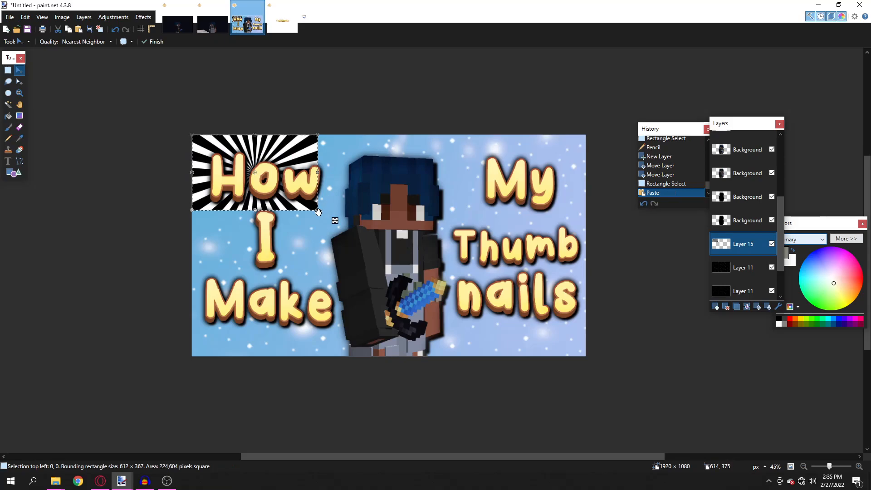
drag(318, 212, 585, 371)
key(s)
click(518, 325)
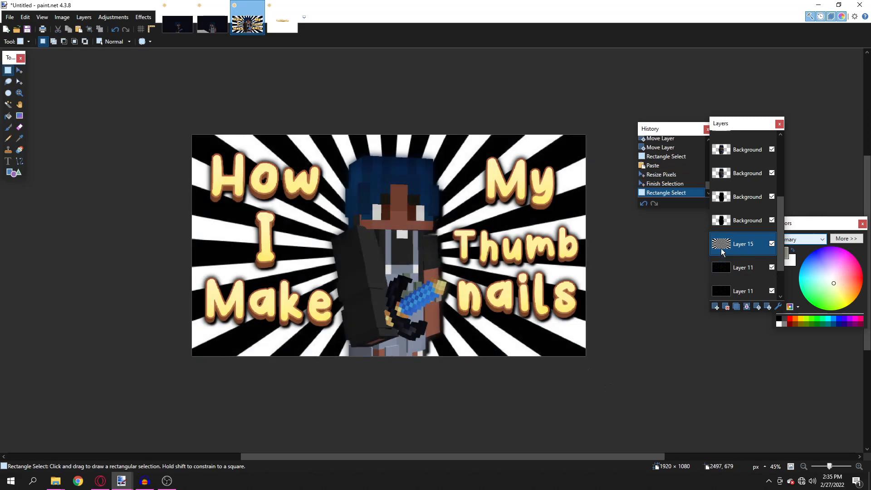
- Set the blend mode of Layer 15 to Screen
double_click(722, 247)
click(399, 244)
click(380, 350)
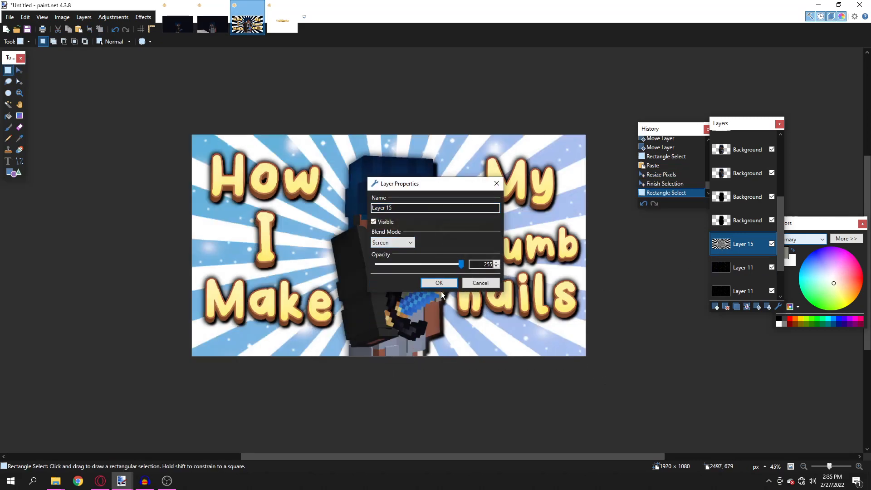
click(439, 283)
- Apply a Gaussian Blur to the sunburst rays on Layer 15
scroll(417, 235, up, 1)
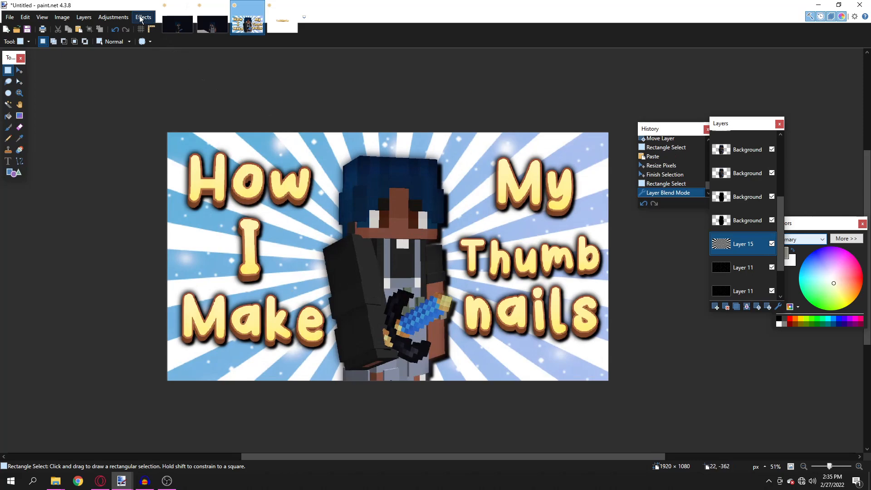
click(141, 17)
mouse_move(171, 54)
click(260, 66)
drag(411, 222, 477, 240)
click(556, 258)
- Lower the opacity of Layer 15 to 37
key(F4)
drag(434, 266, 404, 267)
click(391, 265)
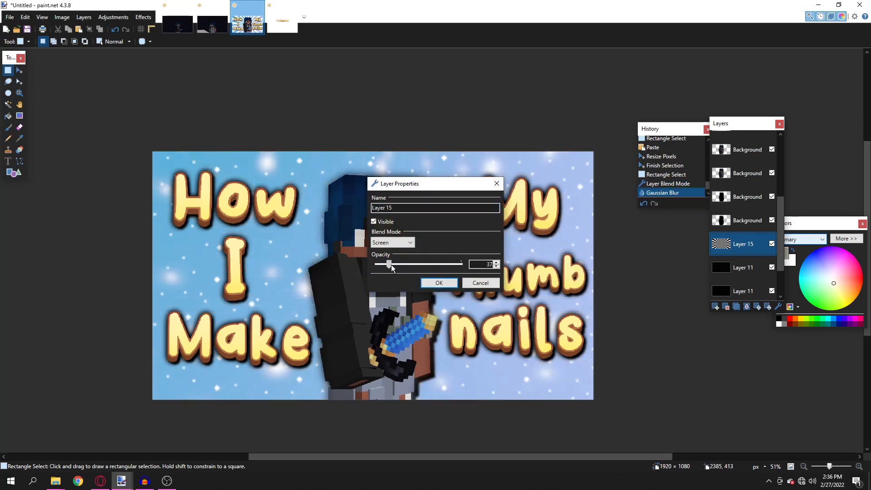
click(439, 283)
- Examine how the faded sunburst blends with the starry background, both close up and across the whole thumbnail
scroll(431, 283, down, 1)
scroll(431, 283, down, 12)
scroll(429, 281, up, 13)
scroll(422, 278, down, 8)
scroll(420, 273, up, 5)
scroll(412, 207, up, 7)
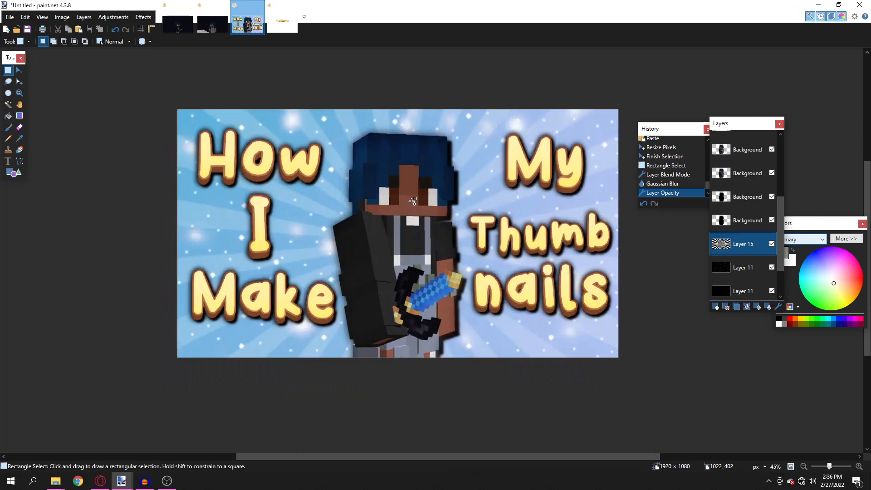
drag(237, 181, 291, 229)
click(308, 231)
scroll(309, 231, down, 8)
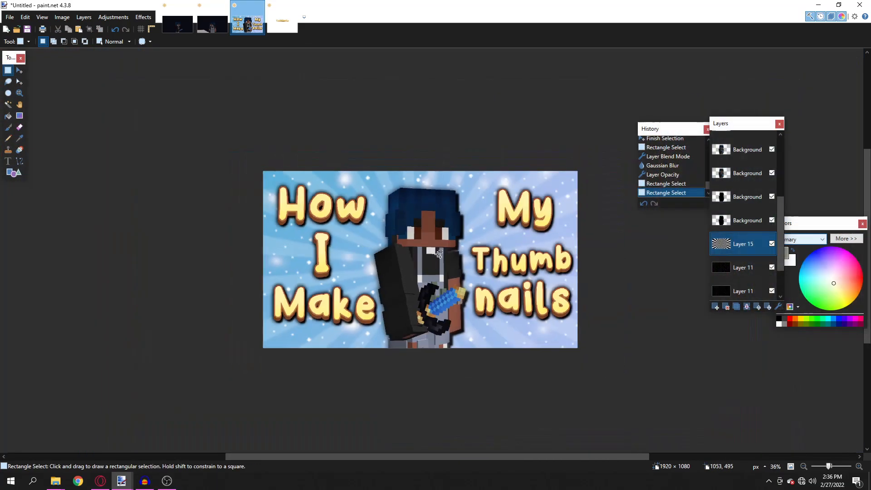
- Try cutting a small rectangle out of the sunburst layer near the left-hand lettering, and undo the cut and selection
scroll(309, 231, up, 5)
drag(258, 188, 302, 229)
key(ctrl+x)
key(ctrl+z)
key(ctrl+z)
- Inspect the character's face, hair and clothing up close and compare them with the overall thumbnail composition
scroll(470, 268, down, 4)
scroll(470, 268, down, 3)
scroll(439, 244, up, 2)
scroll(442, 236, up, 3)
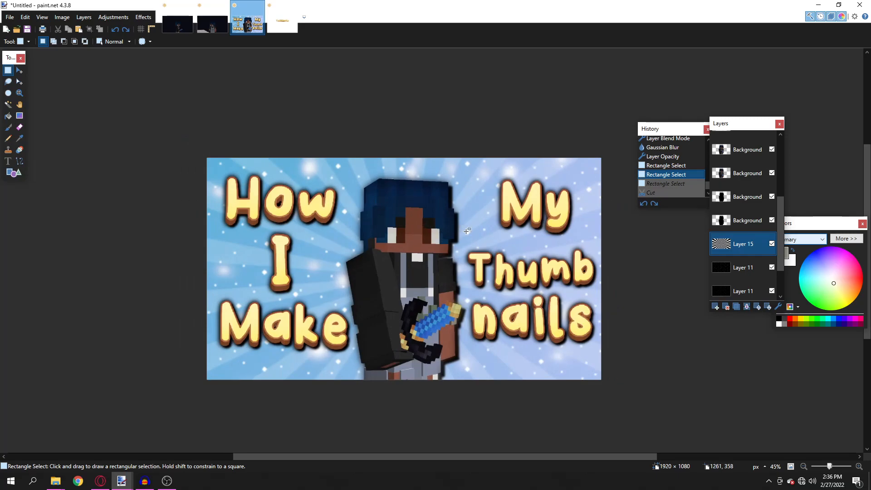
drag(427, 224, 426, 229)
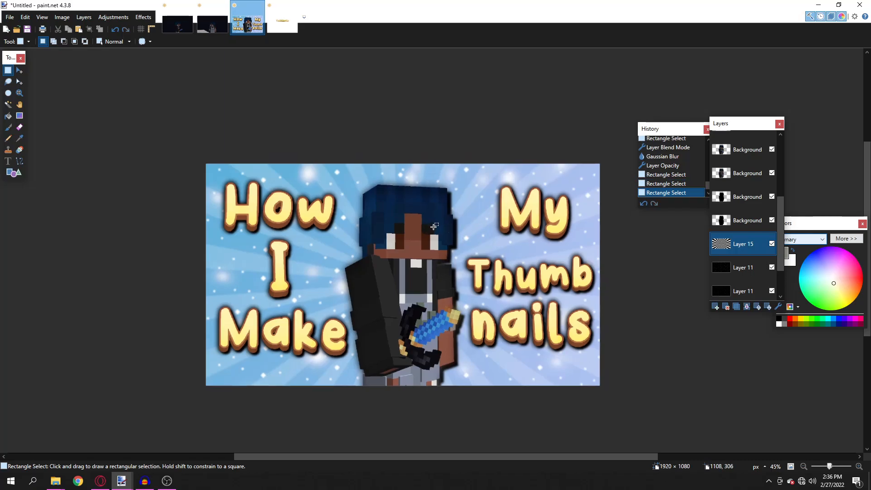
drag(201, 181, 603, 389)
drag(452, 281, 451, 276)
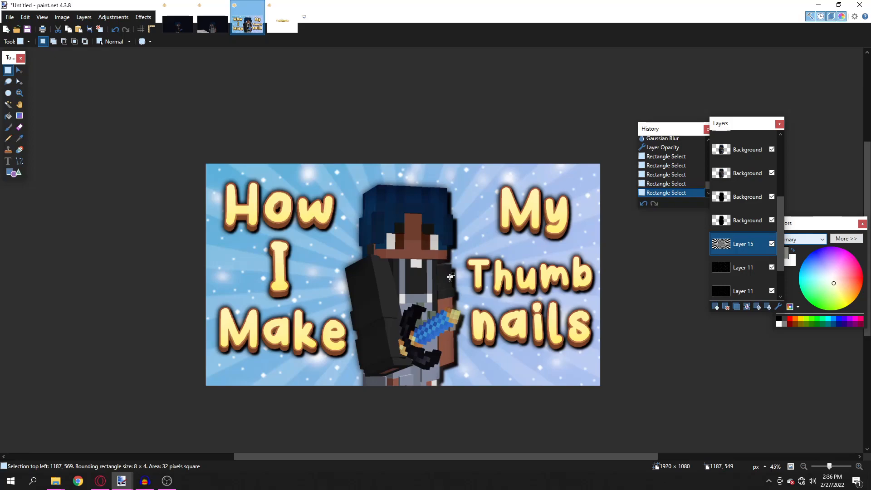
scroll(453, 300, up, 10)
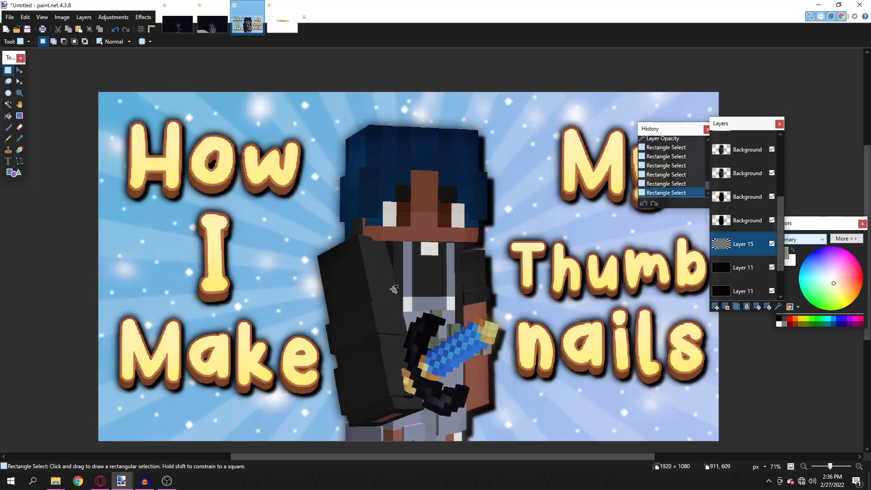
scroll(376, 236, up, 2)
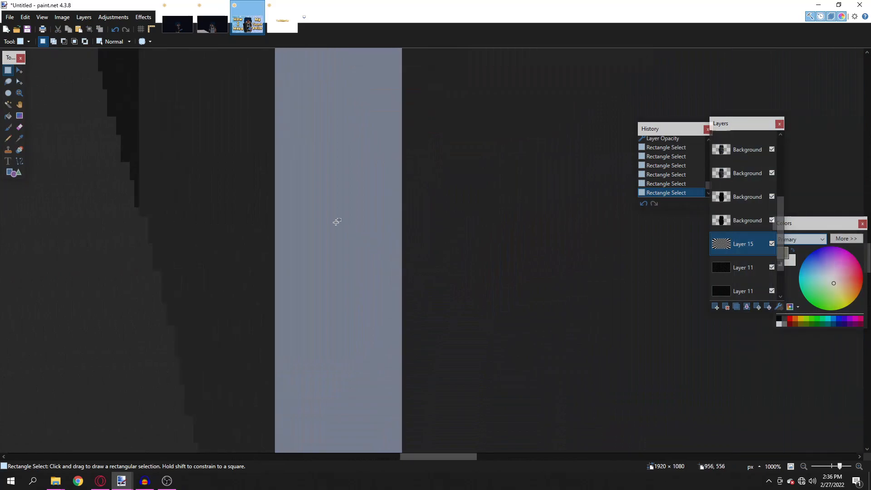
drag(278, 193, 399, 331)
scroll(401, 329, down, 12)
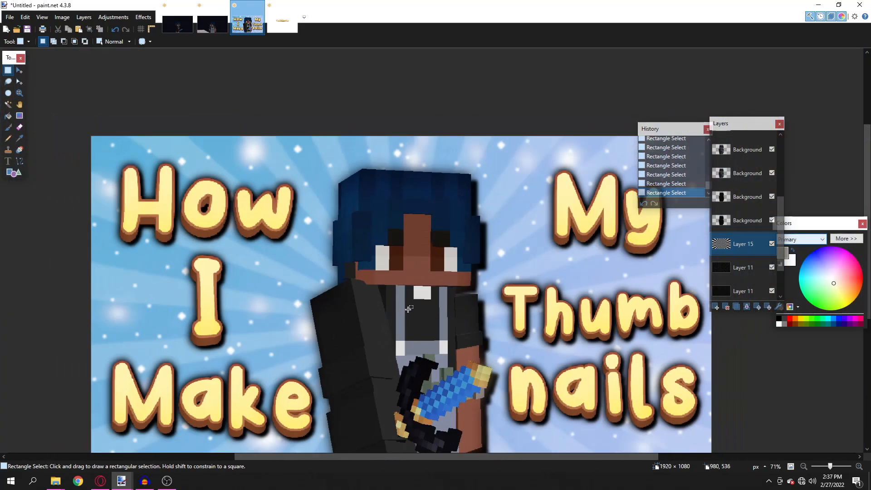
scroll(416, 301, down, 3)
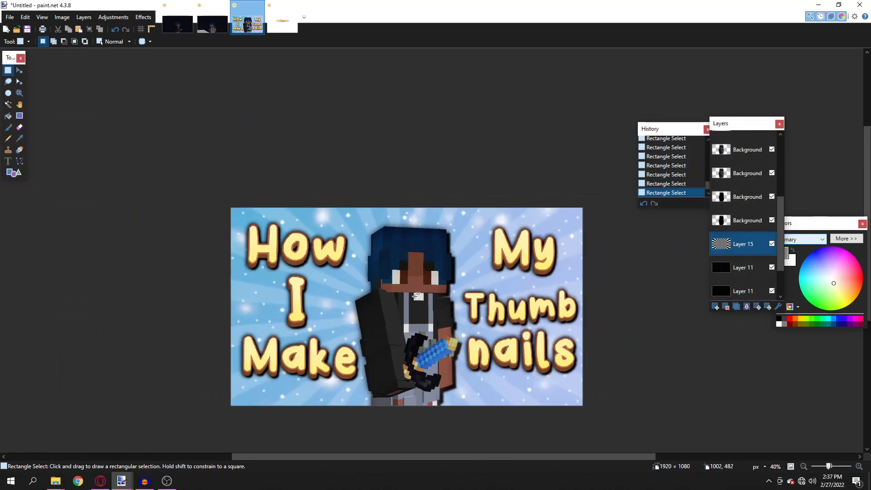
scroll(414, 294, up, 9)
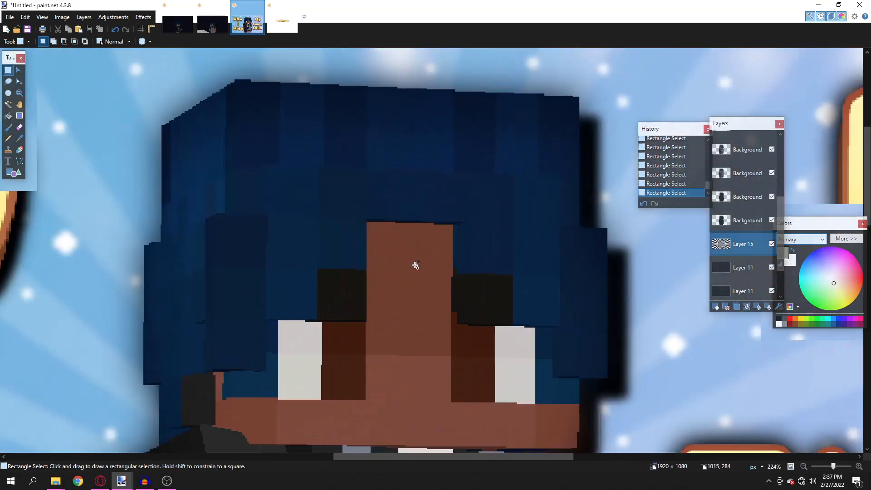
scroll(442, 377, down, 10)
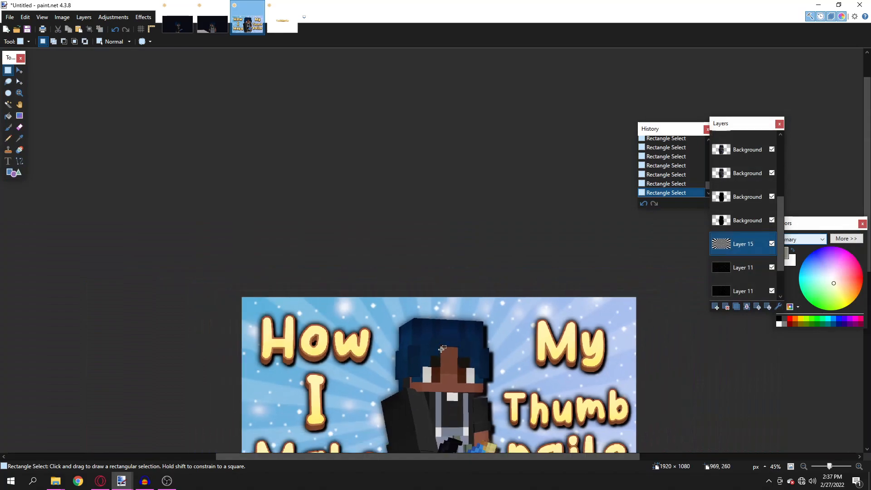
scroll(459, 279, up, 2)
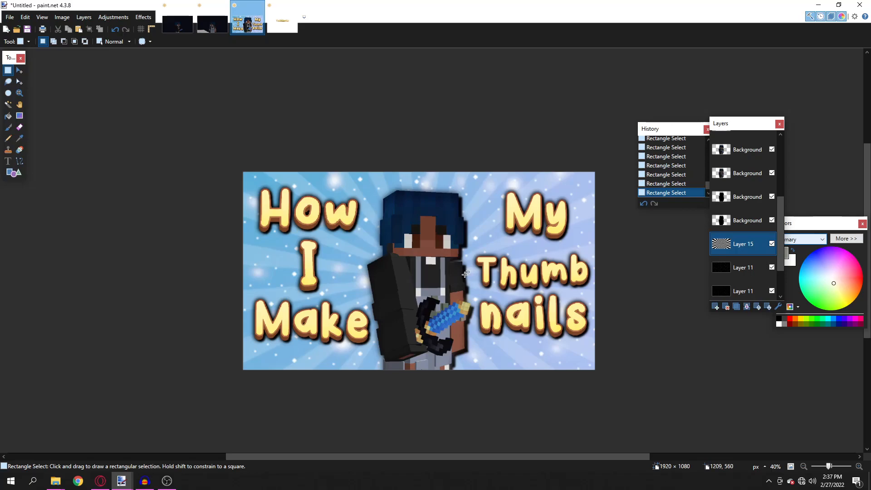
drag(237, 165, 406, 404)
click(272, 212)
scroll(298, 218, up, 7)
click(8, 105)
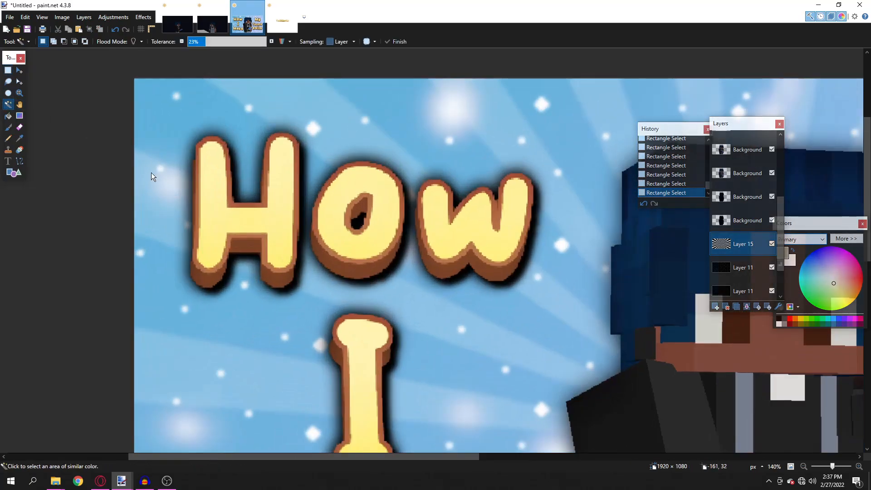
key(s)
scroll(280, 222, down, 7)
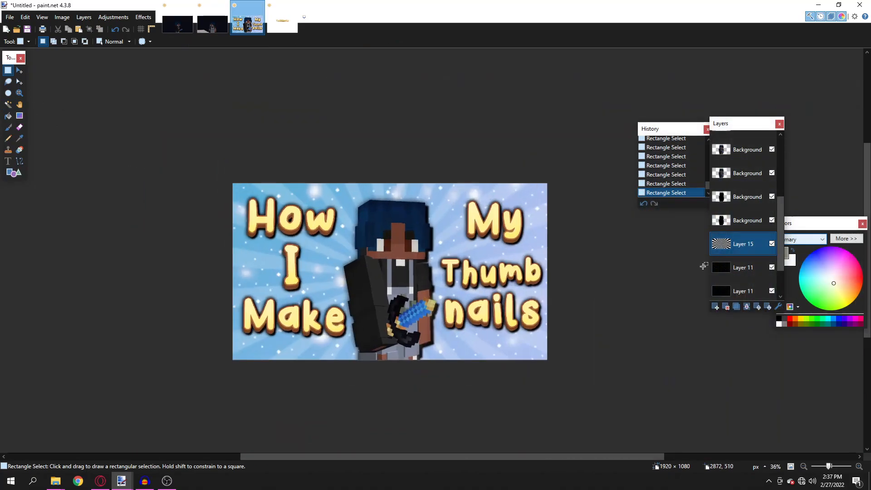
- Select the lettering's yellow fill on Layer 9 at 39% tolerance and shift its hue to pink with saturation 100 and lightness 0
scroll(722, 251, down, 3)
click(747, 189)
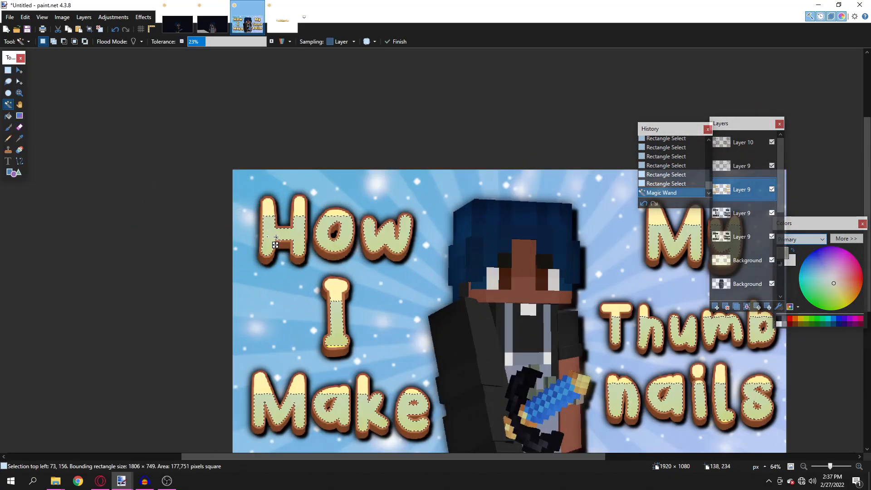
key(ctrl+shift+u)
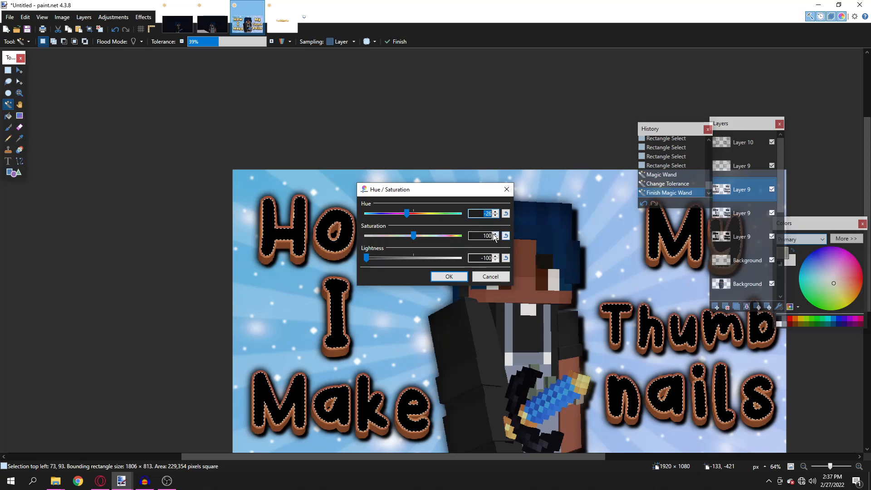
click(506, 214)
click(505, 257)
drag(427, 213, 389, 224)
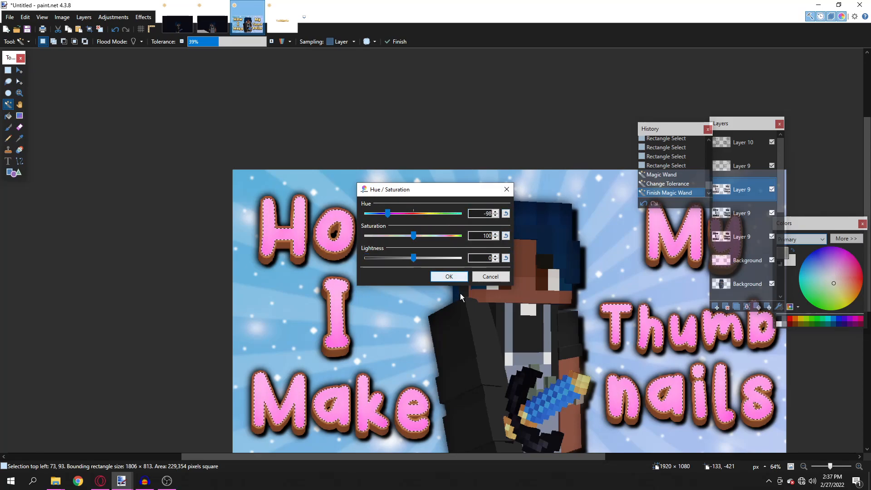
click(461, 278)
key(ctrl+d)
key(s)
- Recolour the brown outline of the lettering on Layer 9 to purple with Hue / Saturation
scroll(461, 280, down, 6)
scroll(530, 283, up, 2)
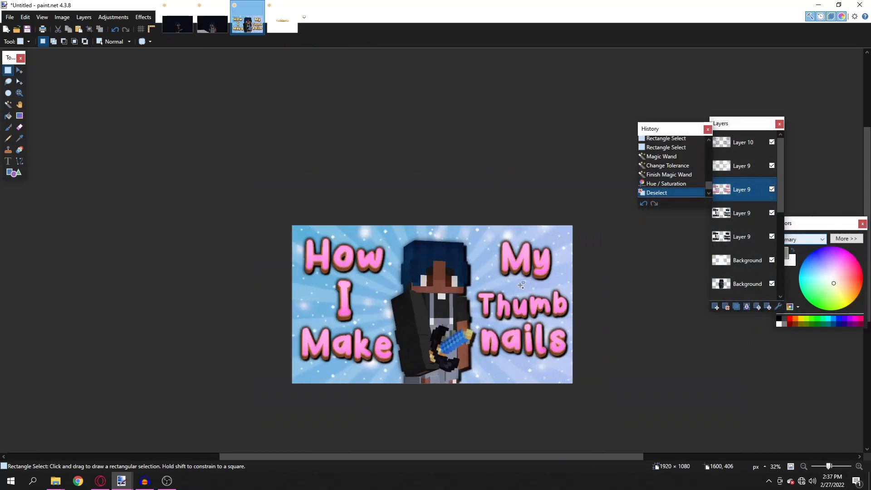
scroll(526, 285, down, 4)
scroll(297, 227, up, 7)
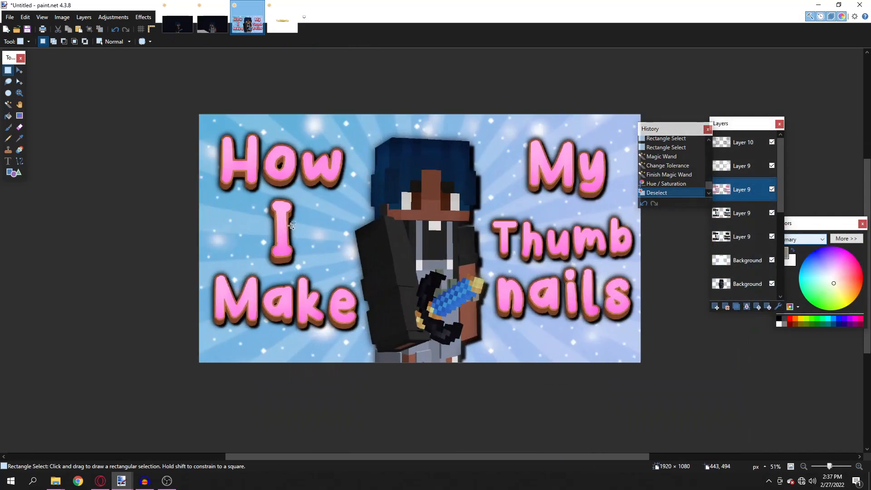
scroll(297, 227, up, 3)
scroll(420, 261, down, 6)
scroll(420, 261, up, 2)
scroll(420, 262, up, 1)
scroll(420, 261, down, 3)
scroll(416, 258, up, 3)
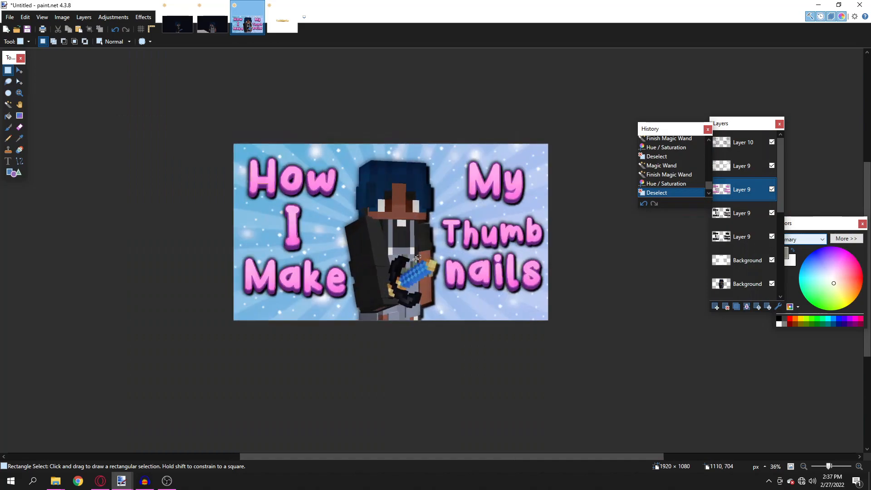
- Inspect the recoloured lettering, including the pixel edges of the word "How", and the thumbnail as a whole
scroll(424, 238, down, 4)
scroll(423, 254, up, 3)
scroll(421, 271, down, 2)
scroll(422, 271, up, 3)
drag(479, 166, 570, 356)
click(516, 305)
scroll(286, 195, up, 1)
scroll(296, 200, up, 15)
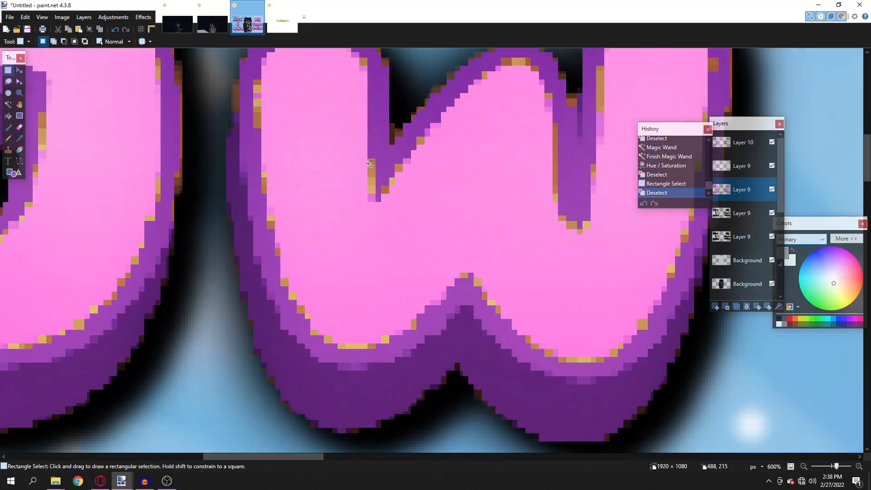
scroll(393, 177, up, 3)
scroll(439, 286, down, 20)
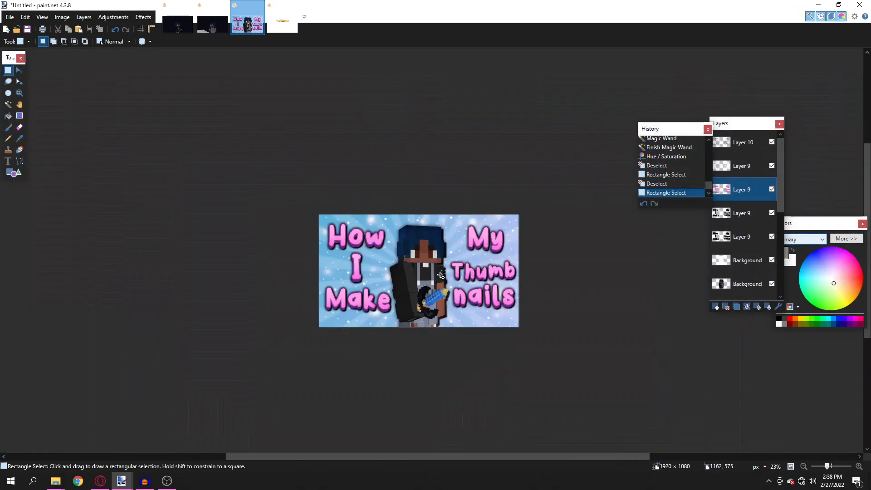
scroll(440, 275, up, 4)
drag(483, 168, 593, 375)
click(533, 303)
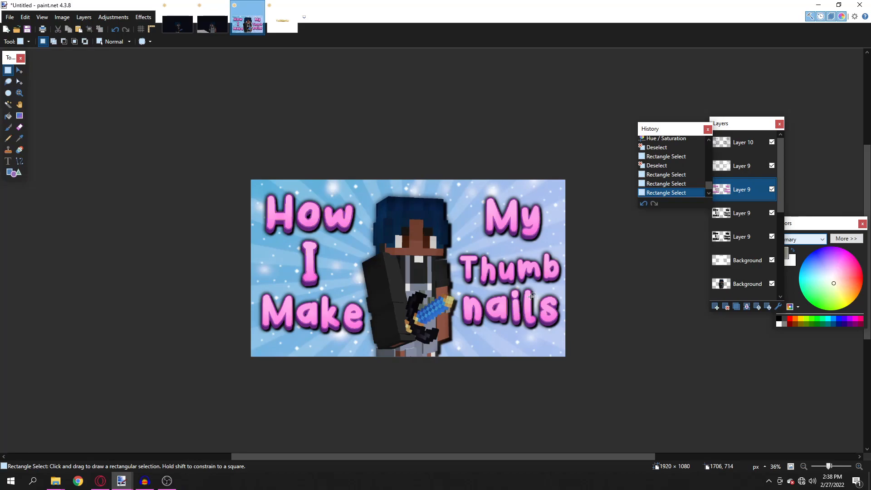
scroll(441, 289, up, 4)
scroll(444, 272, down, 4)
scroll(448, 245, up, 5)
scroll(456, 215, down, 5)
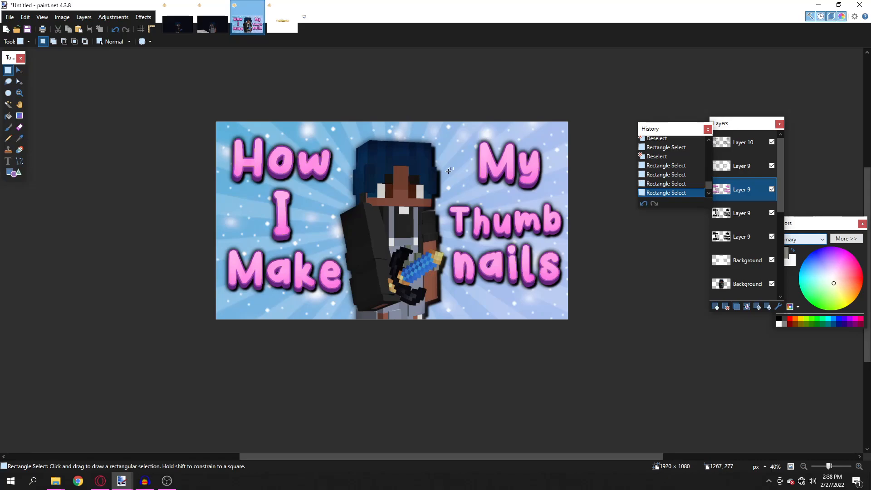
- Switch to the Opera browser and search Google for "crown png"
click(100, 480)
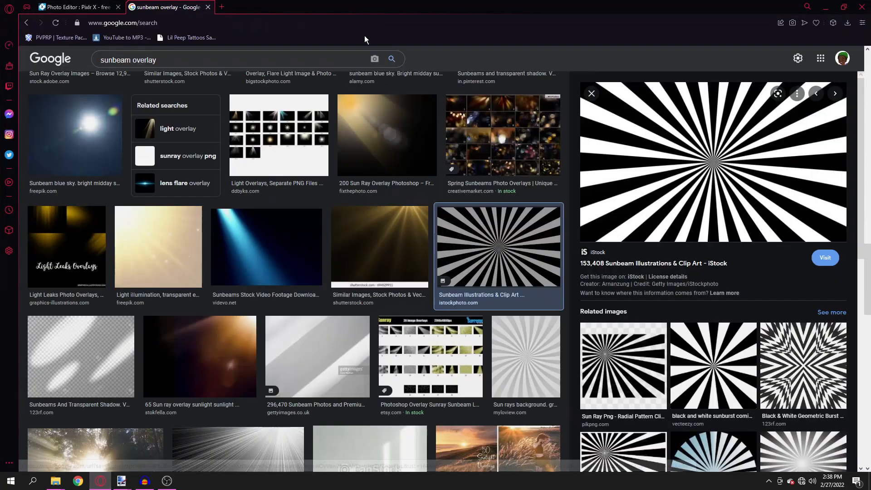
click(367, 26)
text(c)
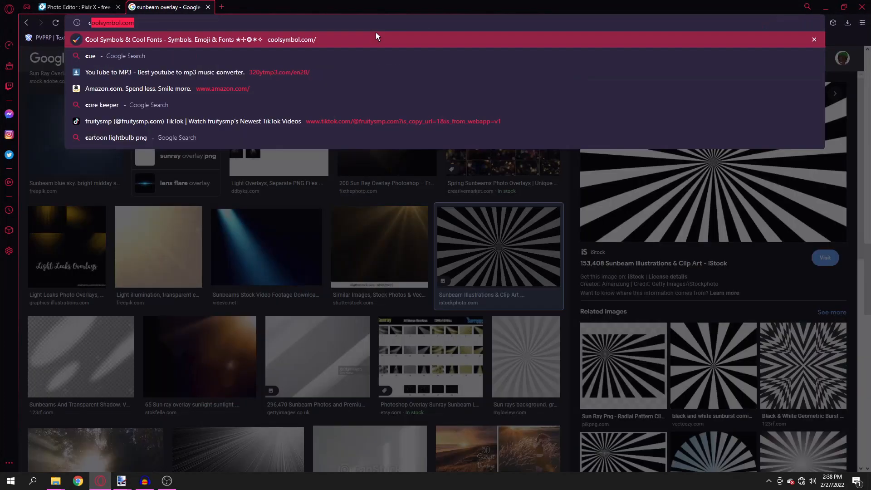
text(rown png)
key(Return)
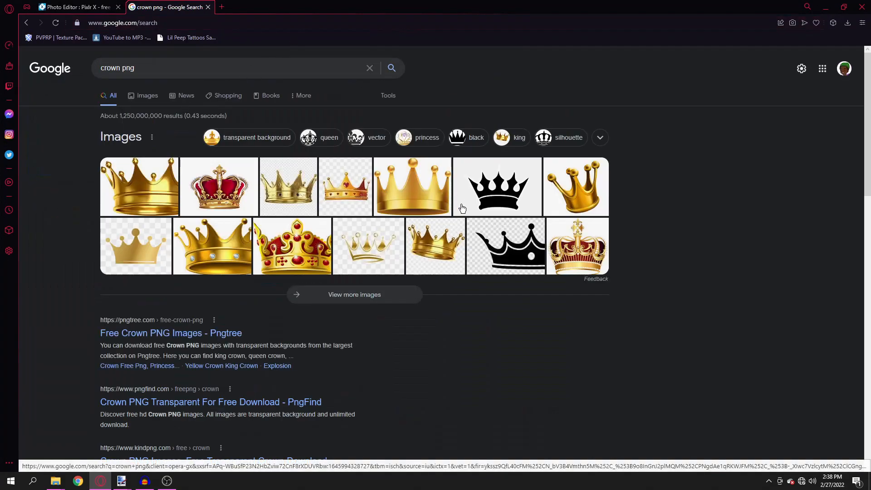
- Refine the Google search to "cartoon crown png" and show the image results
click(105, 67)
text(cartoon)
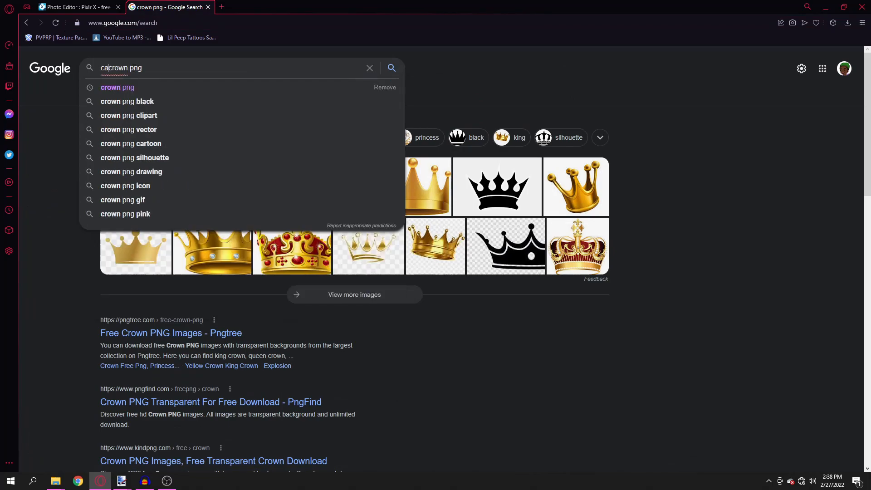
key(Return)
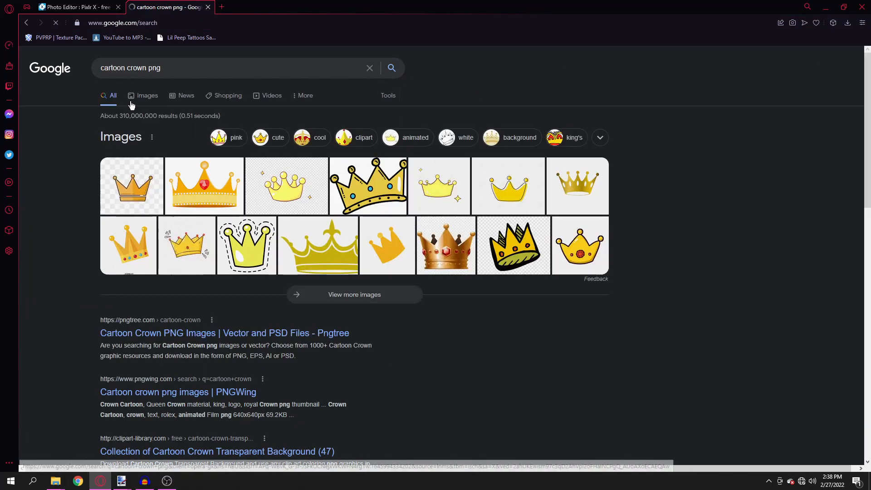
click(130, 99)
- Copy the yellow PNGWing cartoon crown image and paste it onto Layer 16 of the thumbnail in paint.net
click(291, 199)
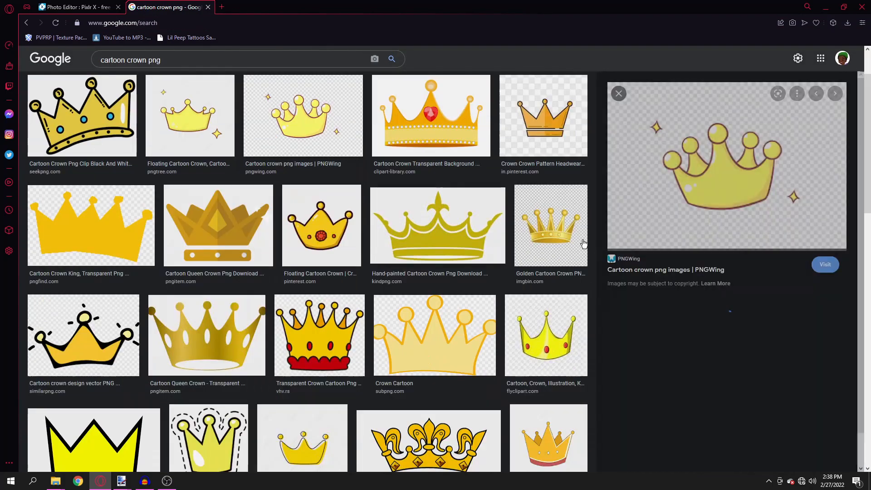
right_click(748, 187)
click(700, 296)
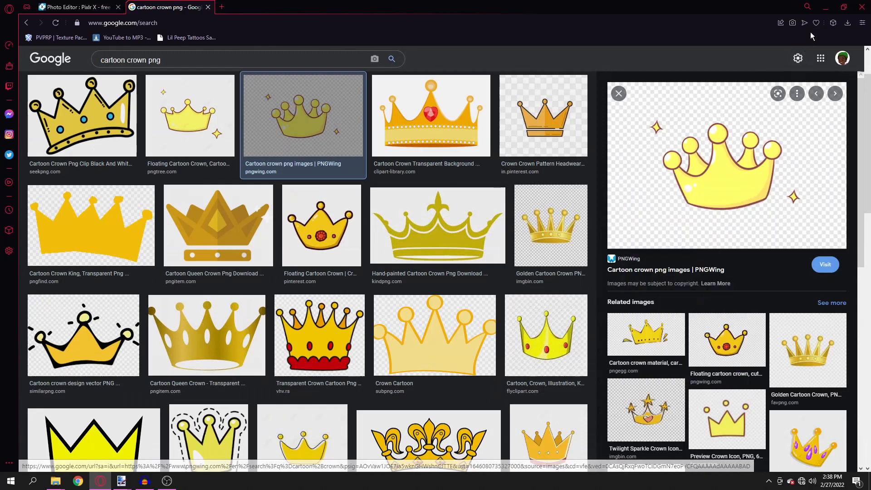
key(alt+Tab)
key(ctrl+v)
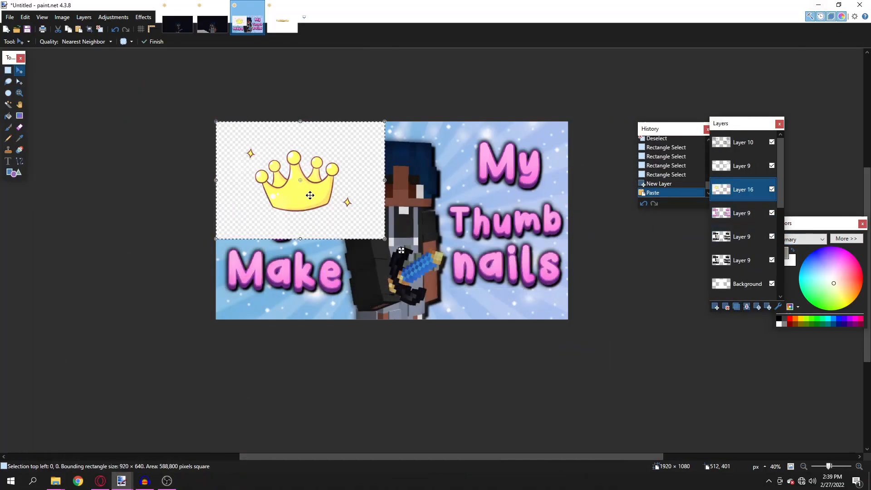
- Select the checkered background around the pasted crown with the Magic Wand and cut it away
click(8, 105)
click(320, 134)
scroll(305, 139, up, 5)
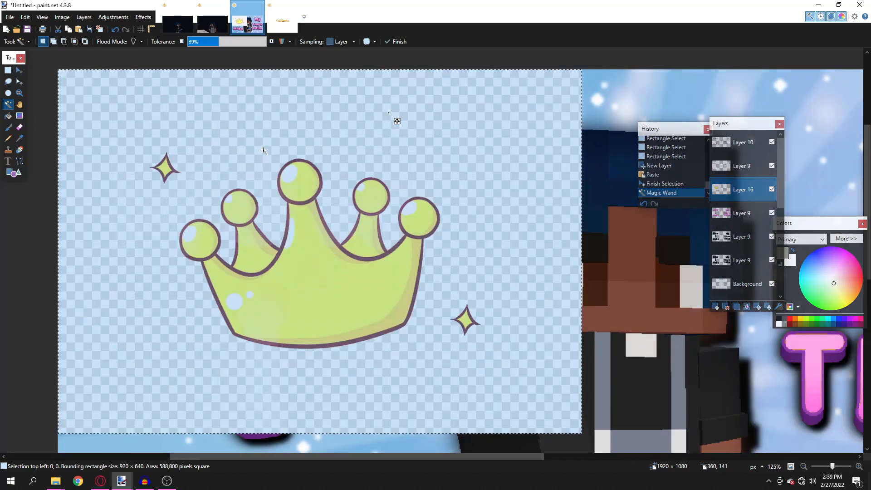
click(258, 155)
scroll(259, 156, up, 2)
key(ctrl+x)
- Scale down the crown on Layer 16 and move it onto the character's head
key(m)
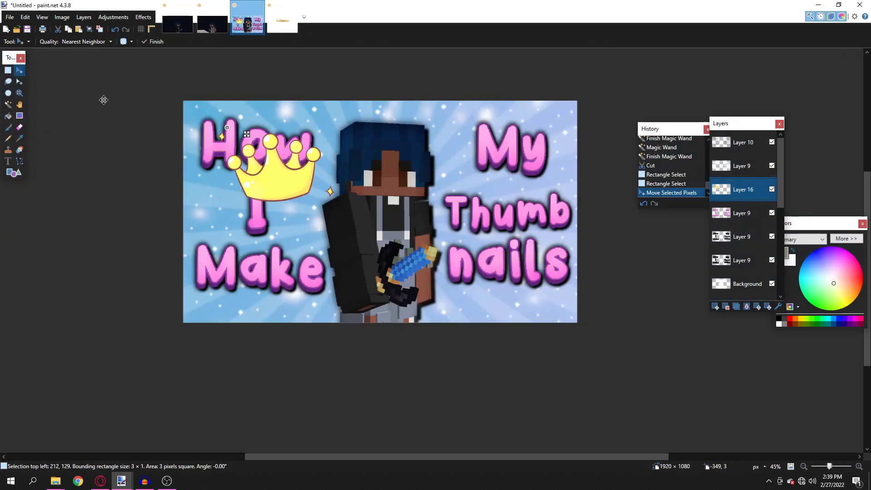
key(ctrl+d)
key(ctrl+a)
drag(441, 234, 534, 216)
drag(472, 86, 472, 144)
drag(480, 201, 442, 150)
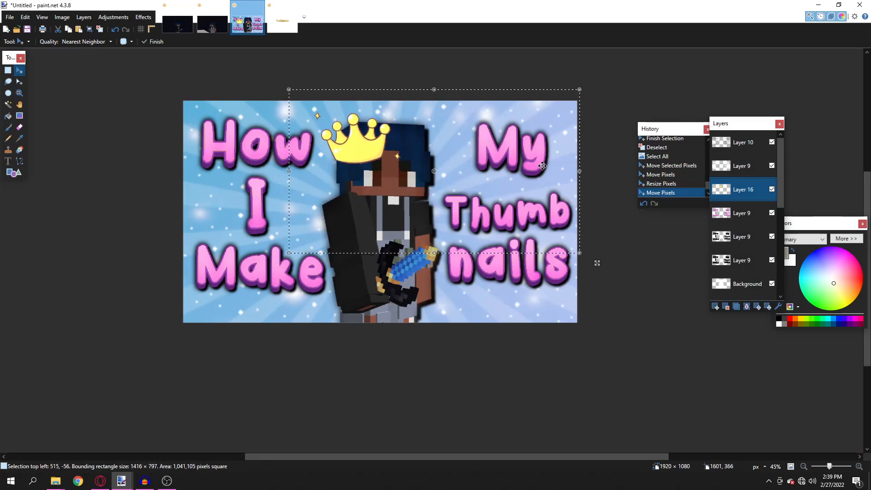
- Tilt the crown 15° counter-clockwise, shrink it slightly and seat it on the upper-left corner of the character's hair
drag(581, 116, 613, 176)
drag(468, 181, 478, 187)
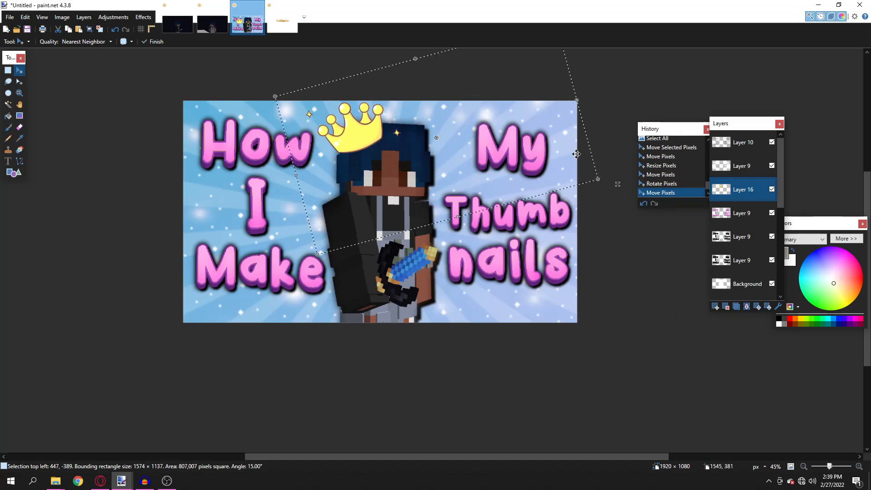
drag(422, 76, 424, 78)
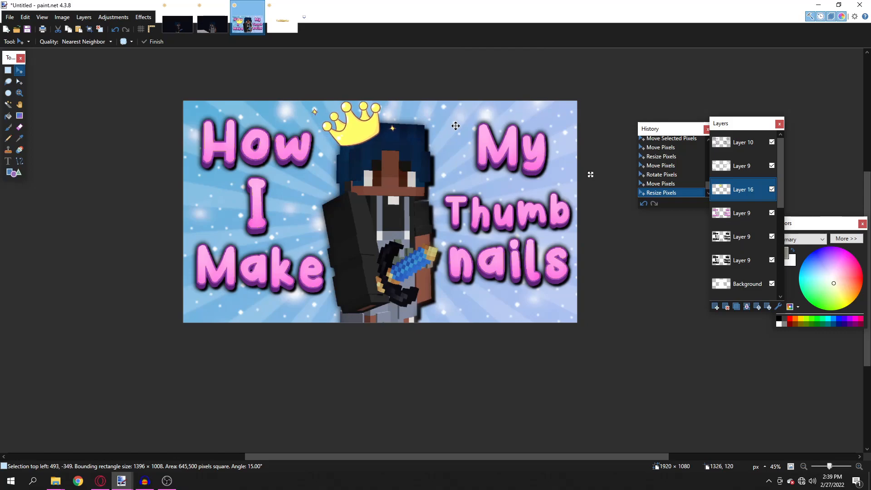
drag(411, 72, 412, 77)
drag(431, 105, 433, 103)
key(ctrl+d)
scroll(441, 168, down, 14)
scroll(438, 166, up, 18)
scroll(398, 162, down, 5)
scroll(406, 132, up, 5)
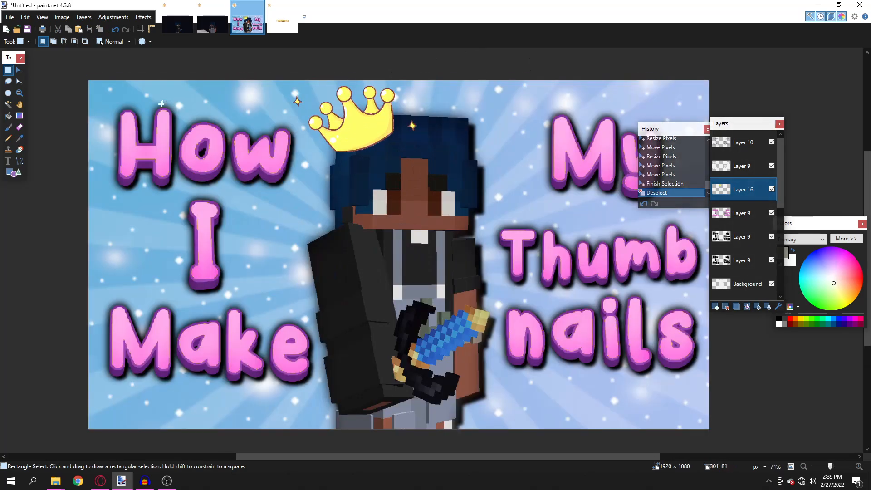
- Nudge the whole crown layer slightly to the right on the character's head and deselect it
key(m)
key(ctrl+a)
drag(412, 129, 415, 129)
key(ctrl+d)
scroll(413, 129, down, 16)
scroll(411, 126, up, 20)
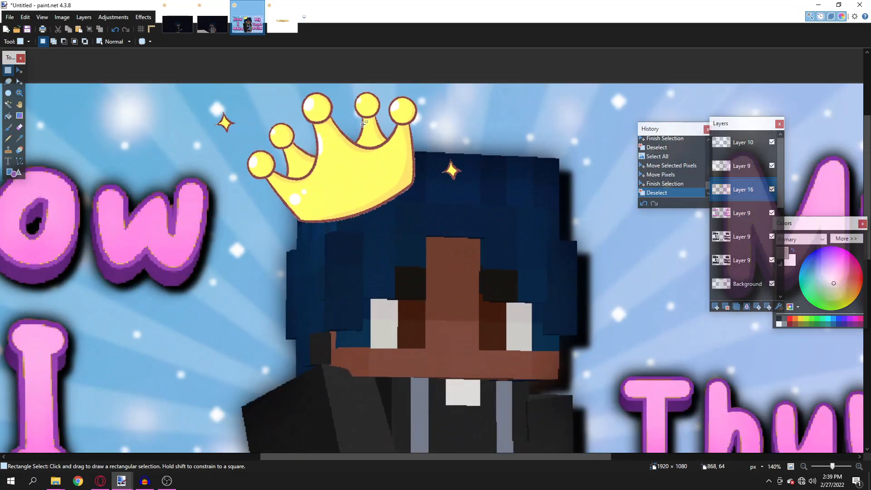
scroll(363, 125, down, 8)
scroll(344, 182, up, 10)
- Try to select the separate yellow areas of the crown on Layer 16 with the Magic Wand
key(s)
key(s)
key(s)
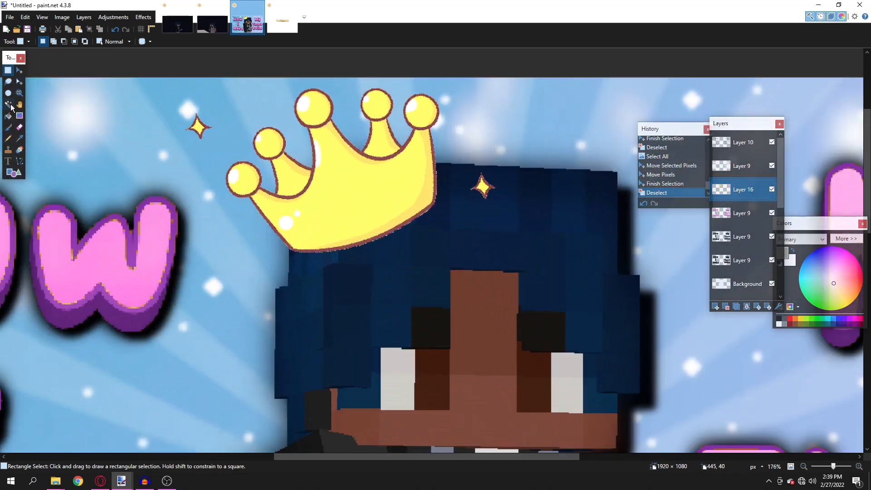
click(342, 190)
scroll(343, 190, up, 6)
ctrl+click(247, 167)
ctrl+click(410, 97)
key(s)
scroll(351, 185, down, 13)
click(394, 188)
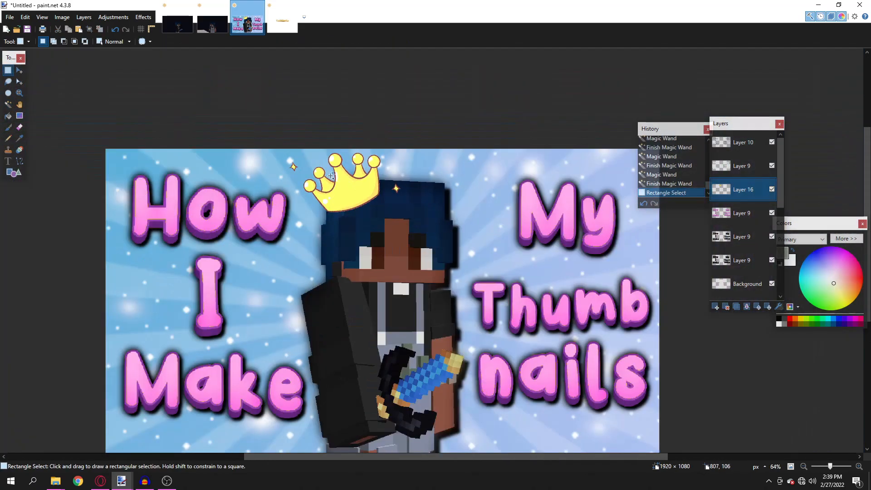
- Try to recolour the crown and its sparkles pink with a 53% tolerance Magic Wand selection and Hue / Saturation
drag(249, 146, 517, 276)
click(9, 105)
click(345, 190)
scroll(308, 159, up, 8)
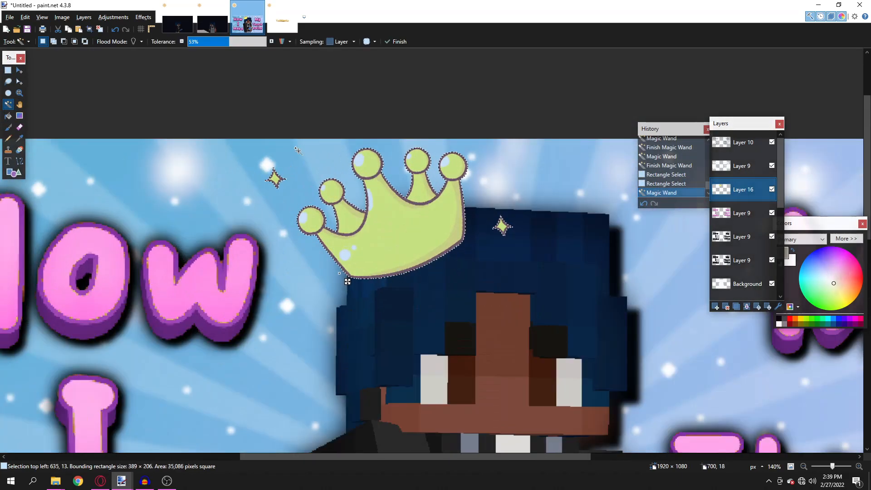
click(114, 16)
click(131, 106)
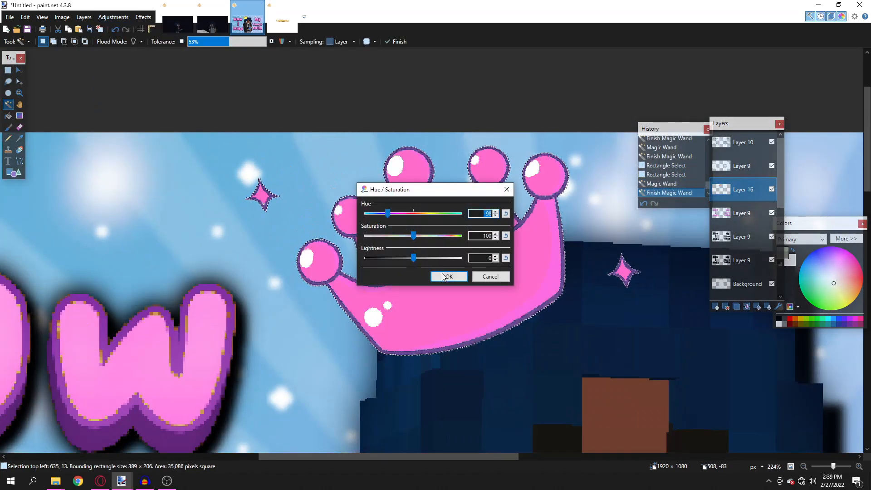
click(443, 274)
key(s)
click(442, 275)
scroll(442, 275, down, 10)
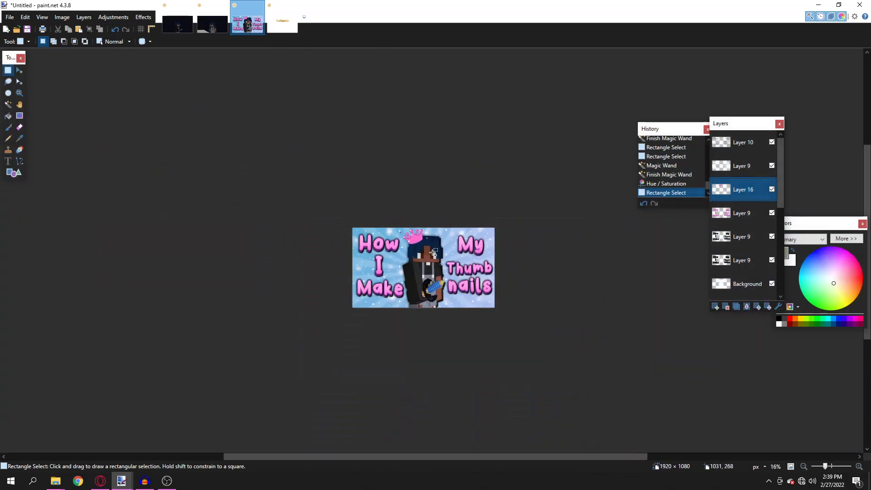
scroll(331, 184, up, 5)
scroll(331, 183, up, 3)
- Undo the crown's Hue / Saturation change and clear its selection
key(ctrl+z)
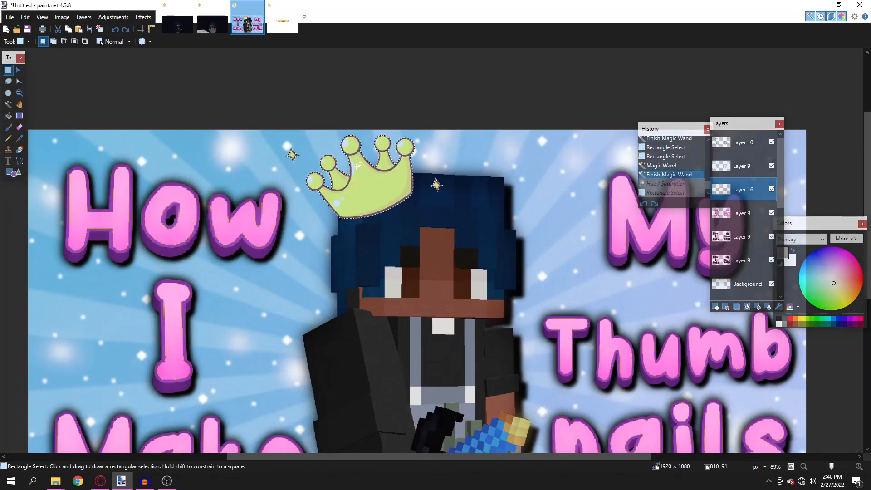
key(ctrl+z)
click(268, 177)
- Set the primary colour to the pink and the secondary colour to the purple of the Layer 9 lettering
key(p)
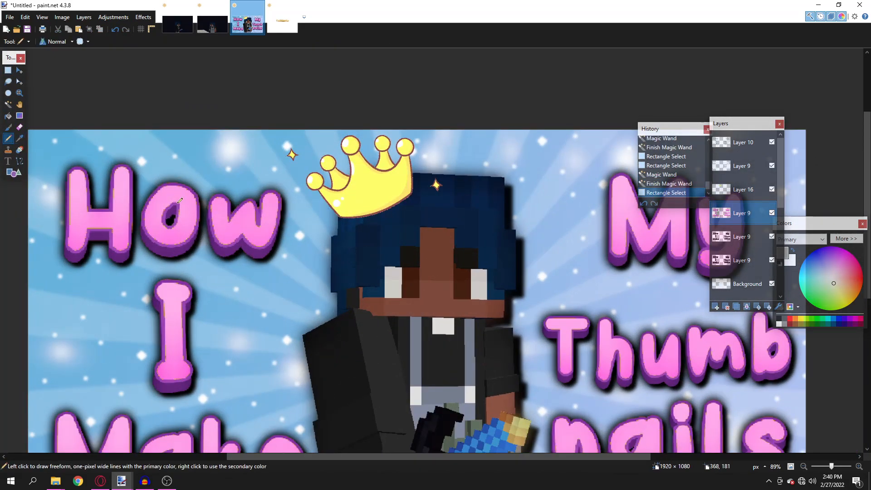
scroll(237, 229, up, 3)
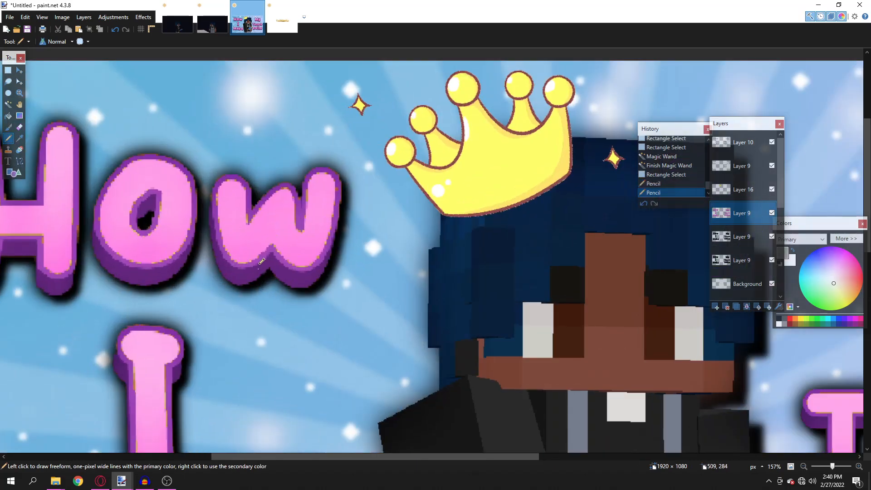
scroll(262, 262, up, 6)
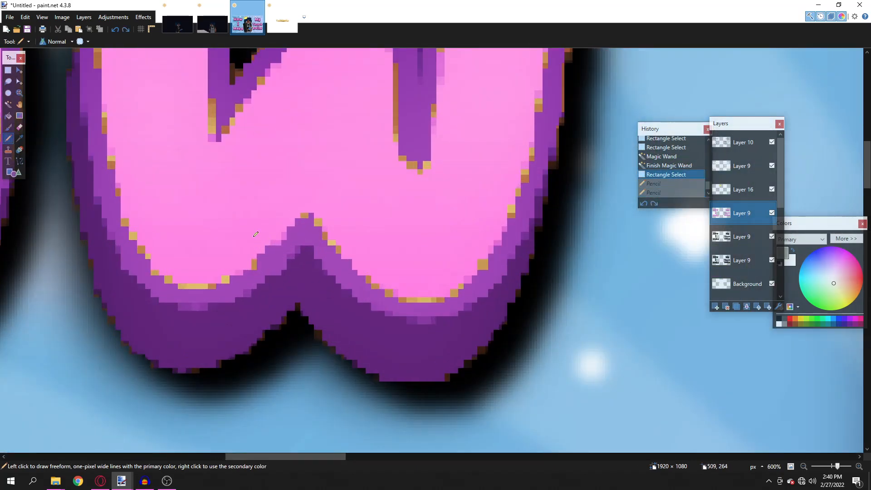
key(s)
click(260, 238)
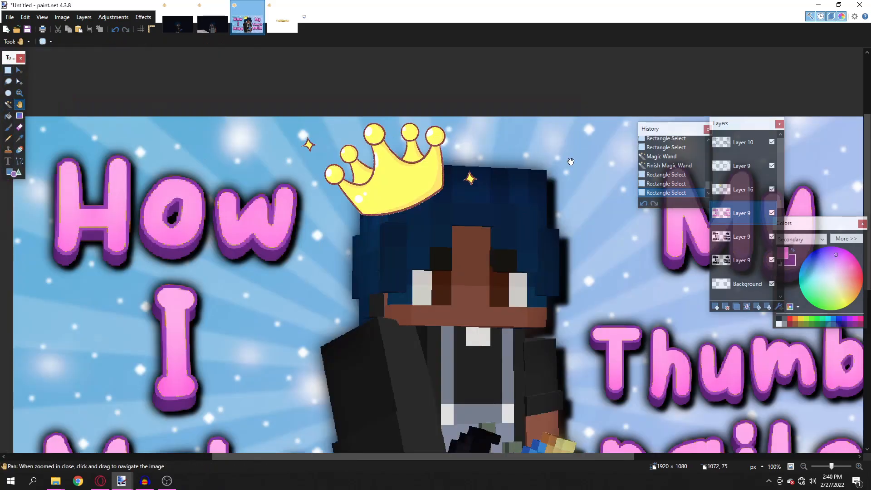
- Select the yellow areas of the crown and sparkles on Layer 16 at 53% tolerance and fill them with the primary pink
click(743, 189)
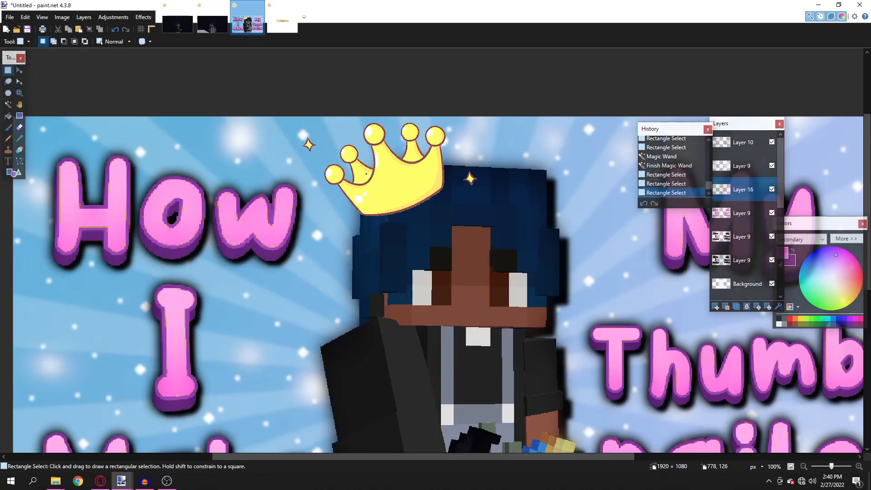
click(8, 104)
scroll(403, 187, up, 3)
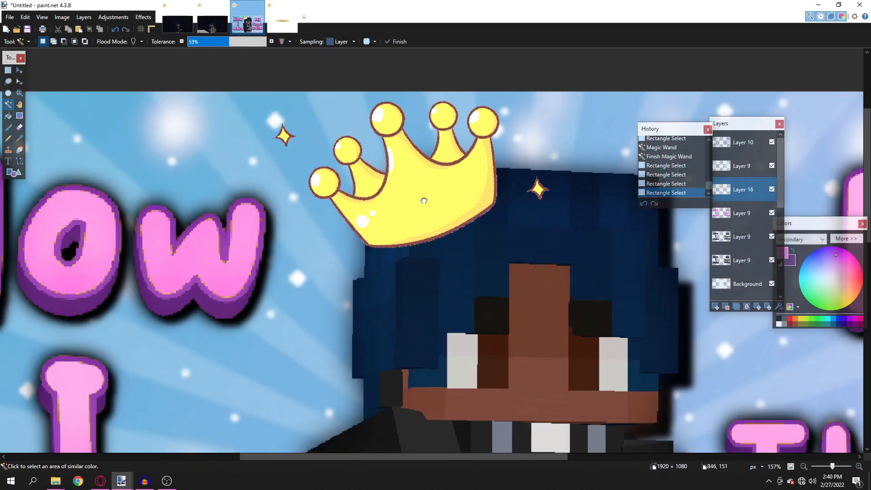
click(403, 187)
scroll(403, 187, up, 2)
scroll(423, 197, up, 2)
key(f)
click(404, 210)
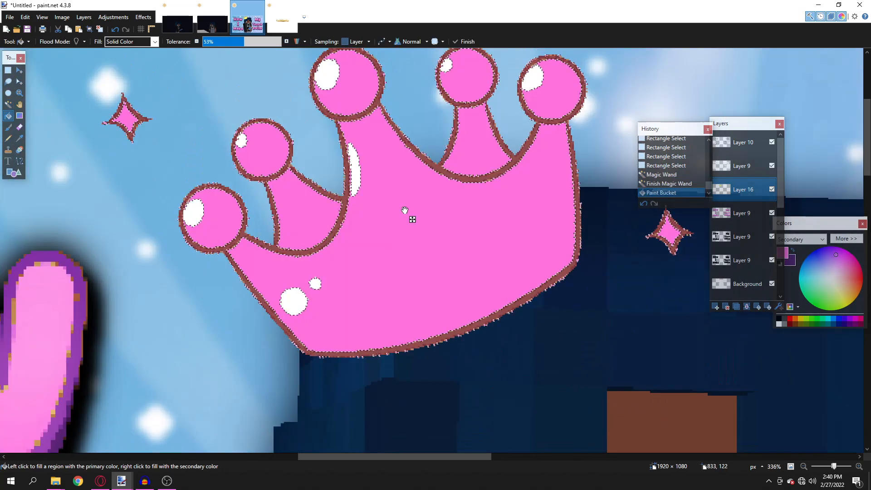
key(s)
click(286, 176)
- Select the brown outline of the crown and sparkles on Layer 16 and fill it with the secondary purple
click(8, 104)
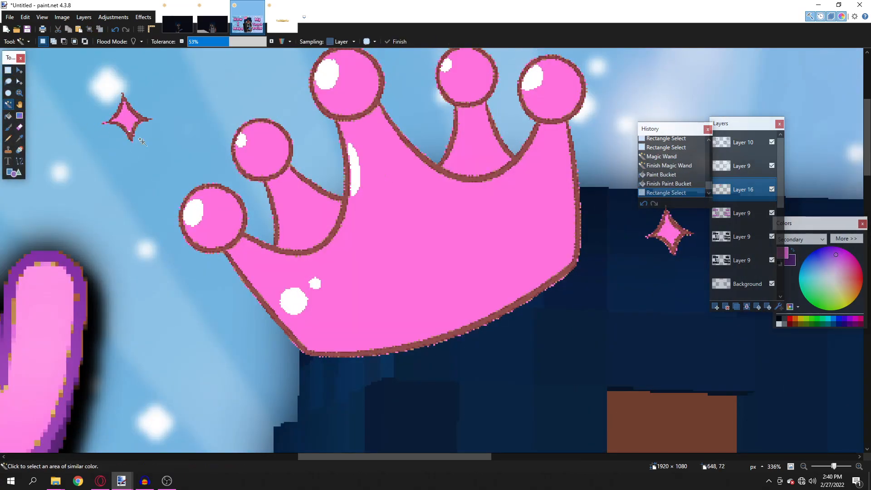
scroll(277, 186, up, 3)
click(282, 190)
key(f)
right_click(280, 189)
key(s)
click(286, 190)
scroll(319, 195, down, 10)
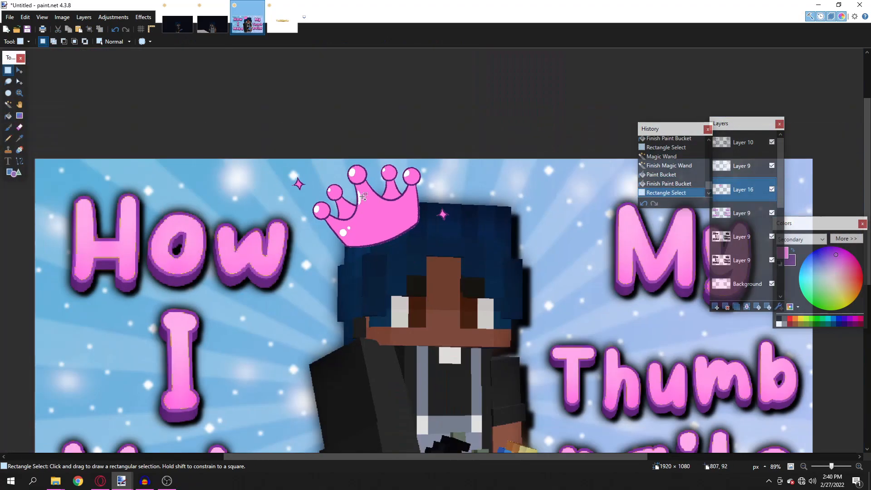
scroll(365, 185, down, 2)
scroll(308, 221, up, 5)
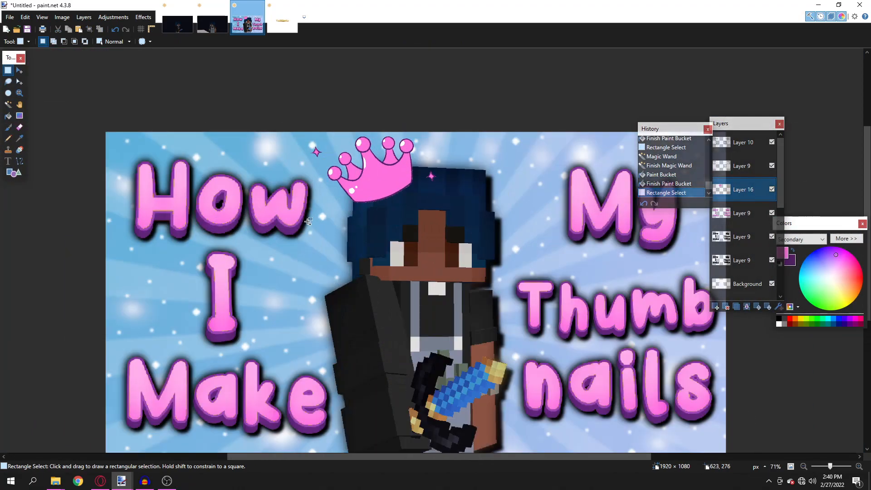
- Sample a lighter pink from the Layer 9 lettering, refill the crown on Layer 16 with it and fine-tune it with Hue / Saturation
scroll(307, 221, up, 4)
scroll(282, 175, down, 8)
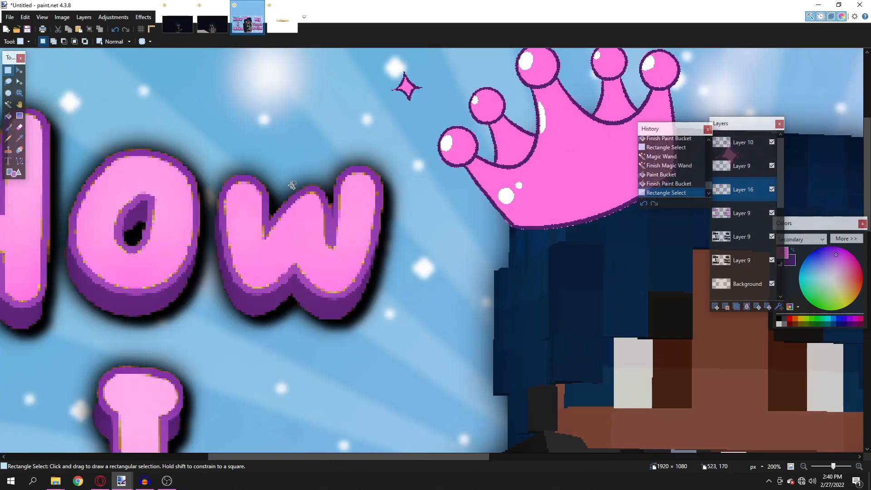
scroll(303, 178, up, 5)
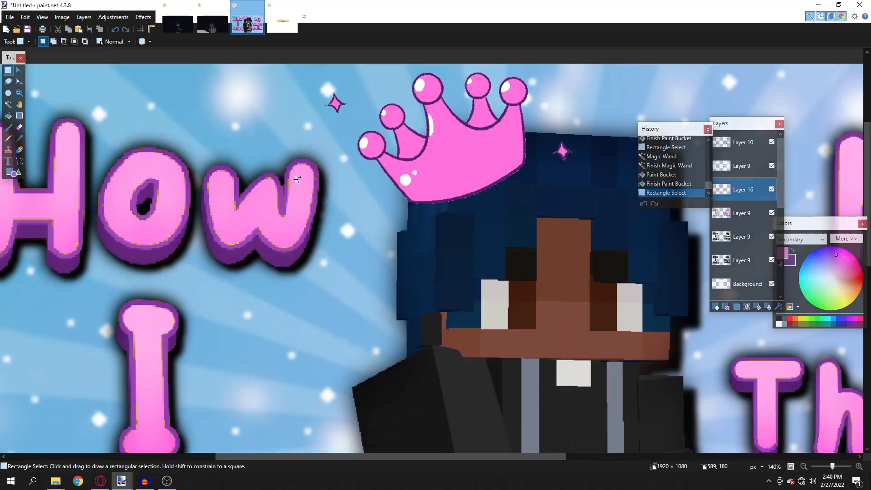
click(19, 137)
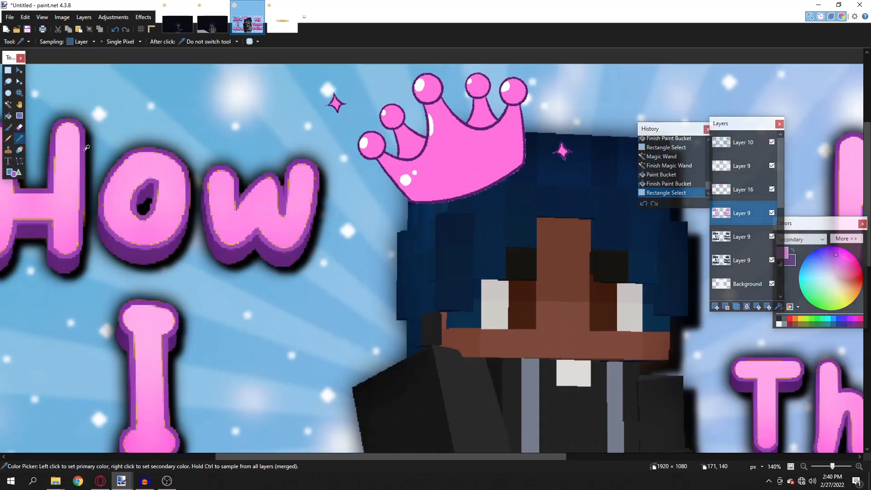
click(9, 116)
click(8, 105)
scroll(446, 166, up, 3)
click(459, 165)
key(f)
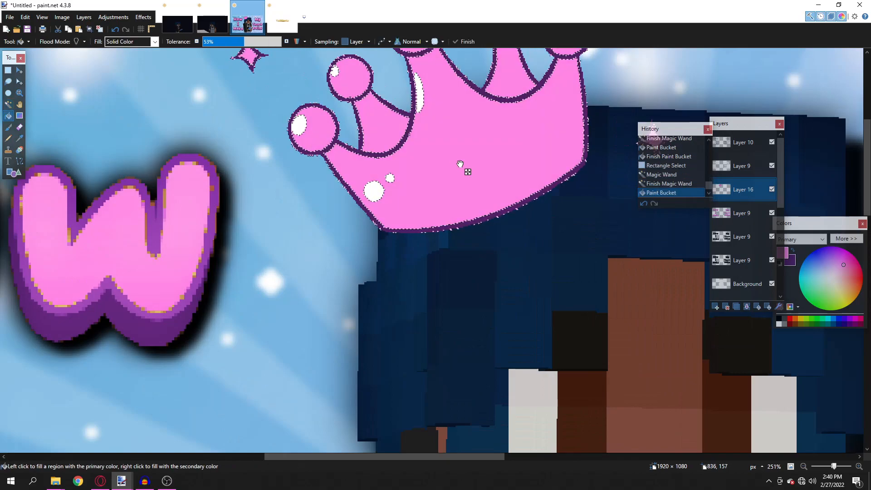
click(460, 163)
key(s)
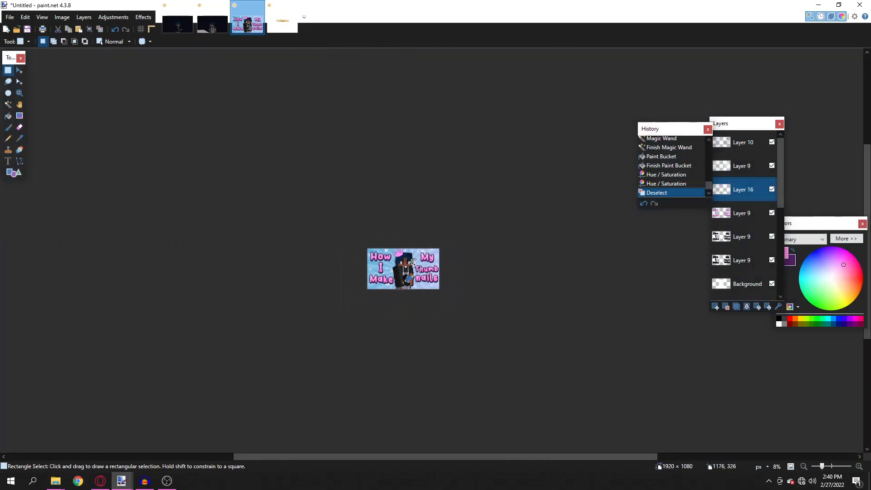
- Duplicate the crown's Layer 16 and make the lower copy the active layer
scroll(435, 254, up, 5)
drag(744, 189, 731, 221)
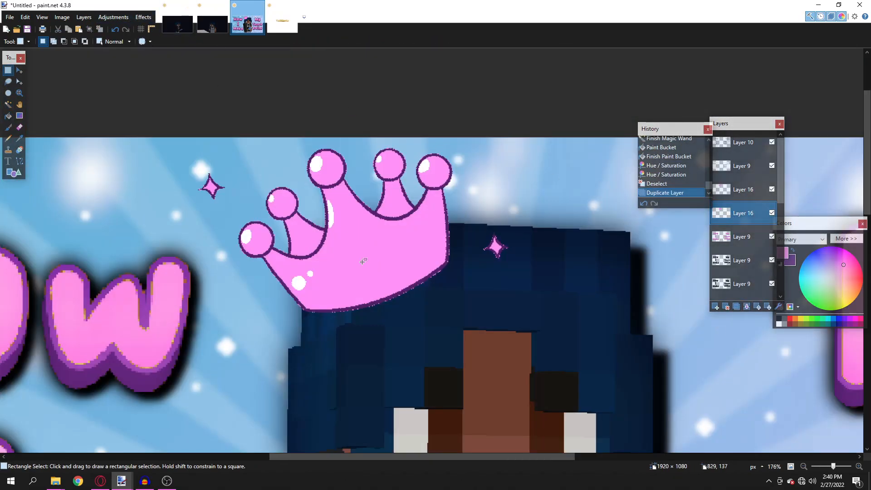
scroll(352, 287, down, 5)
scroll(351, 287, up, 7)
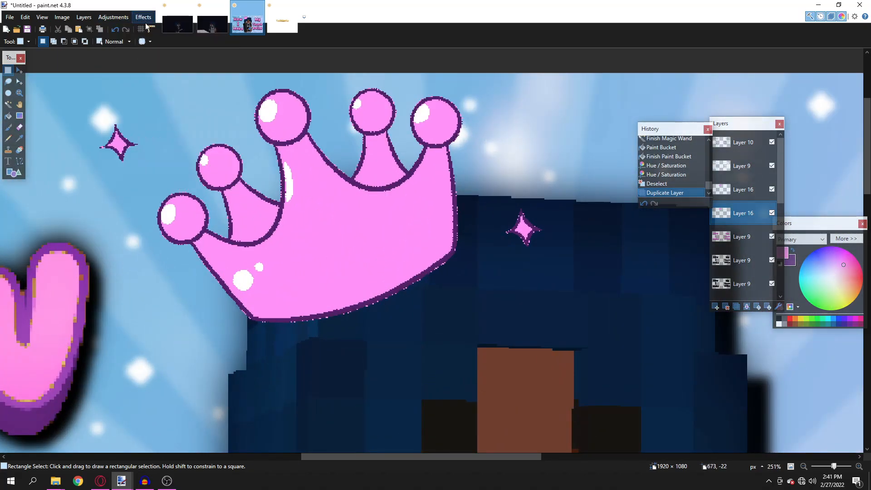
- Apply a Gaussian Blur to the lower crown copy on Layer 16 and duplicate the blurred layer twice
click(143, 17)
mouse_move(199, 58)
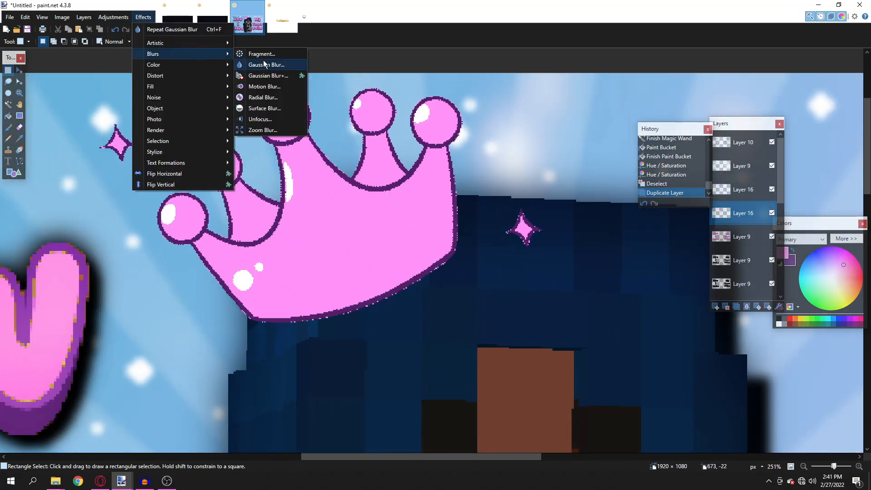
click(256, 67)
click(448, 254)
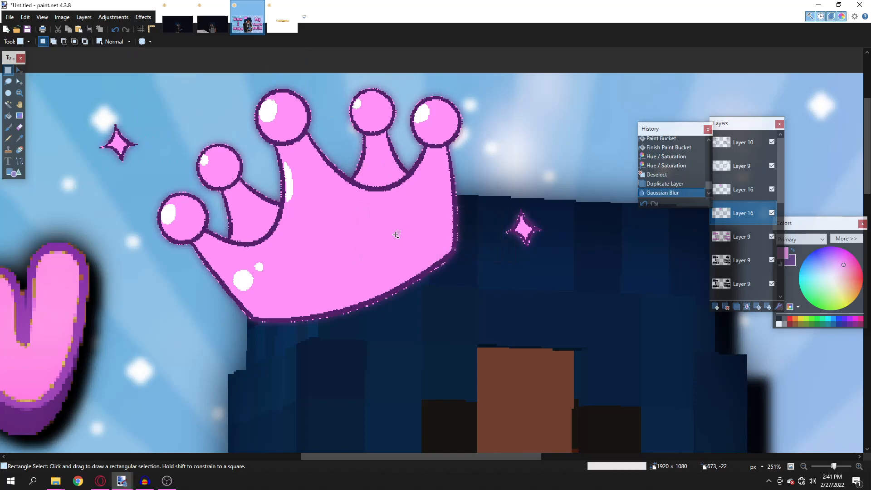
scroll(390, 227, down, 6)
click(731, 308)
click(732, 308)
- Duplicate the blurred crown layer once more, turn the copy black with Hue / Saturation and try offsetting it as a drop shadow
scroll(361, 224, down, 2)
scroll(362, 224, up, 3)
scroll(361, 224, up, 5)
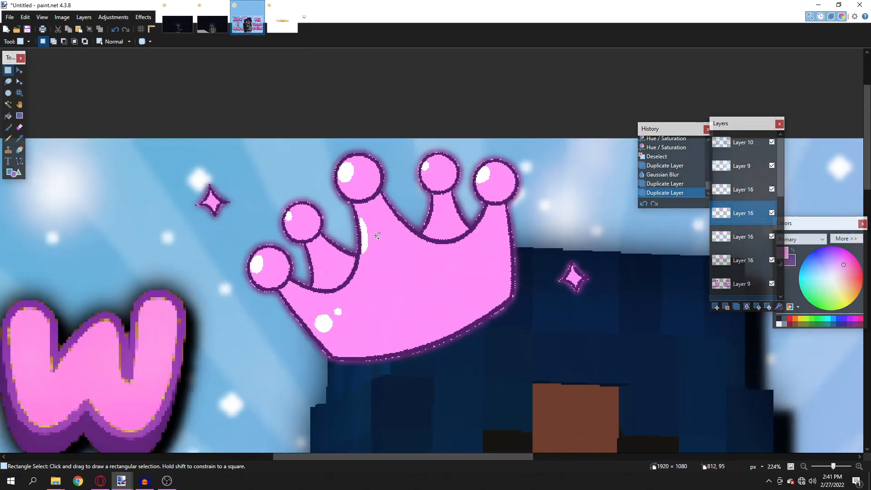
scroll(362, 224, down, 3)
key(ctrl+shift+u)
scroll(366, 233, up, 5)
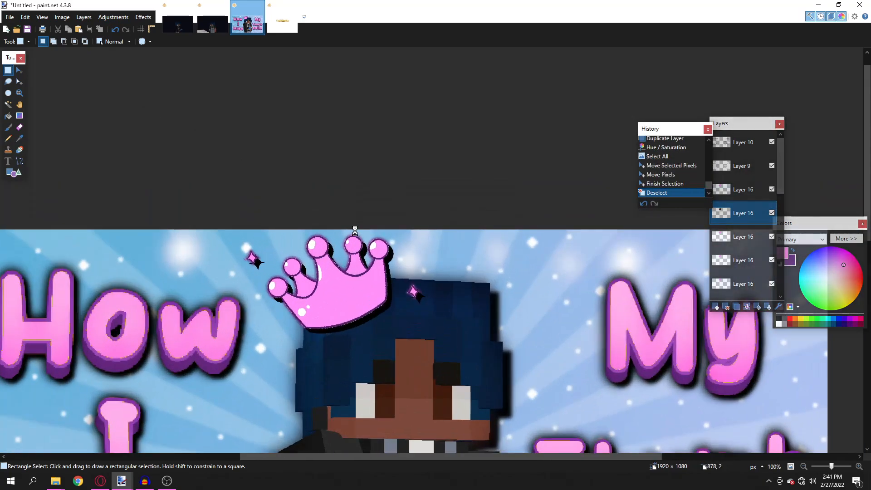
- Undo the offset of the black crown copy and clear the selection
key(ctrl+z)
key(ctrl+z)
key(ctrl+z)
key(ctrl+z)
key(ctrl+d)
key(s)
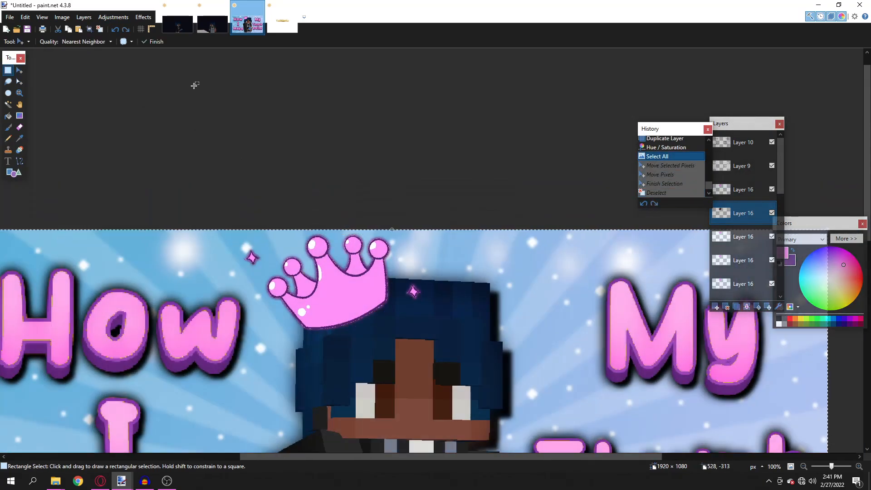
- Soften the black crown copy with a Gaussian Blur of radius 42 and place it directly beneath the top crown layer
click(142, 18)
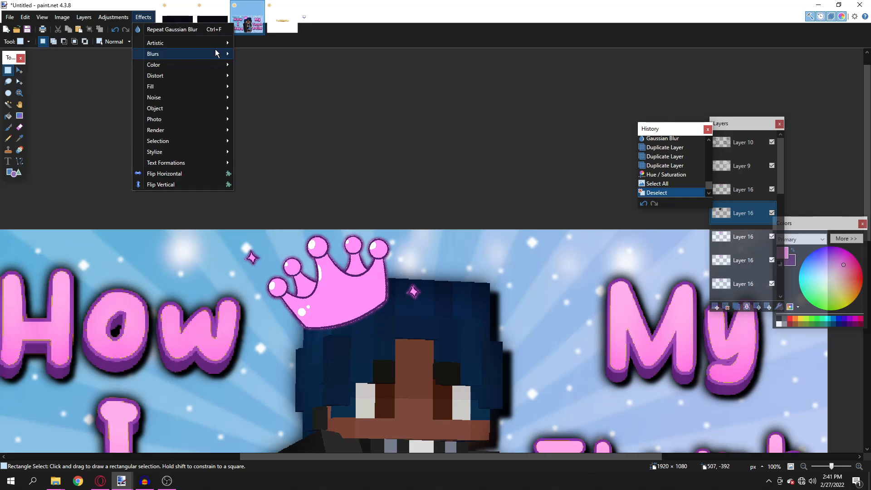
click(263, 74)
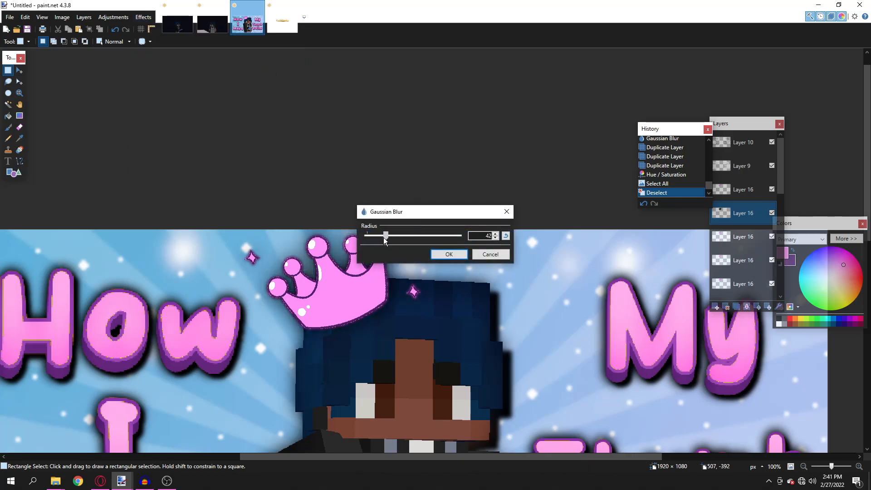
click(449, 254)
drag(744, 217, 722, 198)
scroll(723, 204, up, 3)
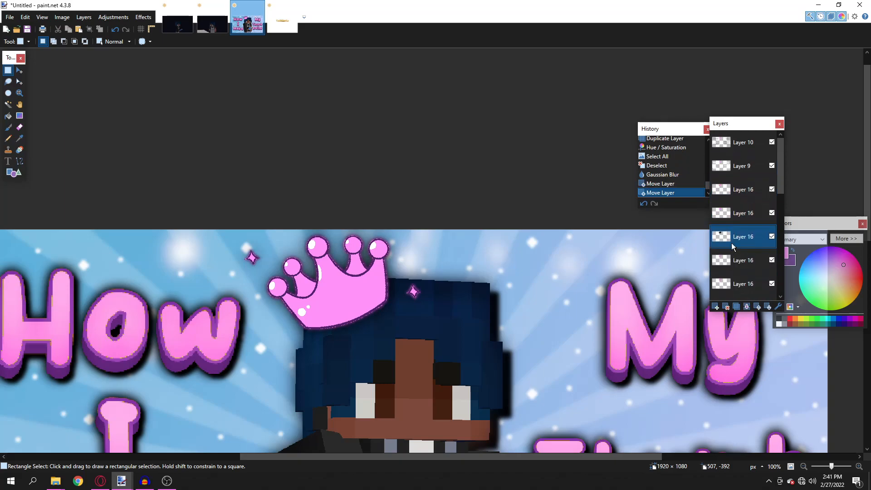
drag(742, 239, 751, 214)
- Flatten all the layers of the thumbnail into a single background image
scroll(449, 241, down, 5)
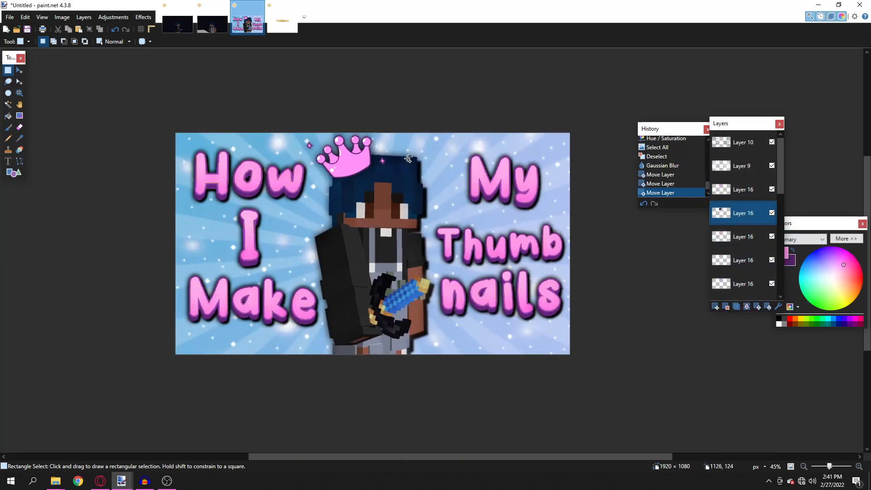
scroll(408, 158, down, 1)
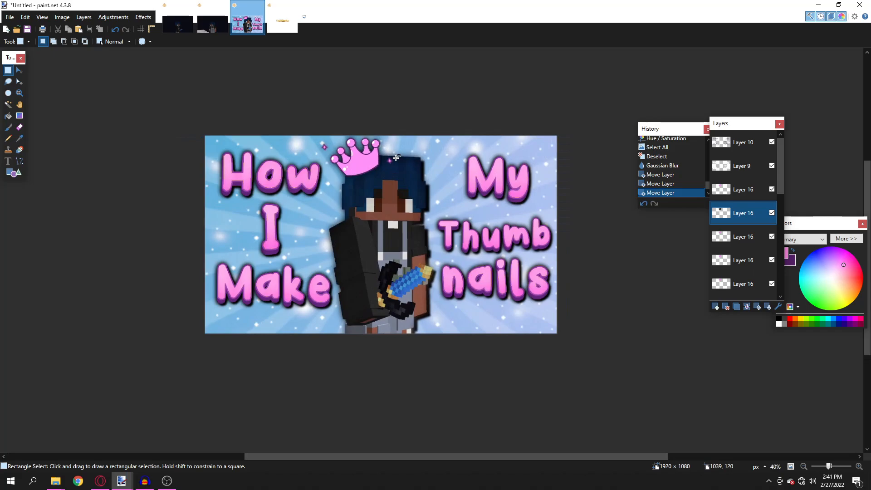
scroll(409, 141, up, 2)
scroll(408, 182, down, 4)
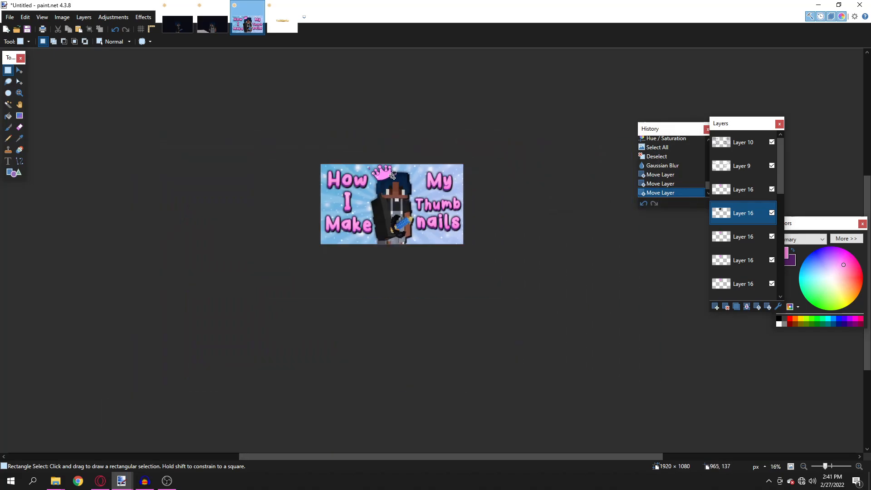
scroll(433, 286, up, 5)
scroll(432, 286, down, 4)
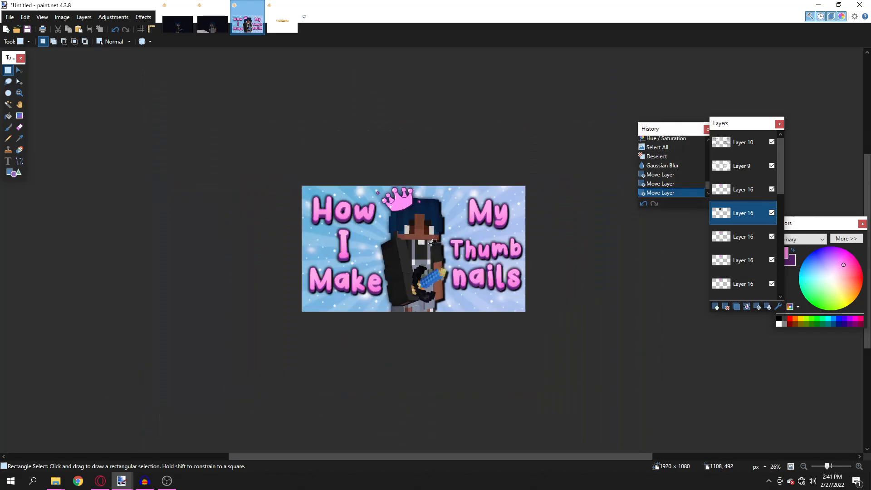
key(ctrl+shift+f)
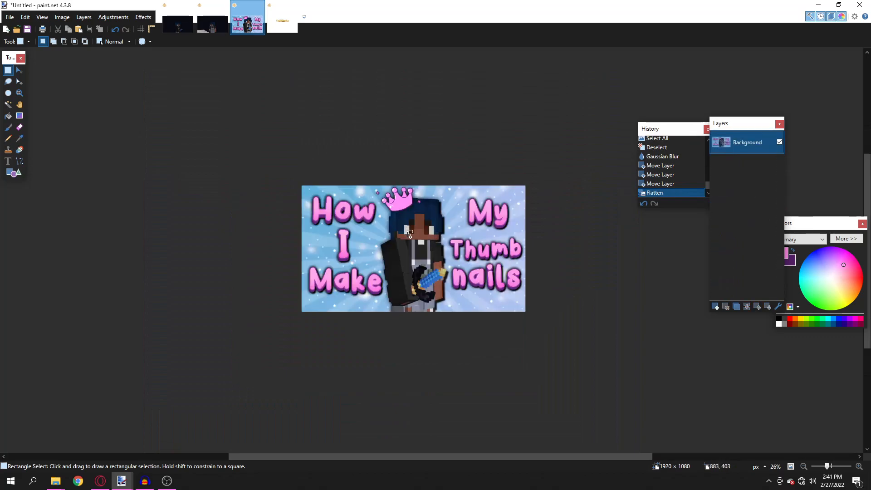
- Add a new layer and set the primary colour to a pale blue sampled from the Background, adjusted to saturation 17 and value 97
scroll(424, 243, up, 2)
scroll(478, 215, up, 2)
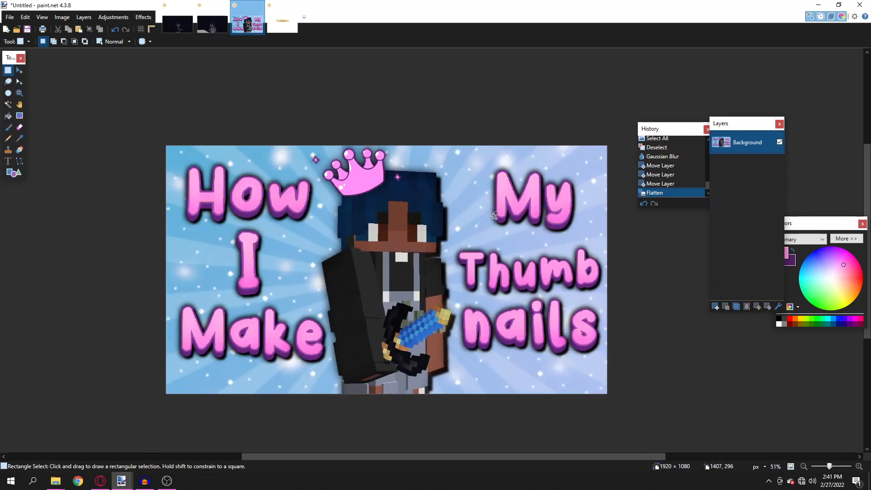
click(716, 307)
click(9, 116)
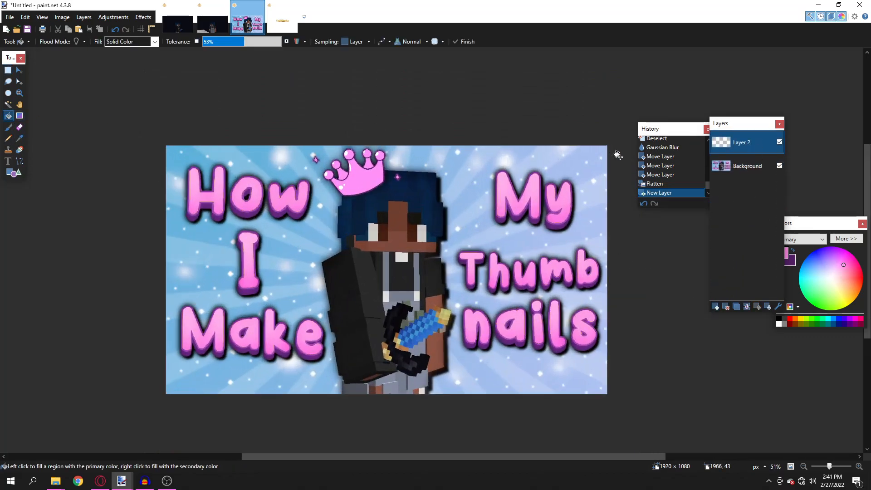
click(20, 139)
click(749, 159)
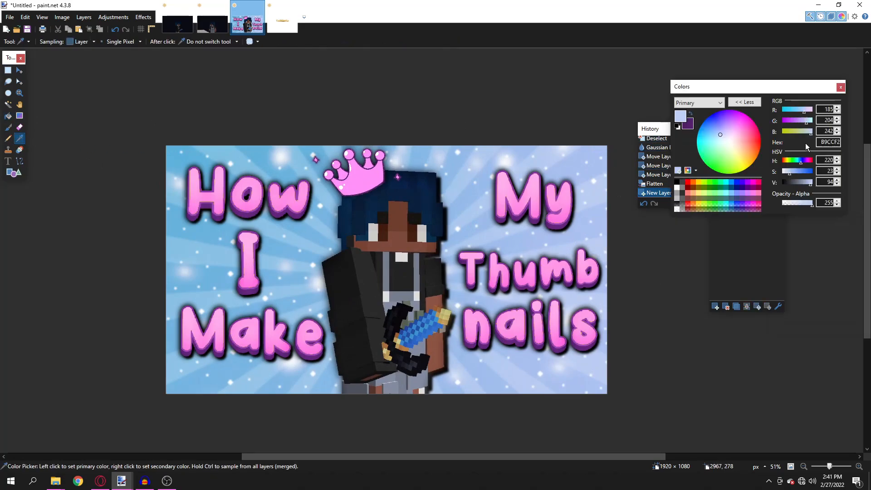
click(837, 172)
click(838, 172)
click(837, 180)
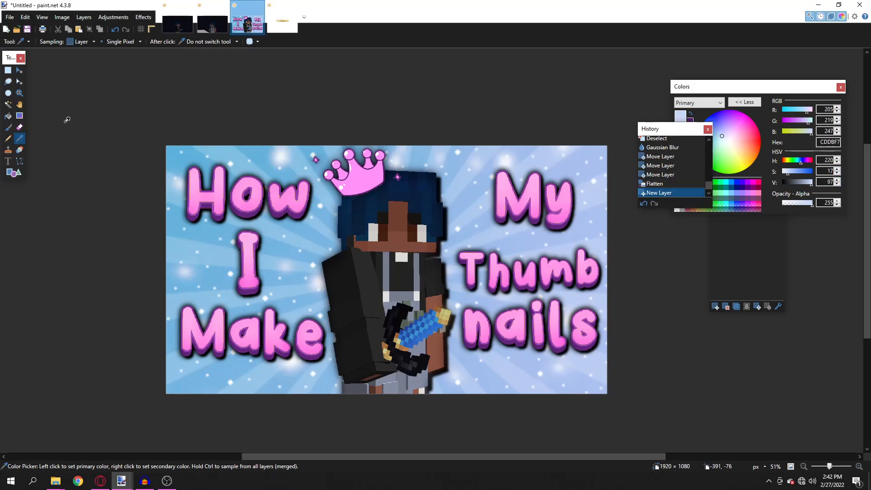
- Fill the entire new Layer 2 with the pale blue primary colour
click(7, 116)
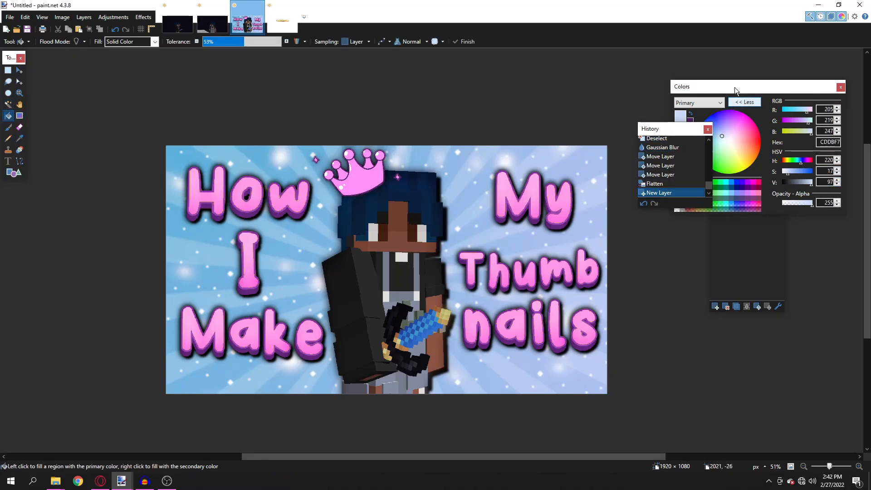
drag(735, 90, 801, 281)
click(742, 142)
click(434, 235)
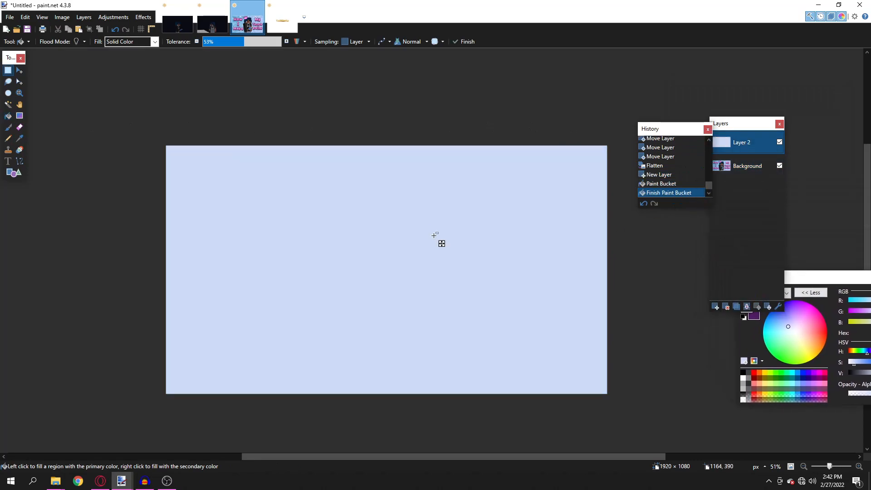
- Cut a rectangle inset about 33 px from the canvas edges out of Layer 2, leaving a thin pale blue border, and deselect
key(s)
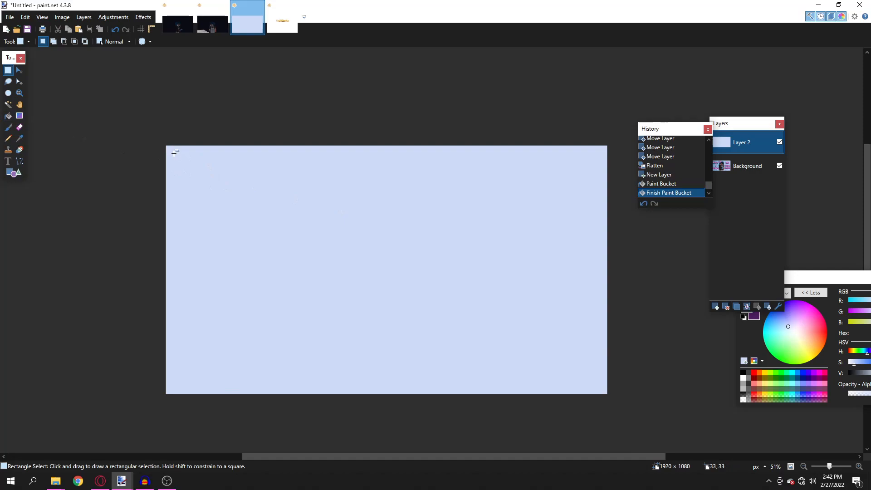
drag(178, 155, 634, 386)
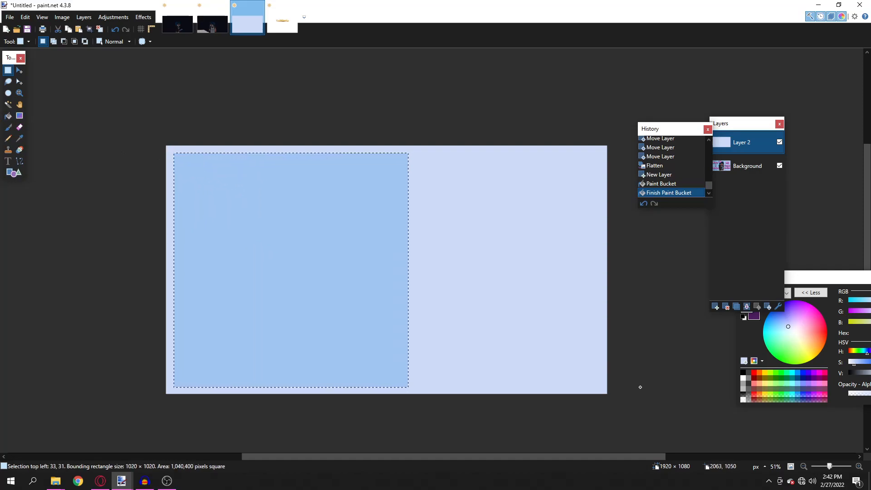
drag(408, 270, 598, 305)
key(ctrl+x)
key(s)
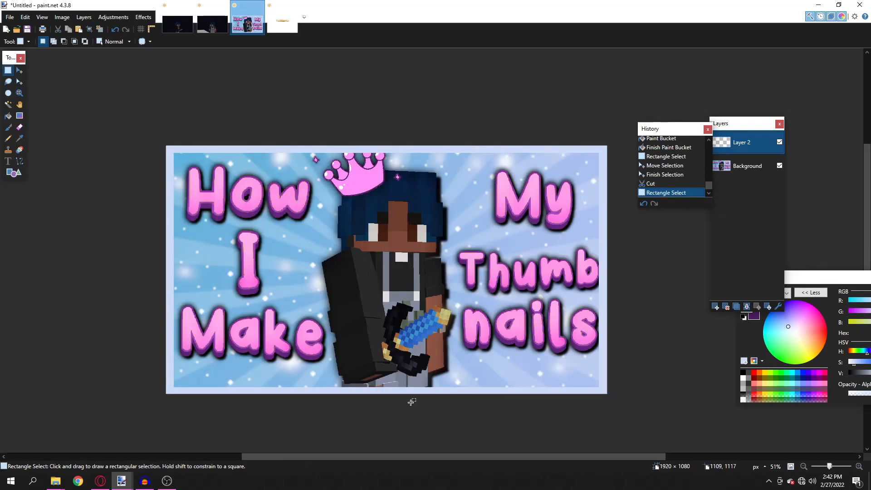
click(621, 151)
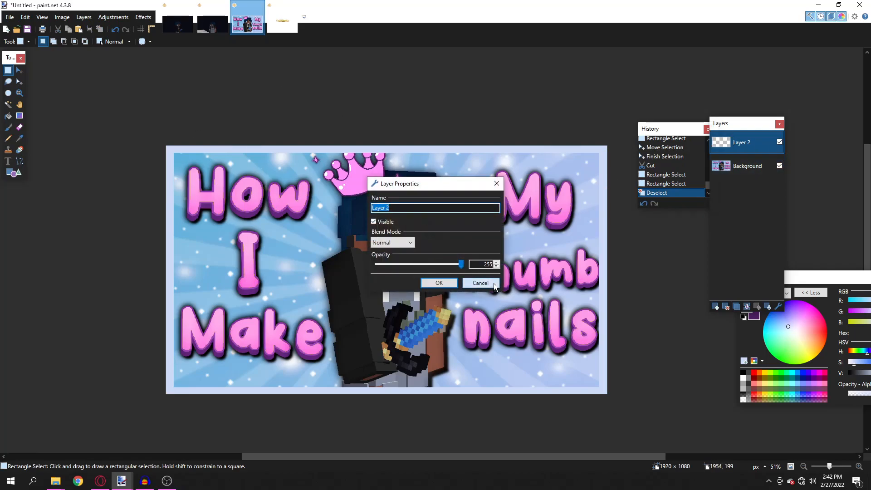
- Set the blend mode of the border on Layer 2 to Overlay
click(481, 283)
double_click(766, 142)
click(392, 243)
click(392, 312)
click(439, 283)
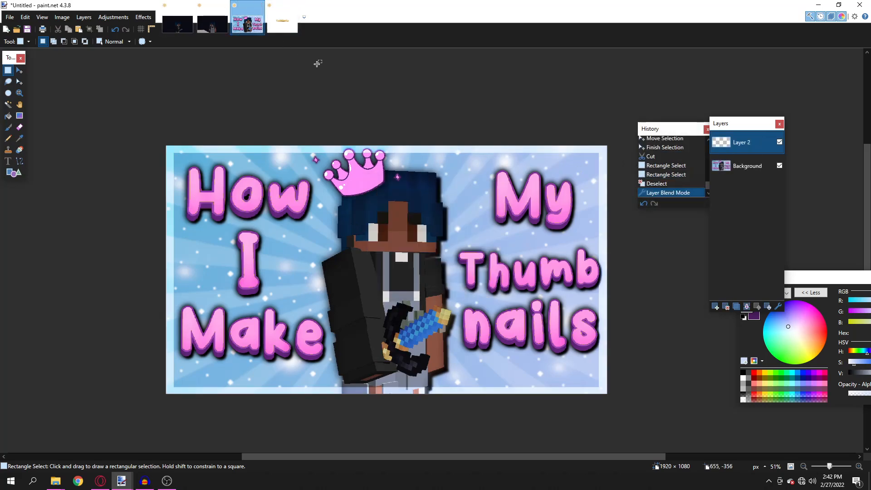
- Soften the border on Layer 2 with a Gaussian Blur of radius 47
scroll(440, 181, down, 5)
scroll(453, 176, up, 5)
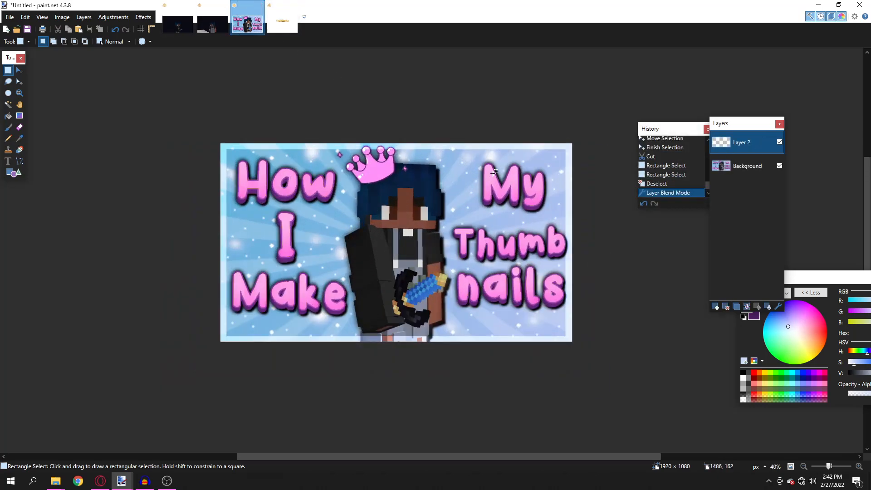
scroll(469, 150, up, 3)
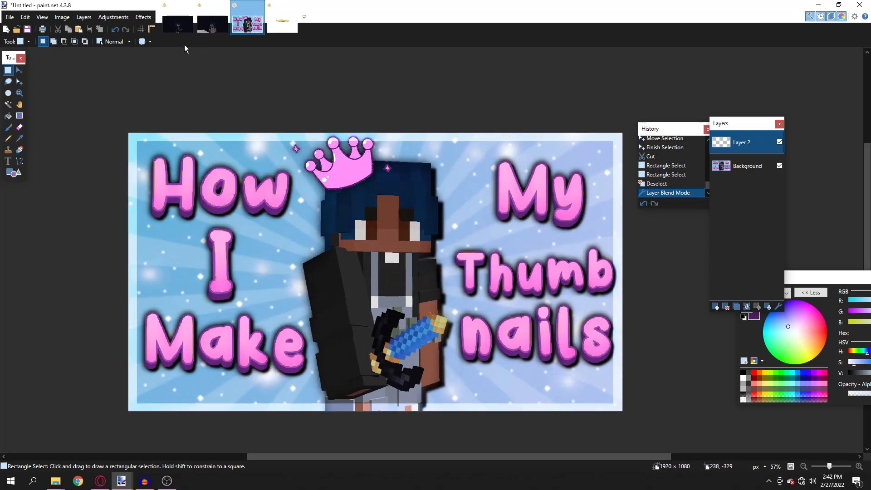
click(144, 17)
mouse_move(205, 60)
click(255, 65)
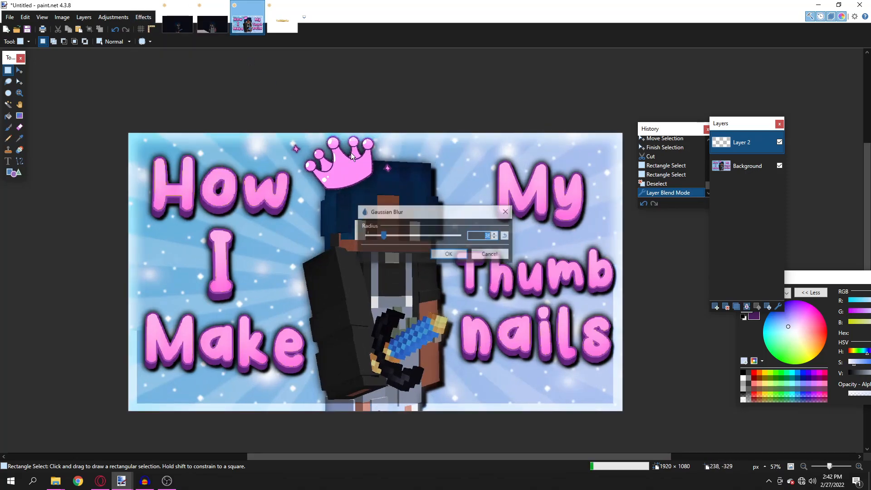
drag(366, 235, 353, 239)
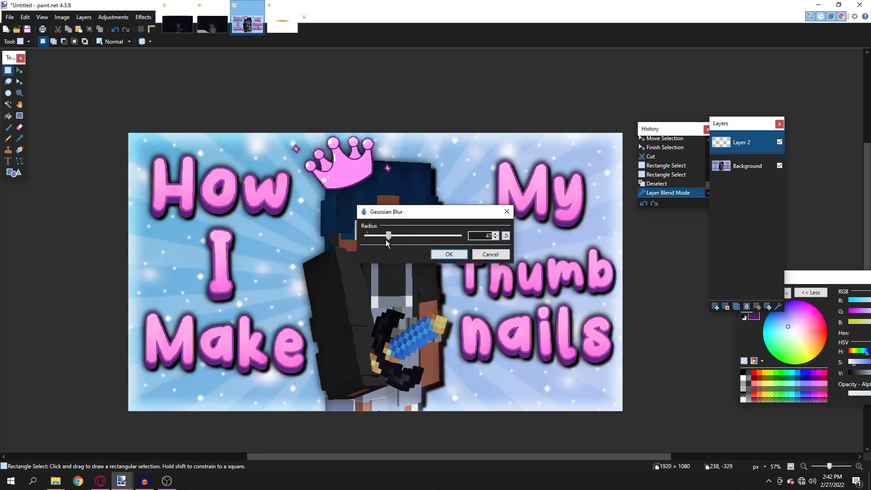
click(449, 254)
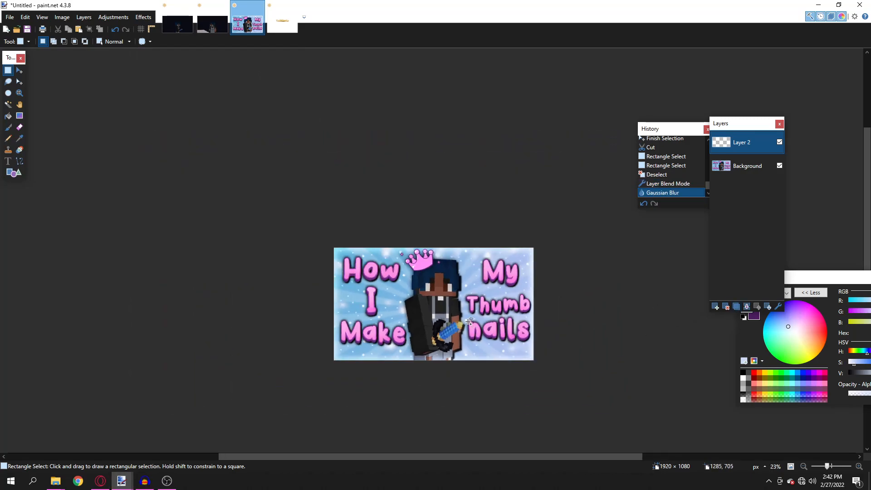
- Duplicate the blurred border layer, try other blend modes on the copy and lower its opacity
click(736, 306)
key(F4)
click(392, 242)
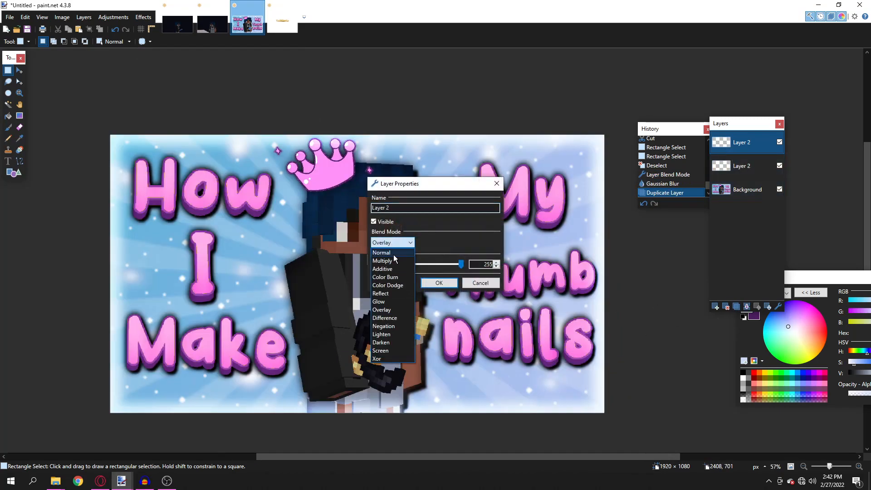
click(385, 250)
click(410, 243)
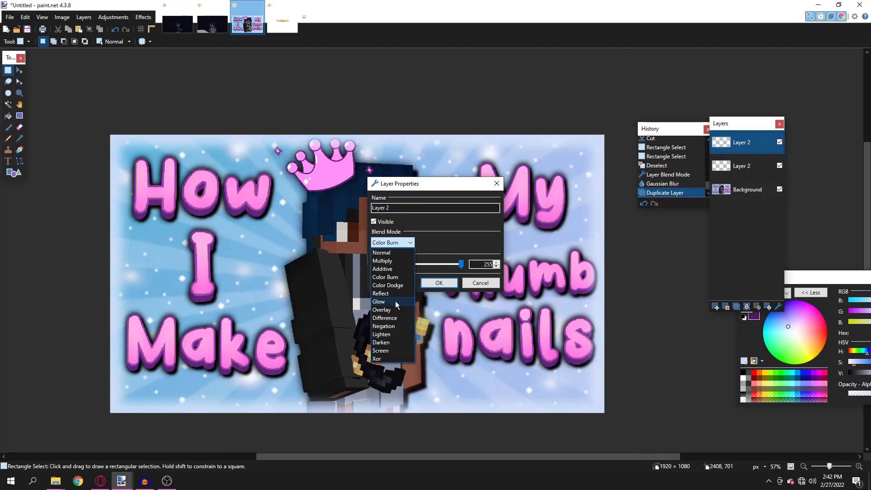
click(386, 290)
drag(461, 263, 409, 266)
click(438, 283)
- Raise the Background layer's saturation to 108 with Hue / Saturation, leaving hue and lightness at 0
scroll(441, 290, down, 1)
scroll(441, 291, down, 2)
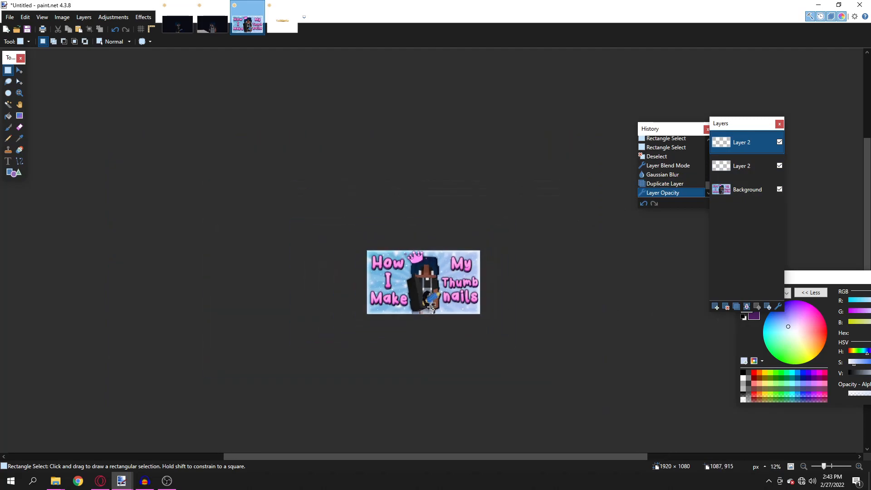
scroll(447, 289, up, 3)
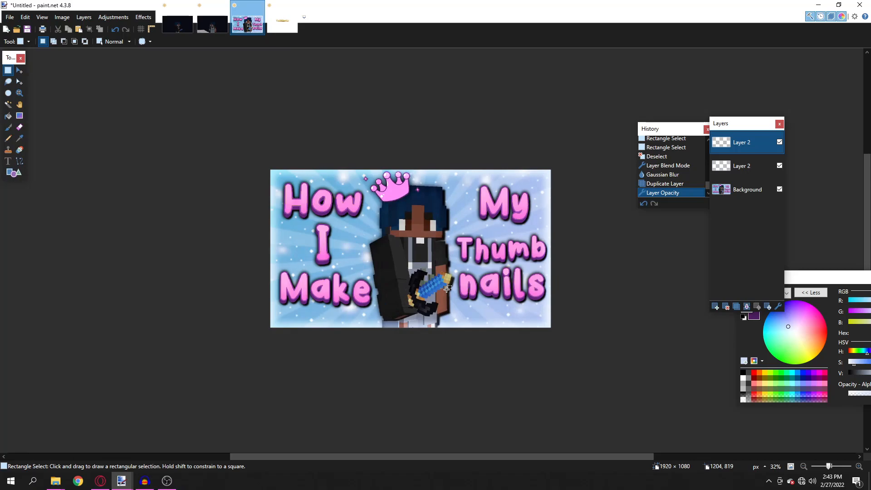
scroll(448, 289, up, 2)
click(747, 189)
click(113, 17)
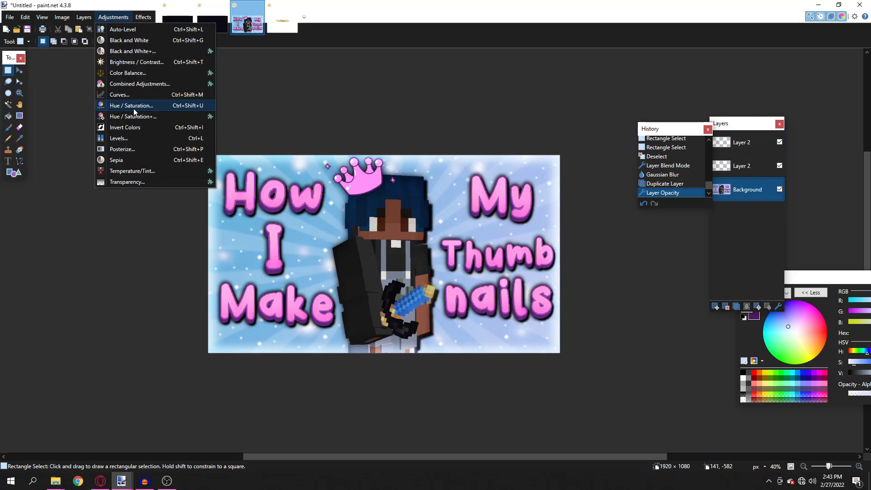
click(134, 108)
drag(417, 192, 573, 162)
click(649, 235)
drag(563, 211, 621, 222)
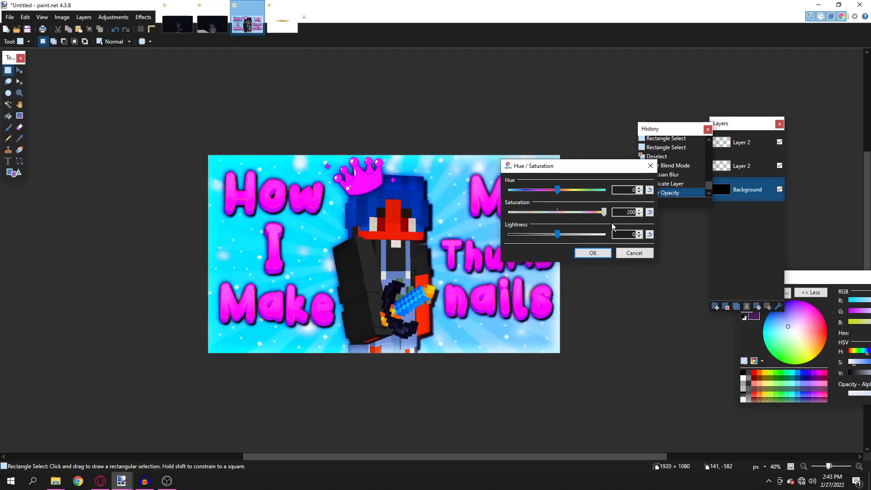
drag(605, 227, 570, 230)
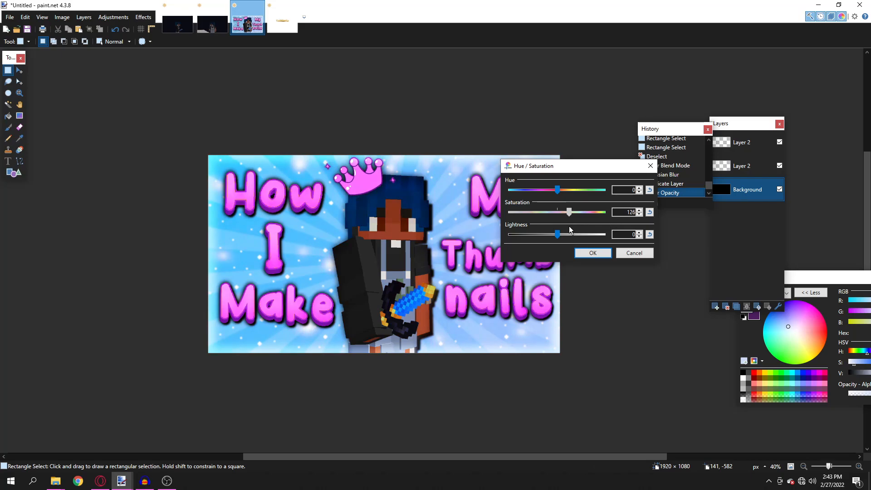
click(640, 214)
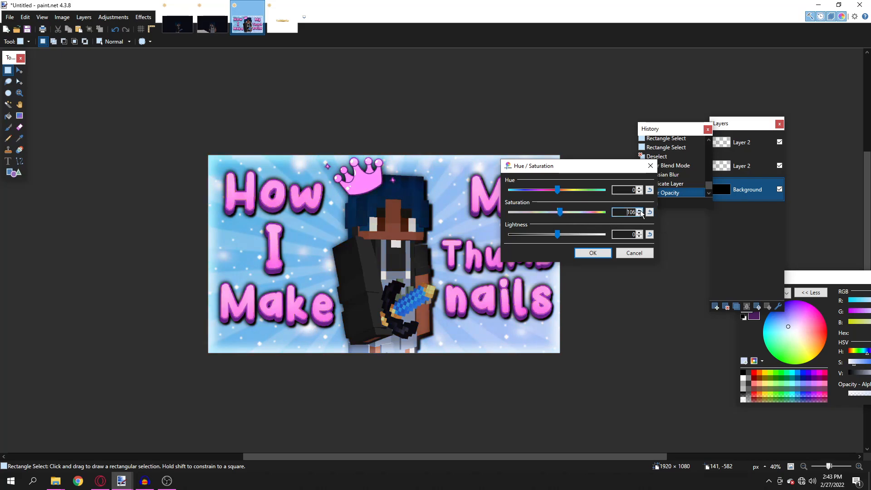
click(592, 252)
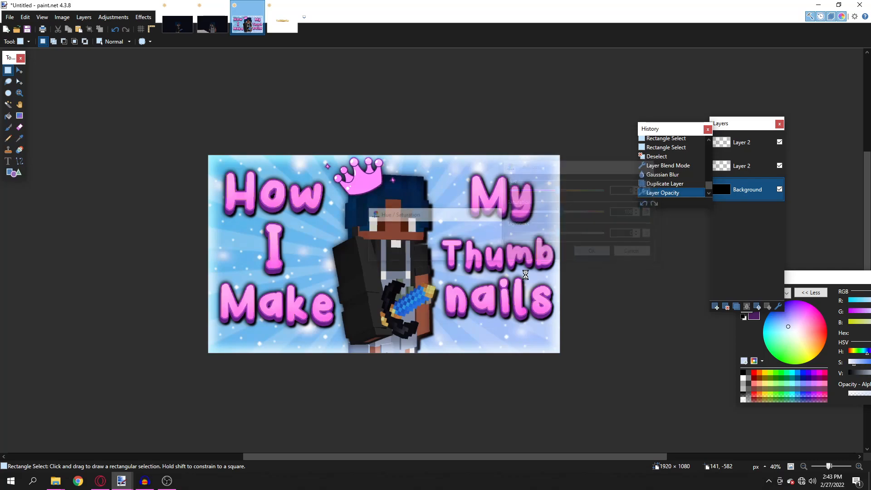
- Apply a second Hue / Saturation adjustment to the Background layer with the saturation at 101
scroll(418, 235, down, 2)
scroll(418, 236, up, 3)
click(113, 16)
click(131, 101)
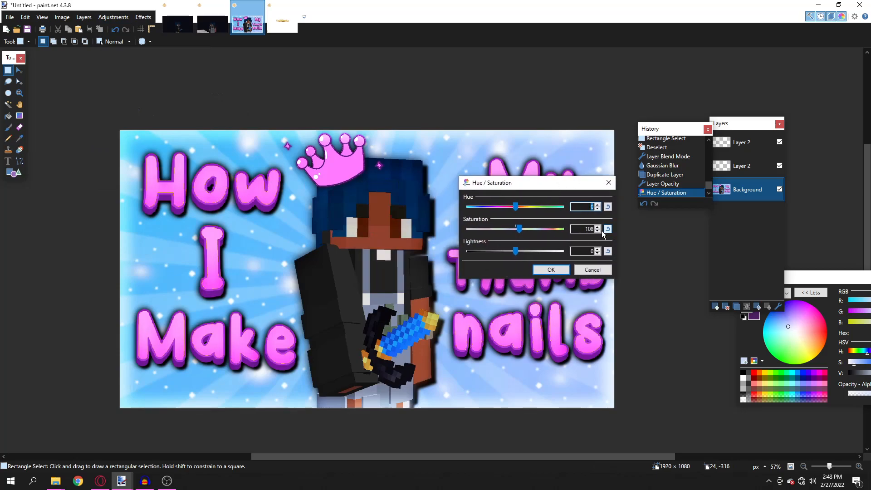
click(608, 229)
click(598, 227)
click(598, 227)
click(598, 226)
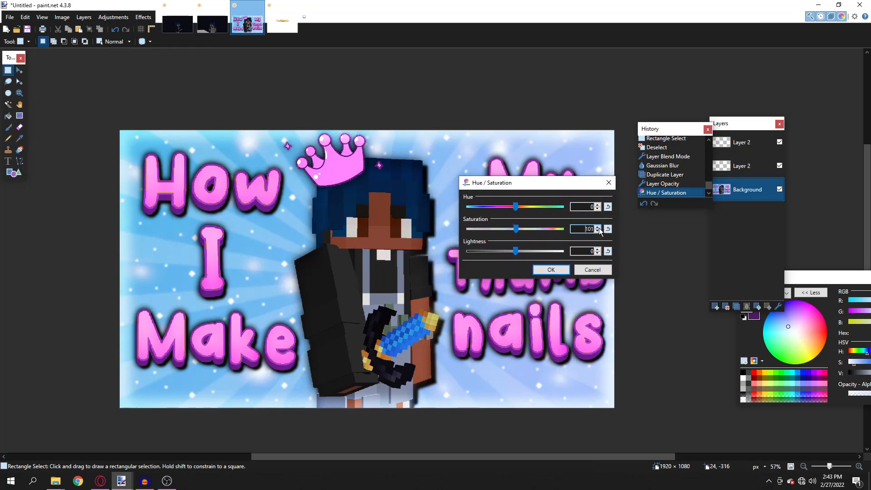
click(551, 270)
scroll(372, 266, down, 5)
scroll(372, 266, up, 5)
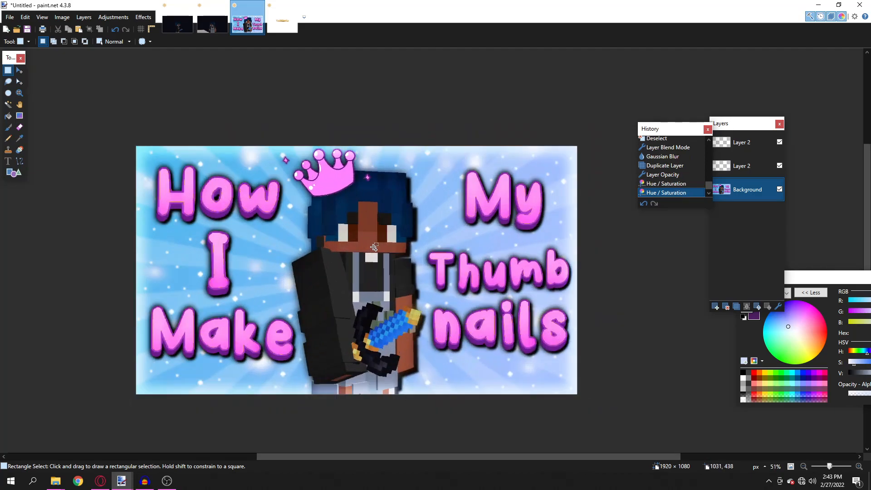
click(113, 17)
click(119, 138)
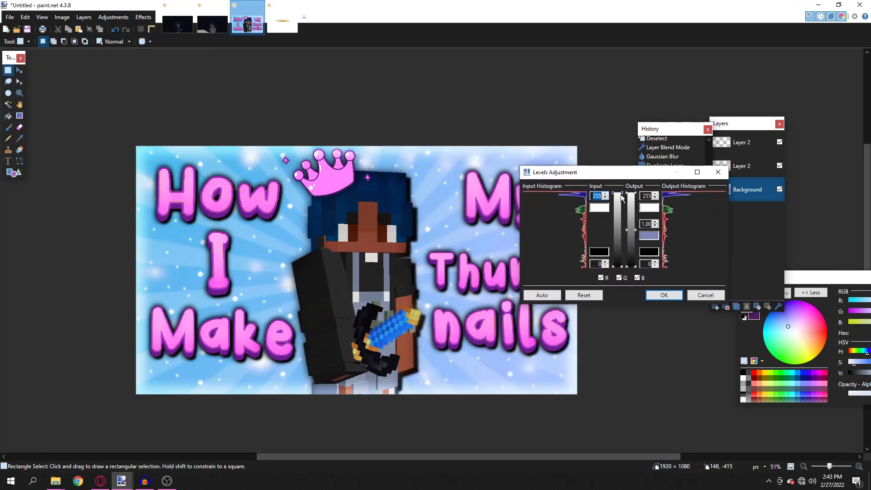
click(697, 171)
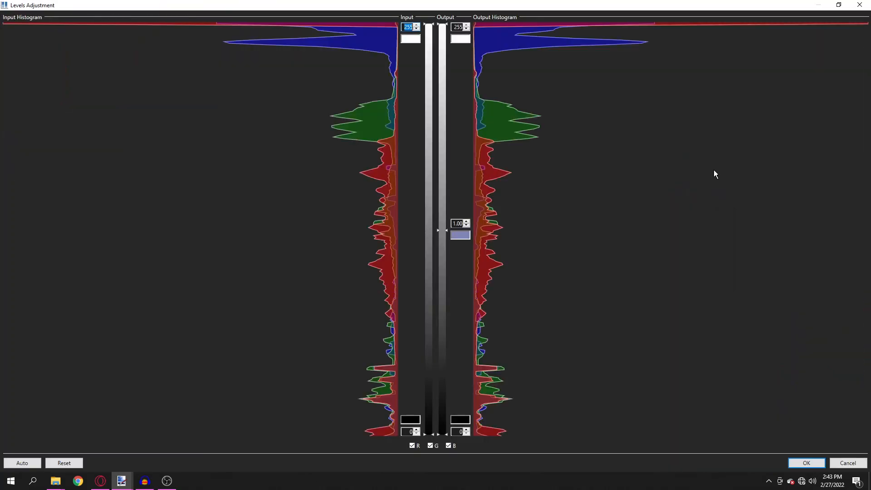
click(861, 5)
- Apply a Levels adjustment to the Background layer with input white near 240, input black raised slightly and the output midtone nudged
click(113, 17)
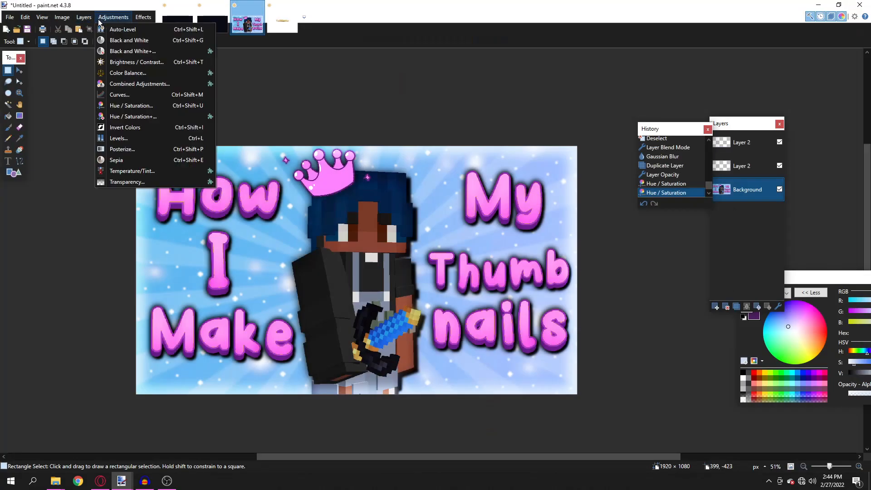
click(151, 138)
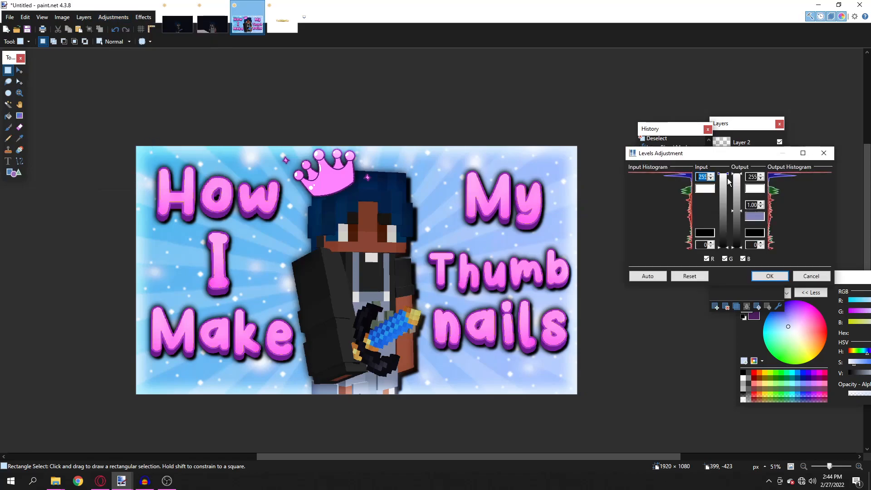
drag(723, 175, 727, 180)
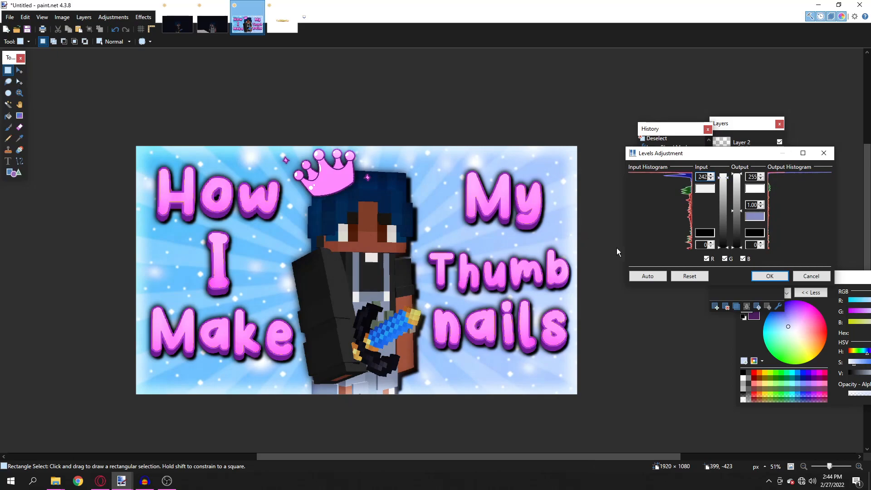
mouse_move(724, 177)
mouse_down()
mouse_move(727, 260)
mouse_move(723, 180)
mouse_up()
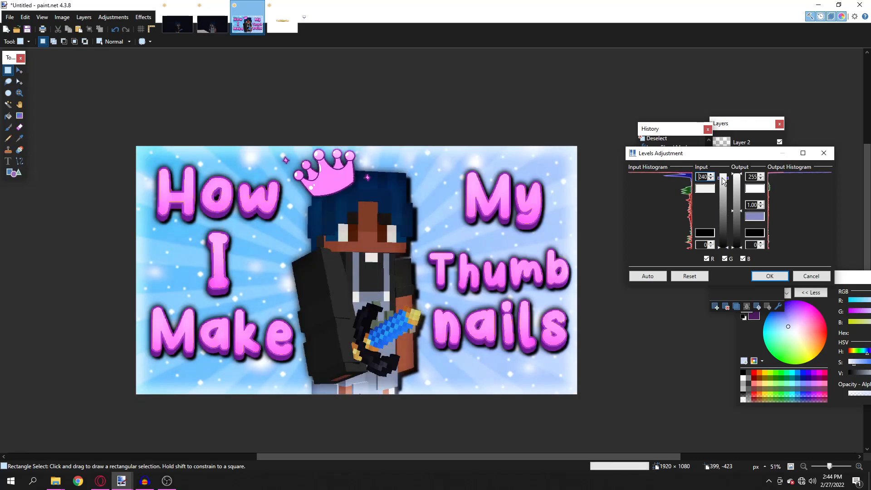
click(712, 243)
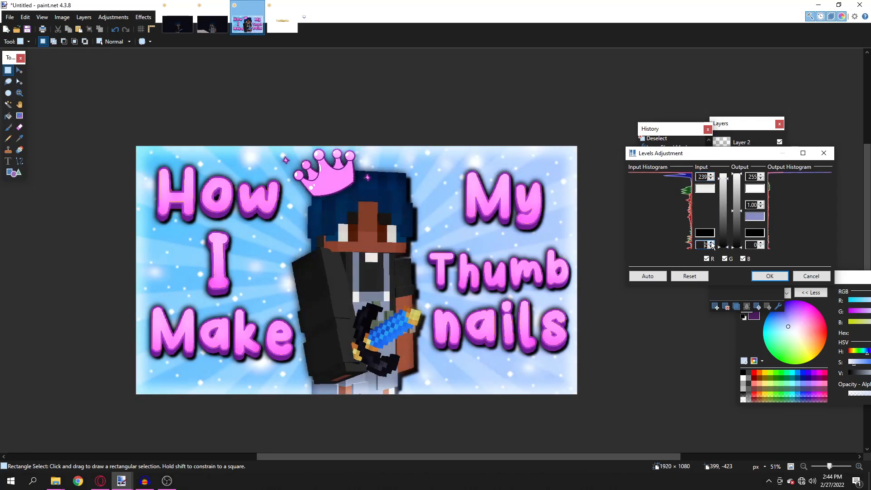
drag(723, 180, 722, 179)
drag(738, 209, 738, 211)
- Flatten the thumbnail into a single Background layer and move the History window farther away from the canvas
scroll(557, 322, down, 5)
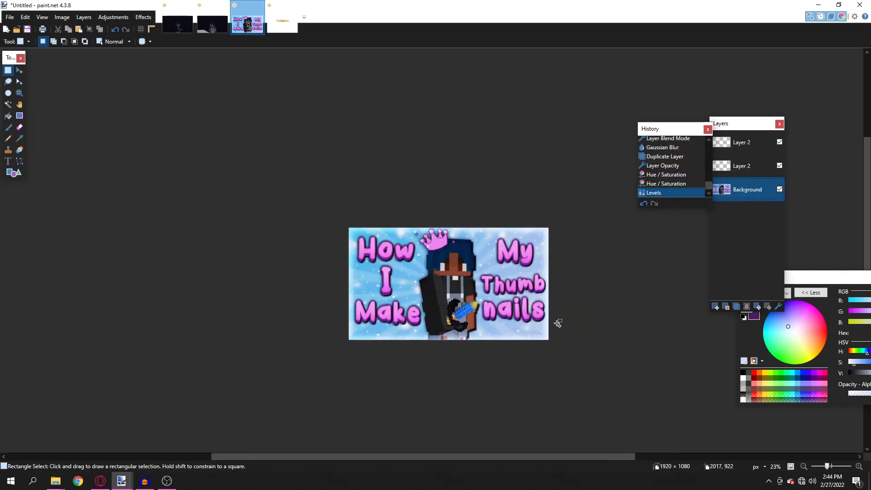
scroll(493, 297, up, 3)
scroll(417, 287, down, 4)
scroll(386, 288, up, 4)
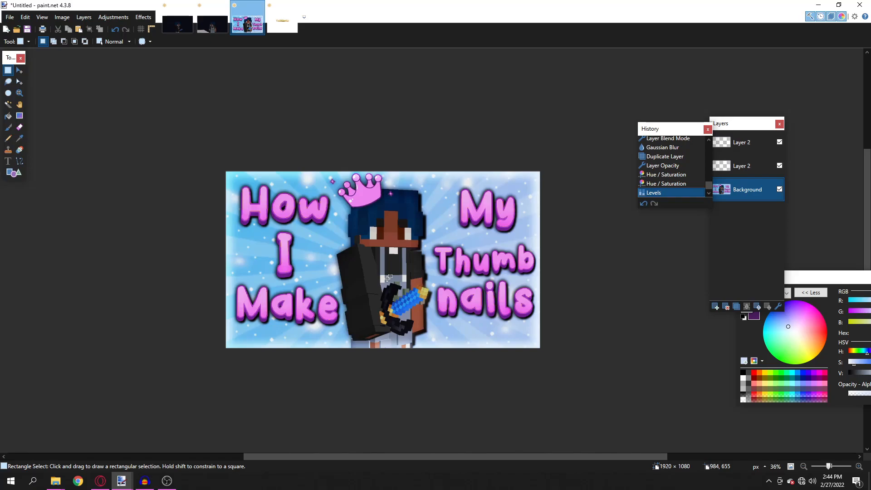
key(ctrl+shift+f)
scroll(399, 279, up, 3)
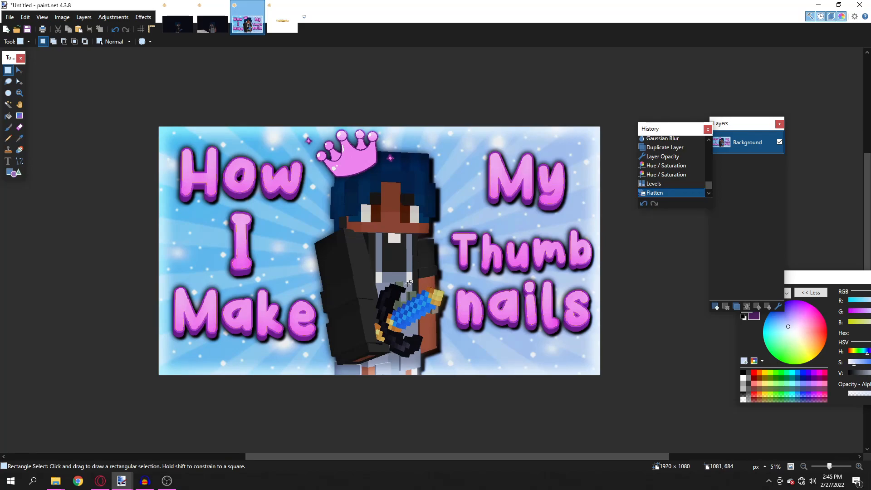
click(411, 272)
scroll(444, 288, down, 3)
scroll(444, 288, up, 3)
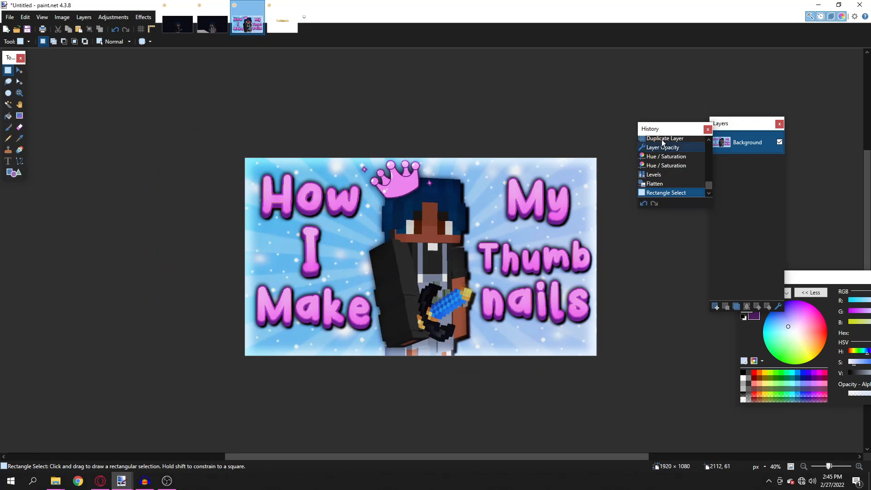
drag(670, 130, 798, 84)
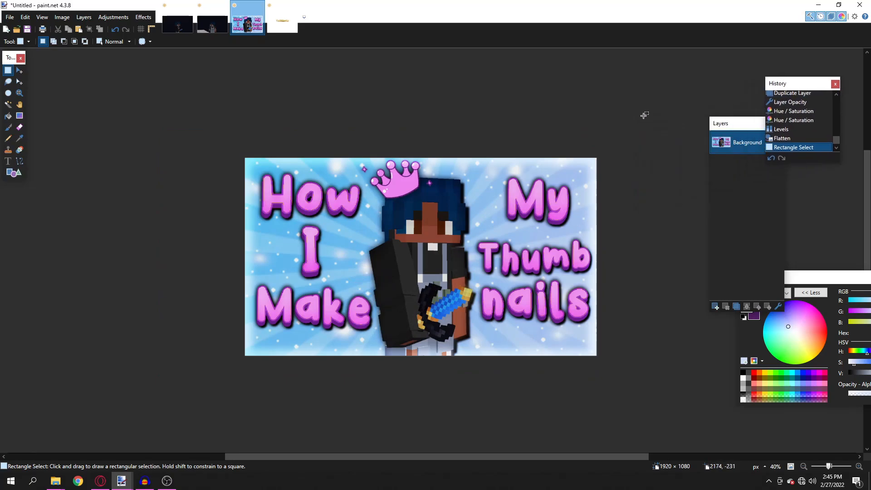